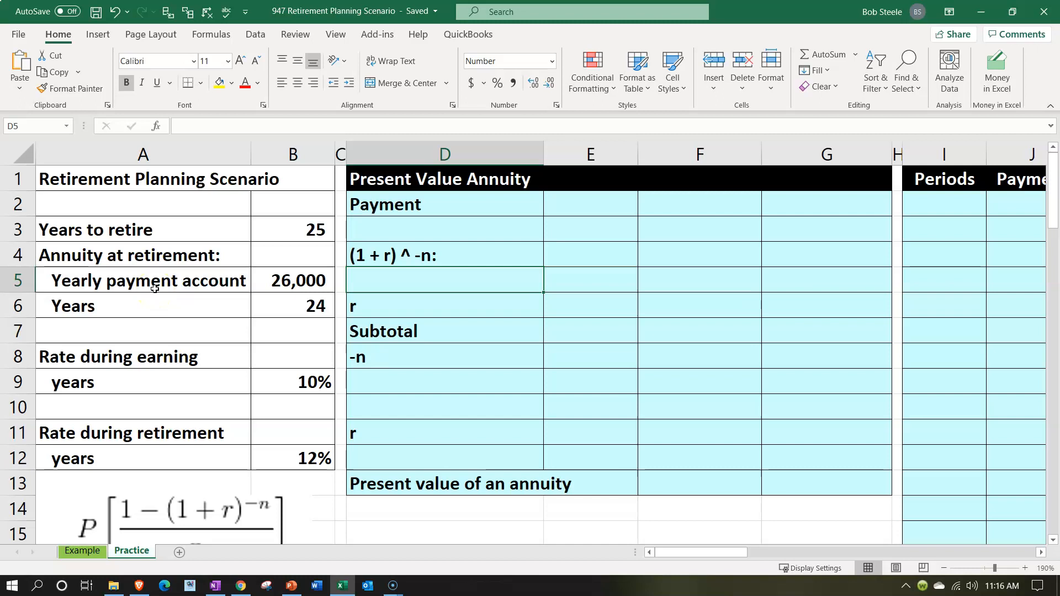
Review the retirement scenario's years, yearly payment and rates, along with the present value annuity formula picture below them
click(154, 230)
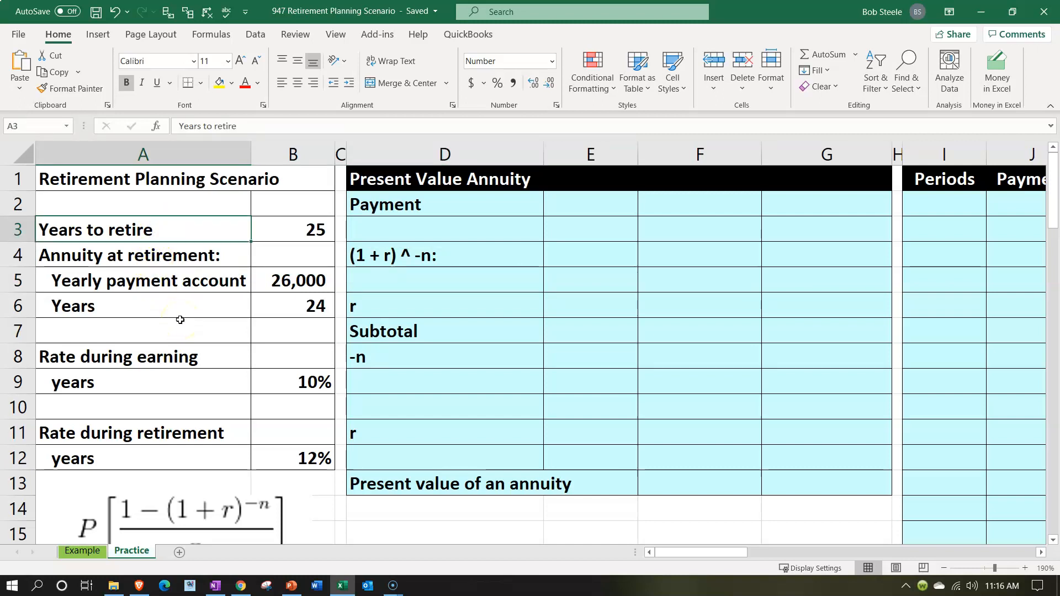
key(Right)
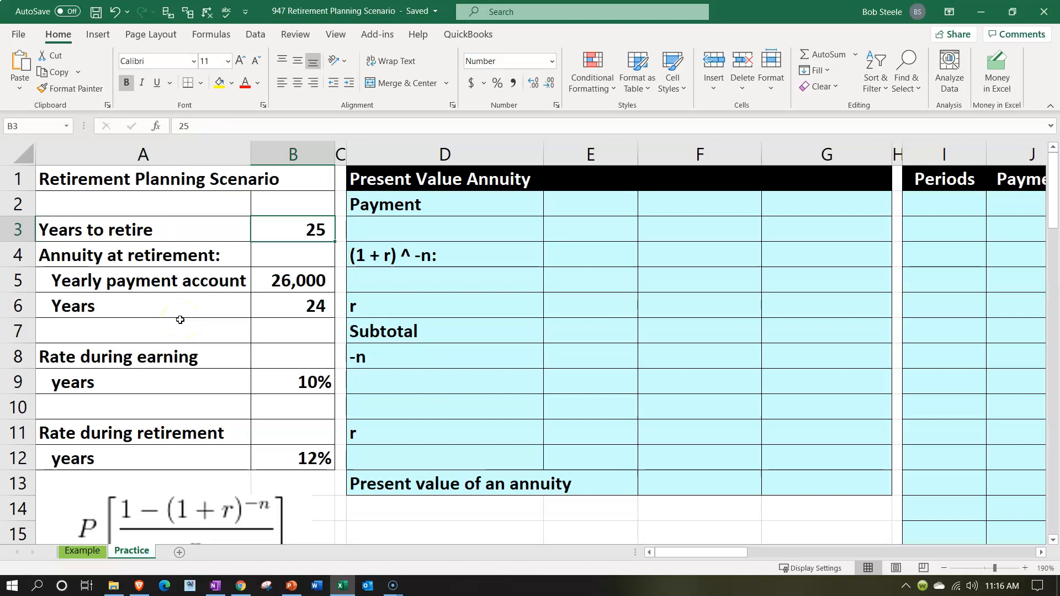
key(Down)
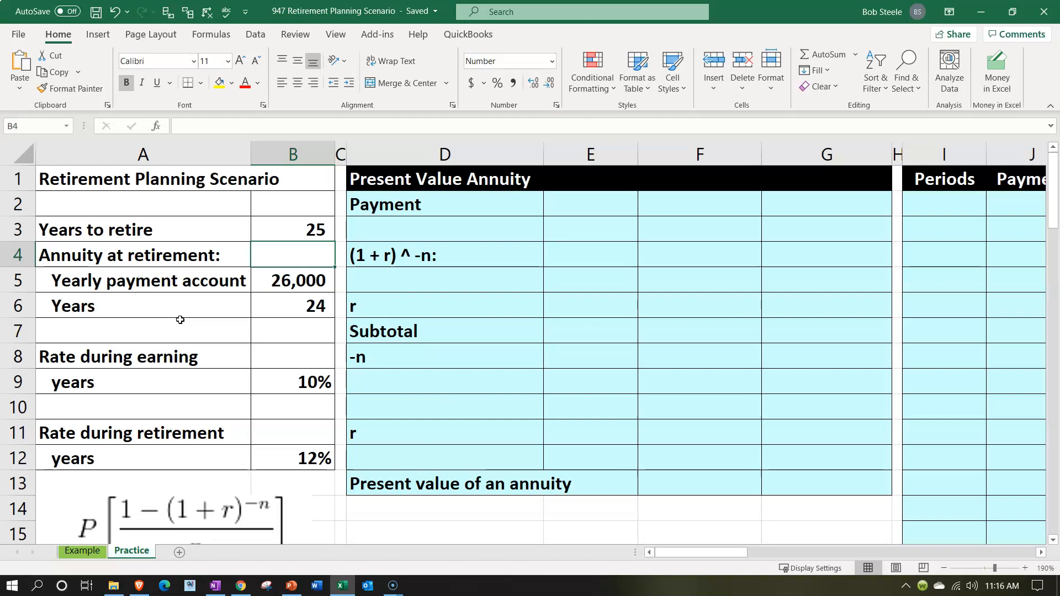
key(Down)
key(Down)
key(Down)
key(Down)
key(Down)
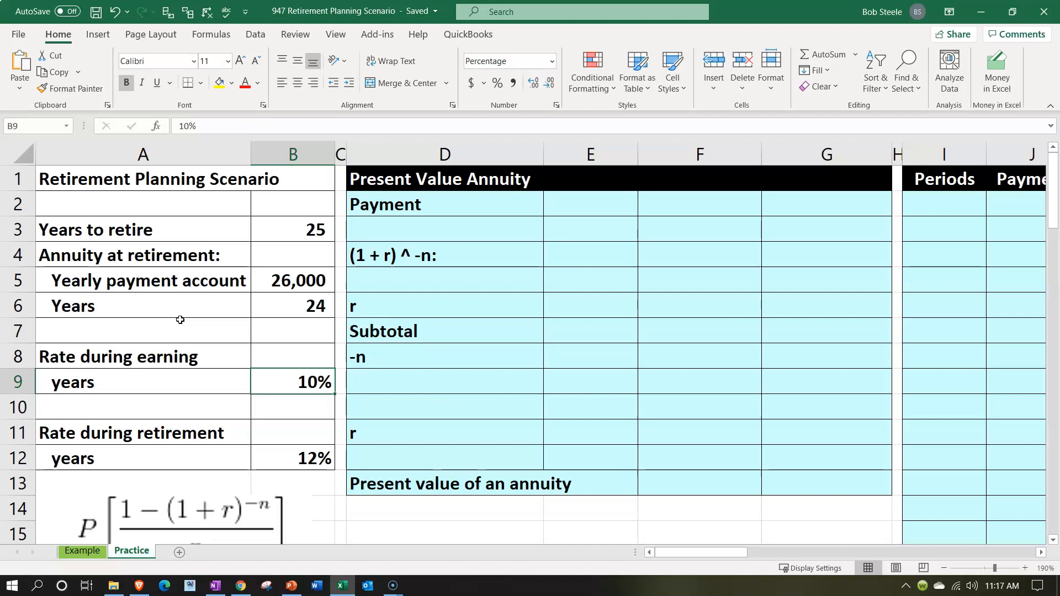
click(180, 319)
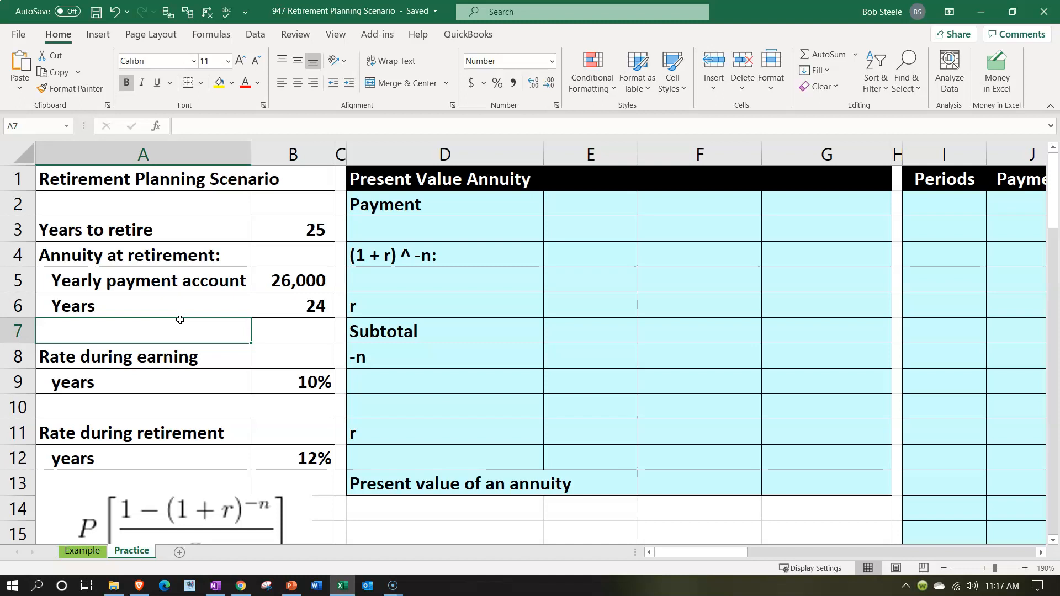
click(298, 280)
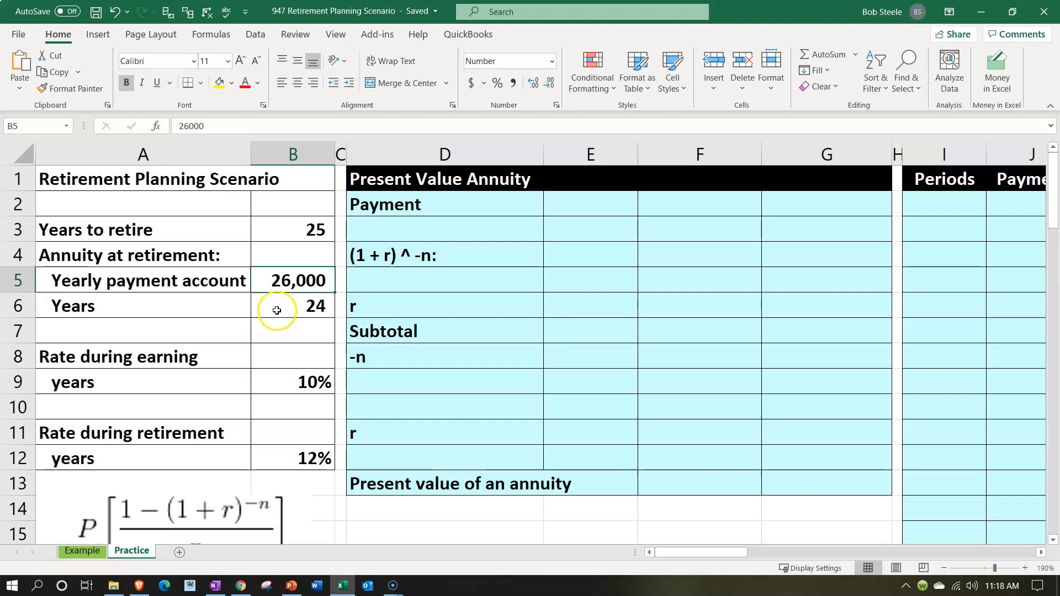
click(286, 234)
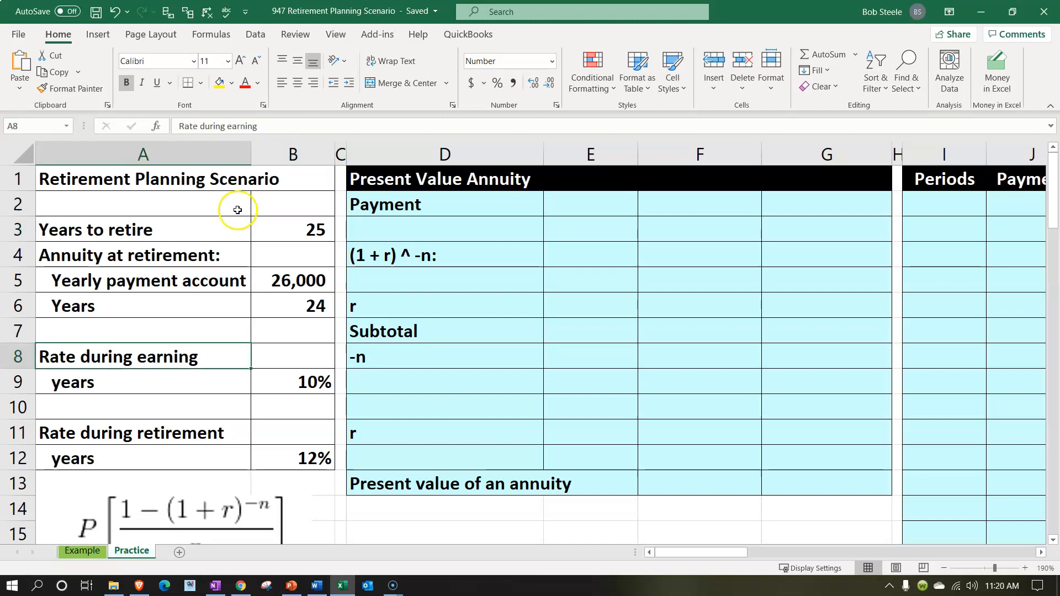
click(263, 280)
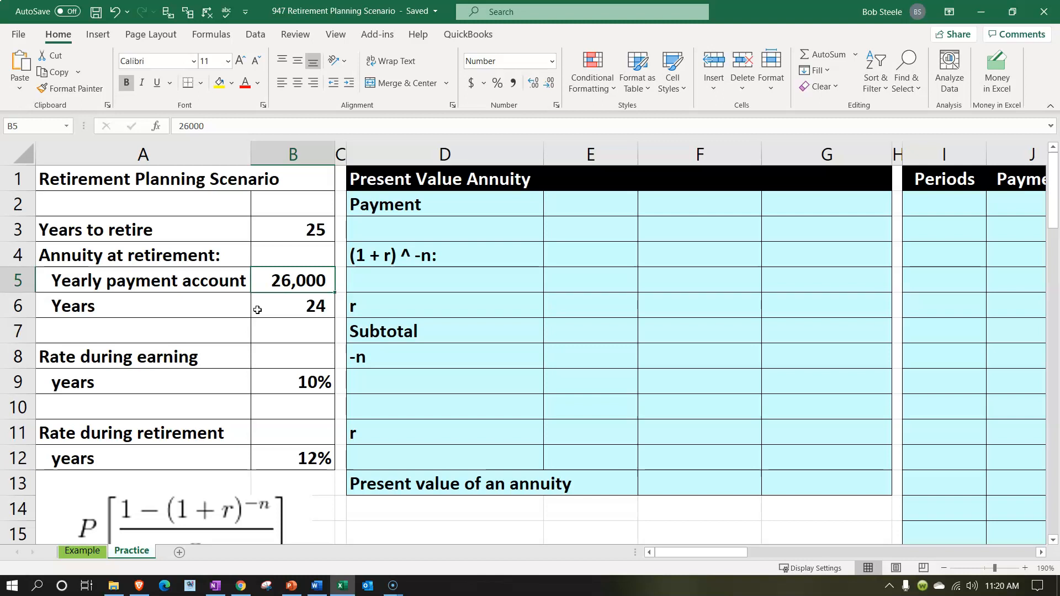
scroll(248, 331, down, 1)
click(216, 433)
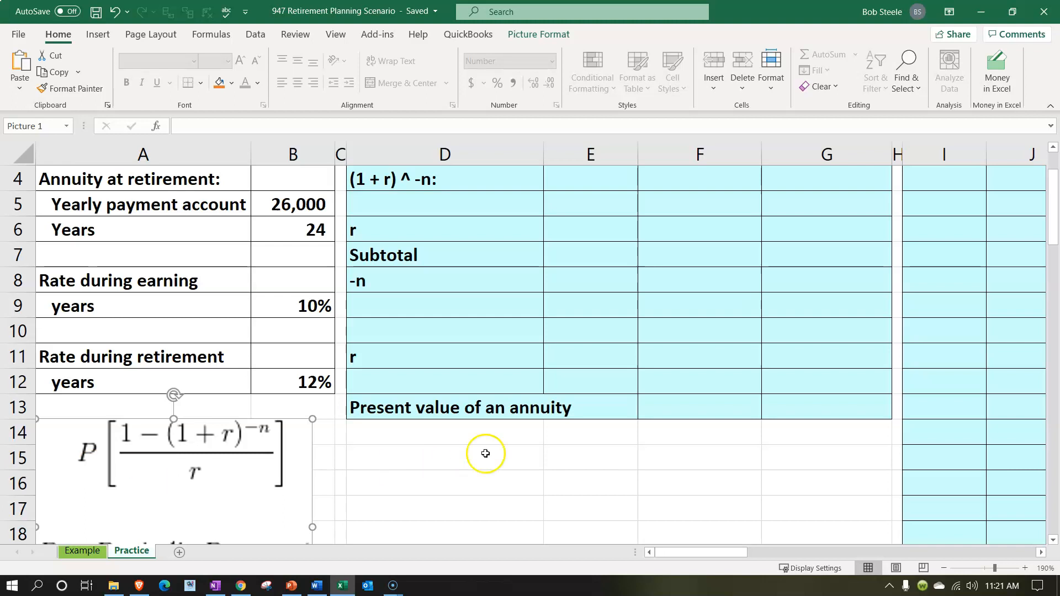
scroll(587, 440, up, 1)
click(790, 206)
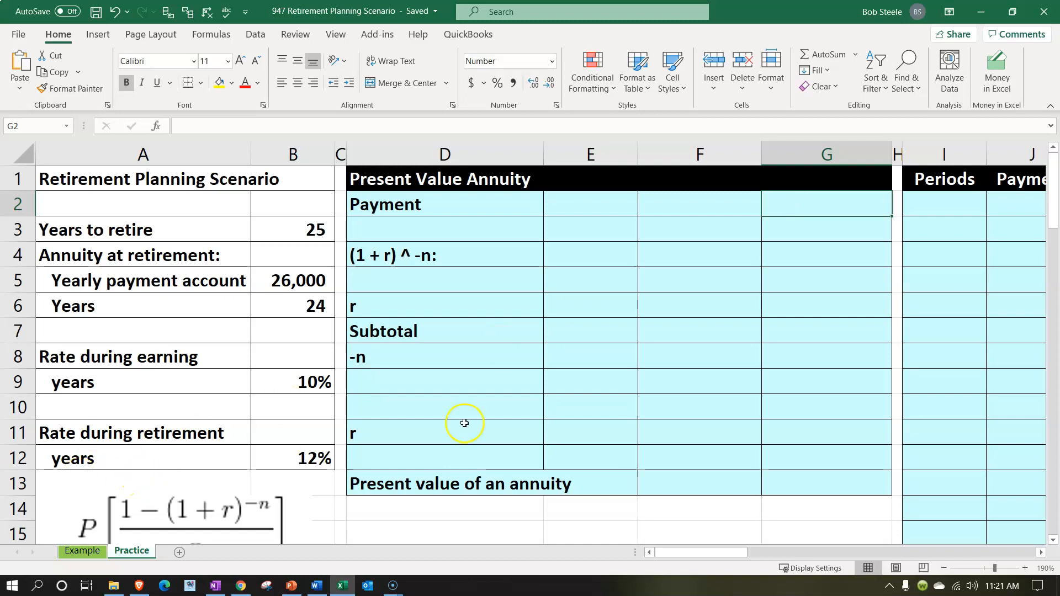
click(826, 277)
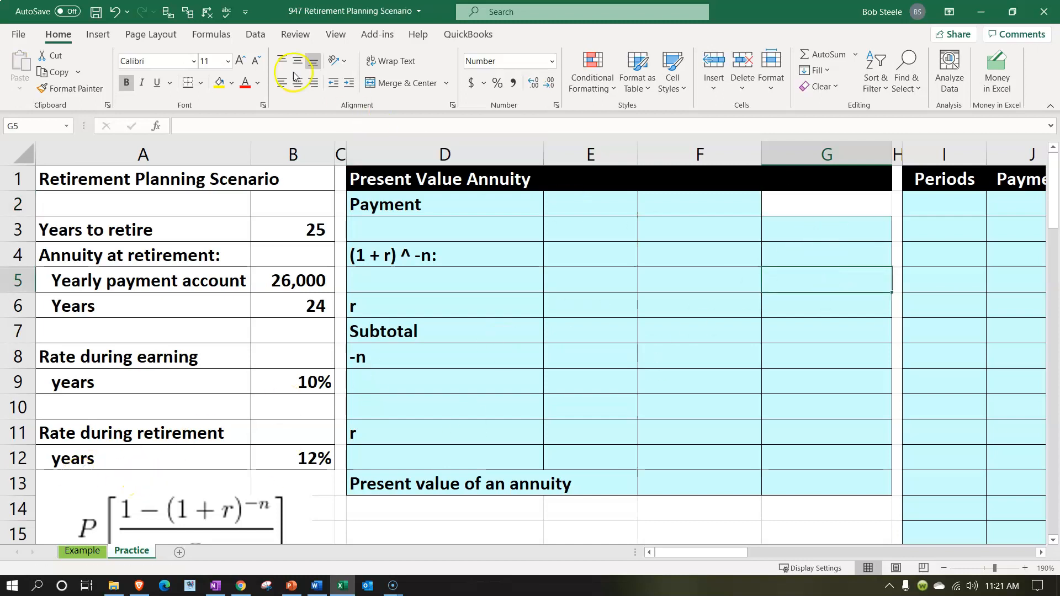
click(114, 11)
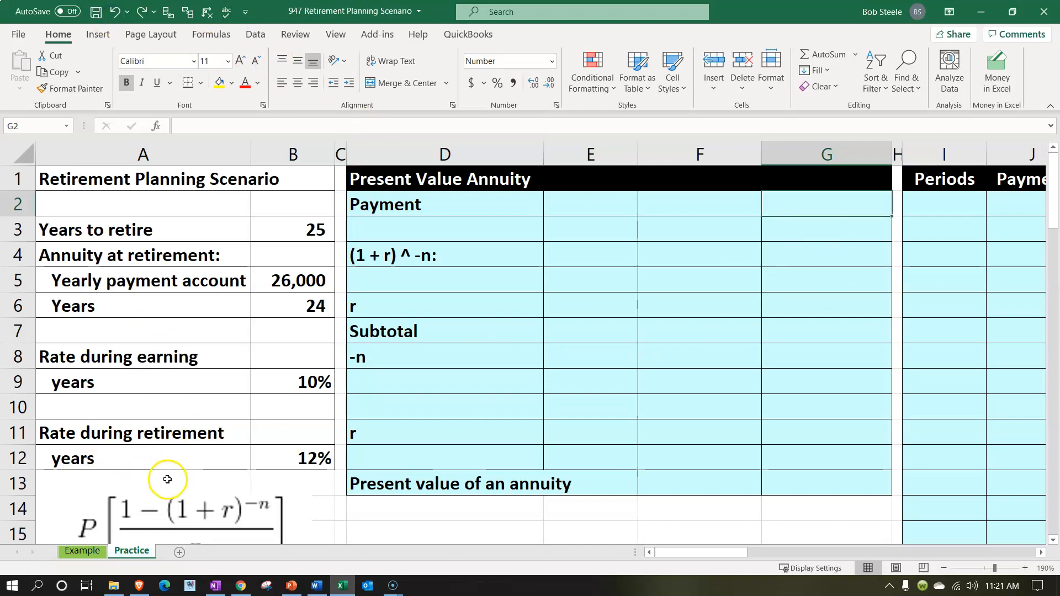
Link the Payment amount in G2 to the yearly payment in B5 with =B5
scroll(167, 479, down, 1)
scroll(168, 481, up, 1)
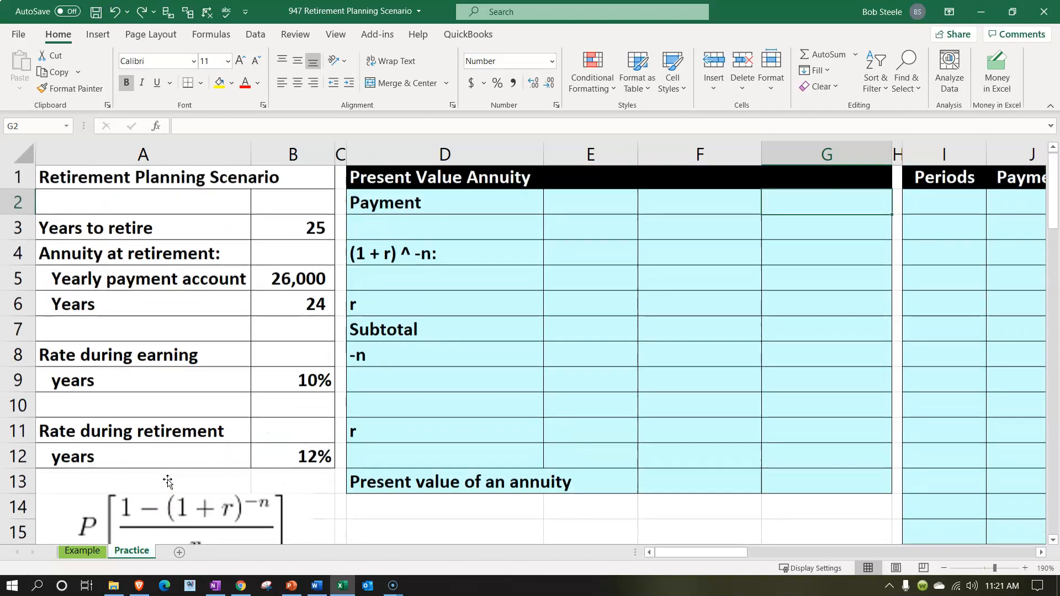
text(=)
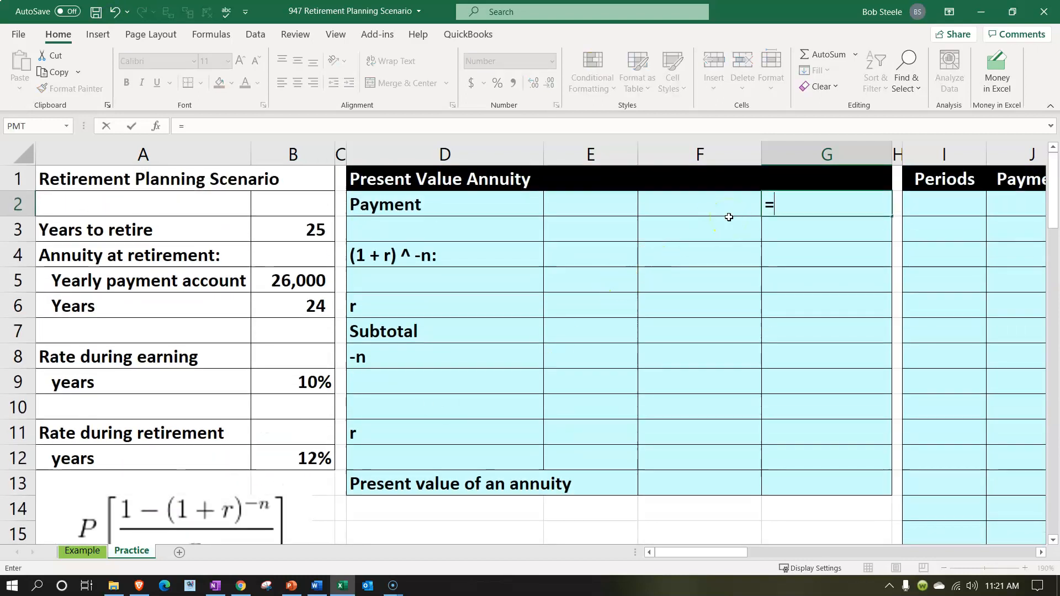
key(Down)
key(Left)
key(Left)
key(Left)
key(Left)
key(Left)
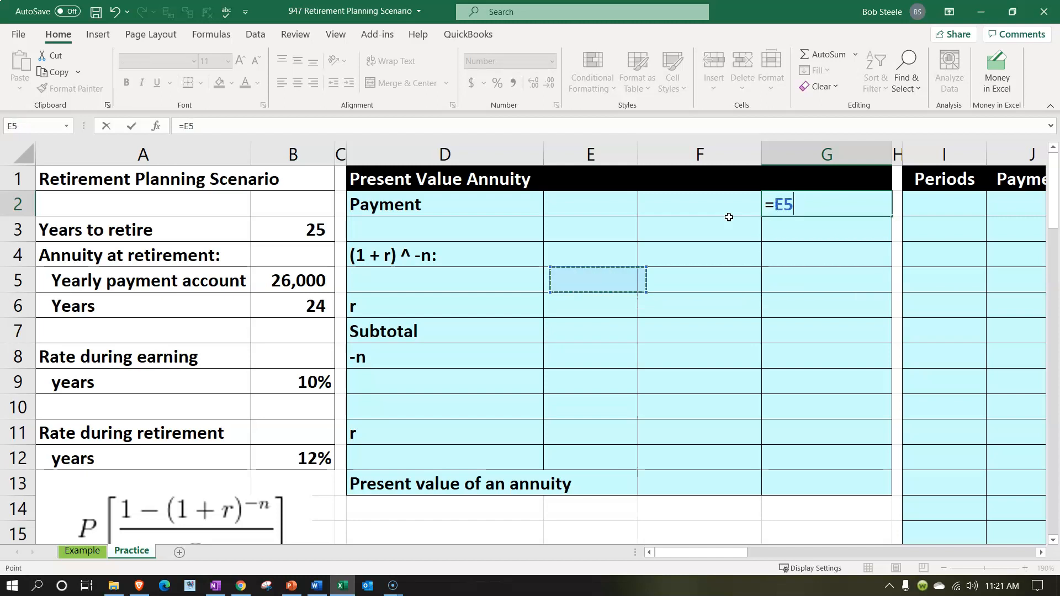
key(Return)
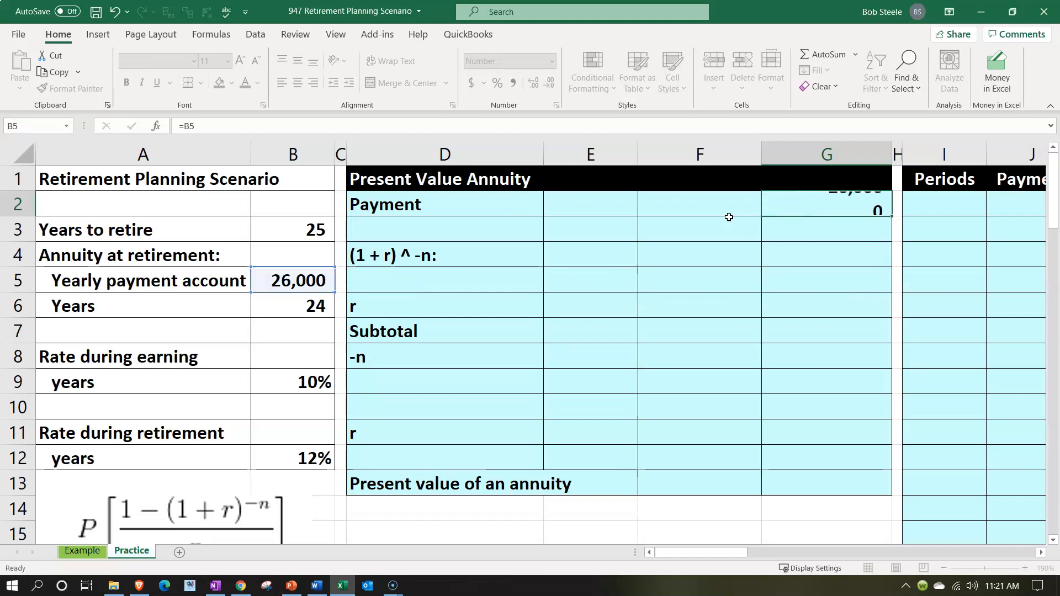
Fill the annuity inputs in A4:B6 and the retirement rate cells A11:B12 with light green
drag(115, 258, 276, 303)
click(230, 88)
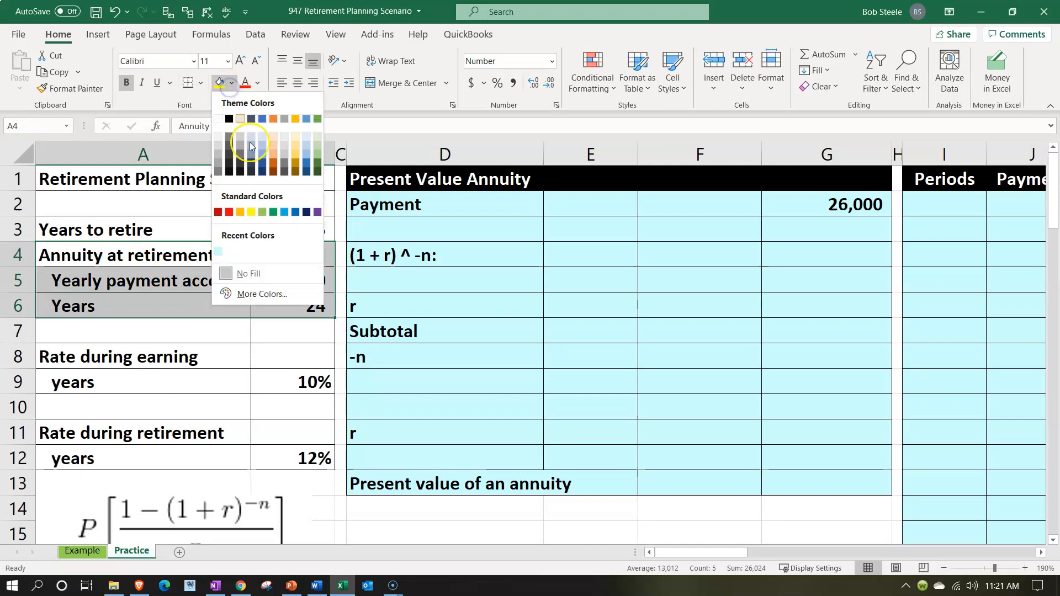
click(263, 213)
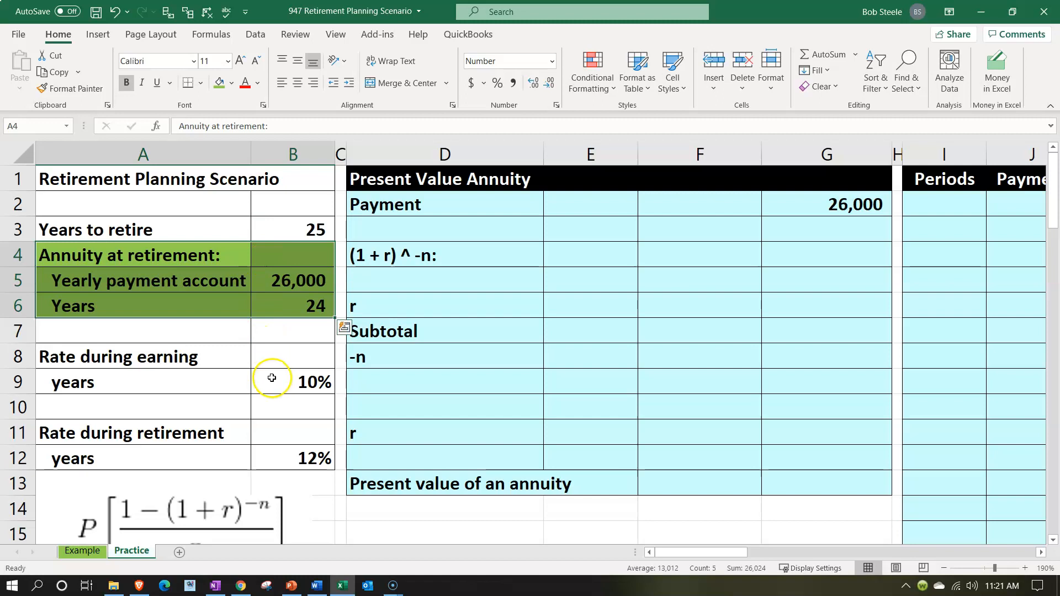
drag(146, 437, 269, 449)
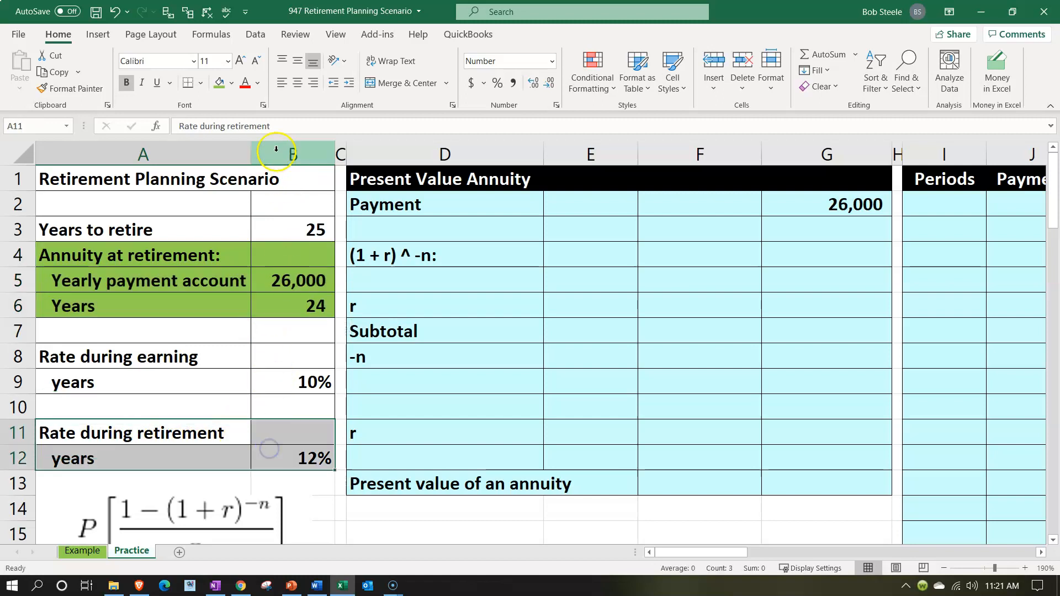
click(218, 84)
Enter 1 in F3 as the leading term of the present value annuity formula
click(550, 245)
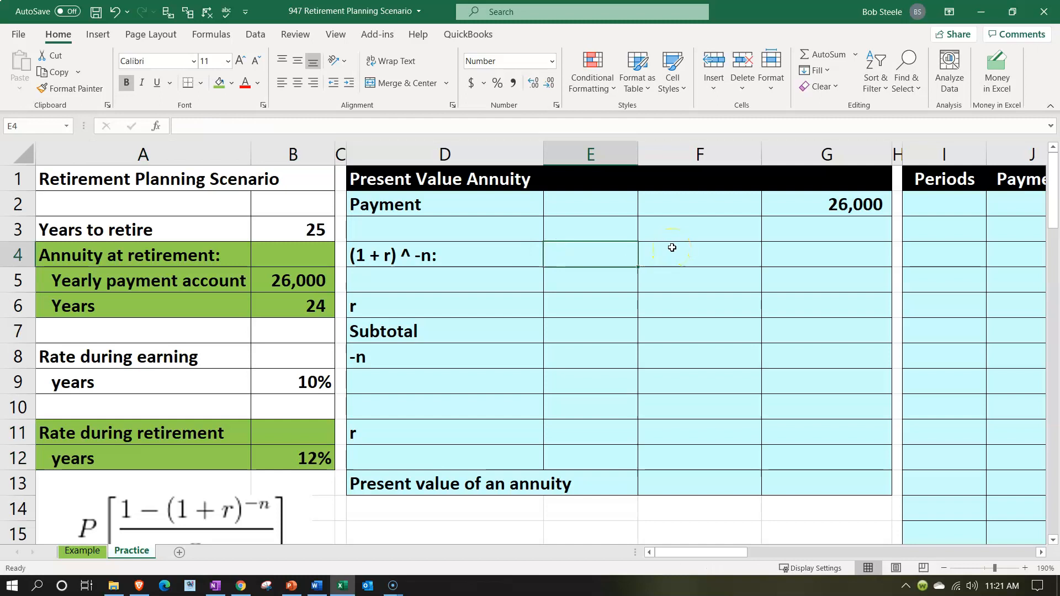
click(693, 231)
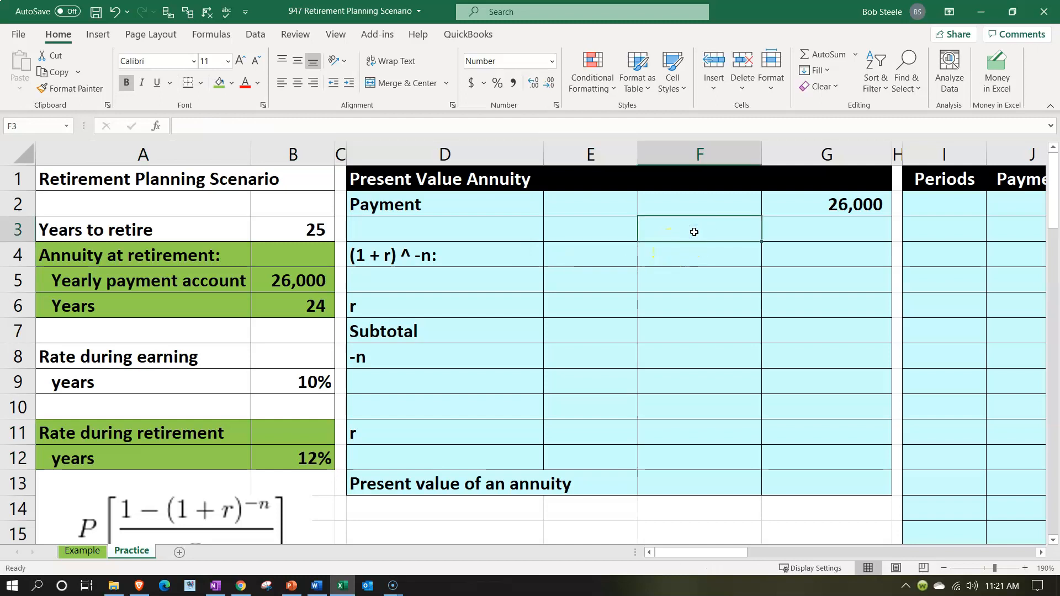
text(=1)
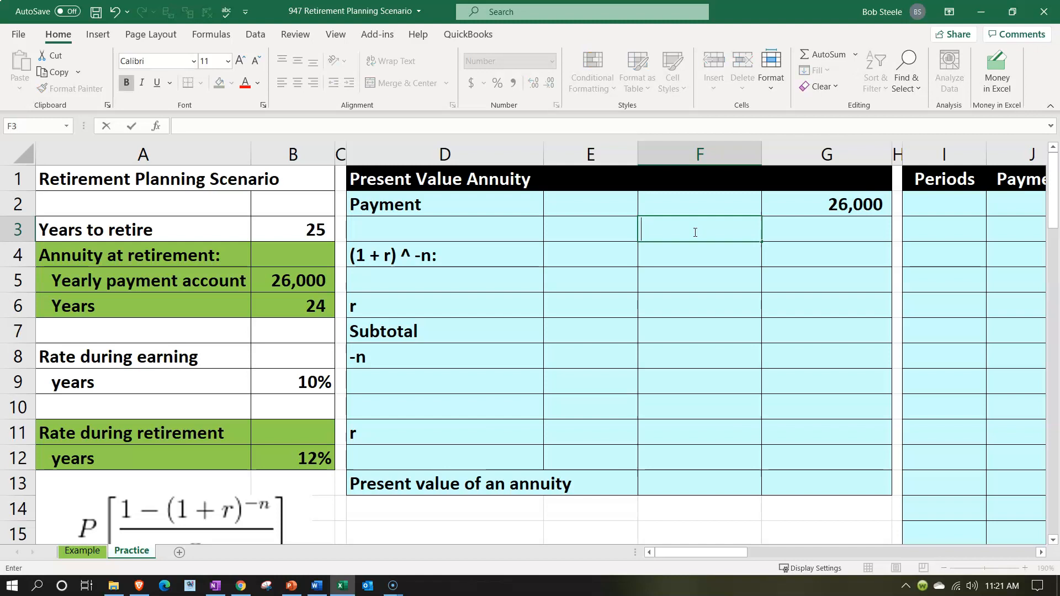
key(Return)
Enter 1 in E5 as the first term of the (1 + r) ^ -n calculation
key(Left)
key(Left)
key(Down)
key(Right)
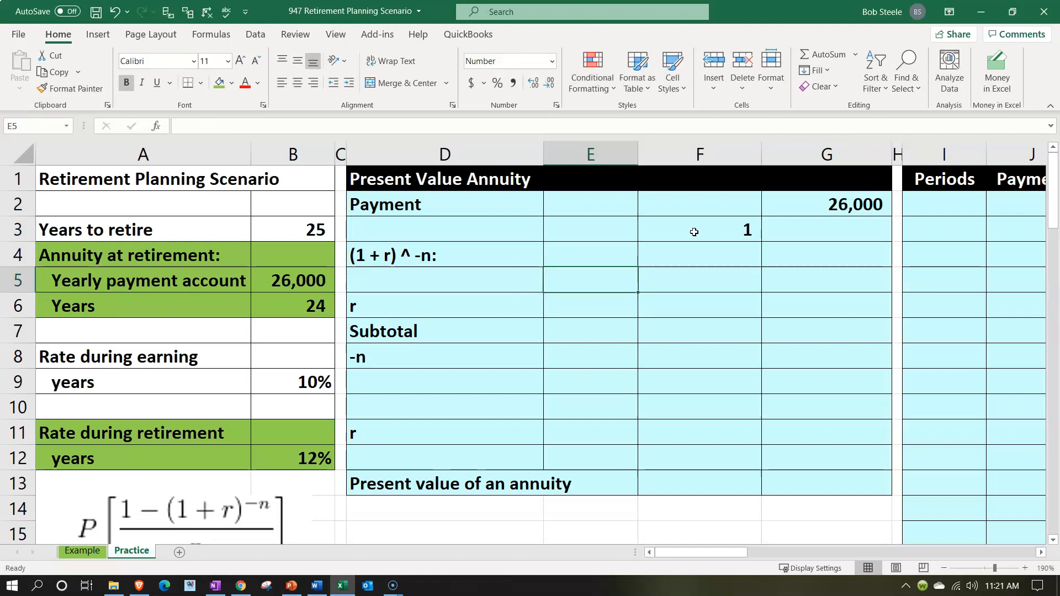
text(=)
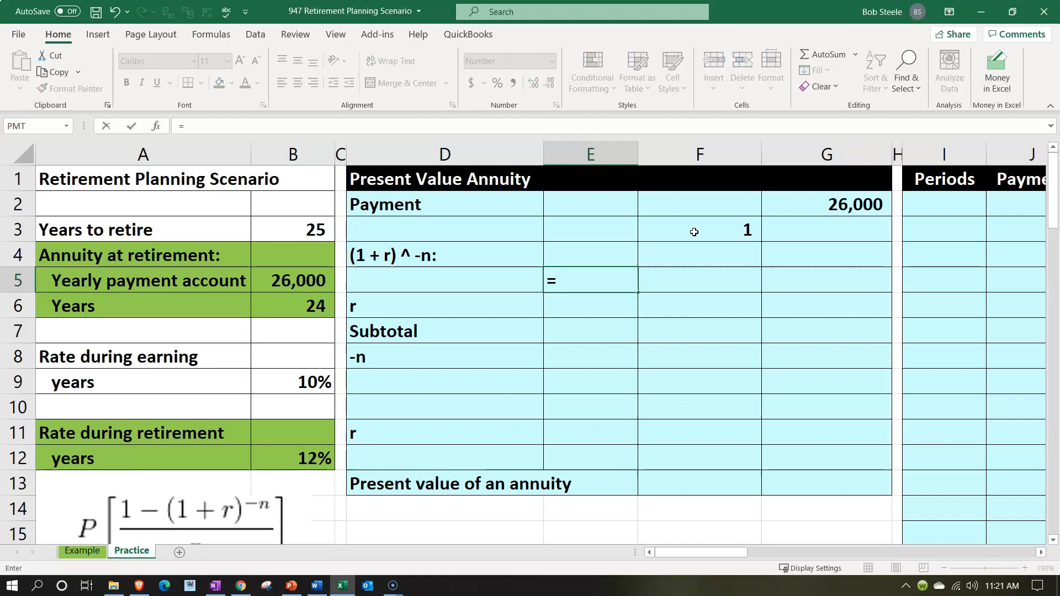
click(694, 232)
key(Return)
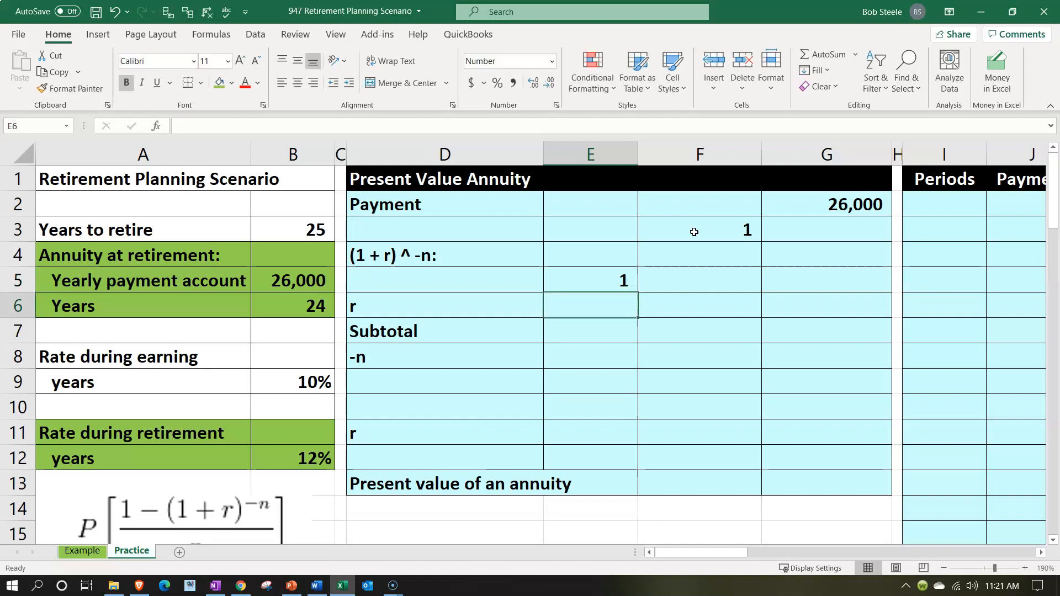
Link r in E6 to the retirement rate with =B12 and format it as an underlined percentage
text(=)
key(Left)
key(Left)
key(Left)
key(Down)
key(Down)
key(Down)
key(Down)
key(Down)
key(Down)
key(Return)
key(Up)
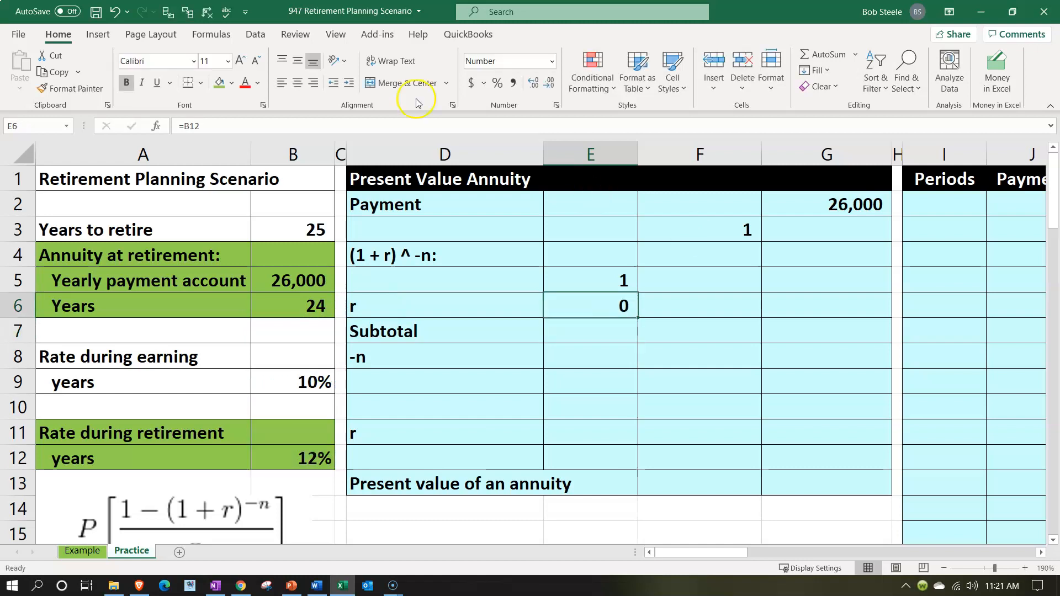
click(496, 84)
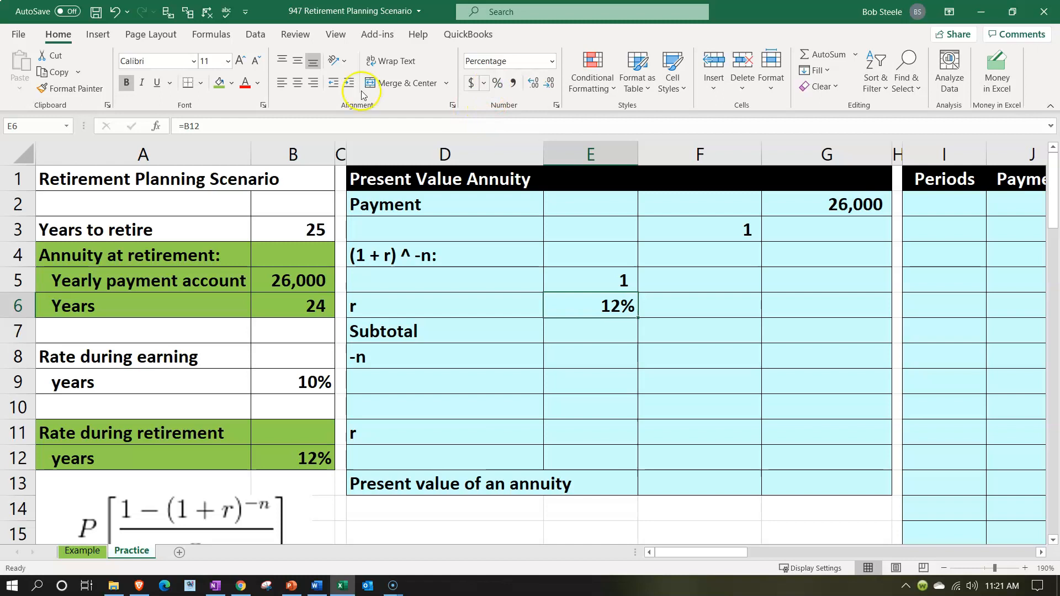
click(157, 85)
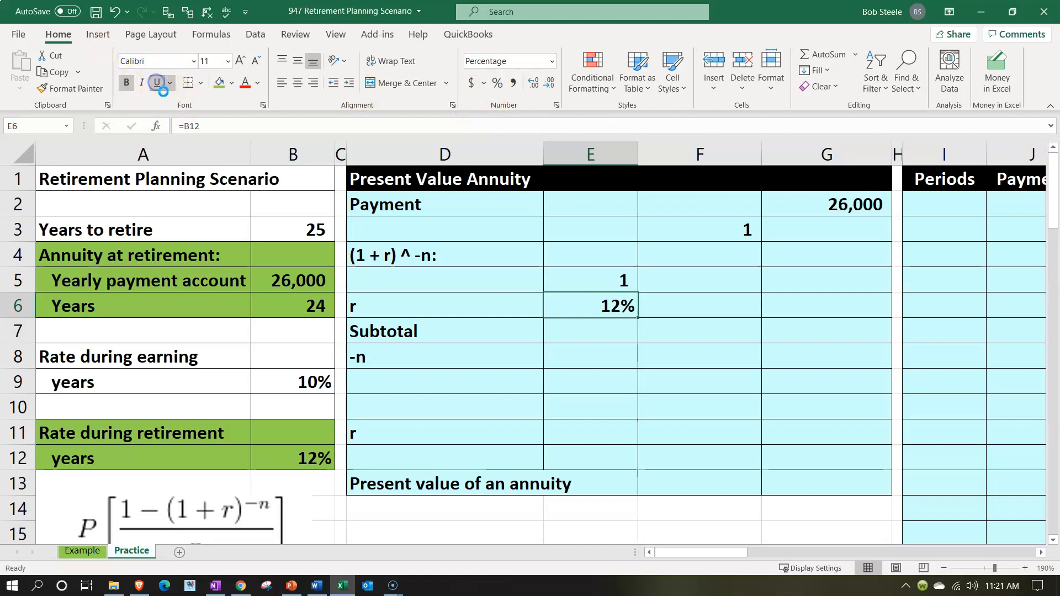
Calculate the Subtotal in E7 with =SUM(E5:E6) and format it as a percentage
click(569, 329)
text(=sum()
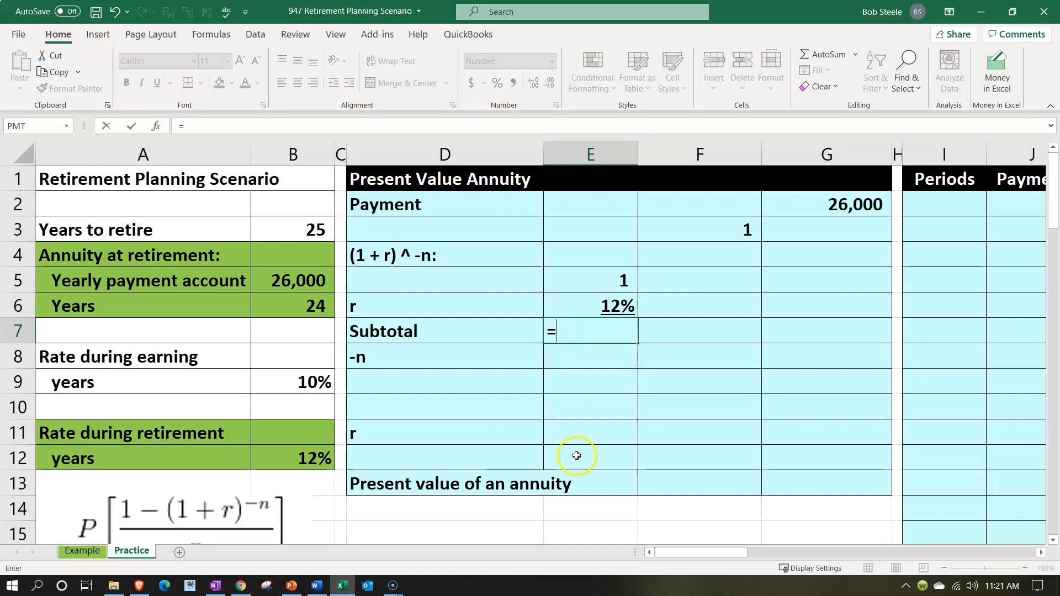
key(Up)
key(shift+Up)
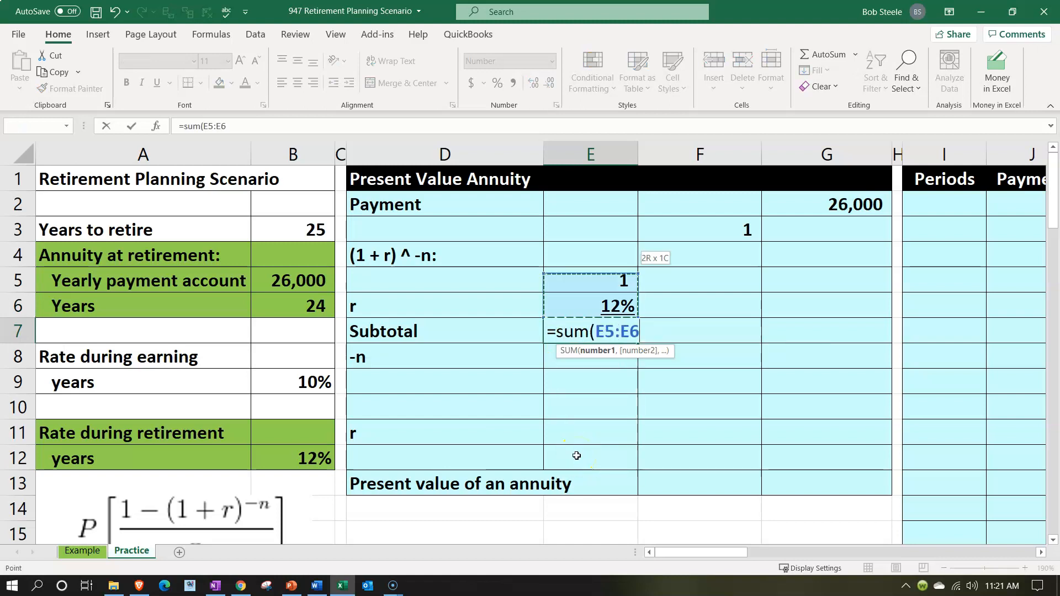
key(Return)
key(Up)
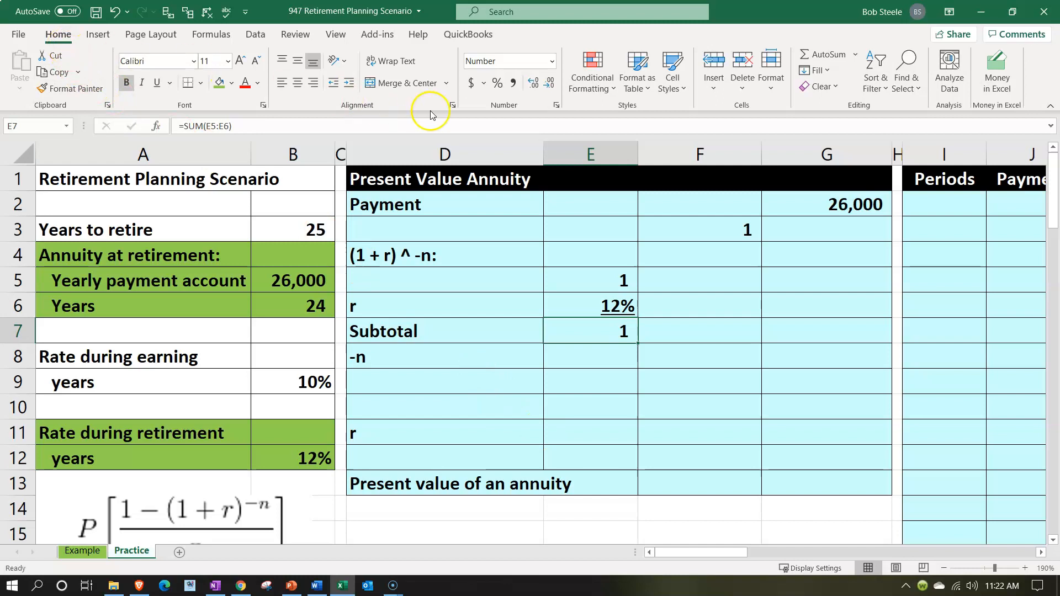
click(491, 88)
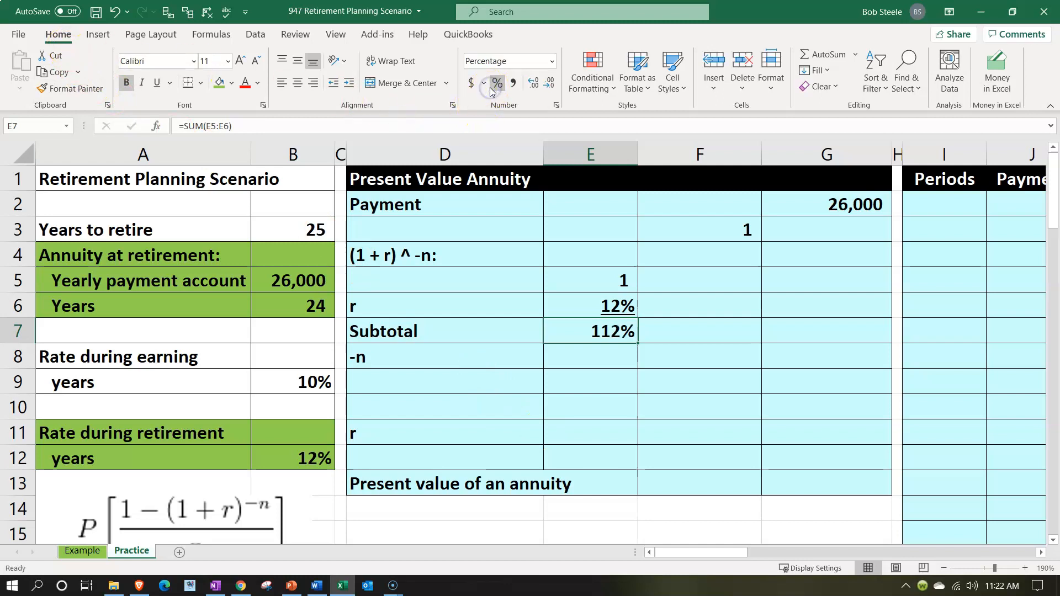
key(Return)
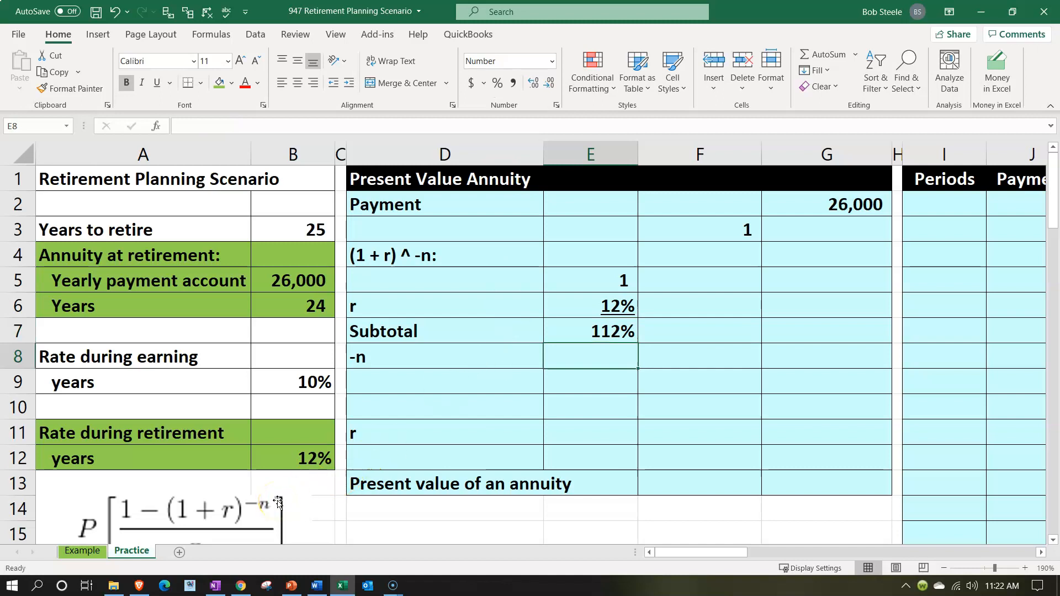
Try to fill the -n value in E8 with the negative of B12
text(-)
key(Down)
key(Down)
key(Down)
key(Left)
key(Left)
key(Left)
key(Down)
key(ctrl+Return)
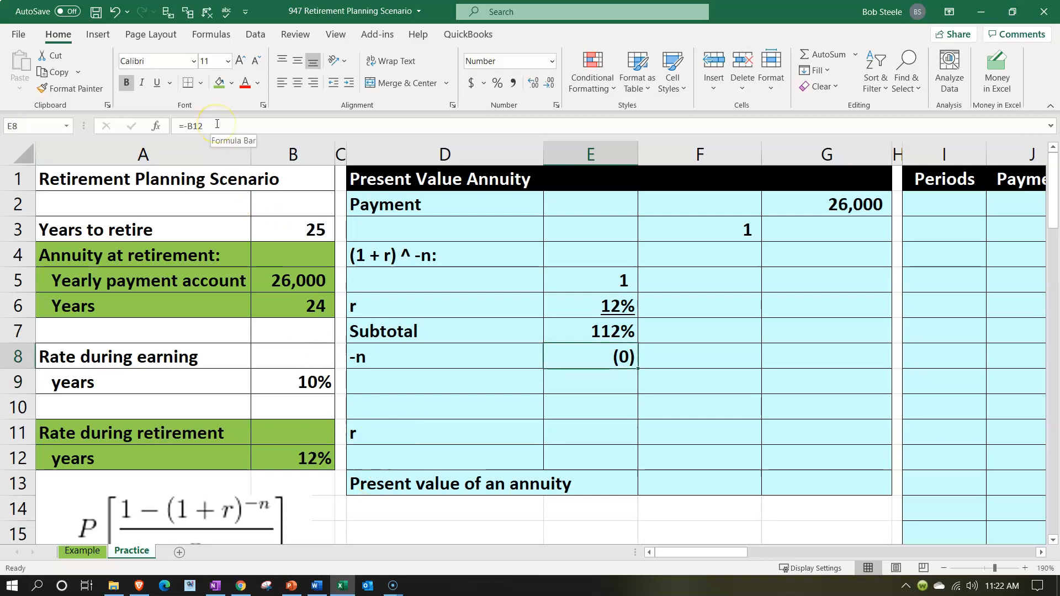
Set the -n value in E8 to the negative of the annuity years with =-B6 and underline it
text(-)
key(Left)
key(Left)
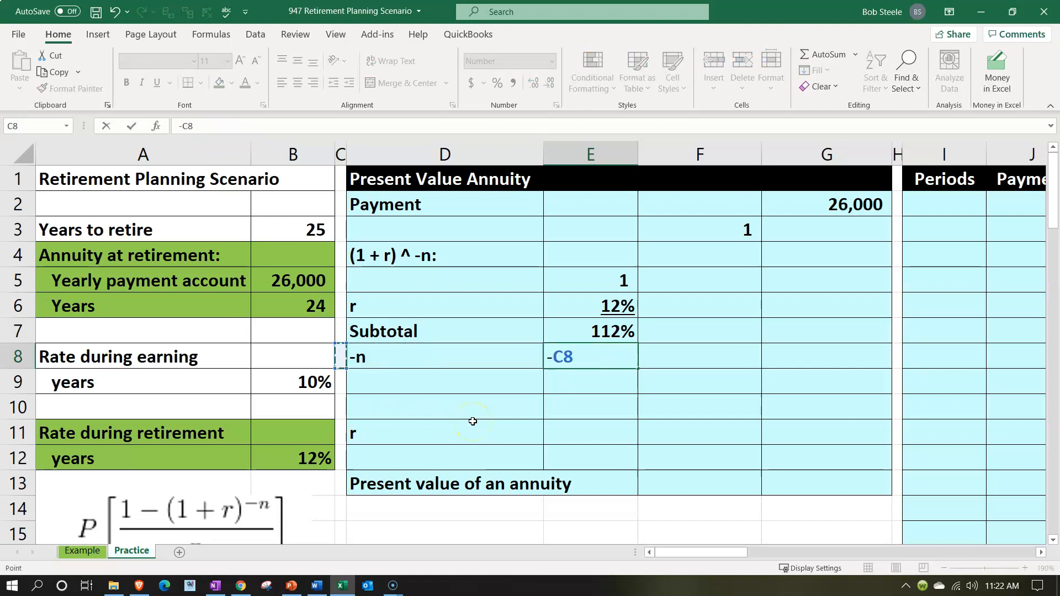
key(Left)
key(Up)
key(Up)
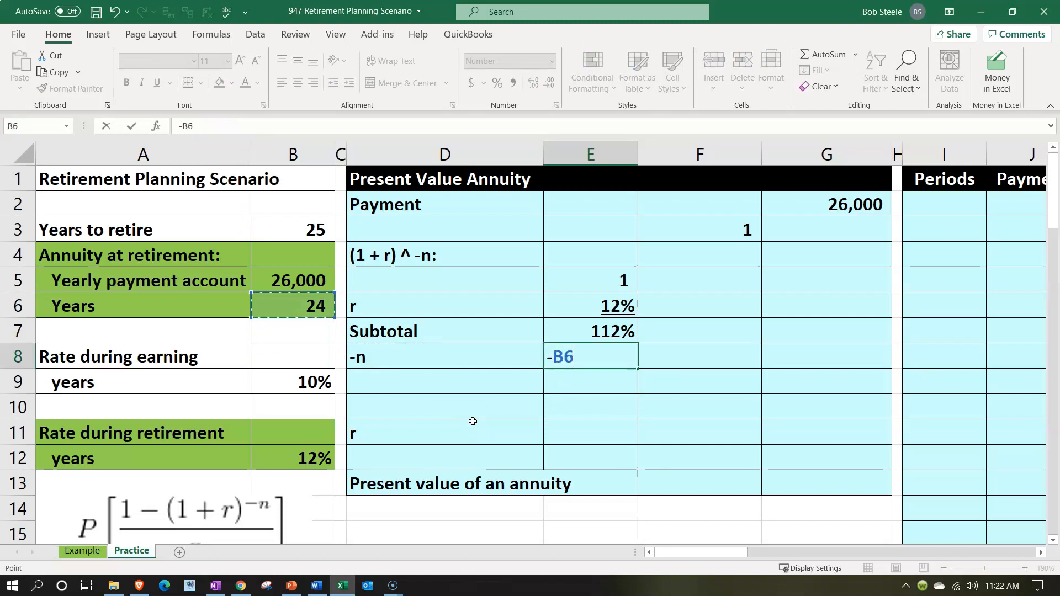
key(Return)
key(Up)
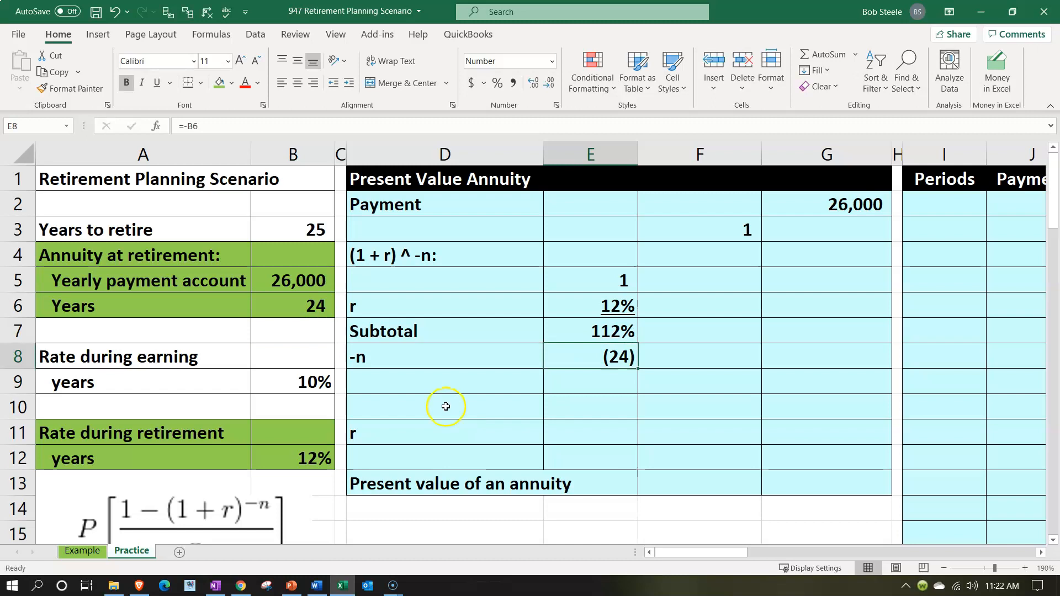
click(158, 84)
Raise the Subtotal to the -n power in F9 with =E7^E8
key(Down)
key(Right)
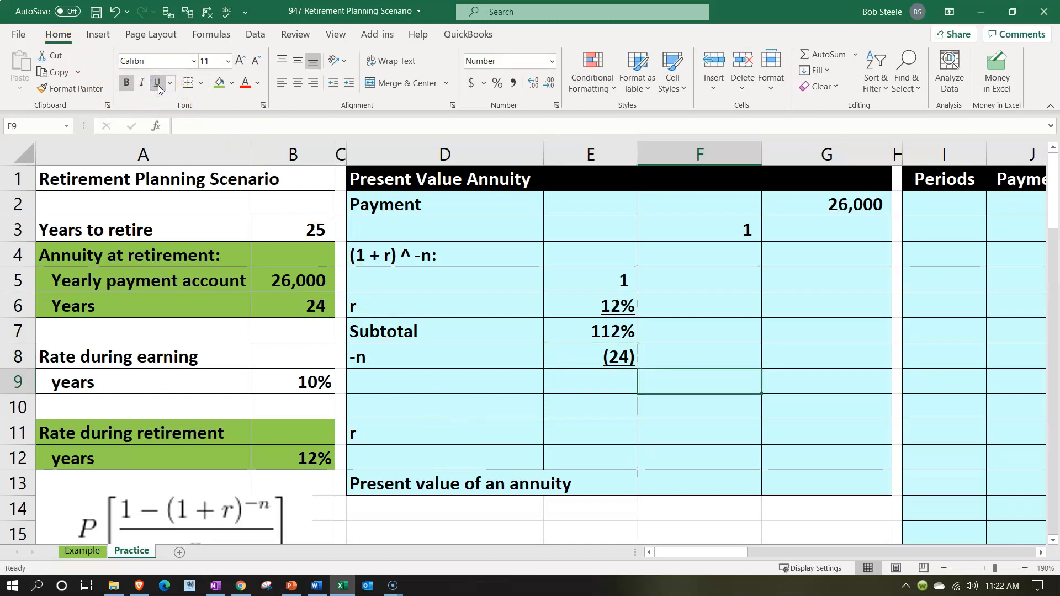
text(=)
key(Left)
key(Up)
key(Up)
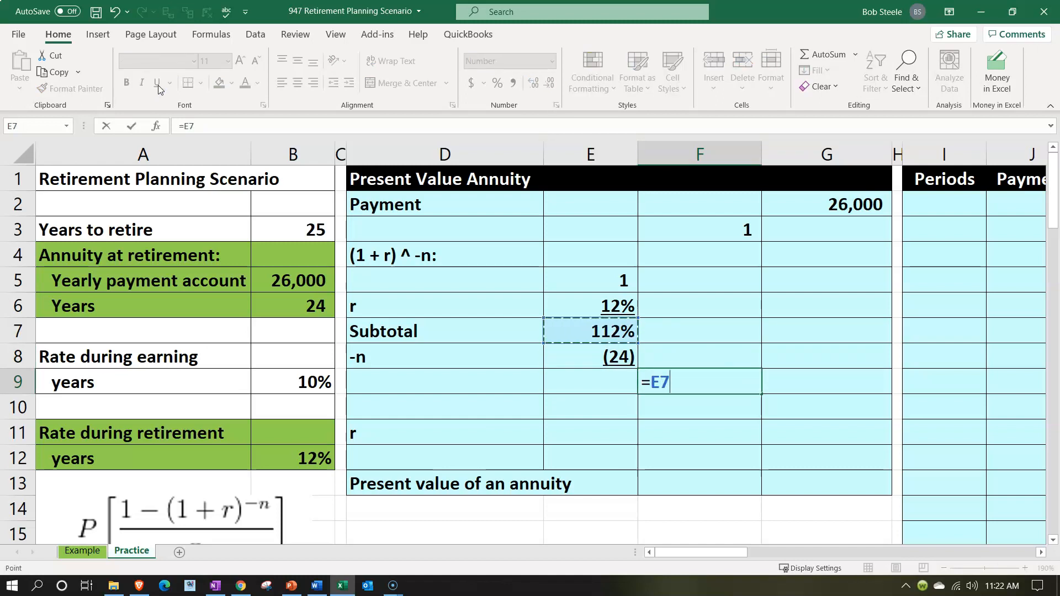
text(^)
key(Left)
key(Up)
key(Return)
key(Up)
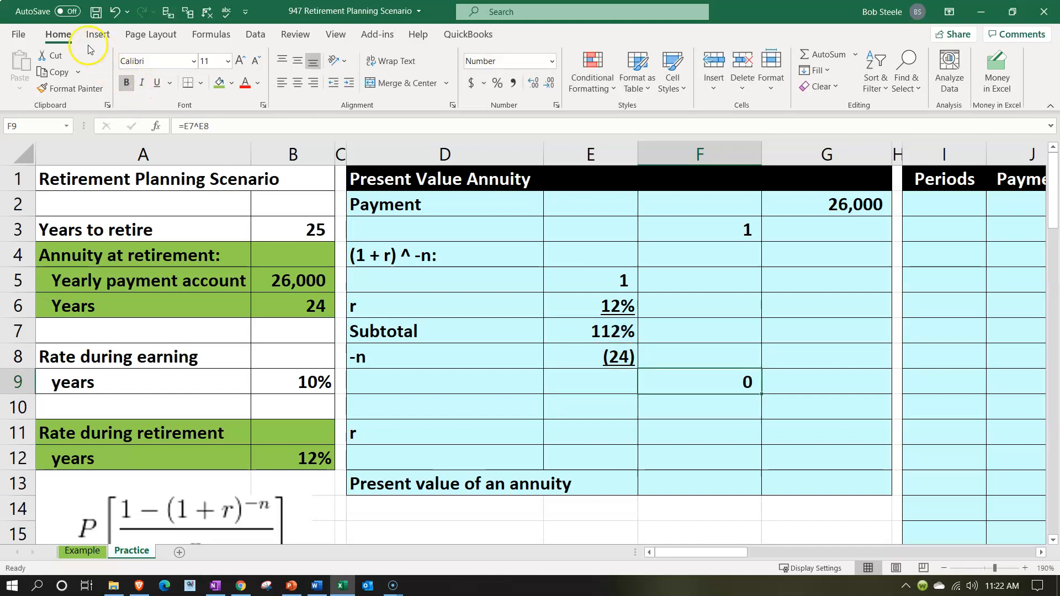
Show the power result in F9 with eight decimal places and underline it
click(532, 82)
click(532, 82)
click(532, 81)
click(532, 81)
click(532, 82)
click(532, 81)
click(532, 81)
click(532, 82)
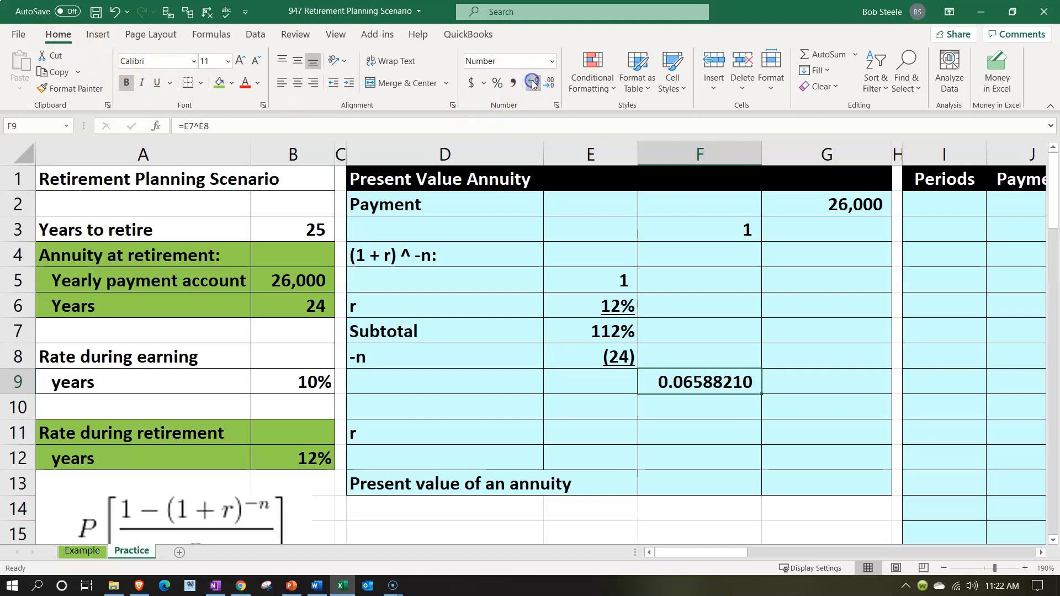
click(529, 82)
click(157, 89)
Subtract the power result from 1 in F10 with =F3-F9
key(Return)
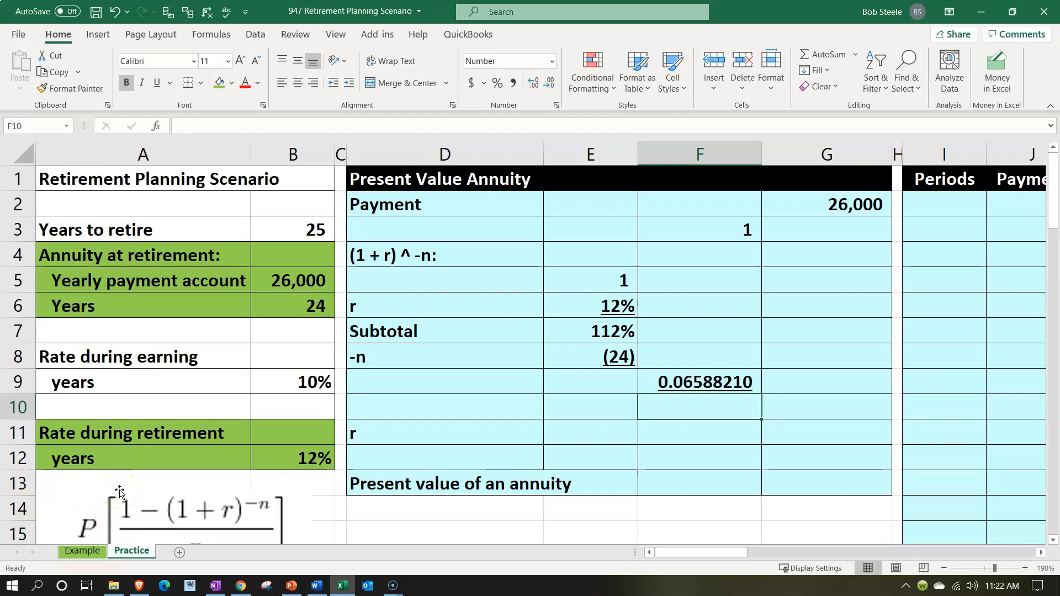
text(=)
key(Up)
key(Up)
key(Up)
key(Up)
key(Up)
key(Up)
key(Up)
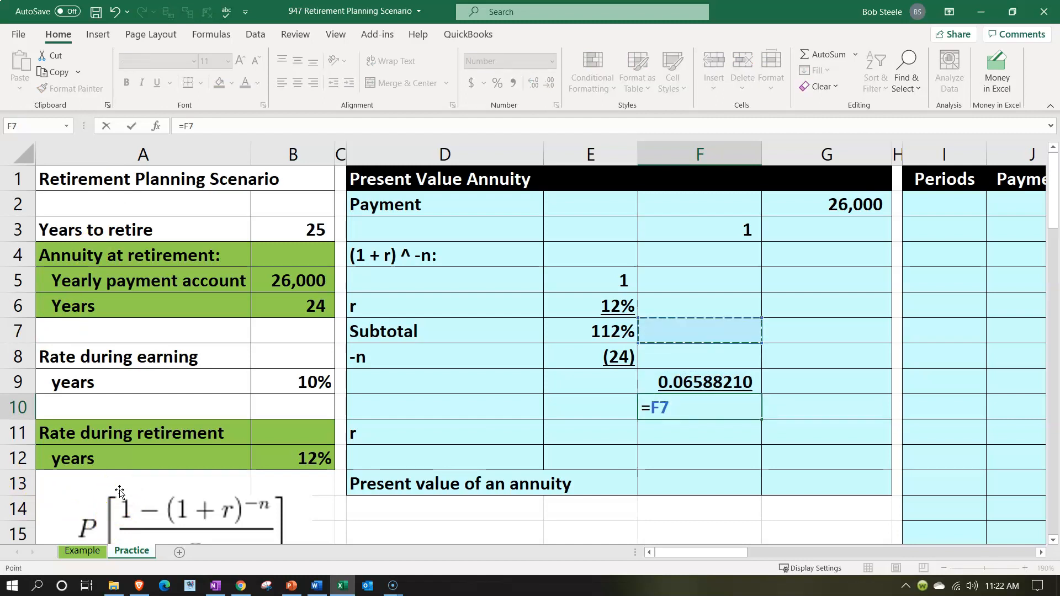
text(-)
key(Up)
key(Return)
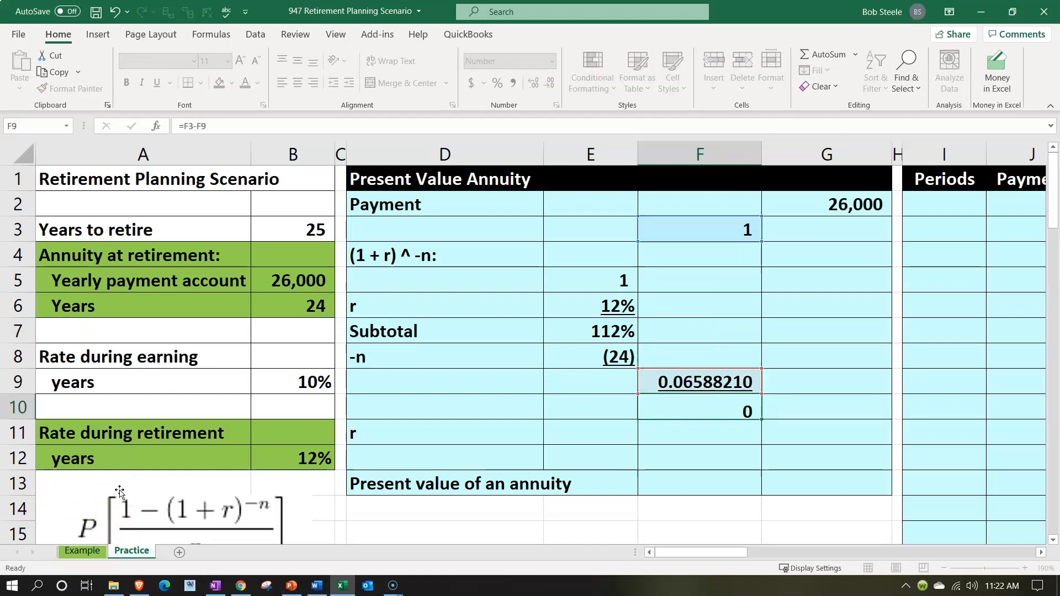
key(Up)
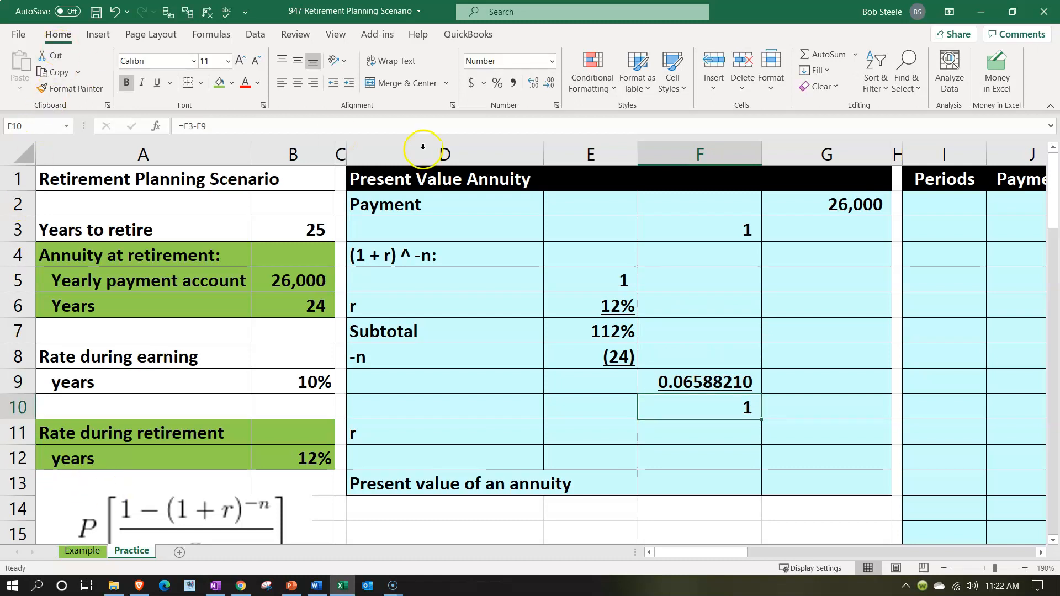
Show the difference in F10 with eight decimal places
click(532, 83)
click(532, 83)
click(531, 84)
click(531, 86)
click(531, 84)
click(531, 84)
click(531, 85)
click(531, 85)
click(531, 84)
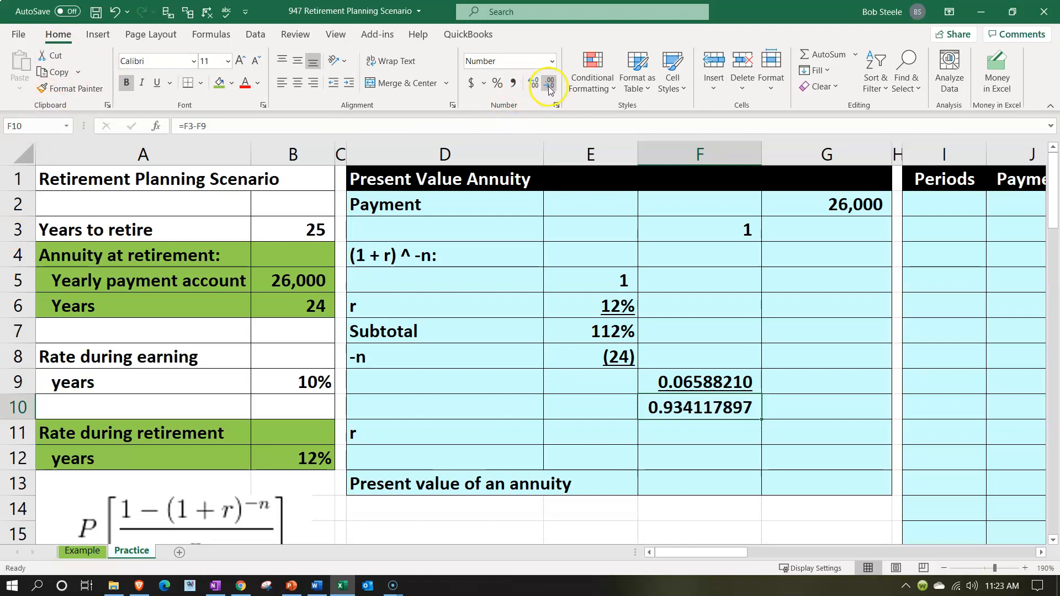
click(549, 86)
Link r in F11 to the retirement rate with =B12 and format it as an underlined percentage
scroll(469, 402, down, 1)
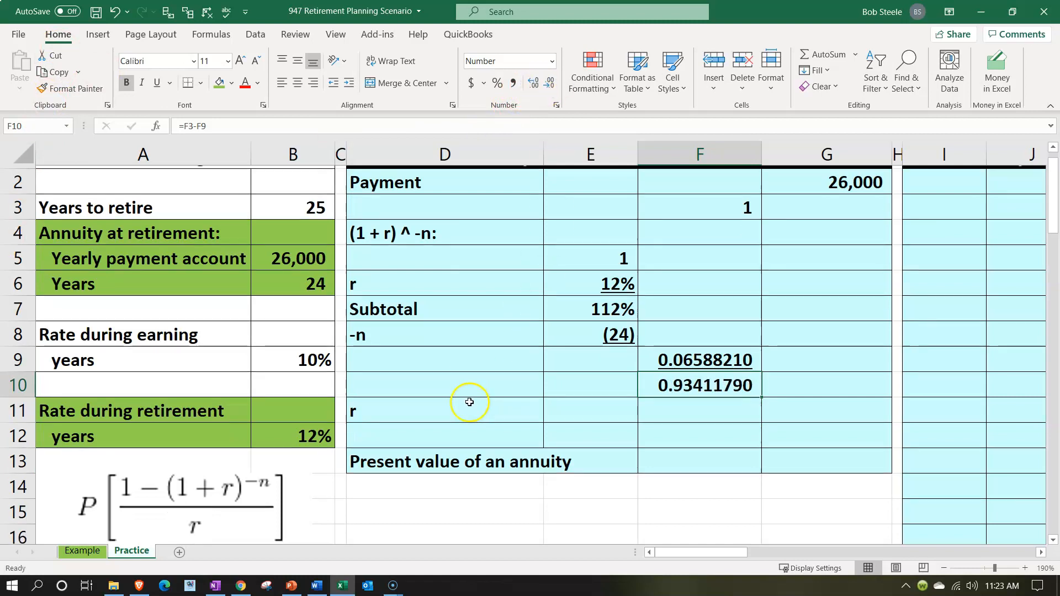
scroll(469, 402, down, 2)
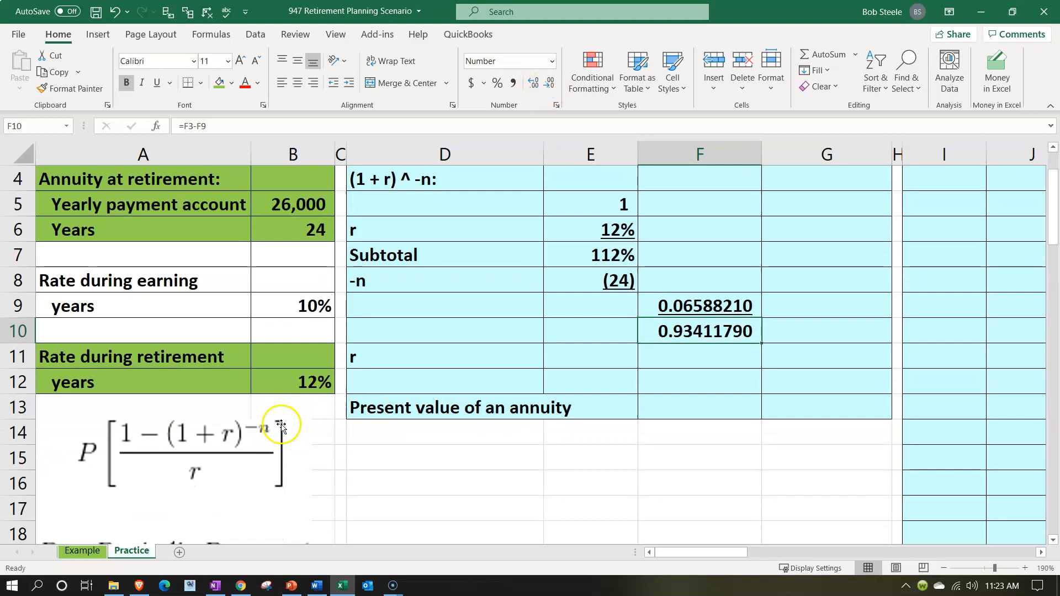
scroll(281, 425, up, 3)
click(691, 426)
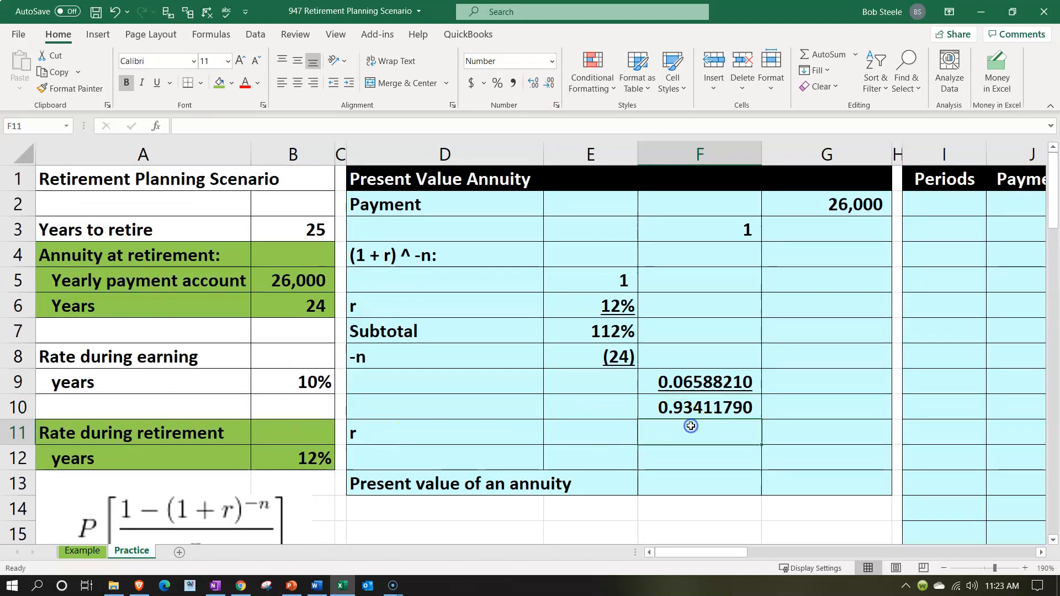
text(=)
key(Left)
key(Left)
key(Left)
key(Left)
key(Down)
key(ctrl+Return)
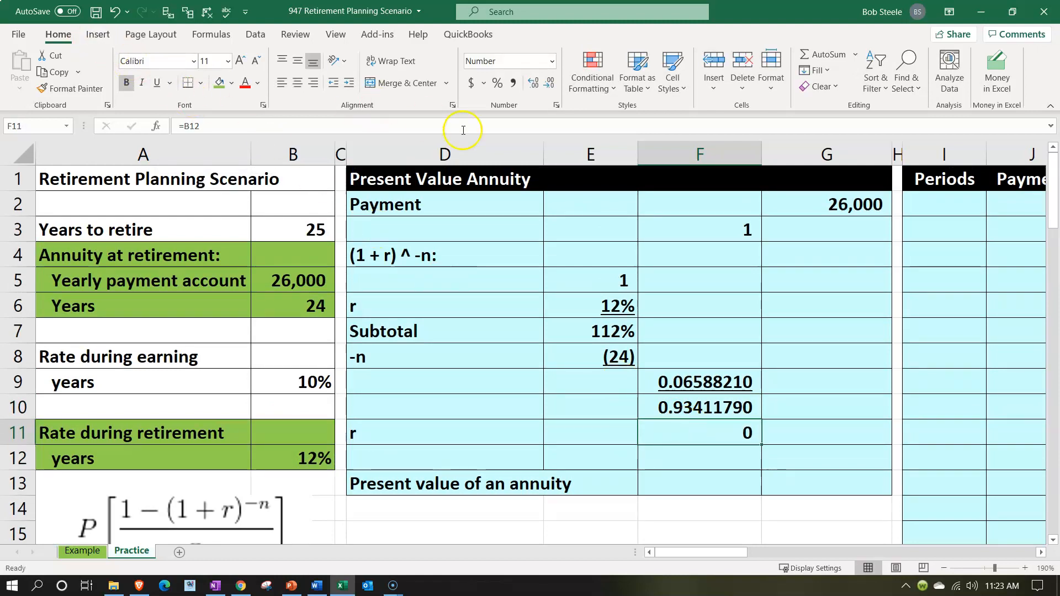
click(497, 84)
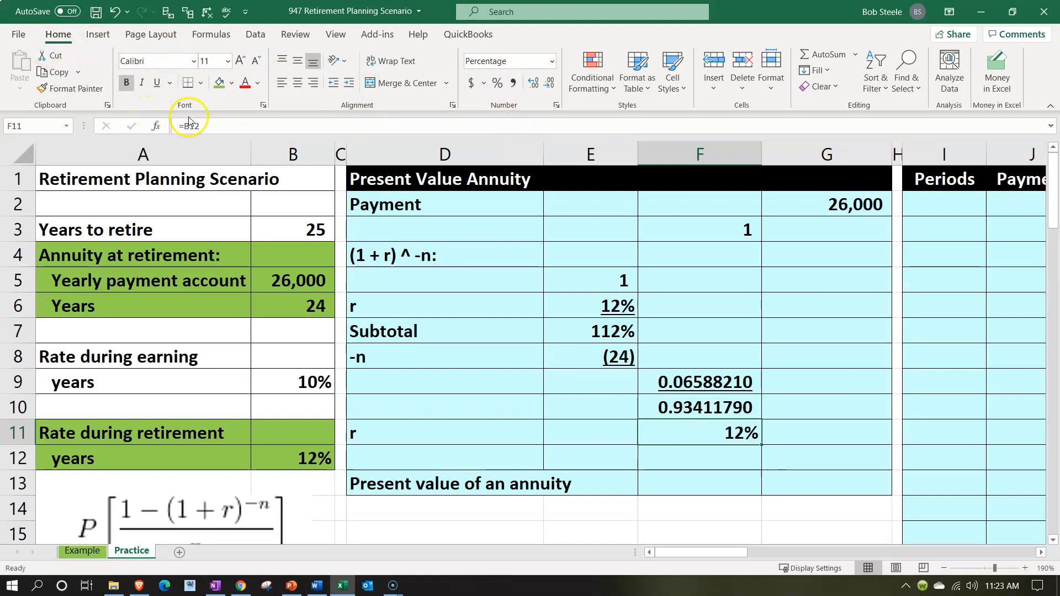
click(157, 83)
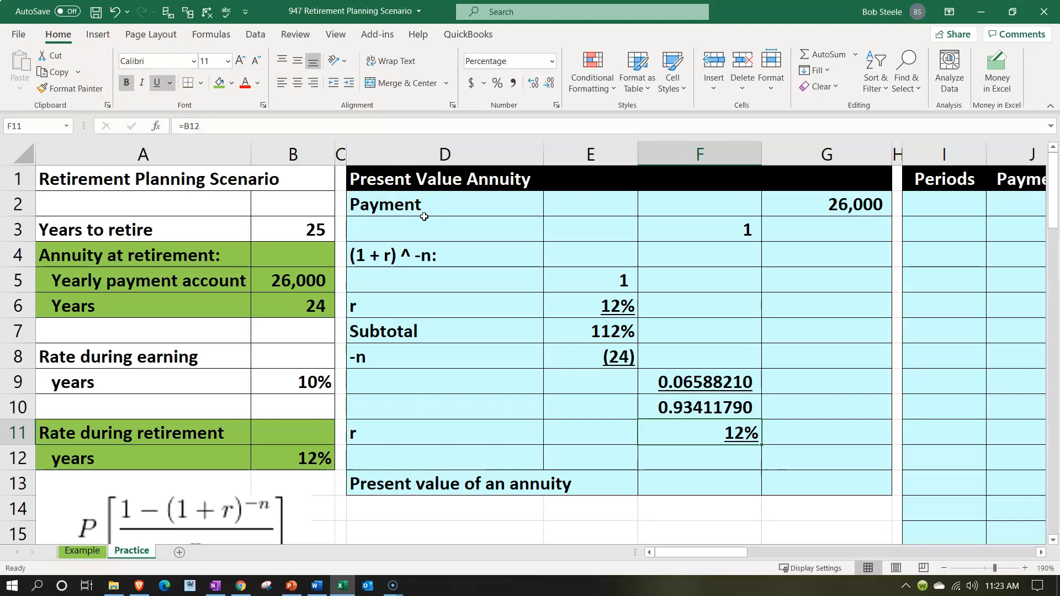
Divide the numerator by r in G12 with =F10/F11
key(Down)
key(Right)
text(=)
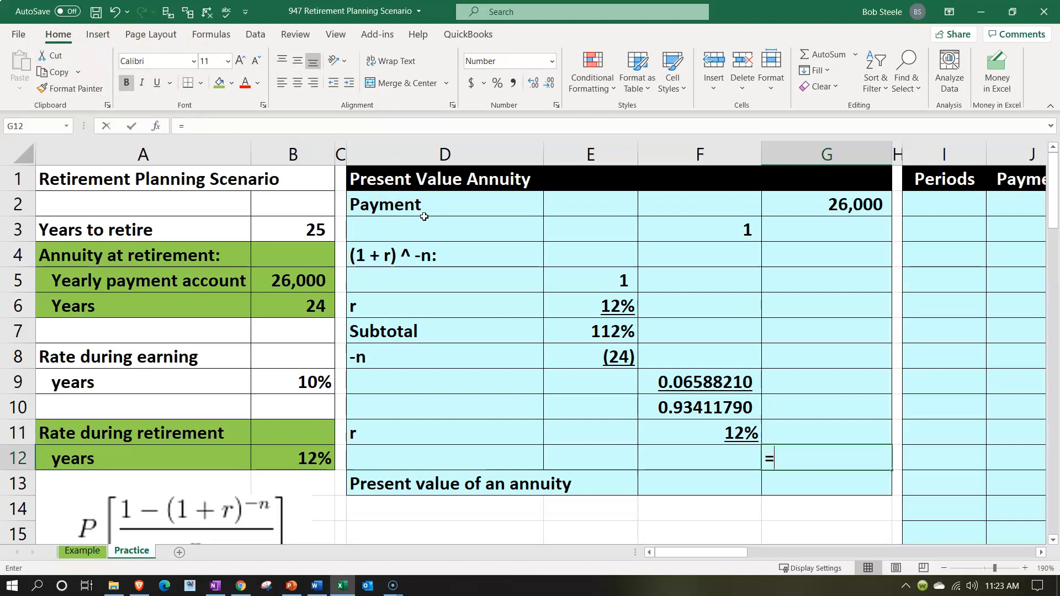
key(Up)
key(Up)
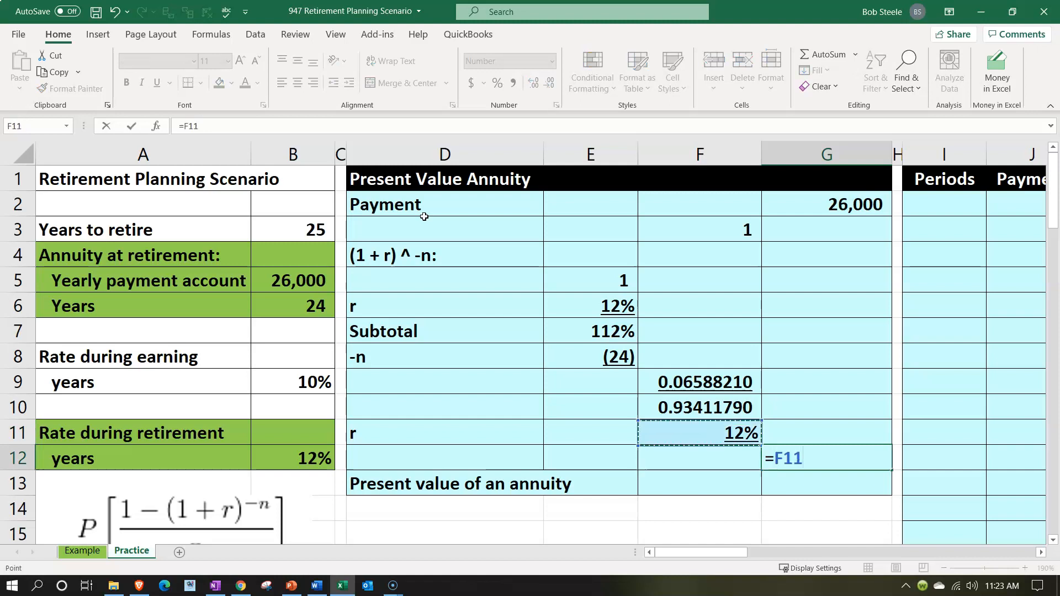
text(/)
key(Left)
key(Up)
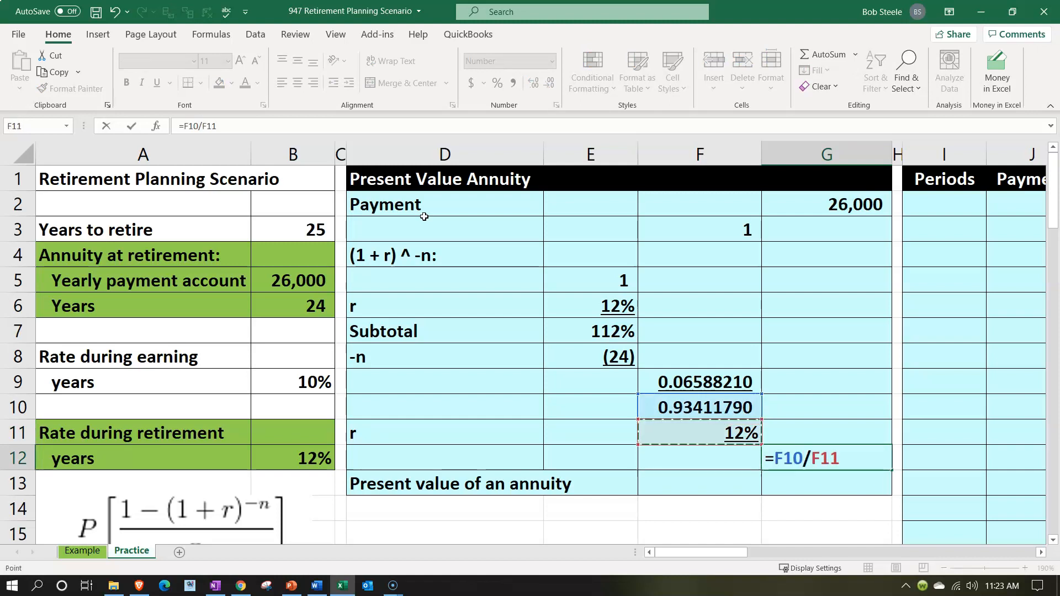
key(ctrl+Return)
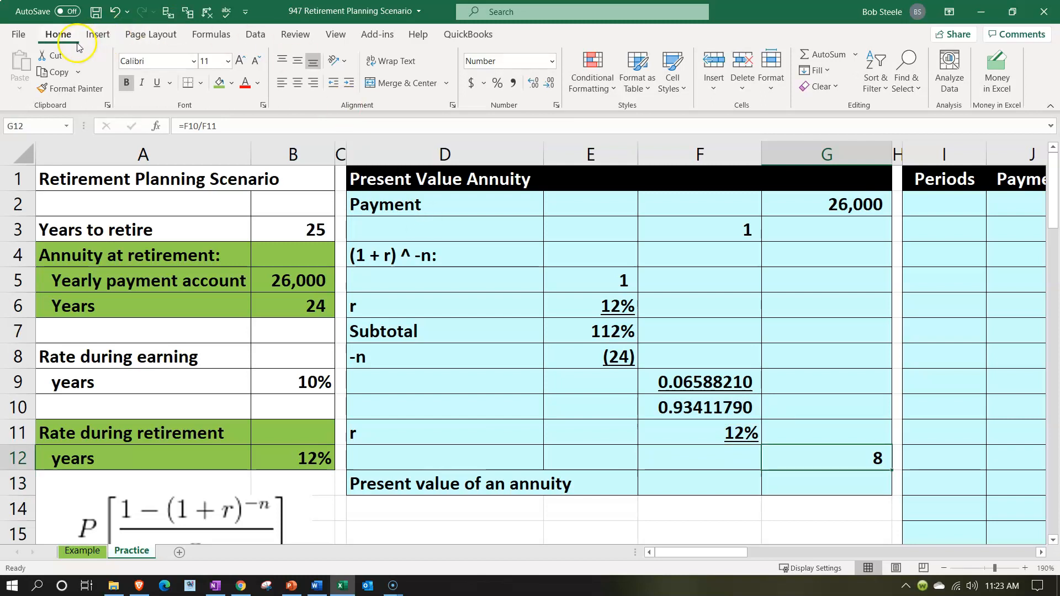
Show the quotient in G12 with eight decimal places and underline it
click(533, 83)
click(533, 84)
click(533, 83)
click(533, 84)
click(533, 83)
click(533, 84)
click(533, 84)
click(533, 83)
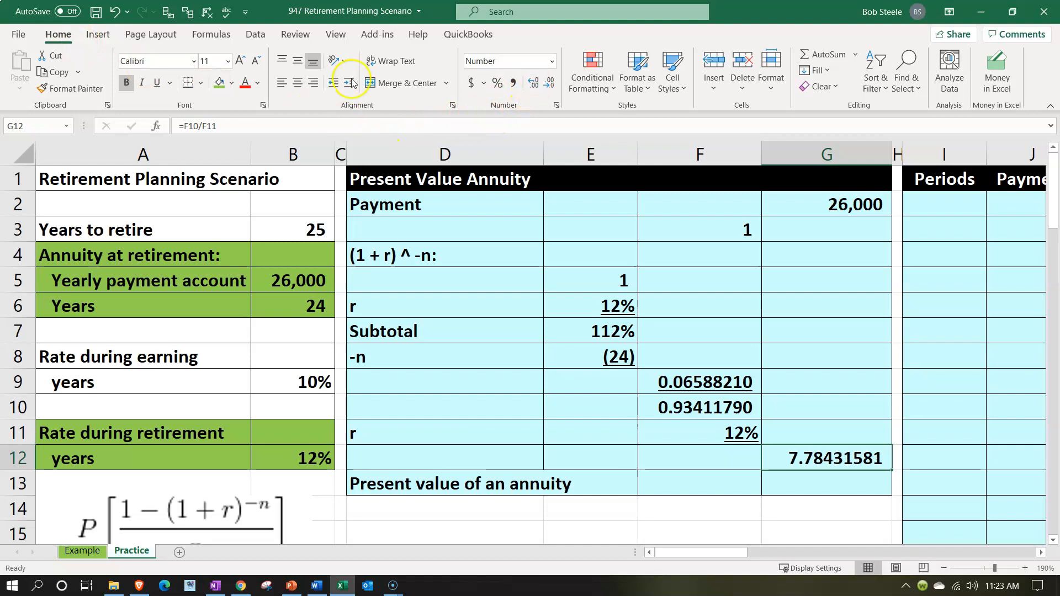
click(152, 85)
Calculate the present value of the annuity in G13 with =G2*G12 and show two decimal places
scroll(210, 408, down, 1)
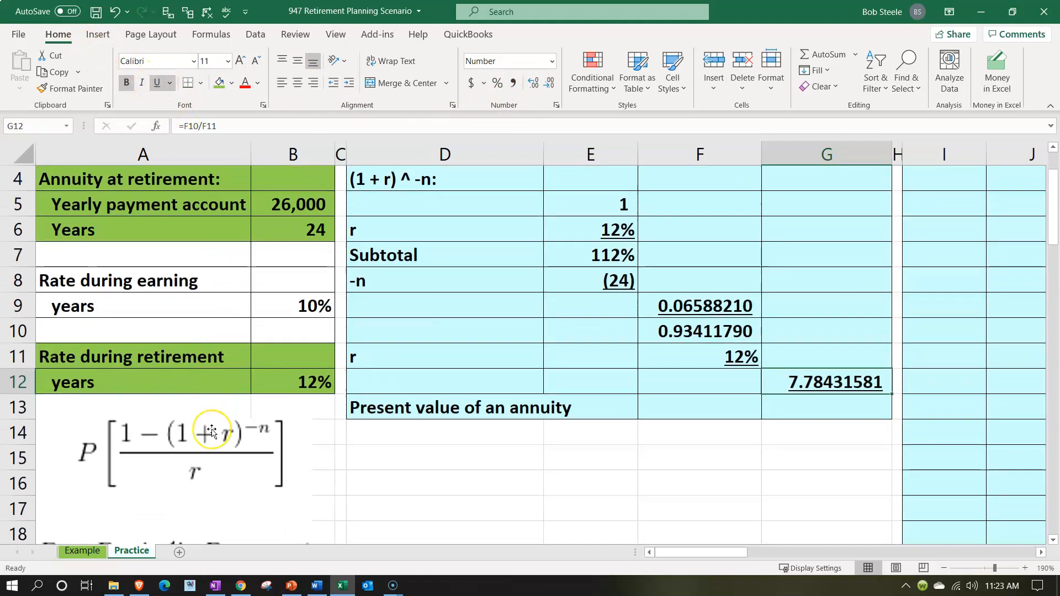
scroll(212, 432, up, 1)
click(827, 485)
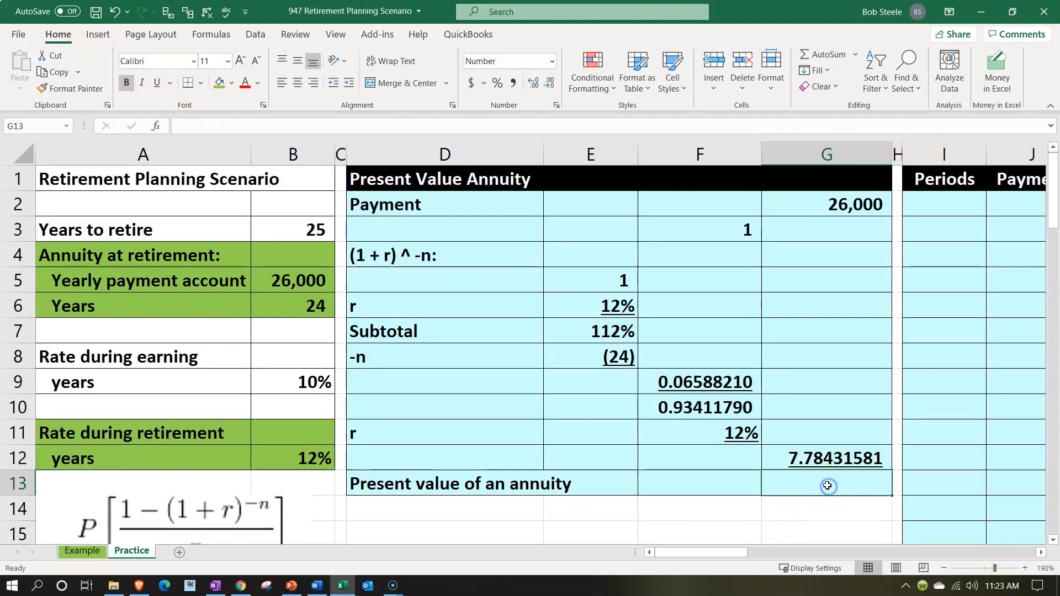
text(=)
key(Up)
key(Up)
key(Up)
key(Up)
key(Up)
key(Up)
key(Up)
key(Up)
key(Up)
key(Up)
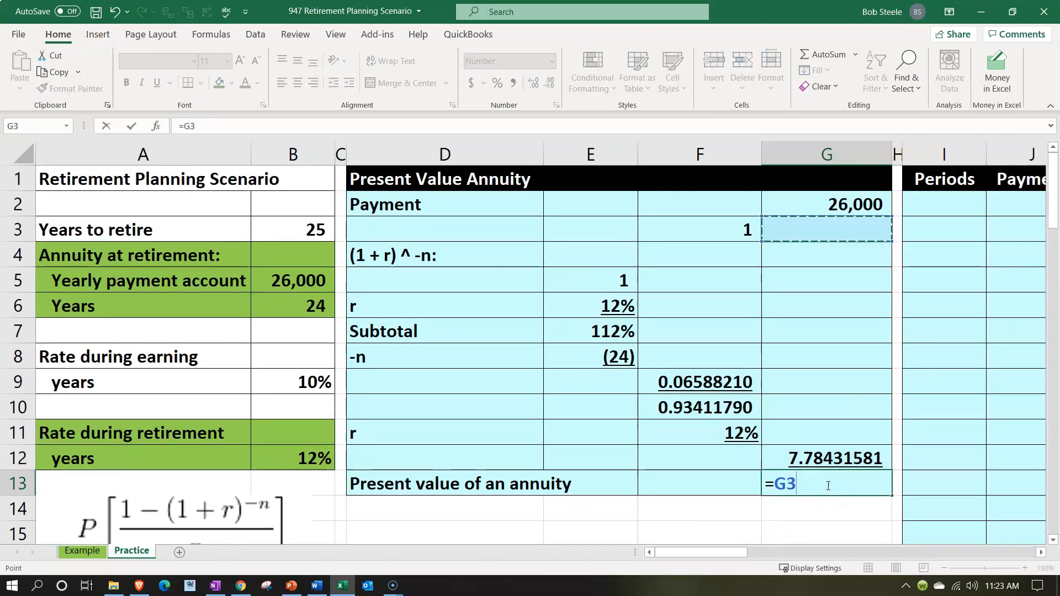
key(Up)
text(*)
key(Up)
key(Return)
key(Up)
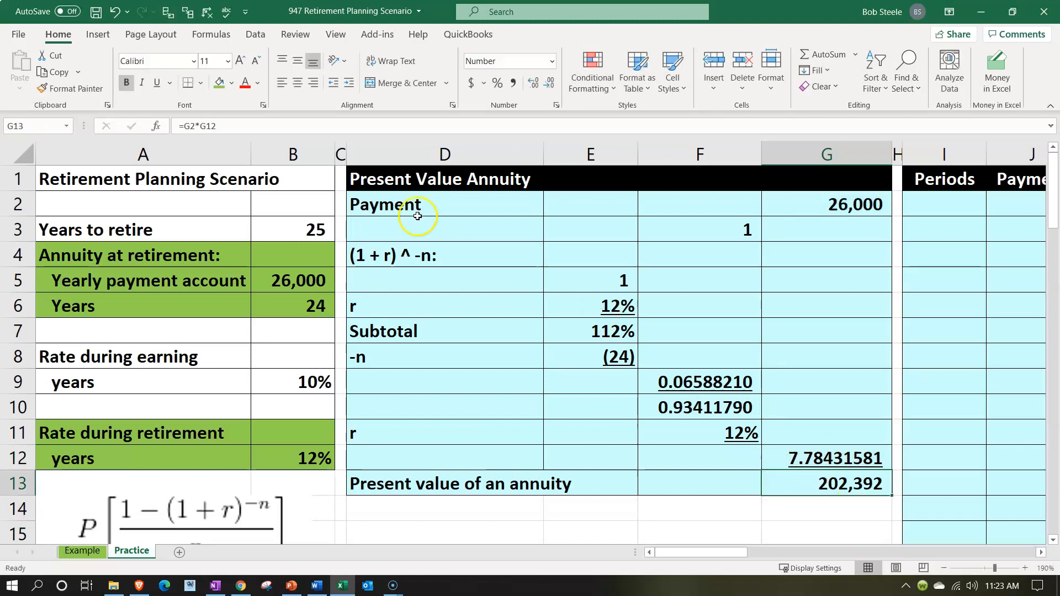
click(534, 83)
click(536, 84)
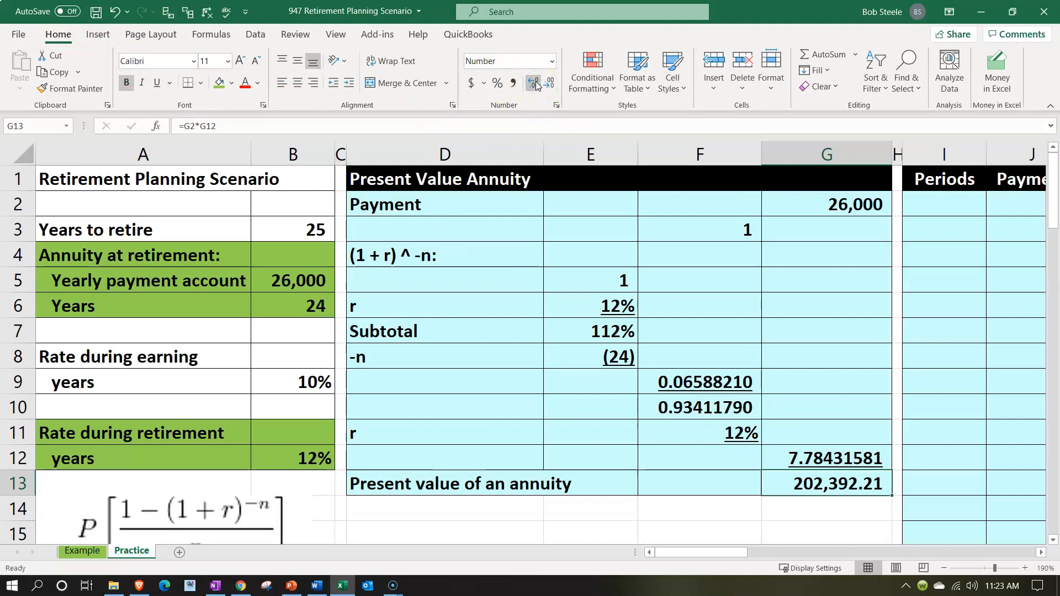
Review the years to retire, annuity years and retirement rate together with the present value of the annuity
click(700, 416)
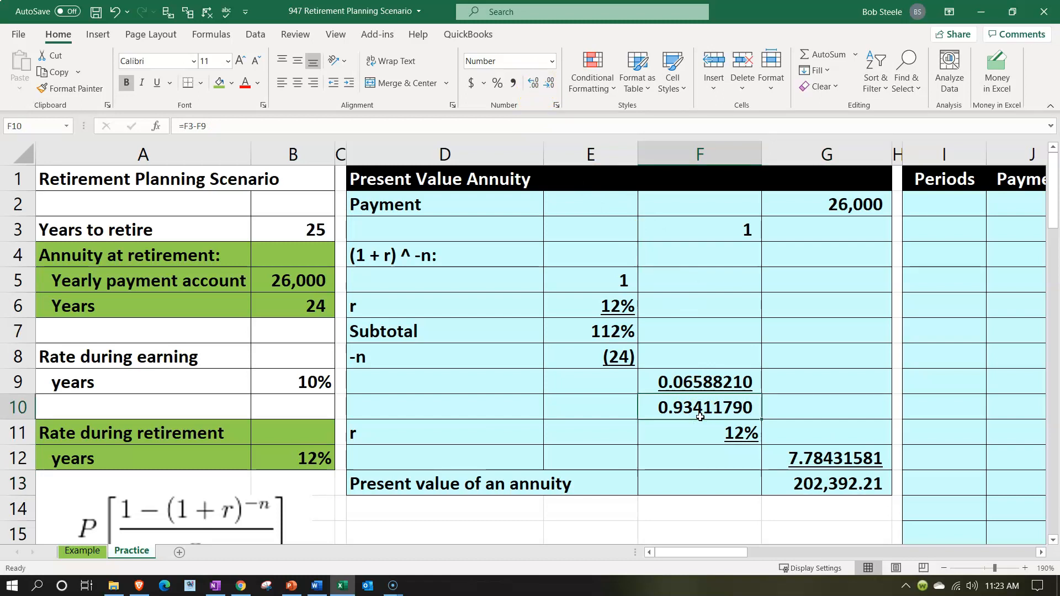
click(320, 232)
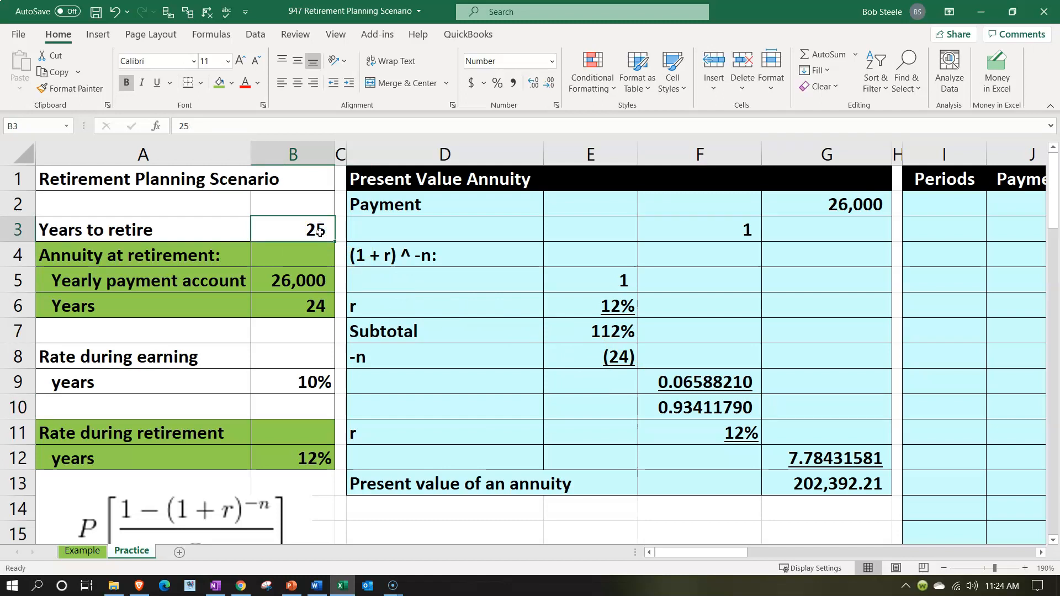
click(296, 310)
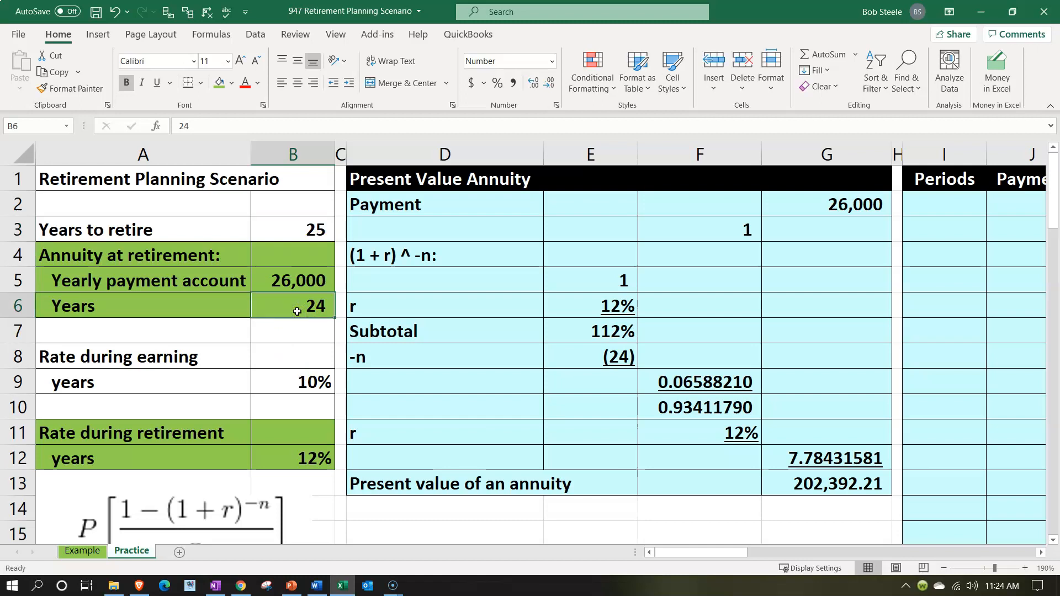
click(302, 458)
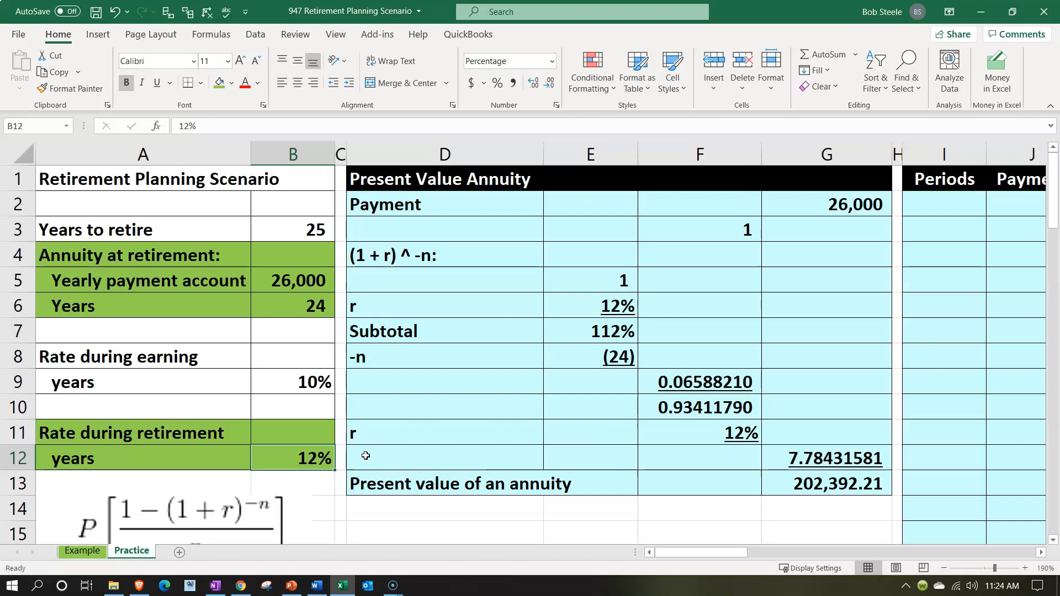
click(317, 225)
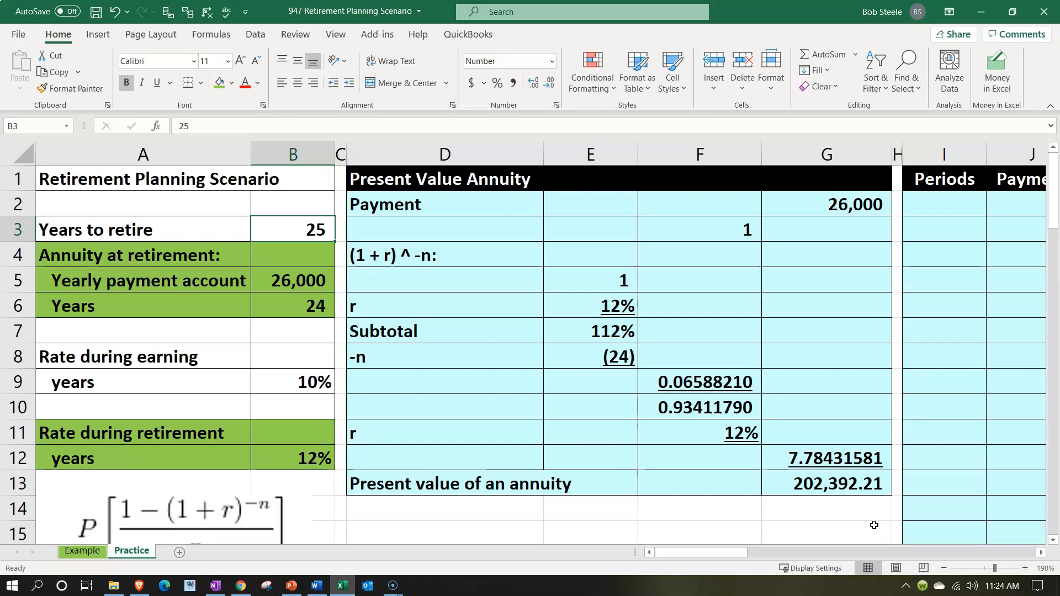
click(856, 487)
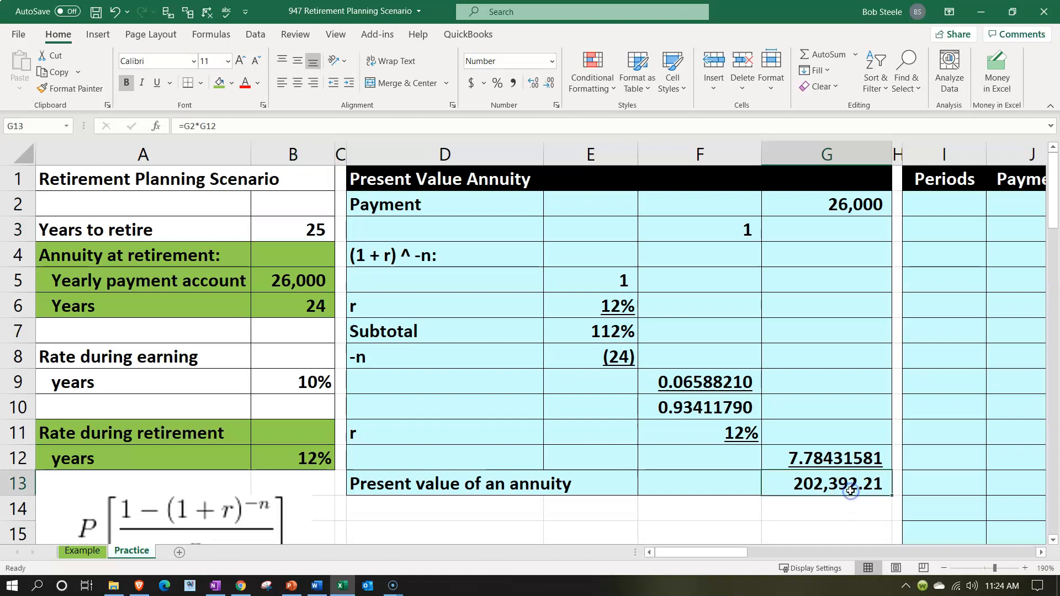
double_click(864, 236)
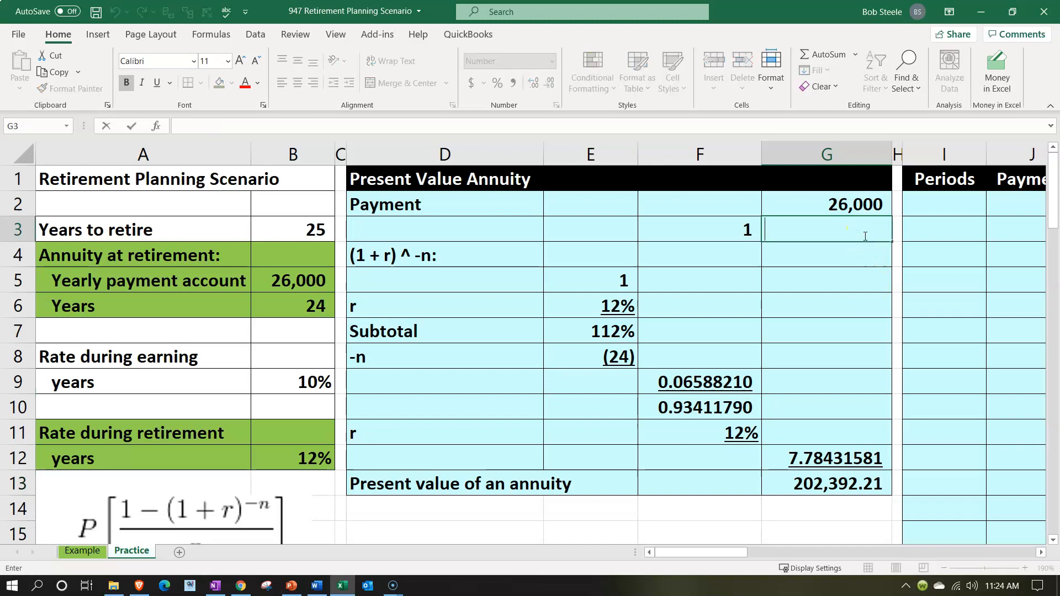
Number the Periods column from 1 to 24 in I2:I25 and centre the numbers
key(Right)
key(Right)
key(Right)
key(Right)
key(Right)
key(Right)
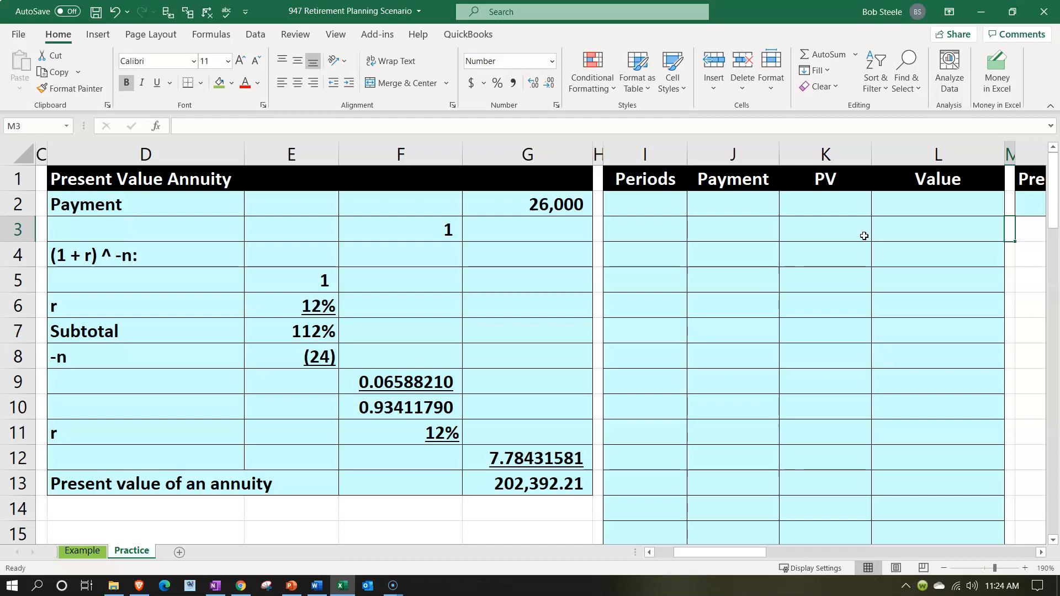
click(663, 209)
text(1)
key(Return)
text(2)
key(Return)
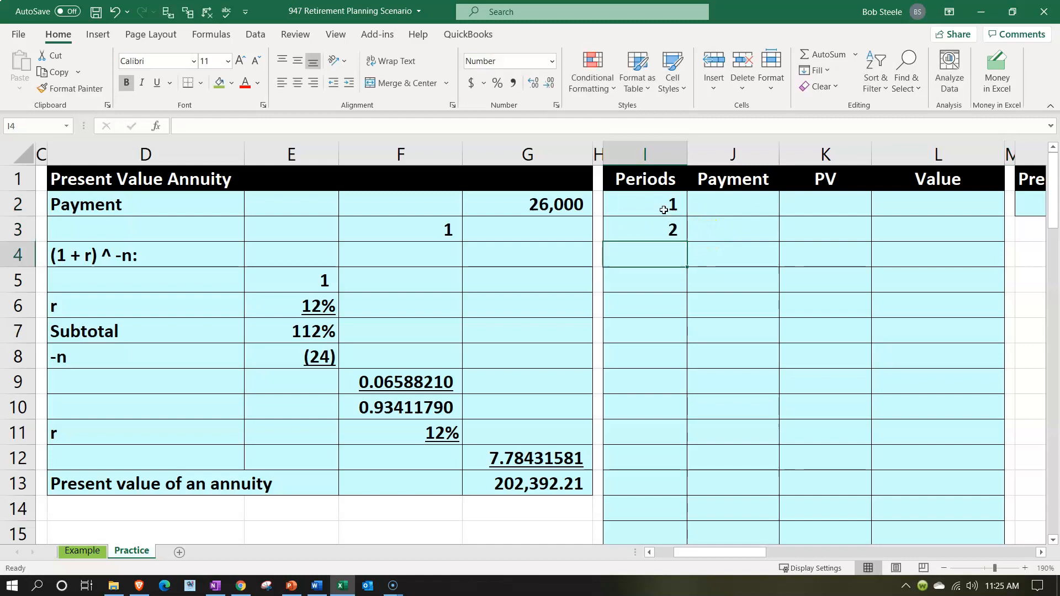
drag(663, 209, 668, 445)
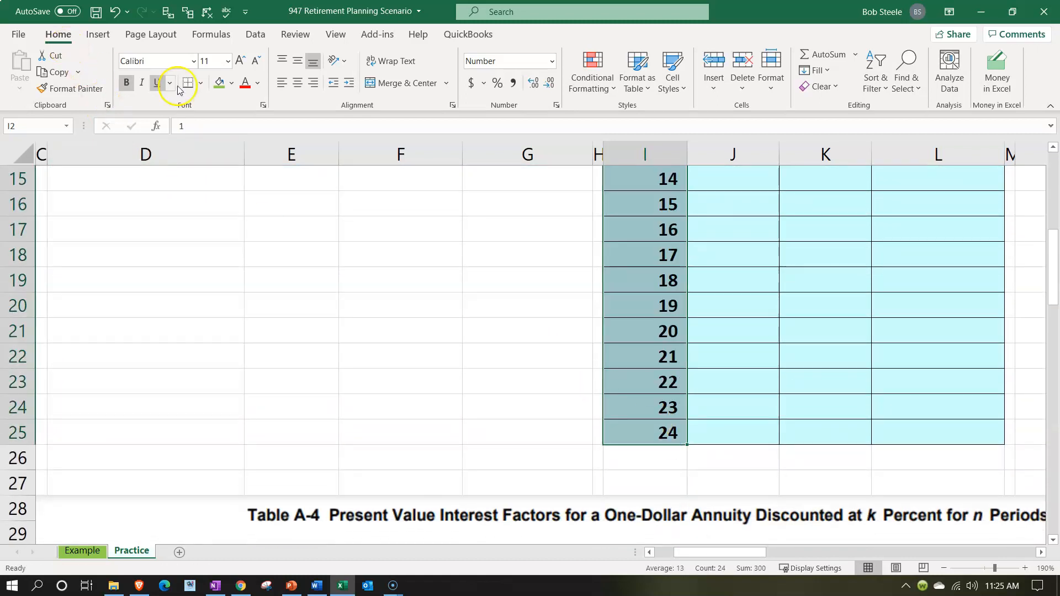
click(299, 84)
scroll(367, 165, up, 5)
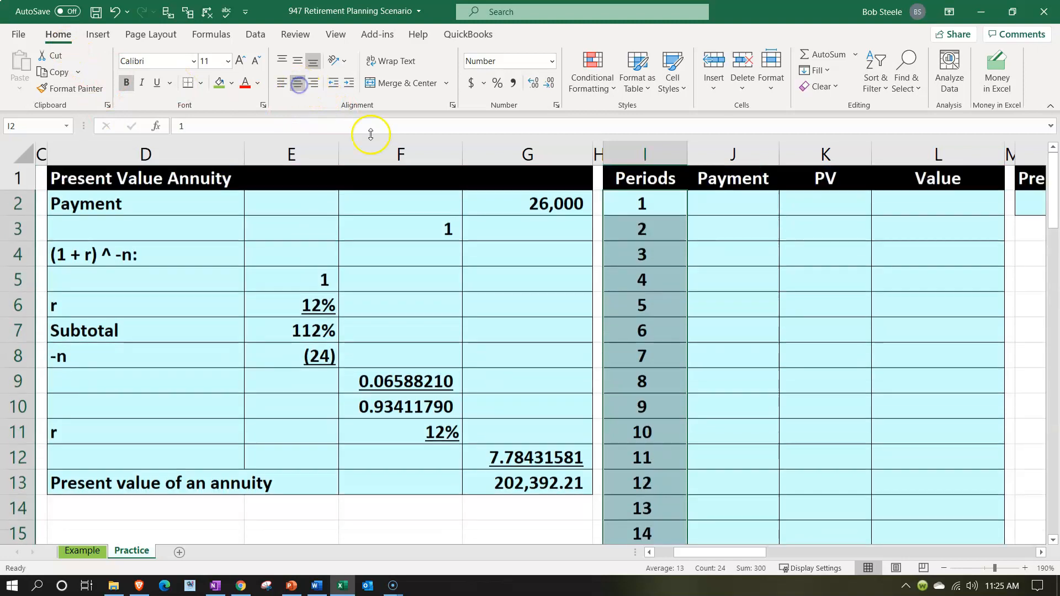
Link the period 1 payment in J2 to the annuity payment with =G2
click(746, 207)
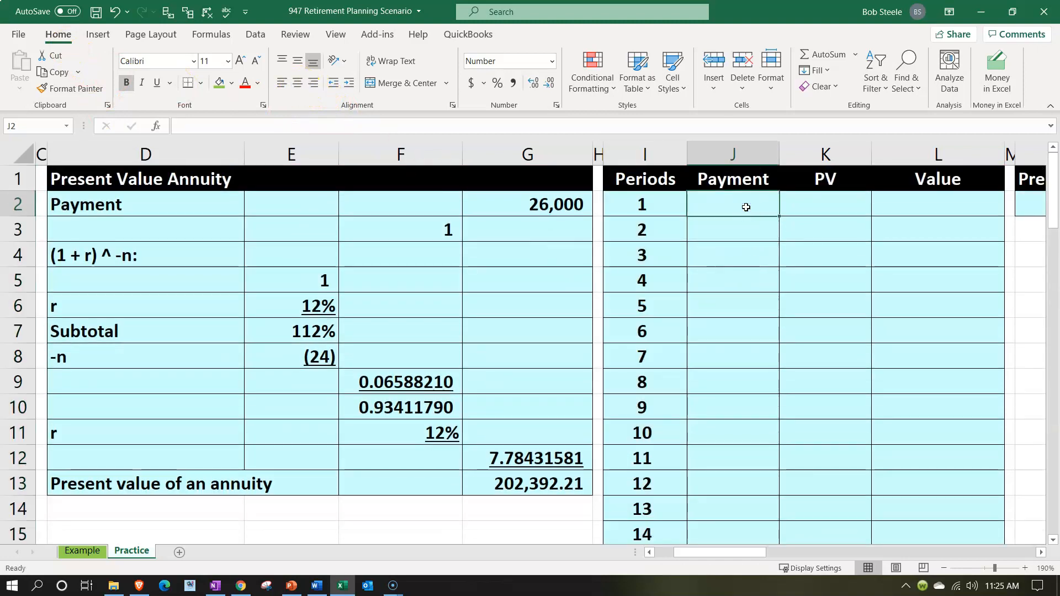
text(=)
key(Left)
key(Left)
key(Left)
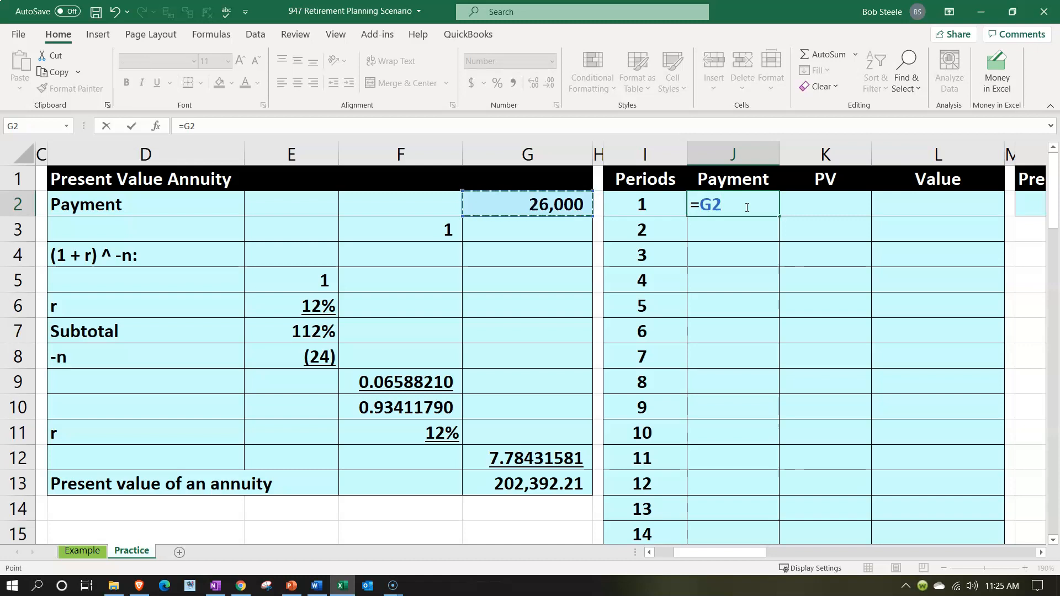
key(Return)
Calculate the present value of the period 1 payment in K2 with =-PV(E6,I2,,J2)
key(Up)
key(Right)
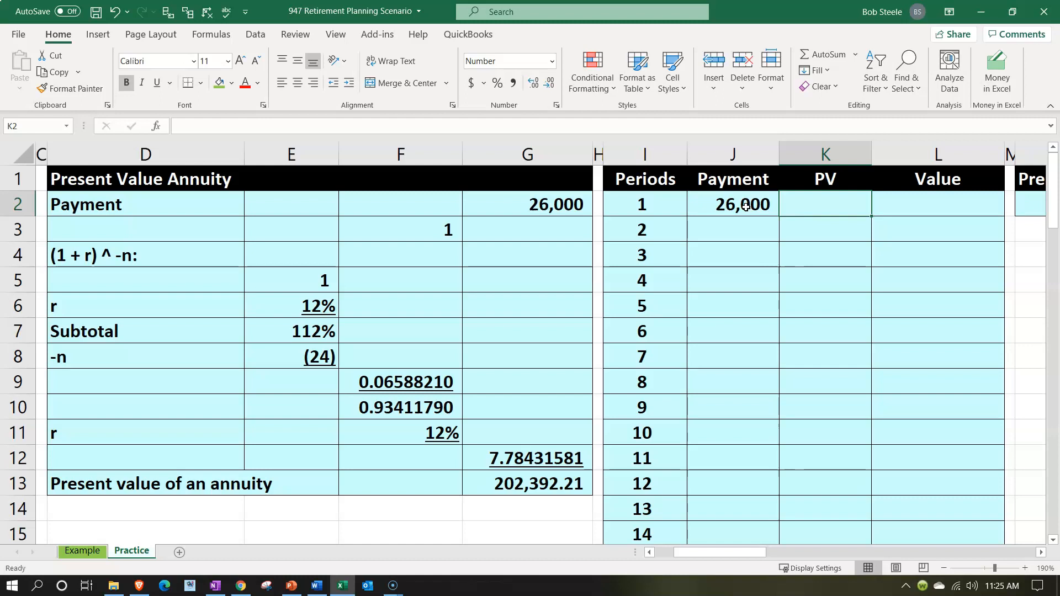
text(=-)
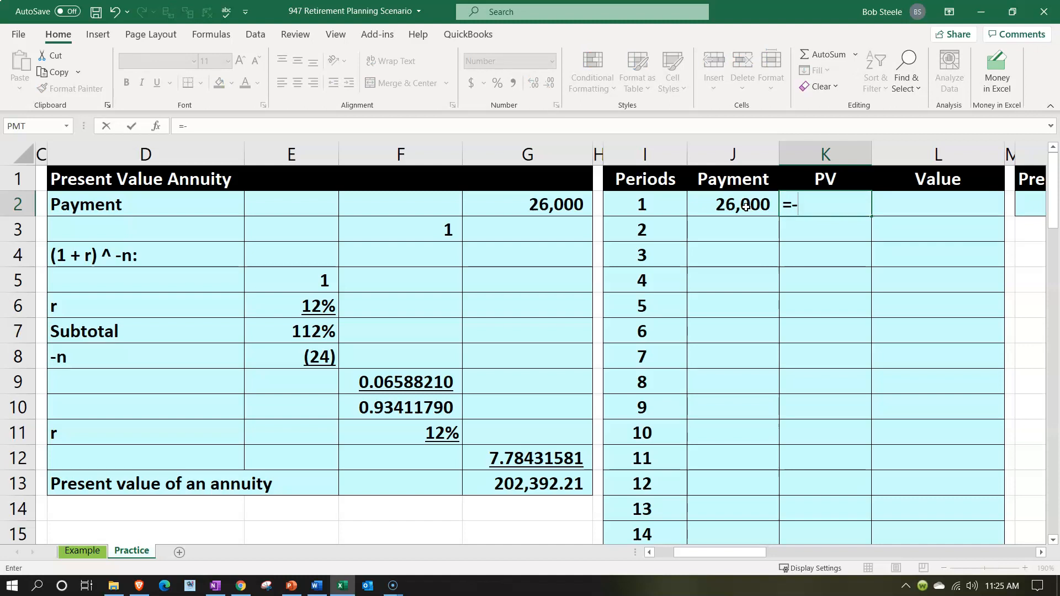
text(pv()
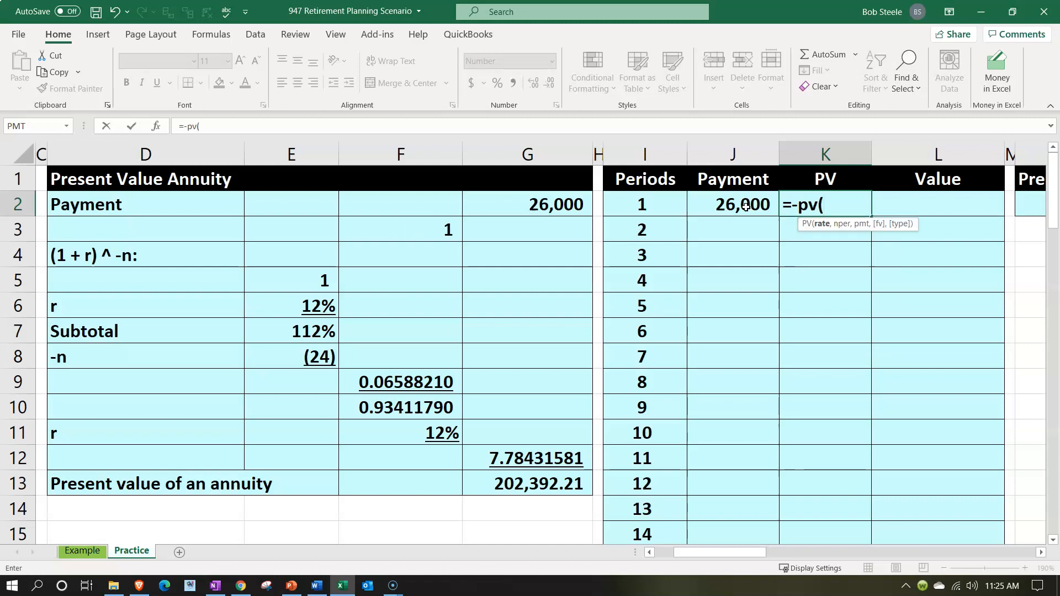
key(Left)
key(Left)
key(Left)
key(Left)
key(Left)
key(Down)
key(Down)
key(Down)
key(Down)
key(Left)
text(,)
key(Left)
key(Left)
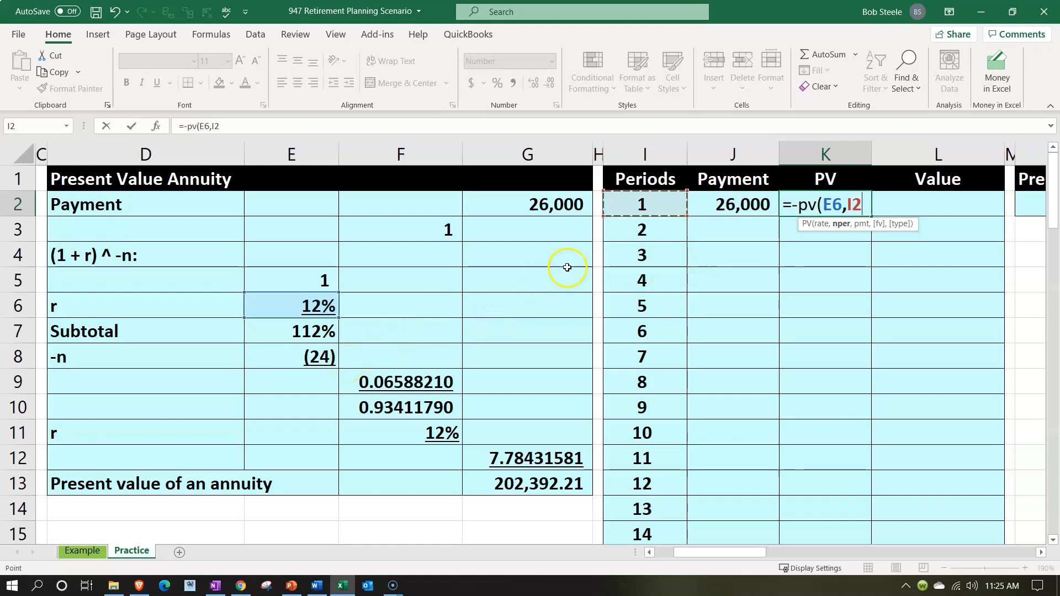
text(,,)
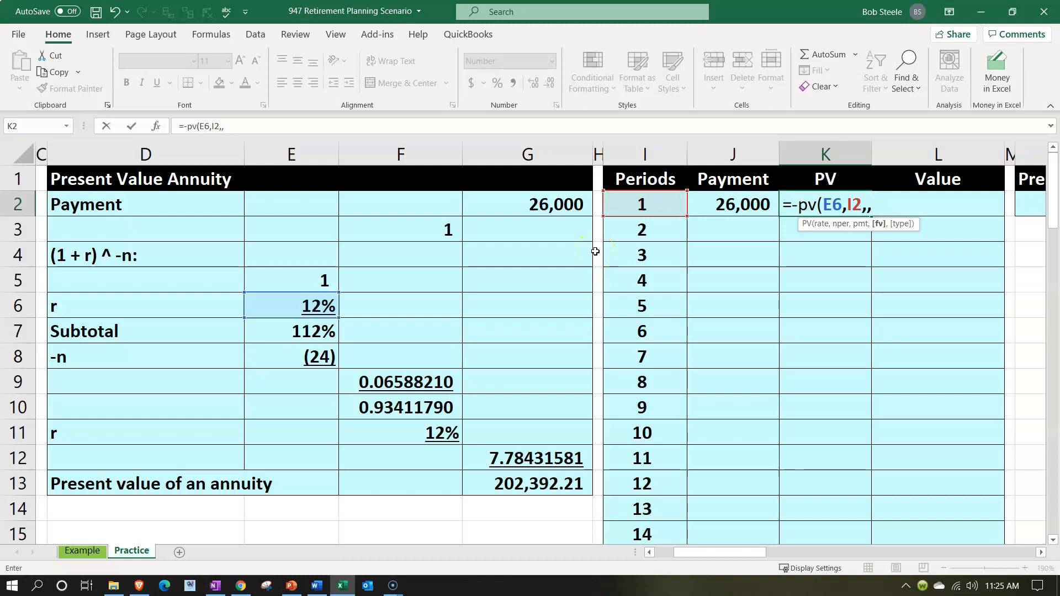
key(Left)
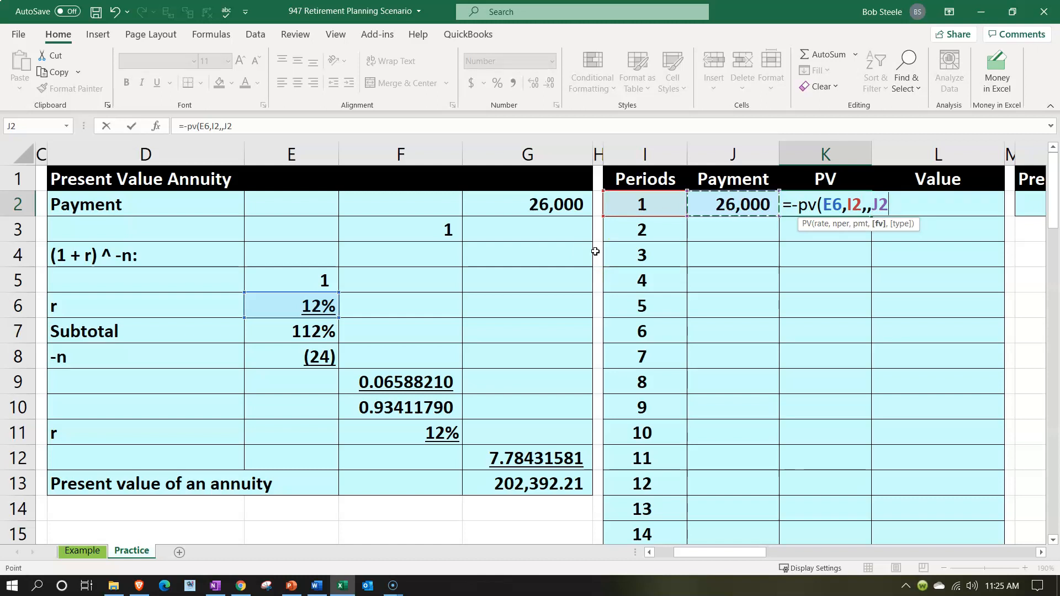
key(Return)
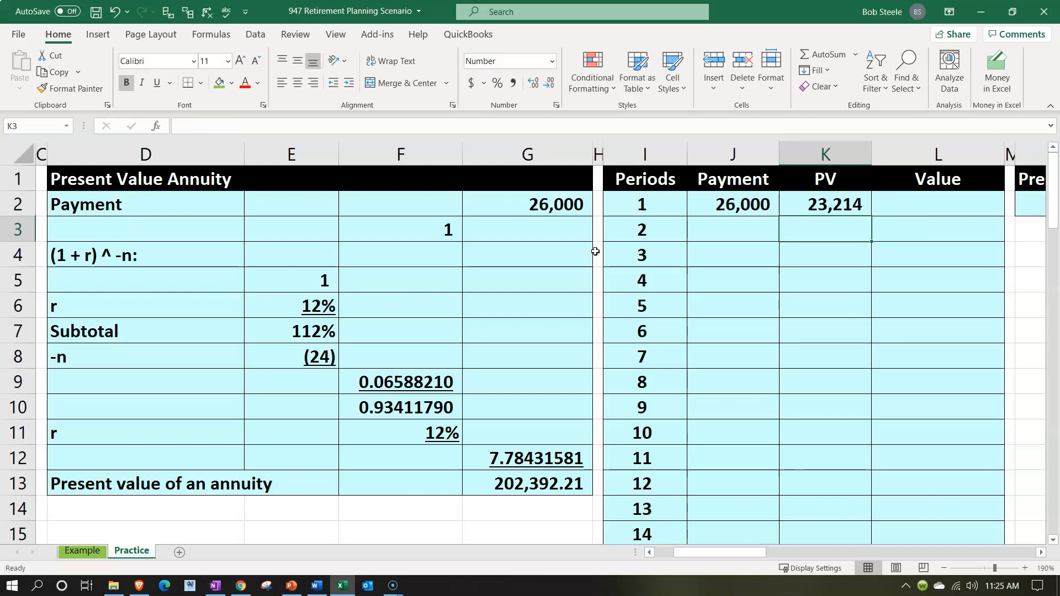
Start the running Value column by linking L2 to the period 1 present value in K2
key(Right)
key(Up)
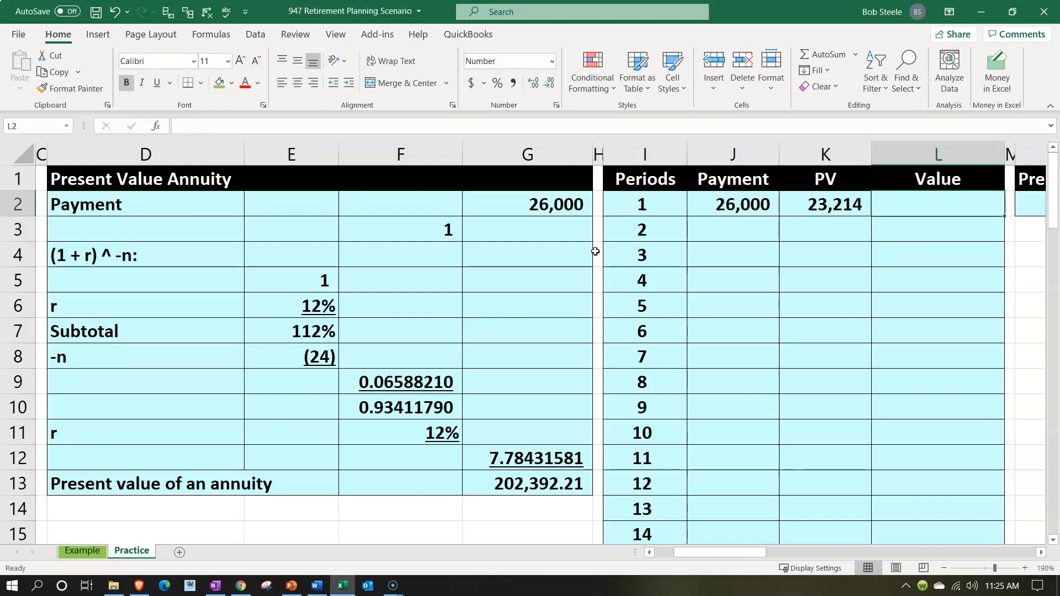
text(+)
key(Left)
key(Return)
Carry the payment into period 2 by entering =J2 in J3
key(Left)
key(Left)
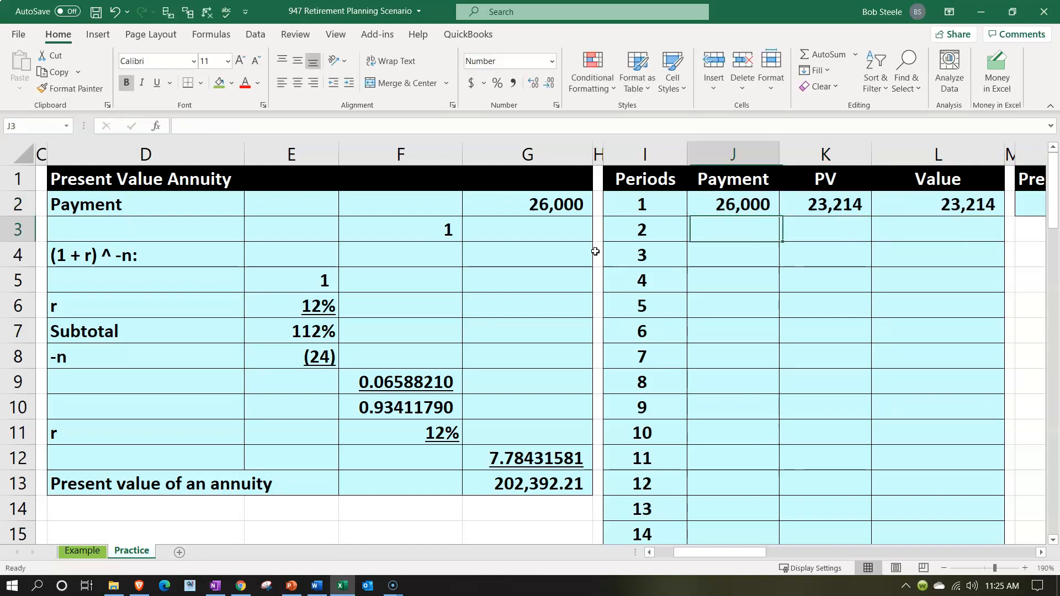
text(=)
key(Up)
key(Tab)
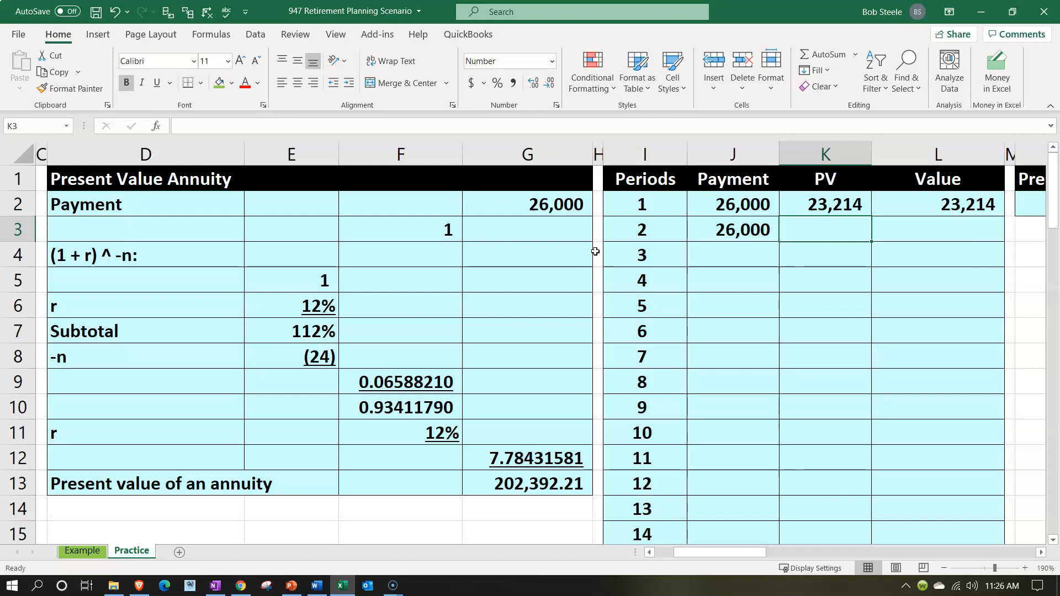
Calculate the present value of the period 2 payment in K3 with =-PV(E6,I3,,J3)
text(-)
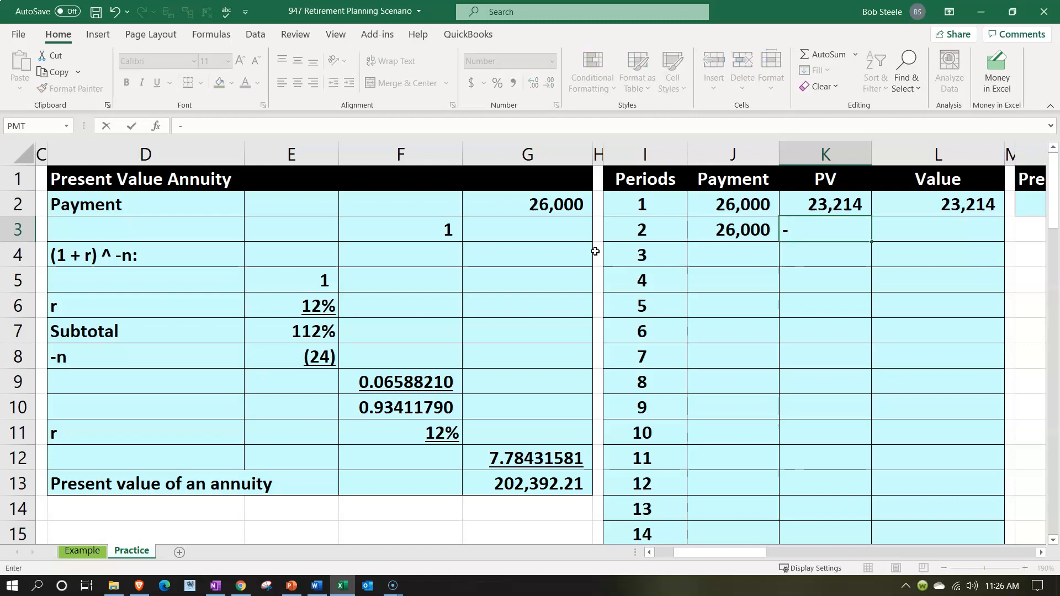
text(pv)
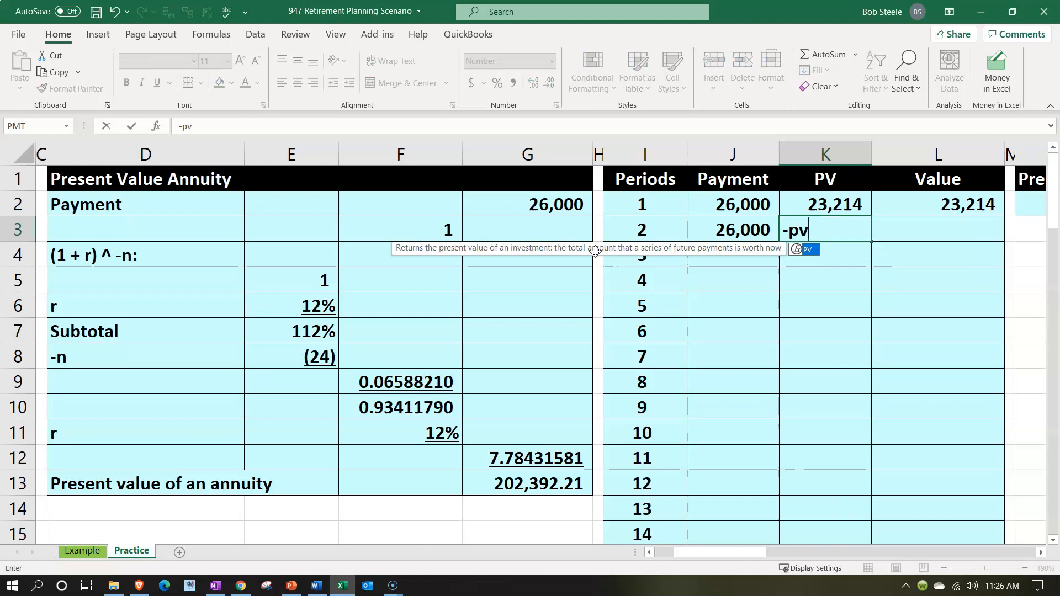
text(()
key(Left)
key(Left)
key(Left)
key(Left)
key(Left)
key(Left)
key(Down)
key(Down)
key(Down)
text(,)
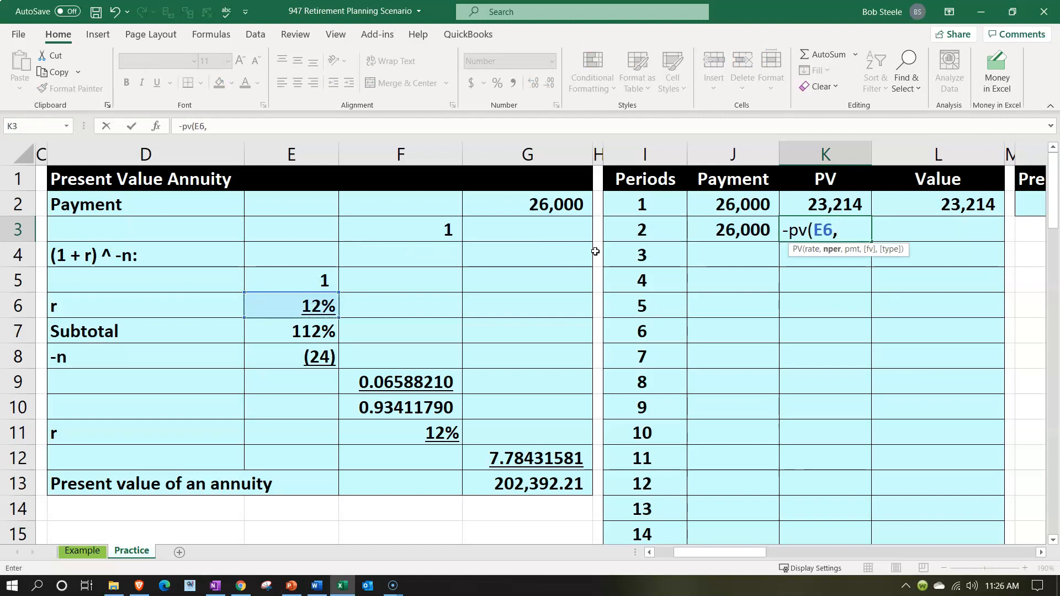
key(Left)
key(Left)
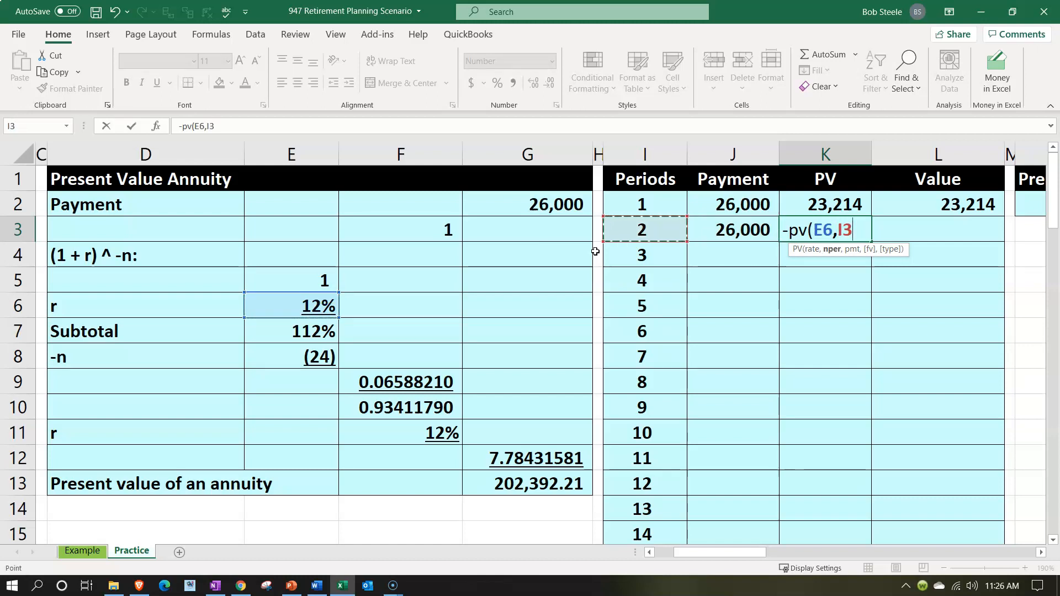
text(,,)
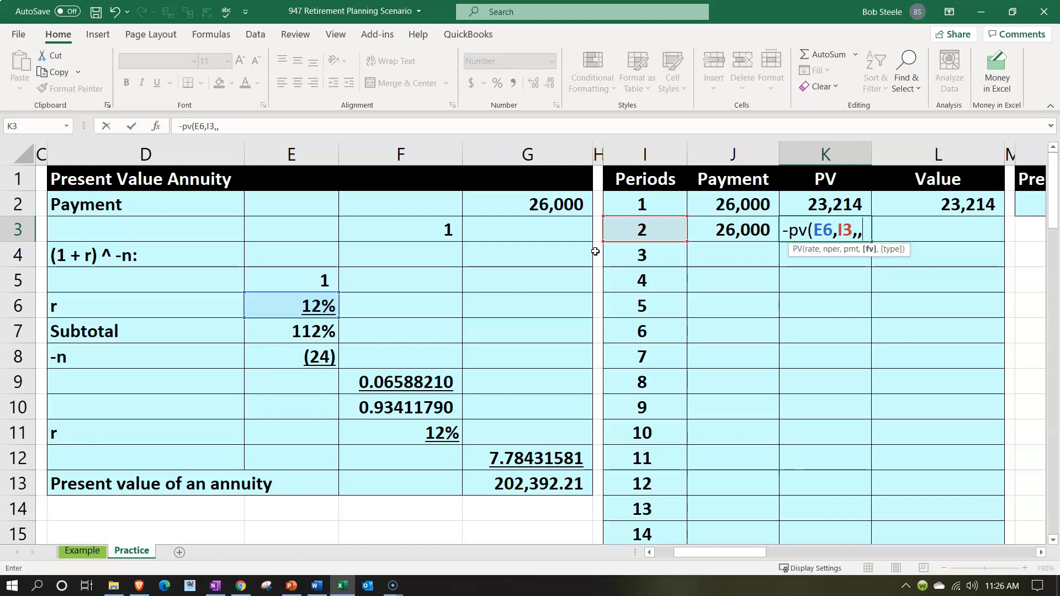
key(Left)
key(Return)
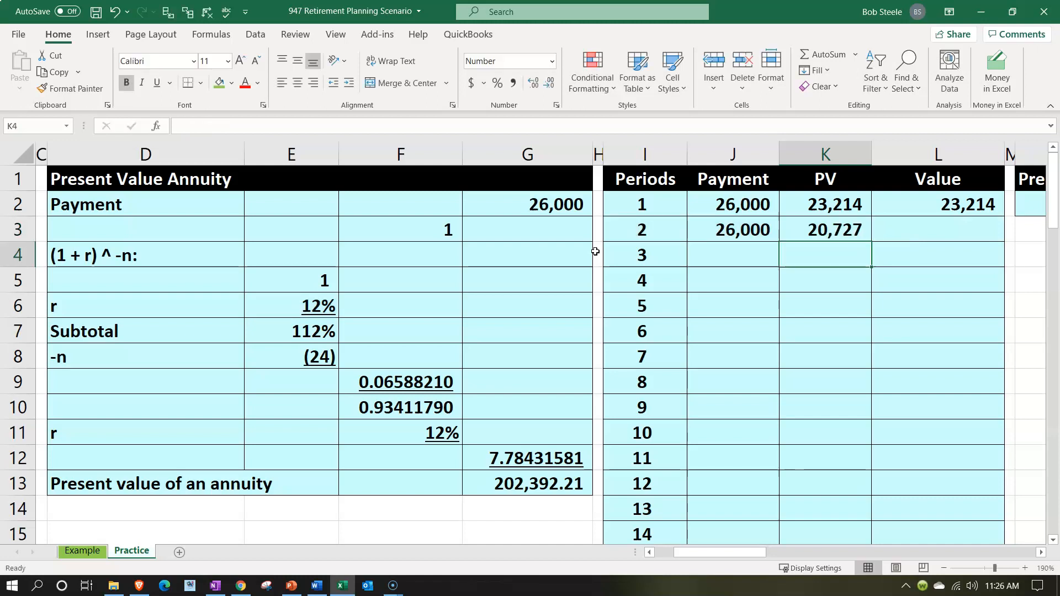
Add the period 2 present value to the running value in L3 with =L2+K3
key(Right)
key(Up)
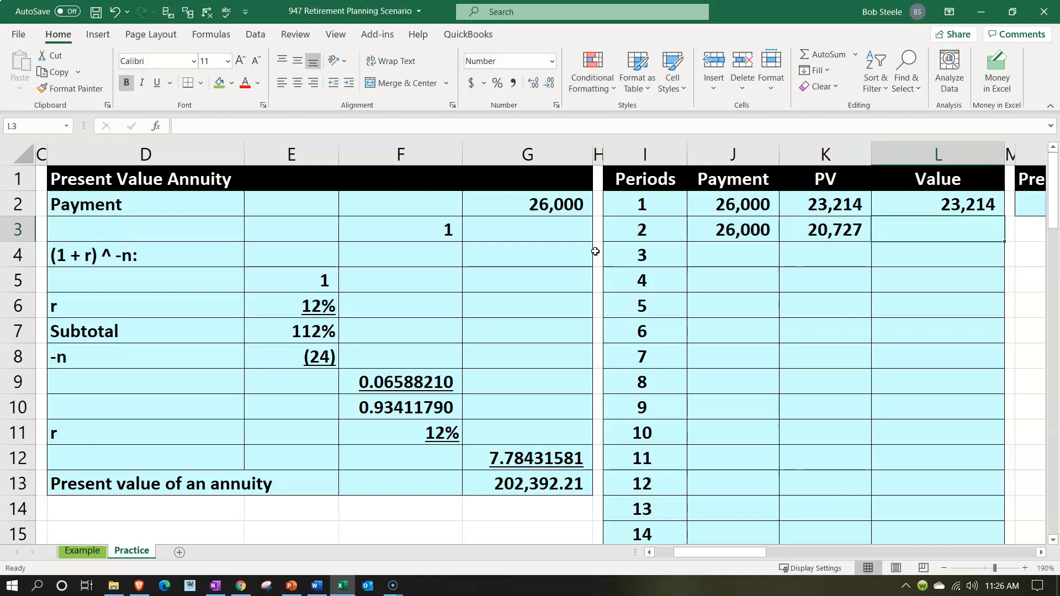
text(=)
key(Up)
text(+)
key(Left)
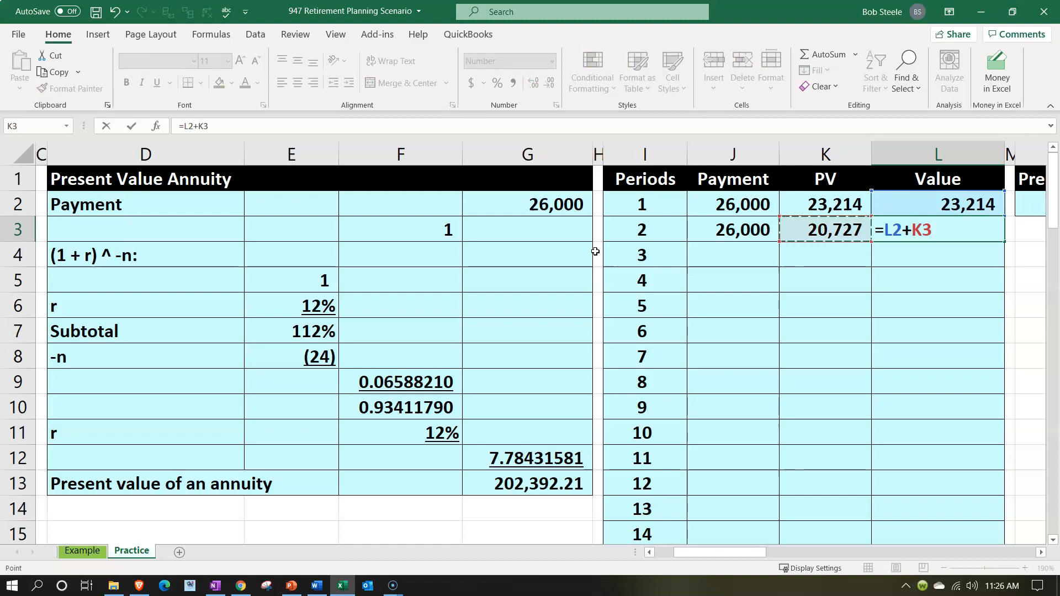
key(Return)
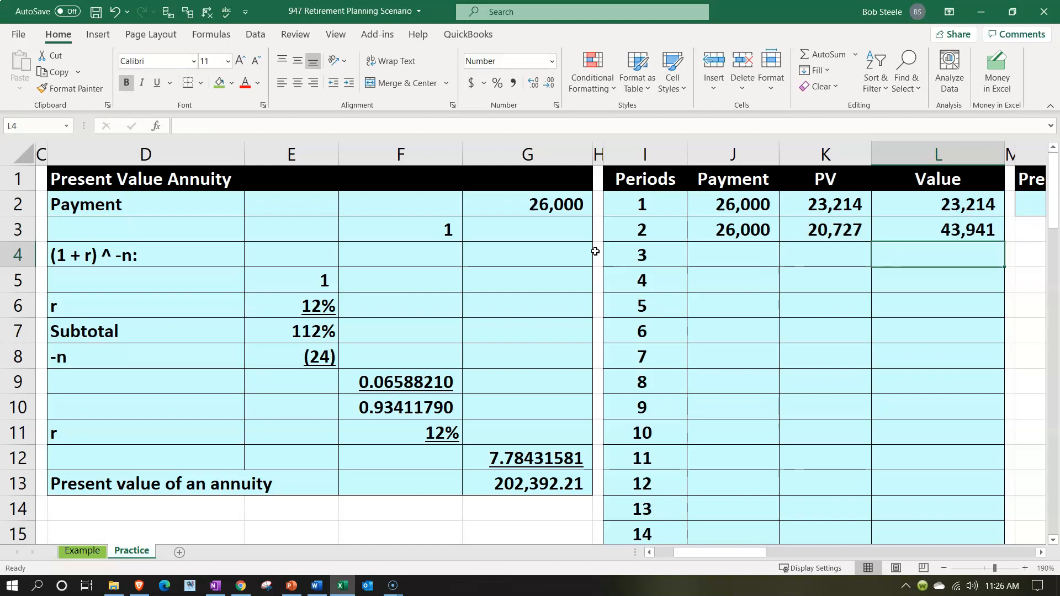
Make the rate reference in K3 absolute as $E$6, and fill J3:L3 down through period 24 in row 25
click(550, 483)
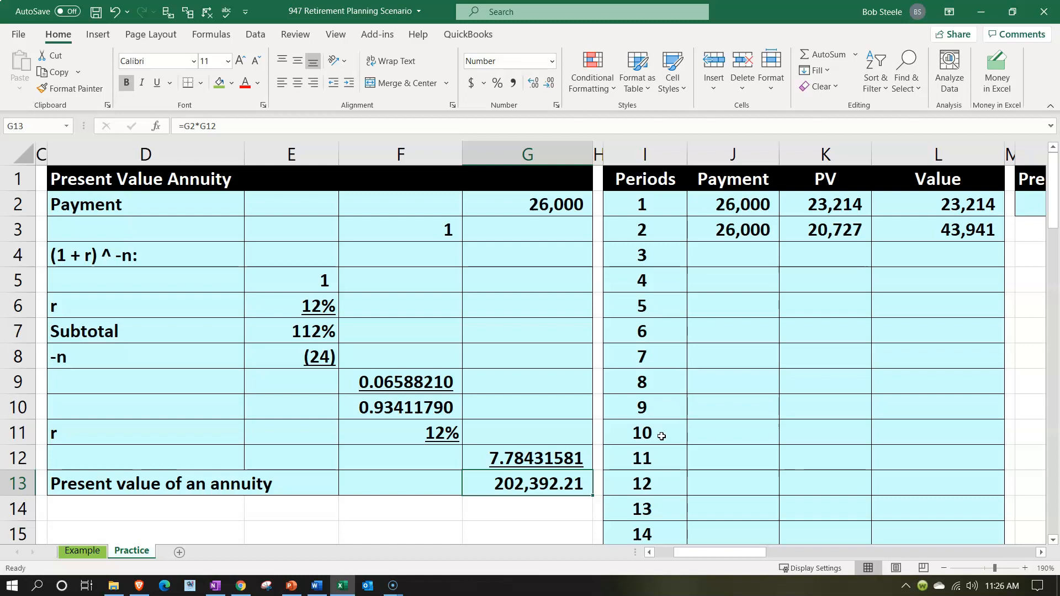
click(819, 231)
double_click(819, 231)
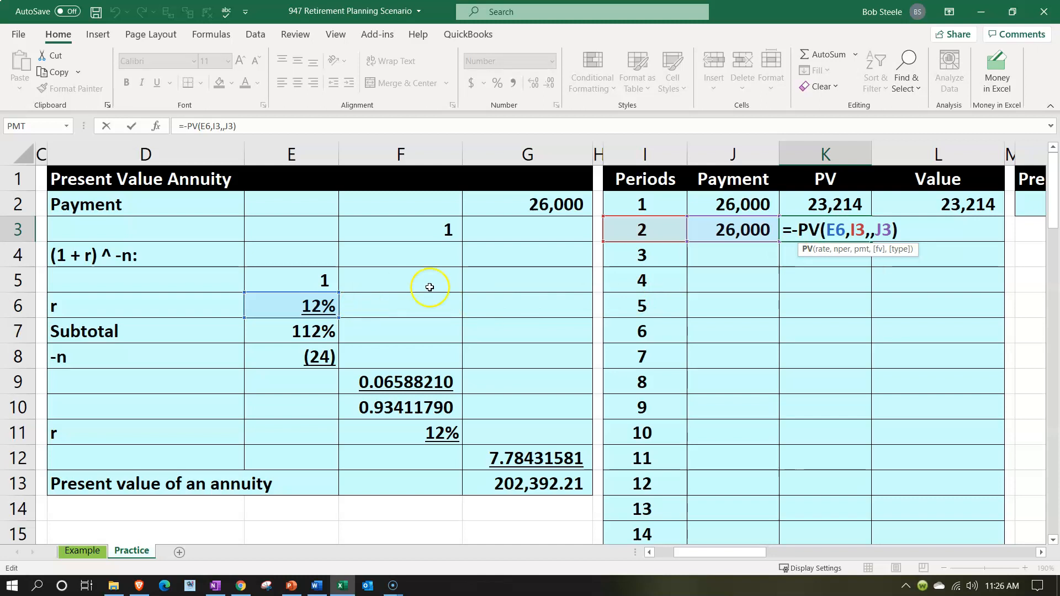
click(835, 230)
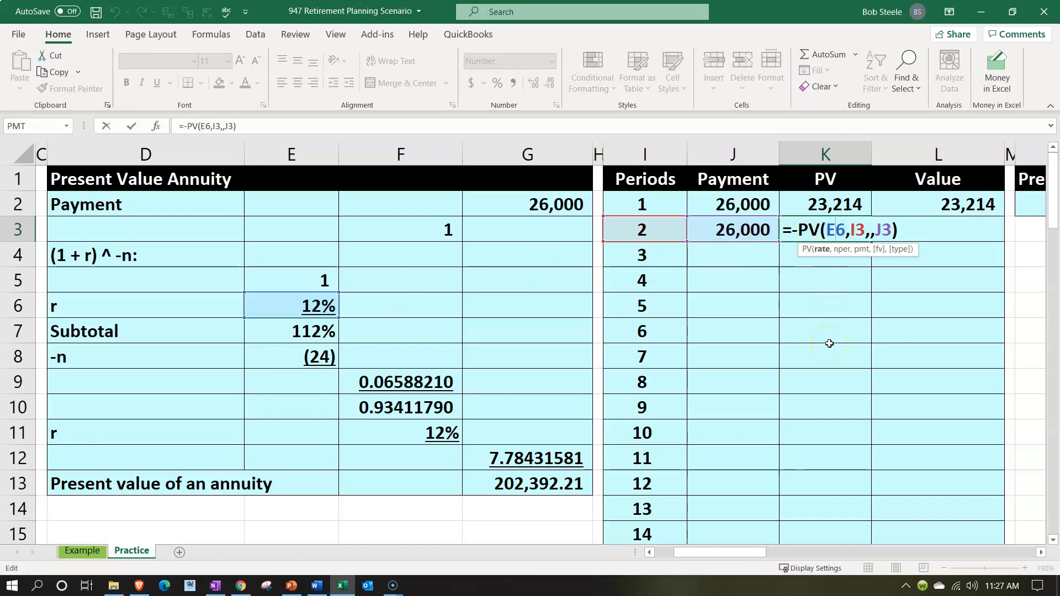
key(F4)
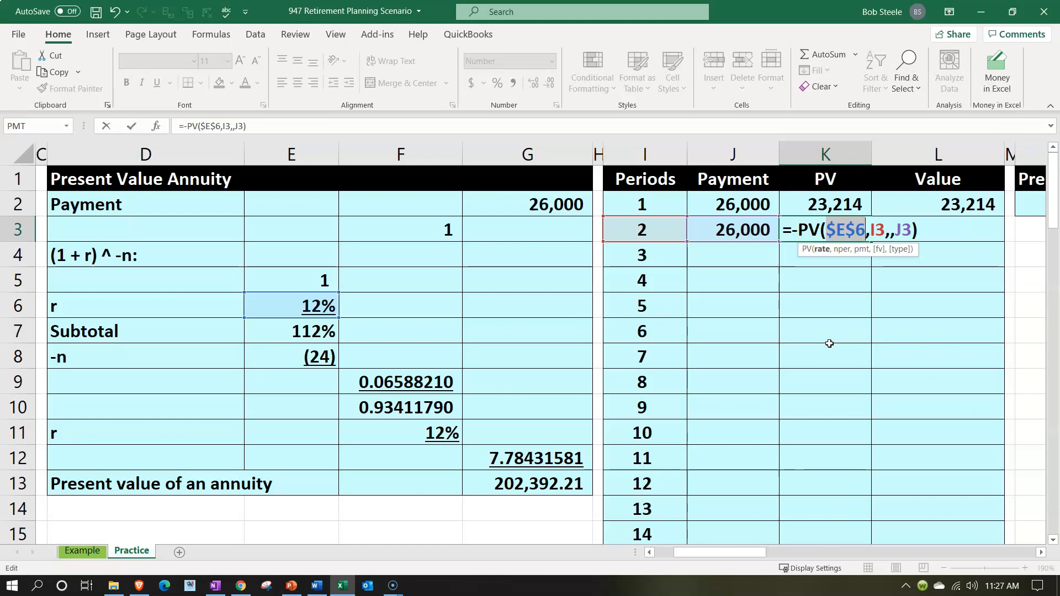
key(Return)
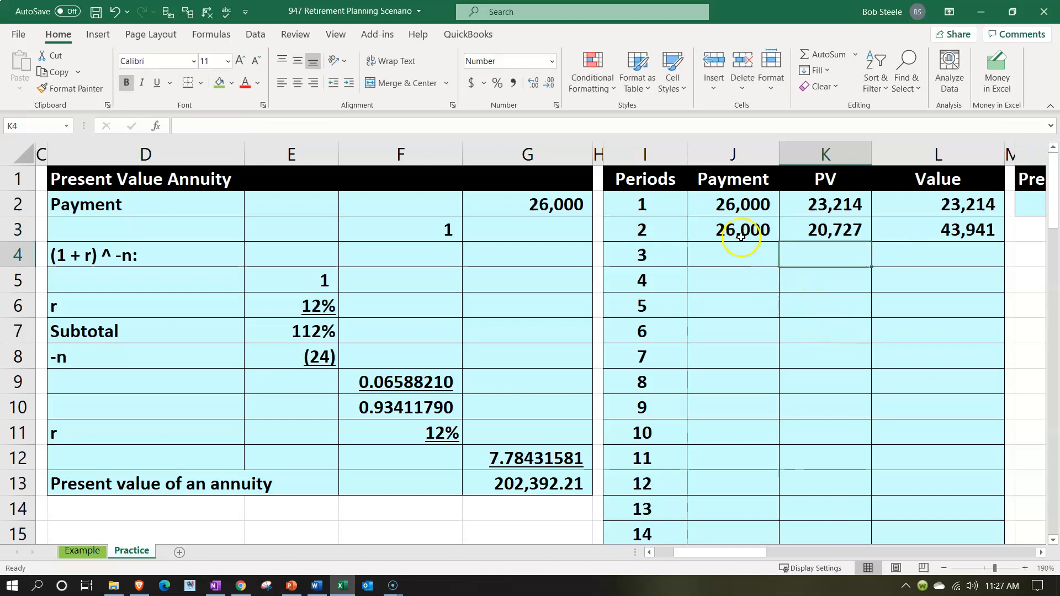
drag(740, 230, 892, 229)
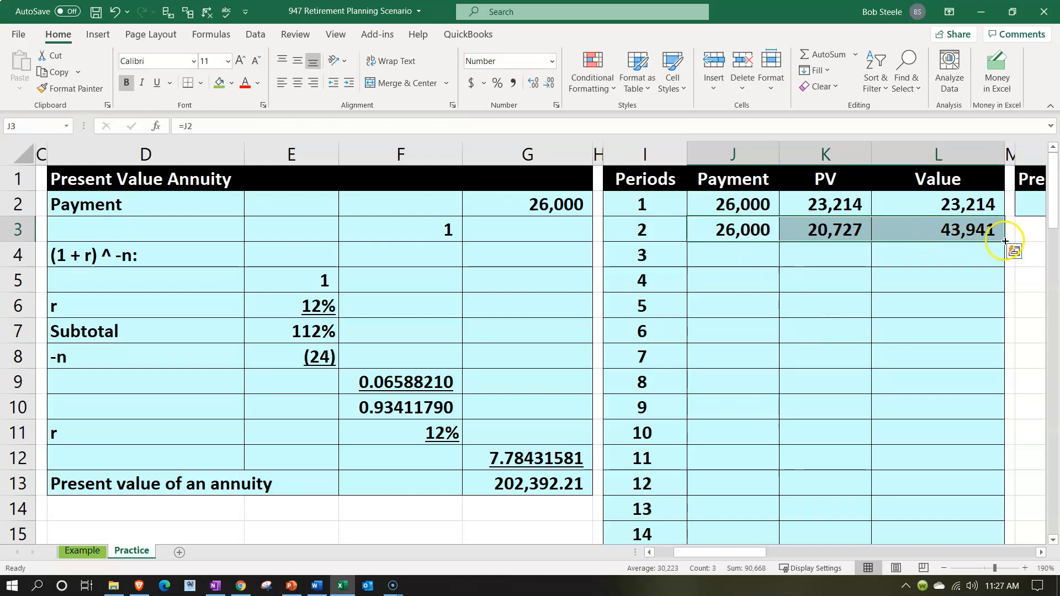
drag(1004, 241, 997, 500)
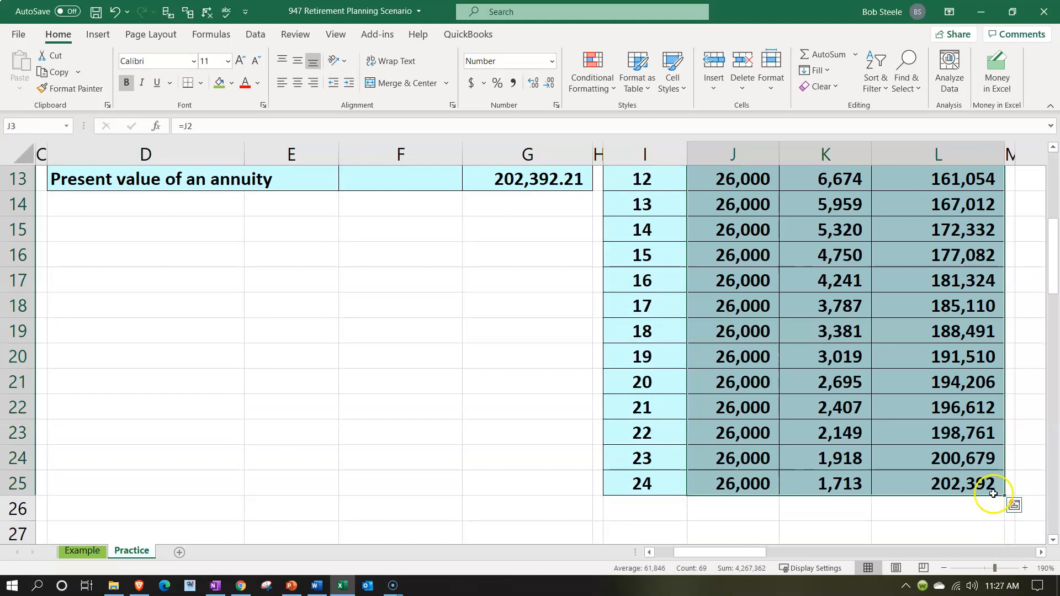
Compare the period 24 running value in L25 with the annuity's present value in G13 and check the payment column
click(939, 475)
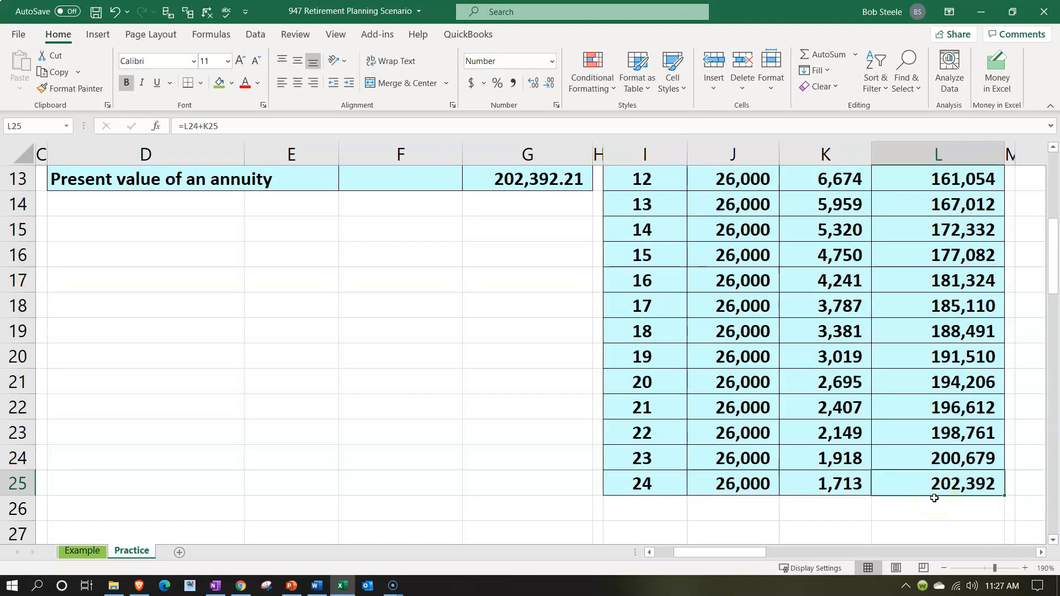
scroll(919, 492, up, 4)
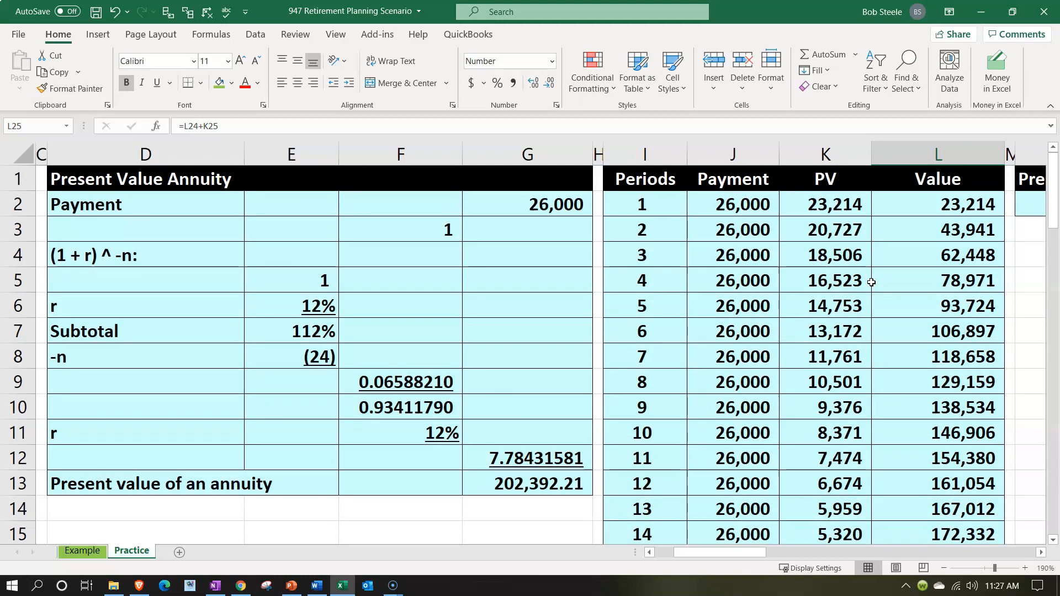
click(743, 297)
key(Down)
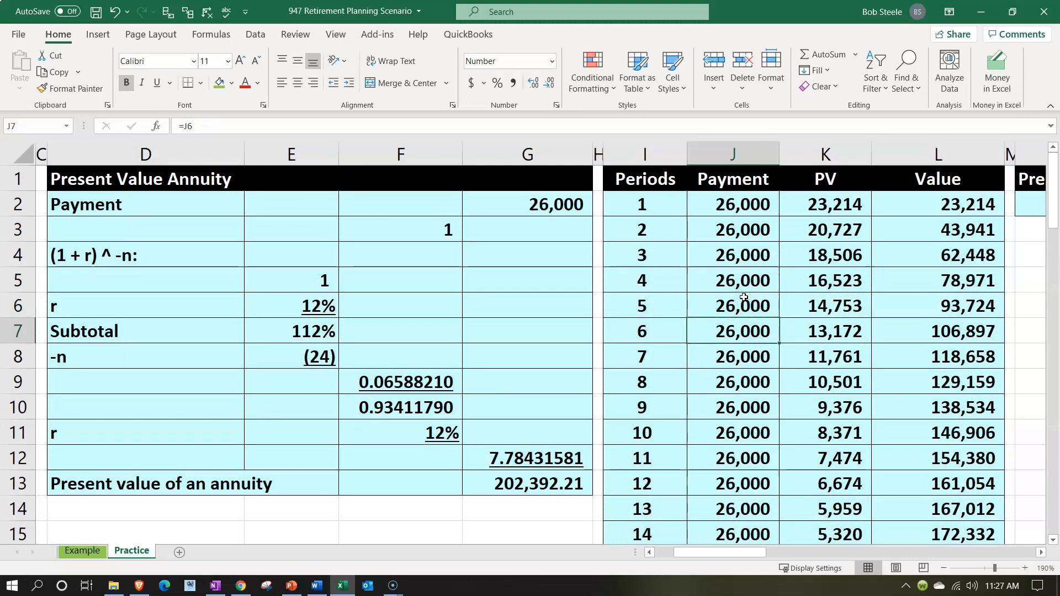
Examine the payments, their discounted amounts in the PV column and the first six running values in L2:L7
key(Down)
key(Right)
key(Down)
key(Down)
key(Down)
key(Down)
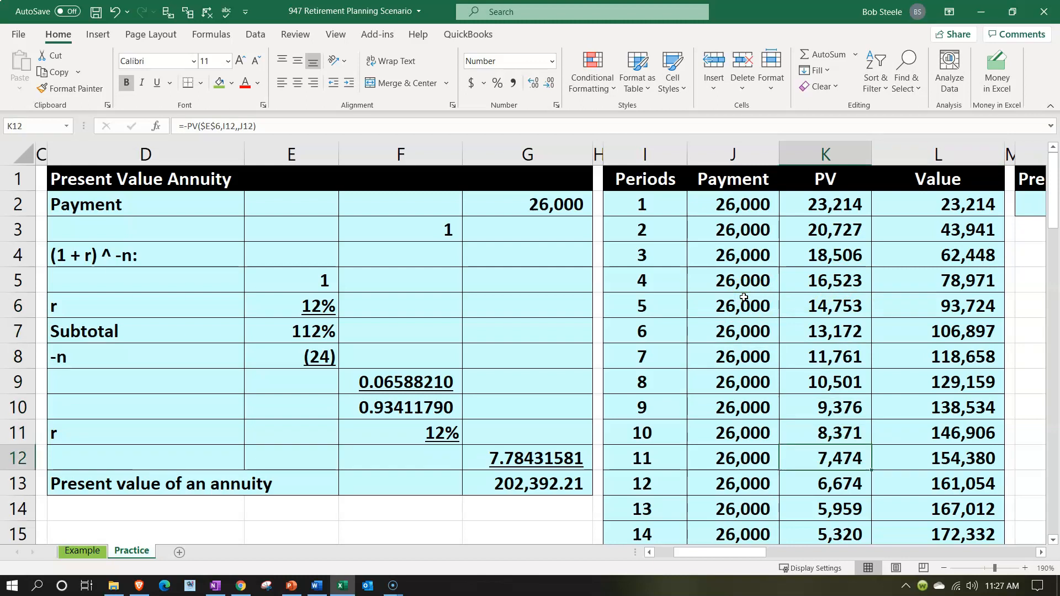
key(Down)
key(Up)
key(Up)
key(Up)
key(Up)
key(Up)
key(Up)
key(Up)
key(Up)
key(Up)
key(Up)
key(Up)
key(Up)
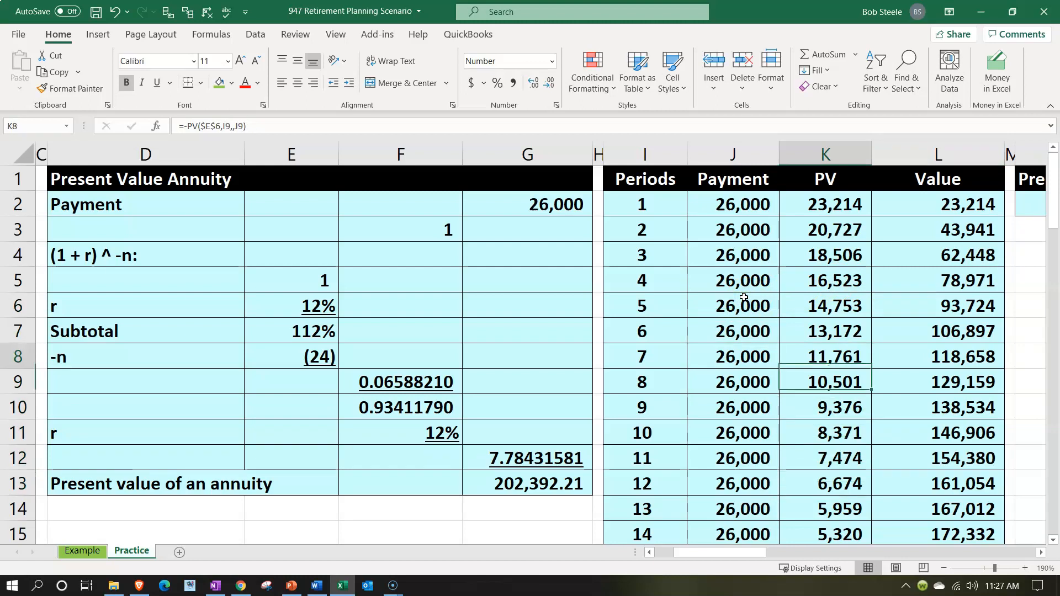
key(Right)
key(Right)
key(Right)
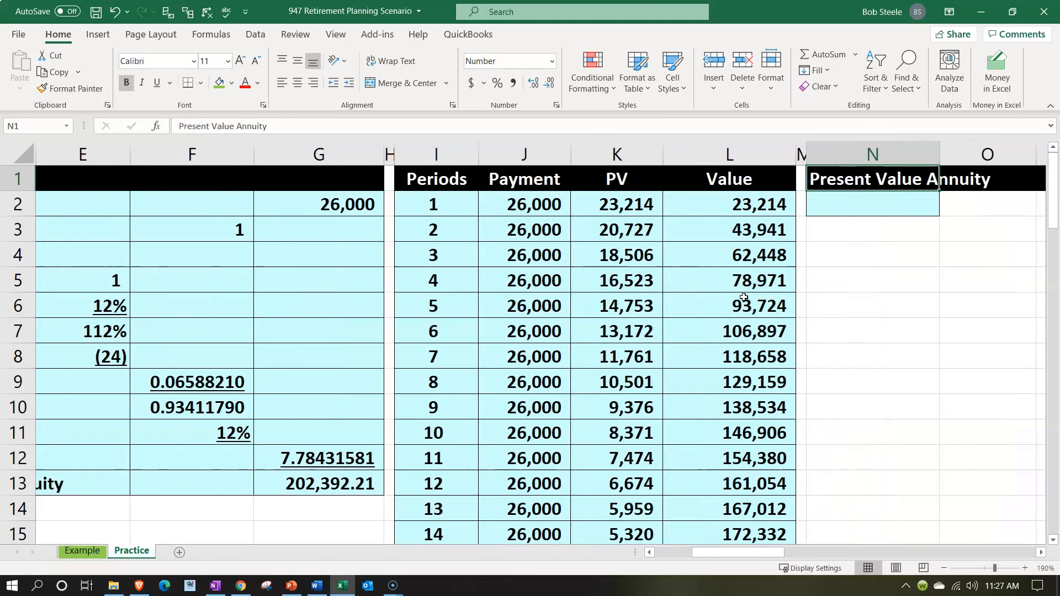
key(Right)
key(Right)
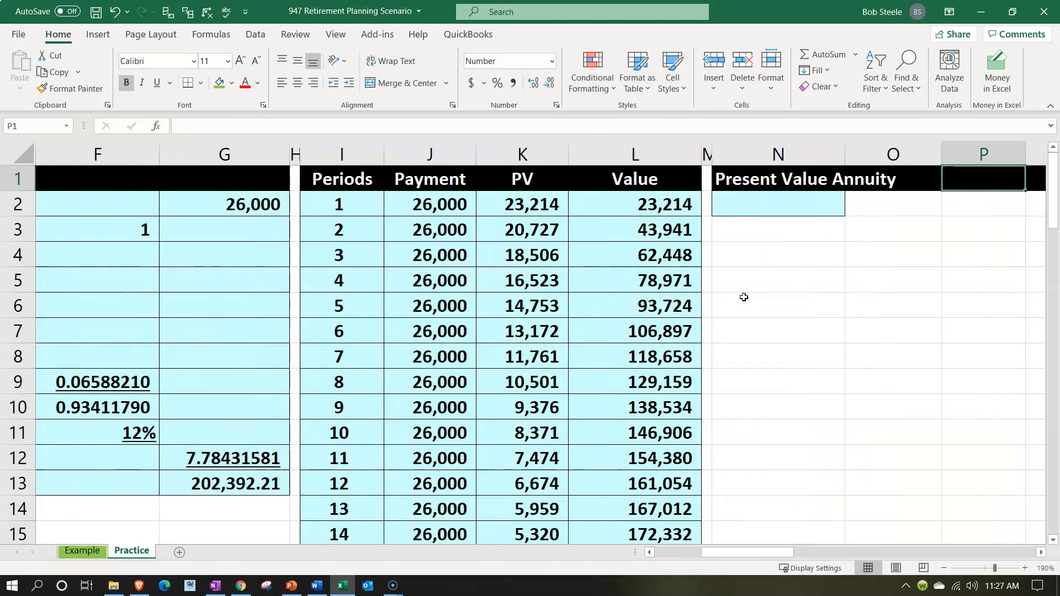
key(Left)
key(Left)
key(Down)
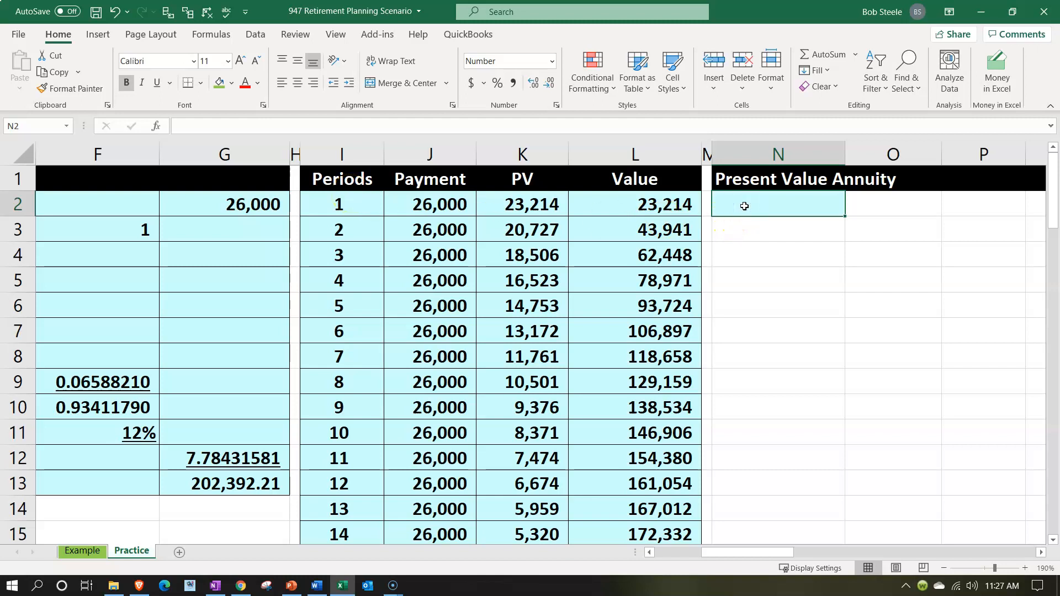
drag(679, 205, 667, 340)
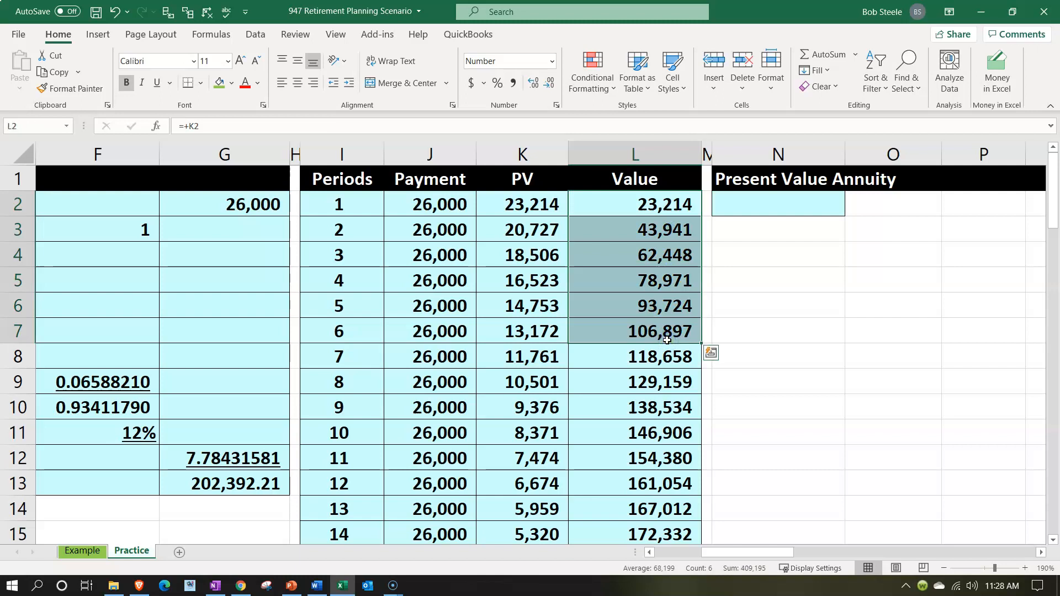
Start a negative PV formula in N2 under Present Value Annuity, taking the rate from F11
click(743, 214)
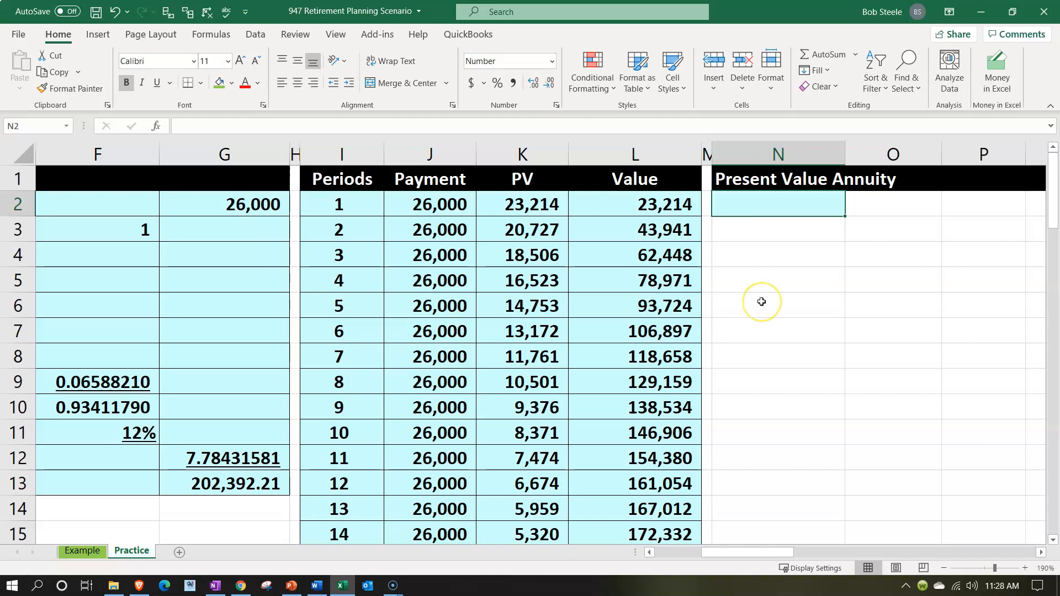
text(-)
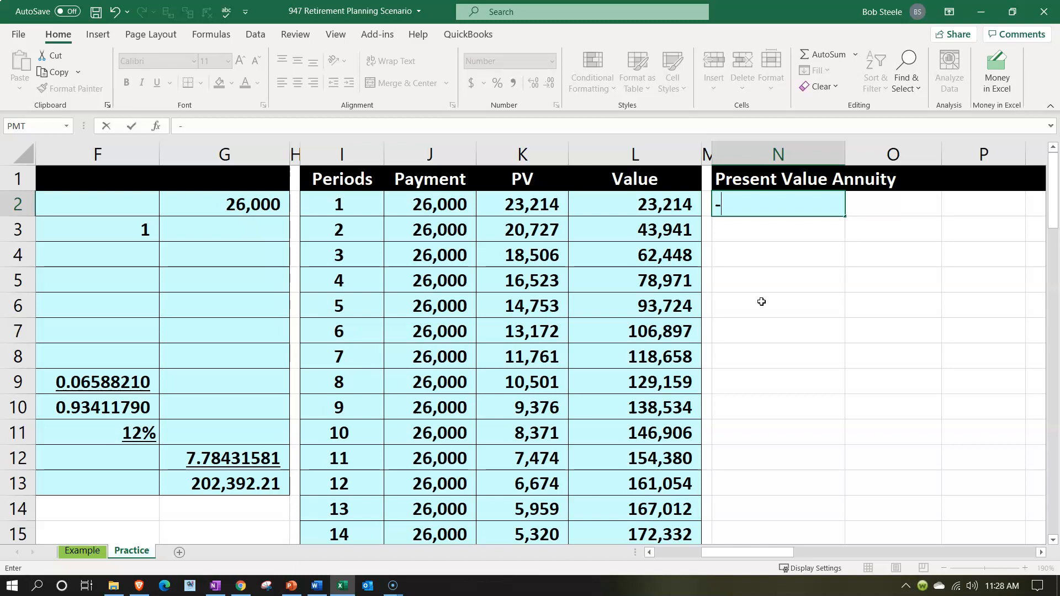
text(pv)
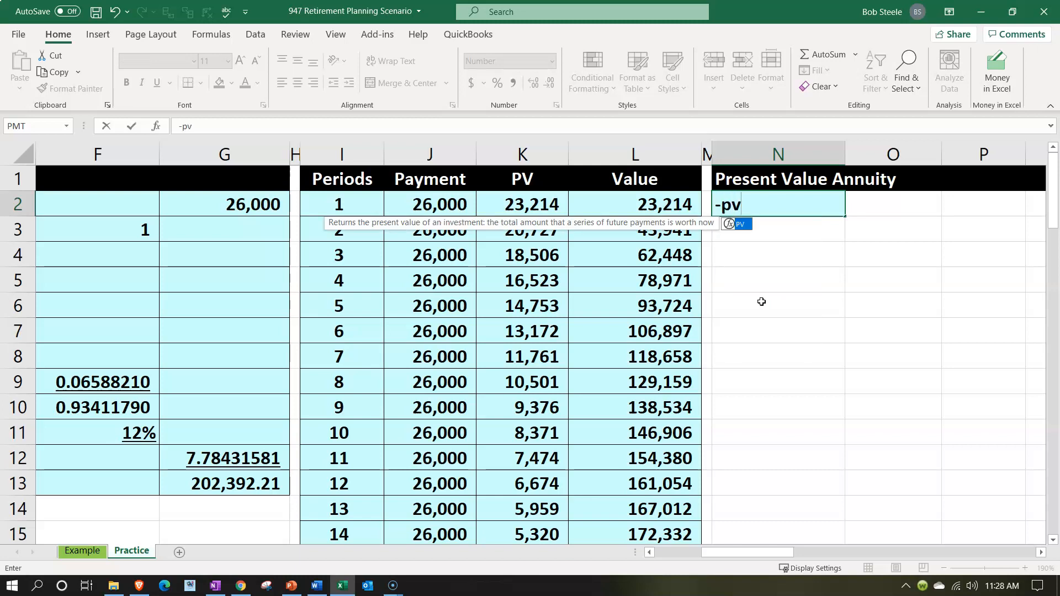
text(()
key(Down)
key(Down)
key(Left)
key(Left)
key(Left)
key(Left)
key(Left)
key(Left)
key(Left)
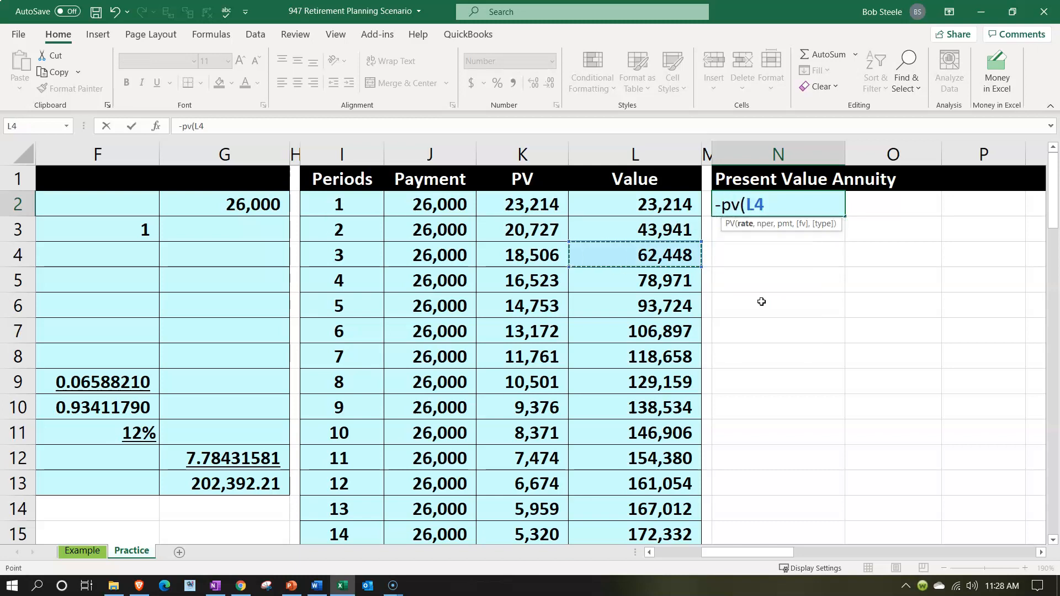
key(Down)
key(Down)
key(Down)
key(Down)
key(Down)
key(Down)
key(Down)
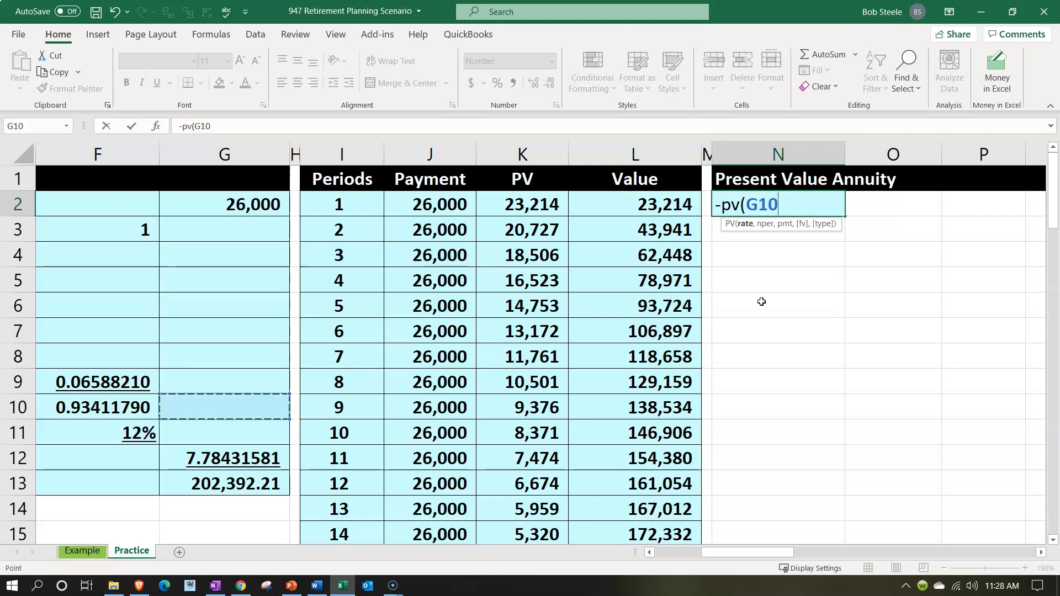
key(Left)
text(,)
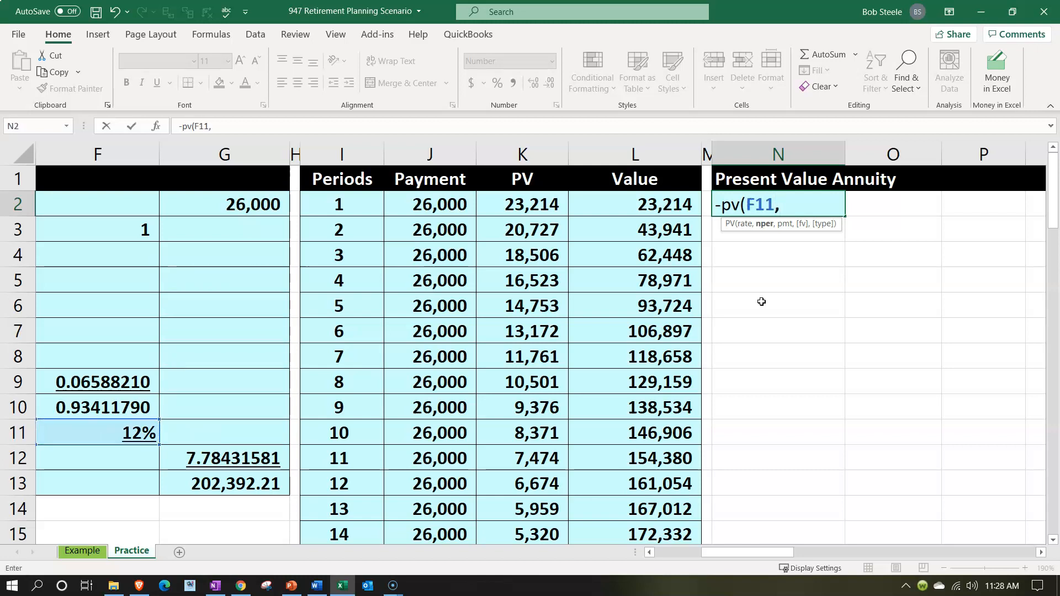
Use the period 24 cell I25 as the number of periods in the N2 formula
key(Left)
key(Left)
key(Left)
key(Left)
key(Left)
key(Left)
key(Left)
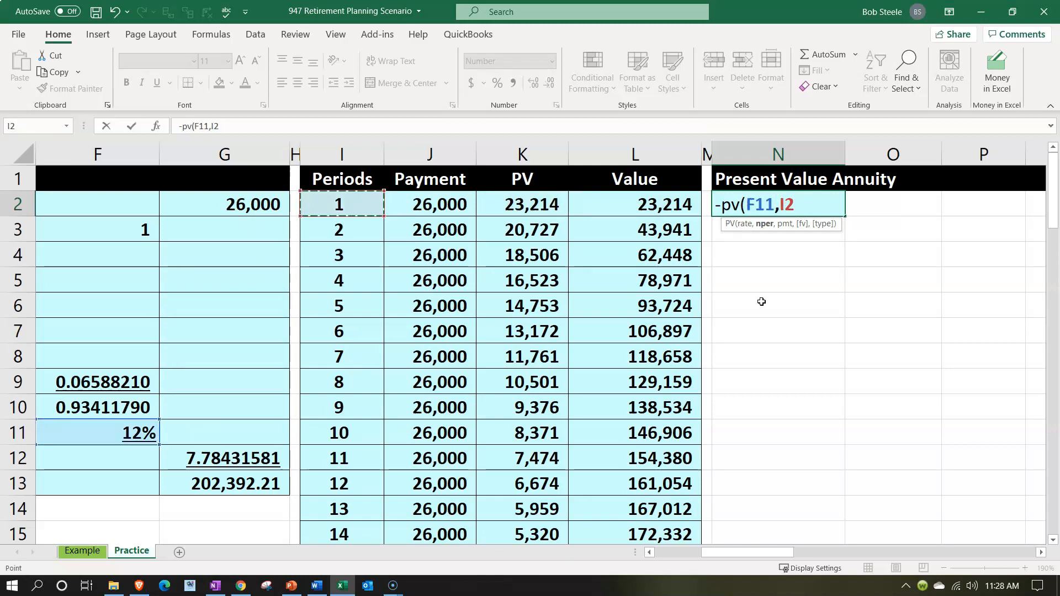
key(Right)
key(Right)
key(Down)
key(Down)
key(Down)
key(Down)
key(Down)
key(Down)
key(Down)
key(Down)
key(Down)
key(Down)
key(Down)
key(Down)
key(Down)
key(Down)
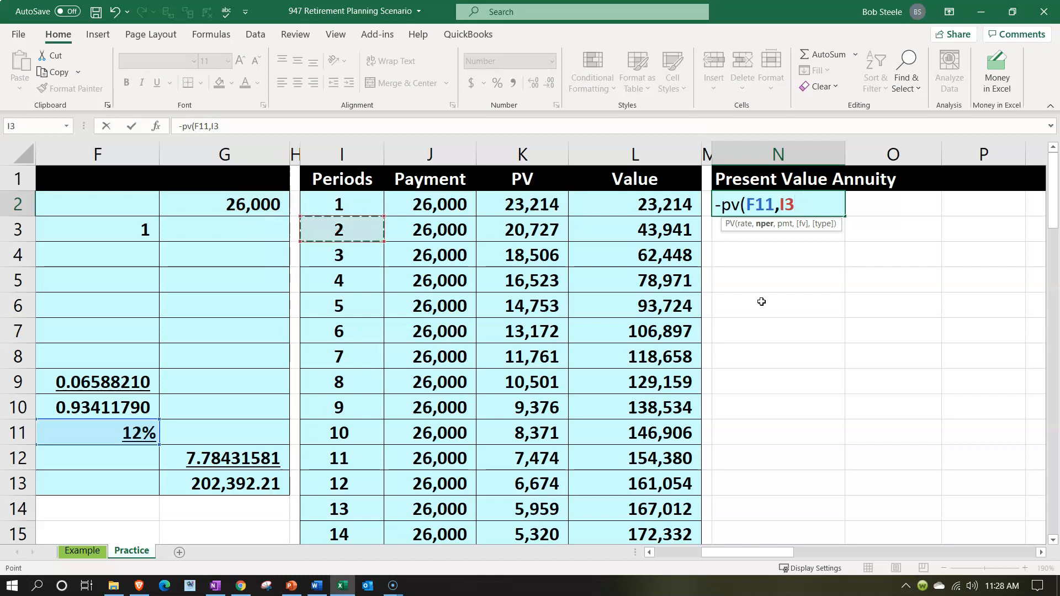
key(Down)
key(Down)
key(Down)
key(Down)
key(Down)
key(Down)
key(Down)
key(Down)
key(Down)
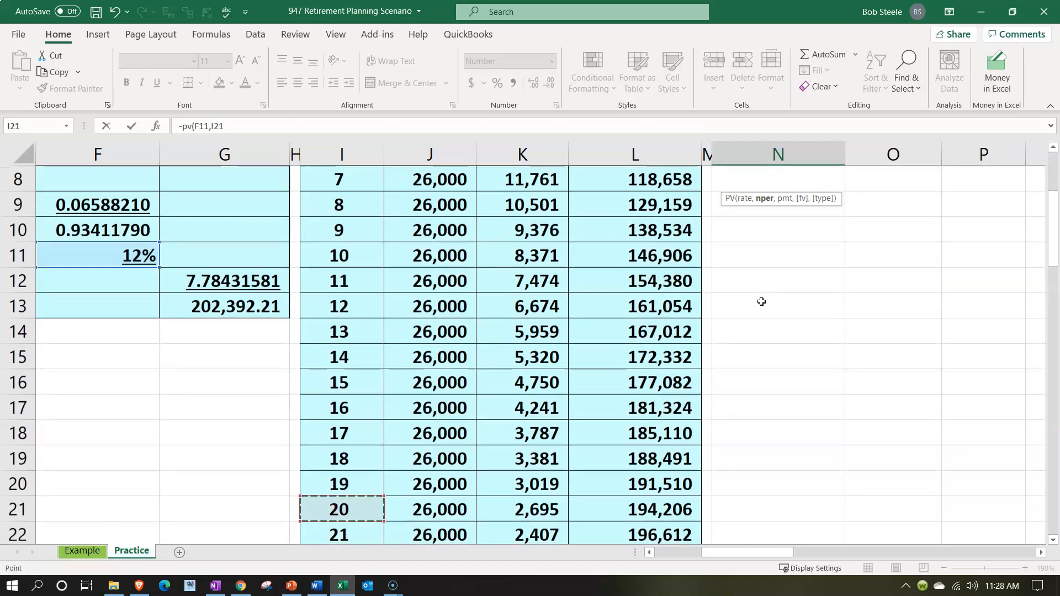
scroll(761, 301, up, 4)
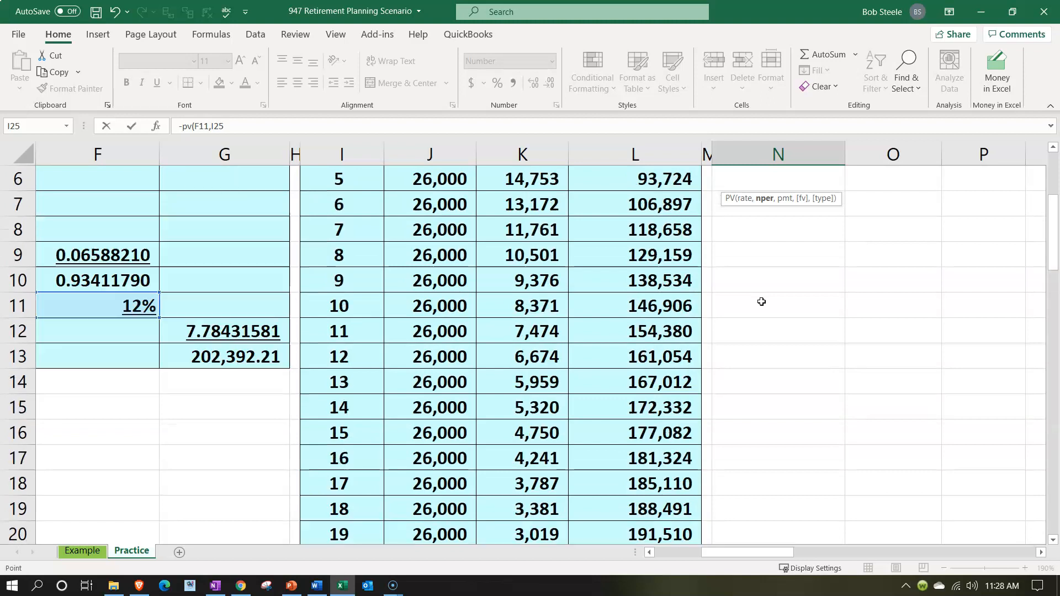
text(,)
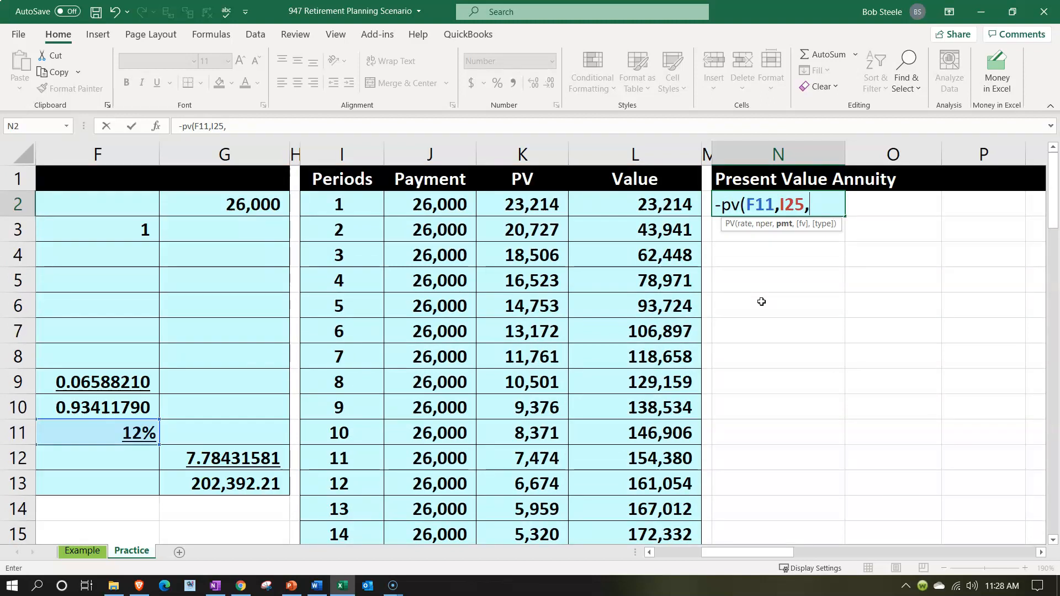
Use J2 as the payment and complete the N2 formula as =-PV(F11,I25,J2)
key(Left)
key(Left)
key(Left)
key(Left)
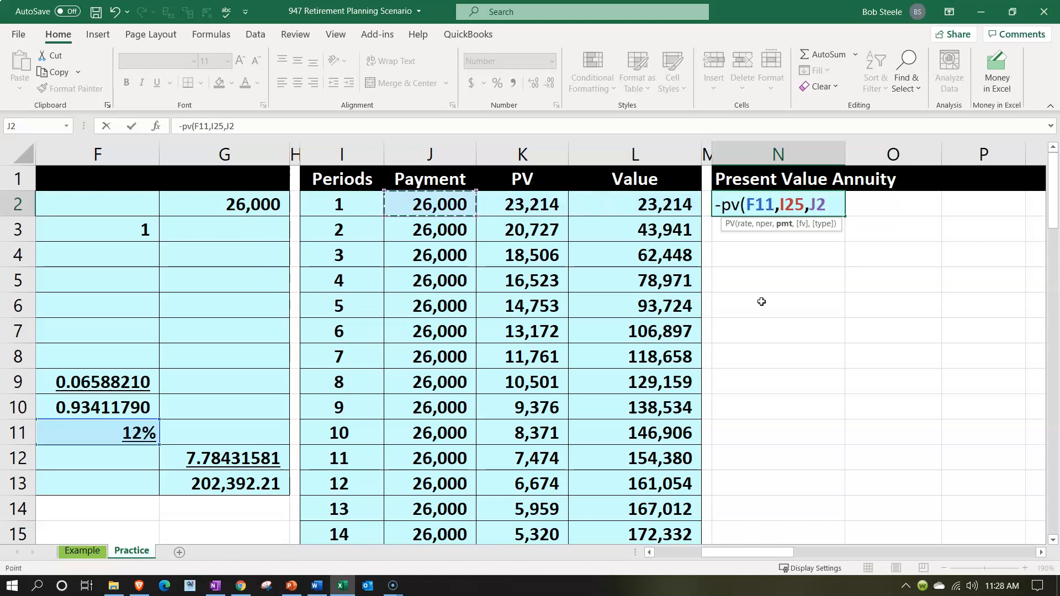
key(ctrl+Return)
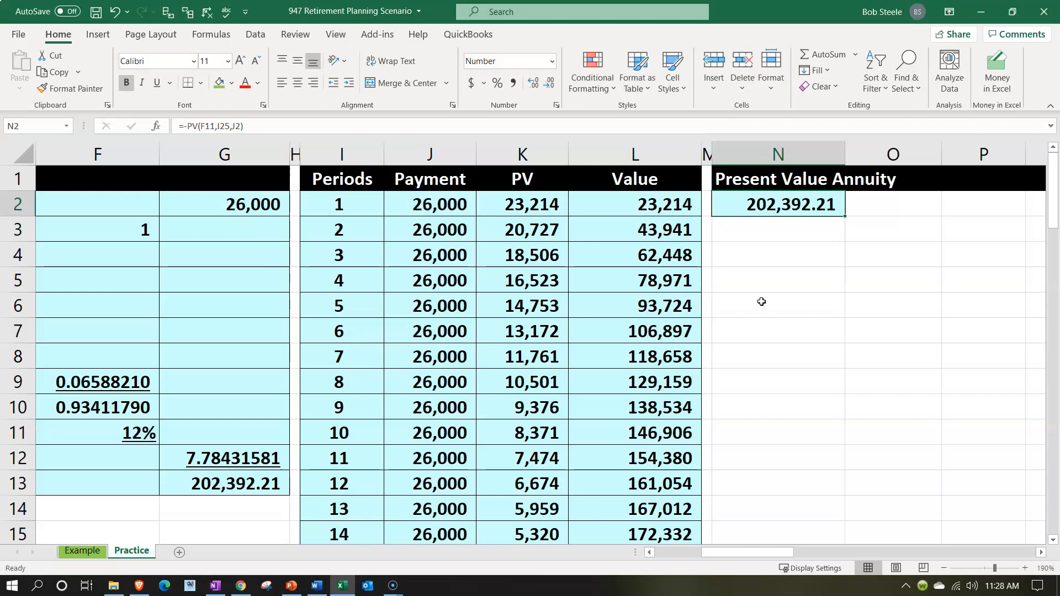
Link the Amount in T2 of the Table Present Value Annuity section to the payment with =J2
key(Right)
key(Right)
key(Right)
key(Right)
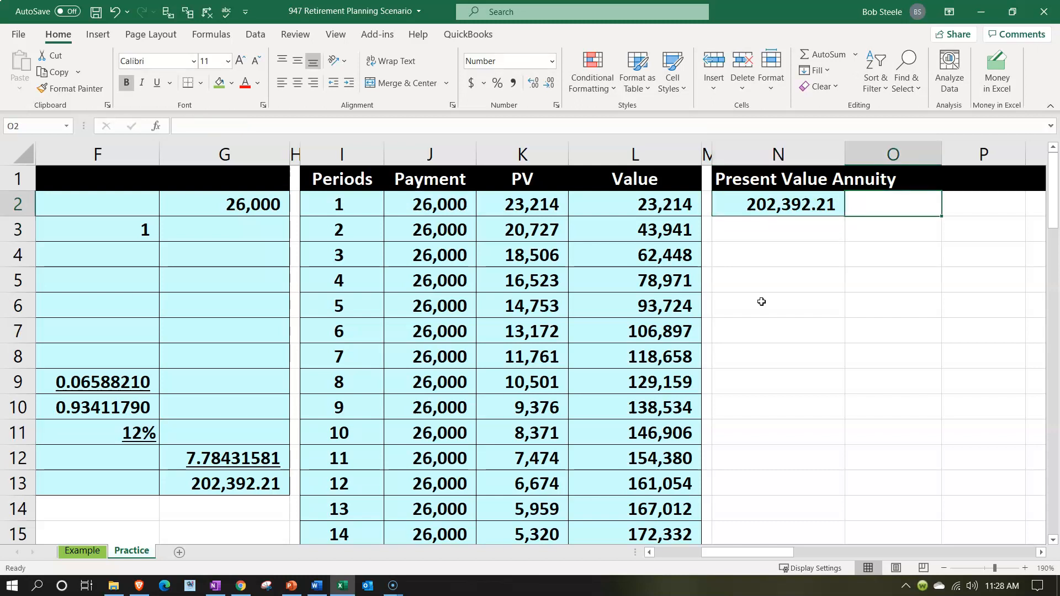
key(Right)
key(Right)
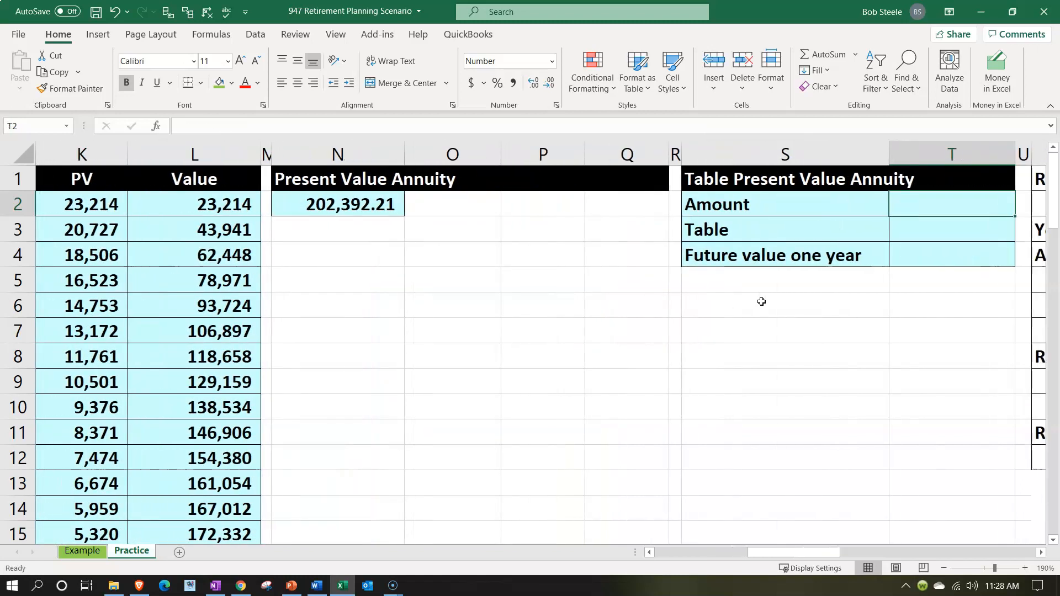
text(=)
key(Left)
key(Left)
key(Left)
key(Left)
key(Left)
key(Left)
key(Left)
key(Left)
key(Left)
key(Left)
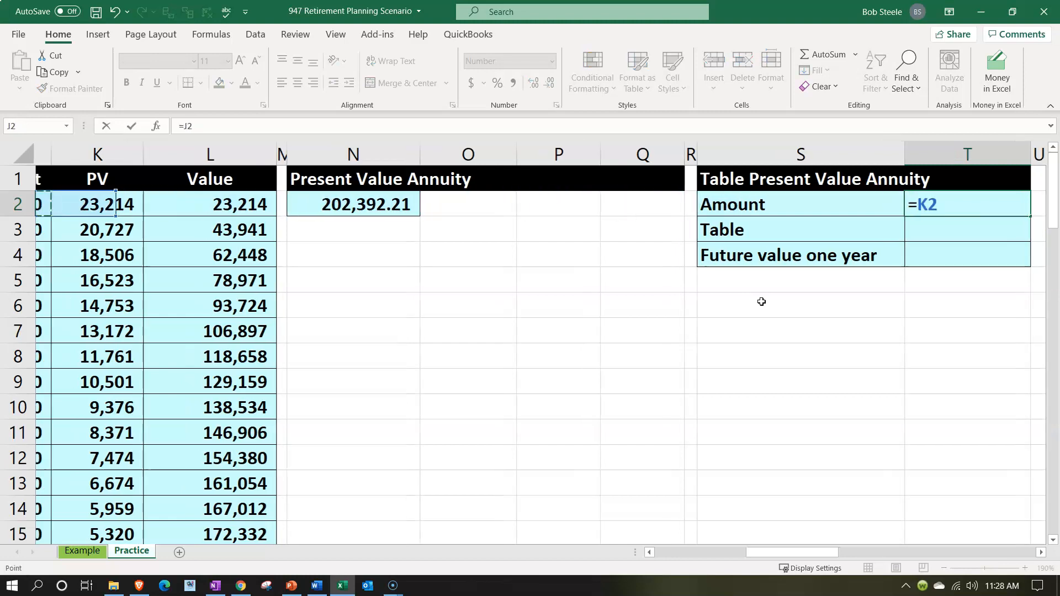
key(Return)
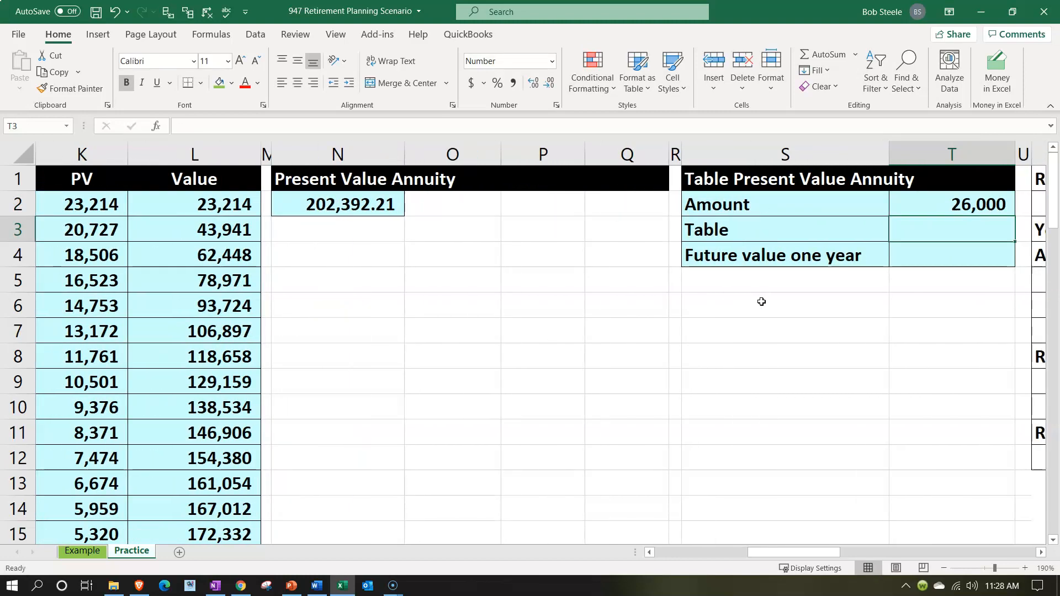
Check the retirement rate and annuity years, and look up the 12% factor for period 24 in Table A-4
key(Left)
key(Left)
key(Left)
key(Left)
key(Left)
key(Left)
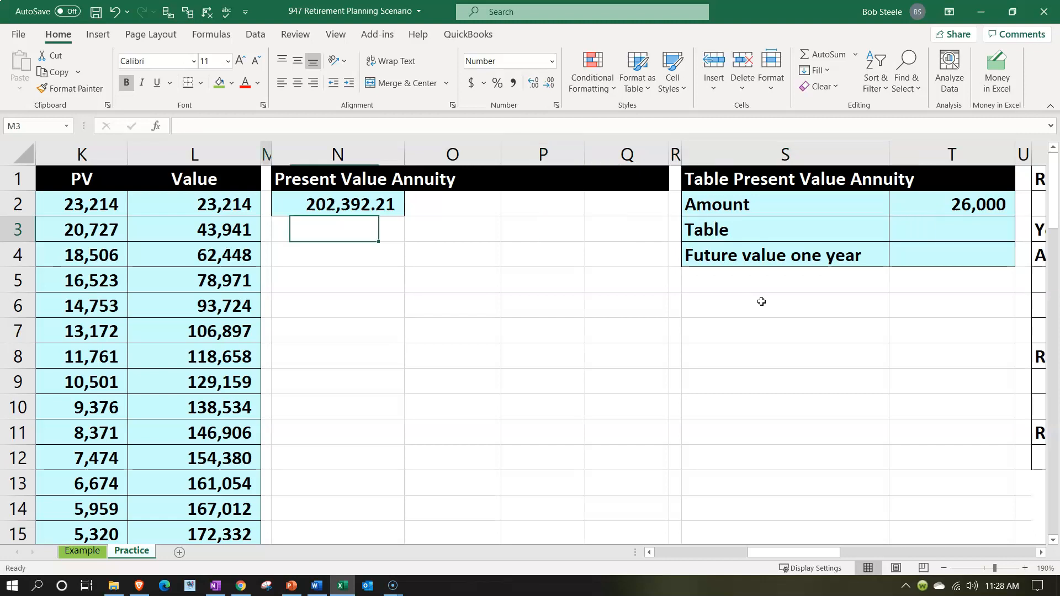
key(Home)
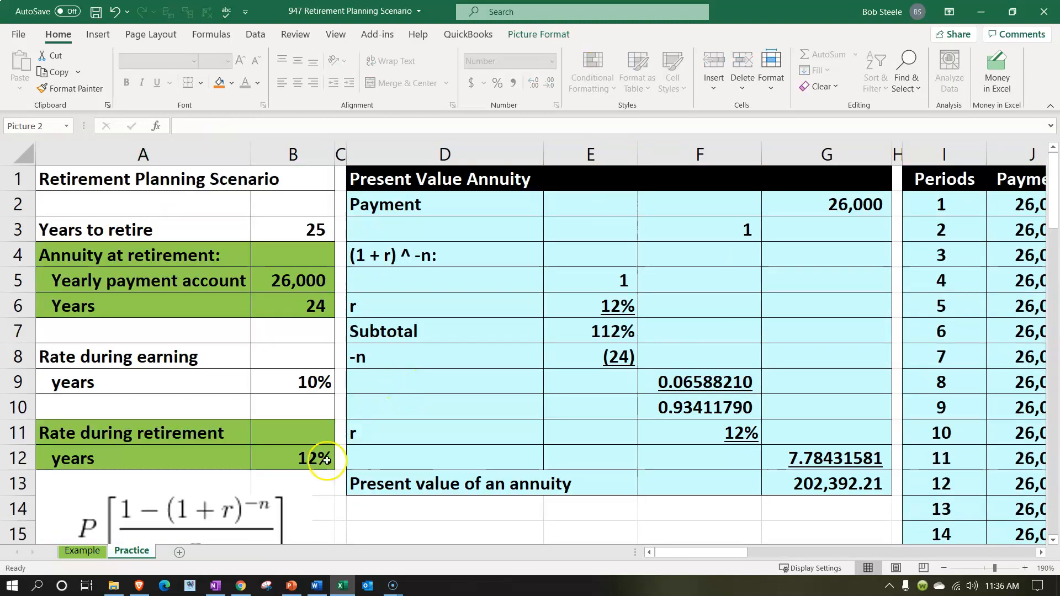
click(314, 459)
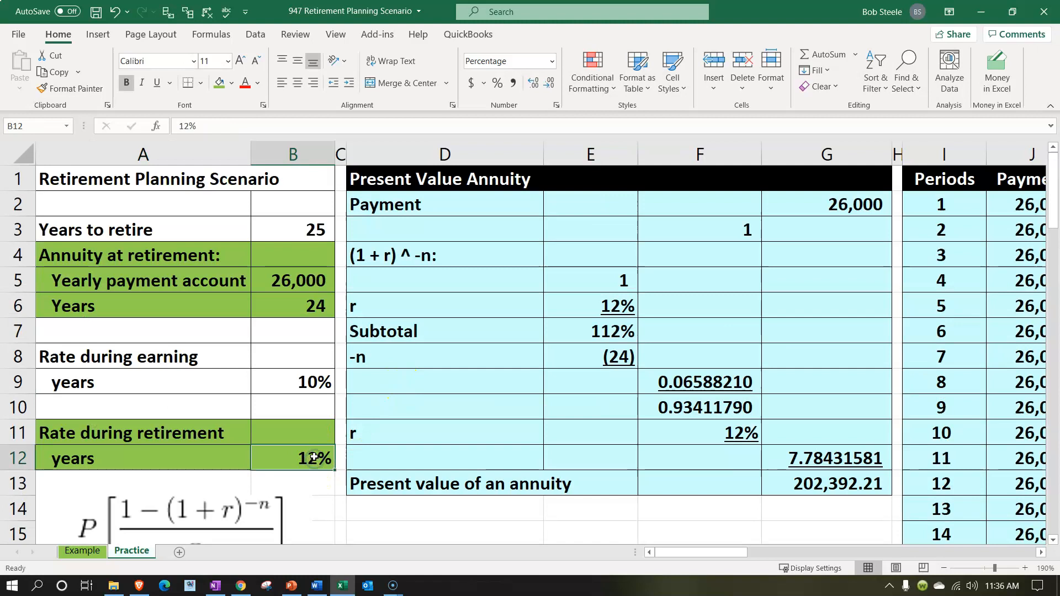
click(319, 305)
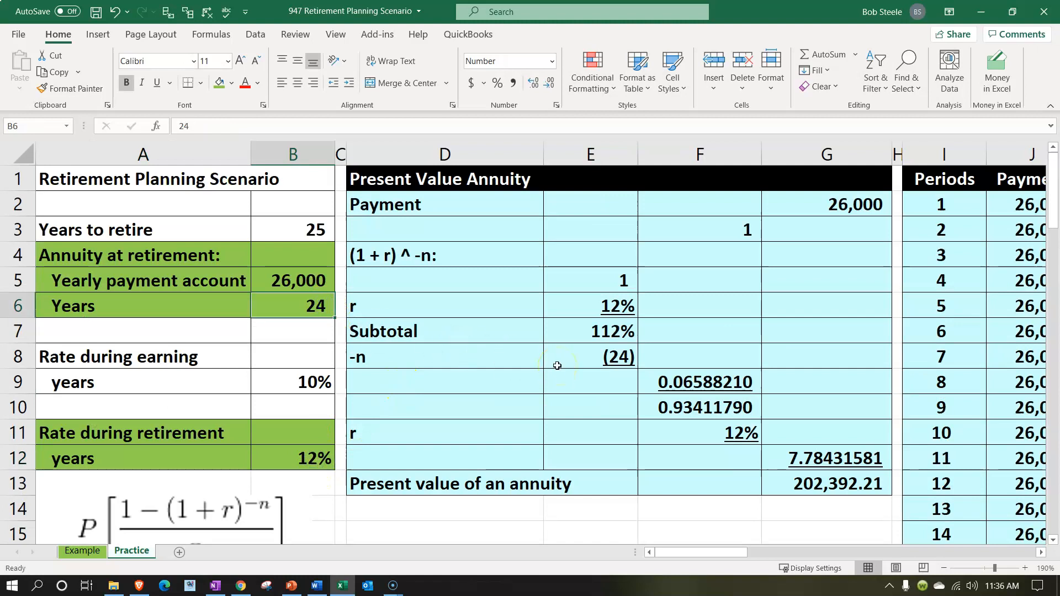
scroll(557, 366, down, 8)
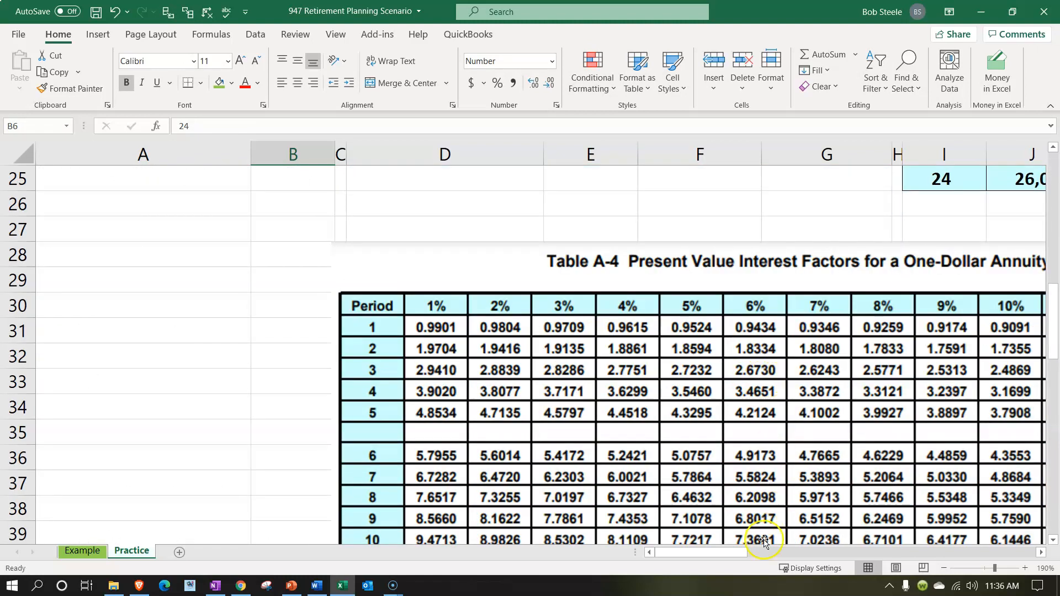
drag(726, 554, 738, 553)
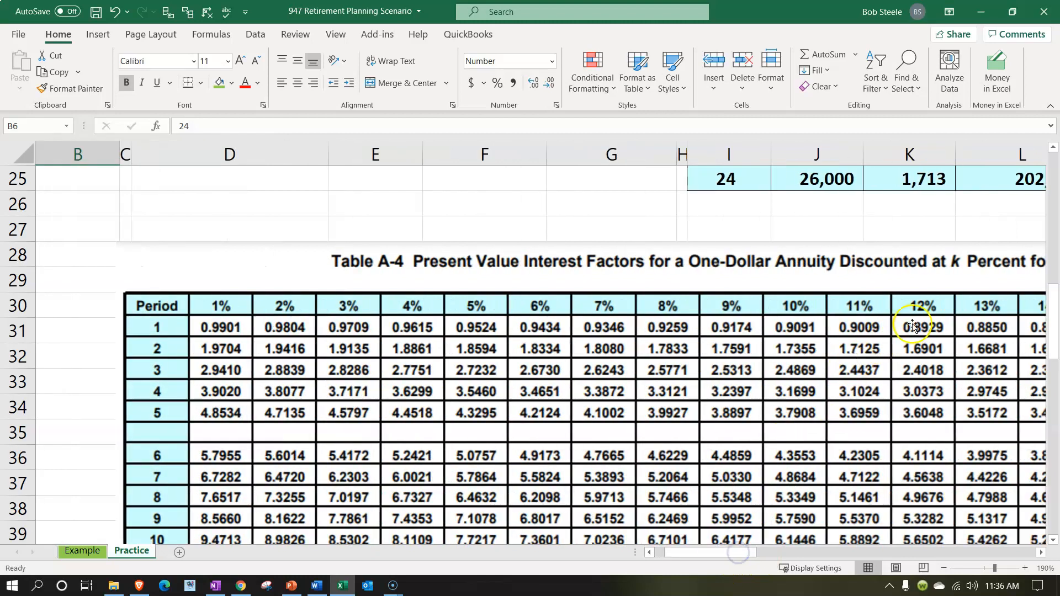
scroll(912, 325, down, 4)
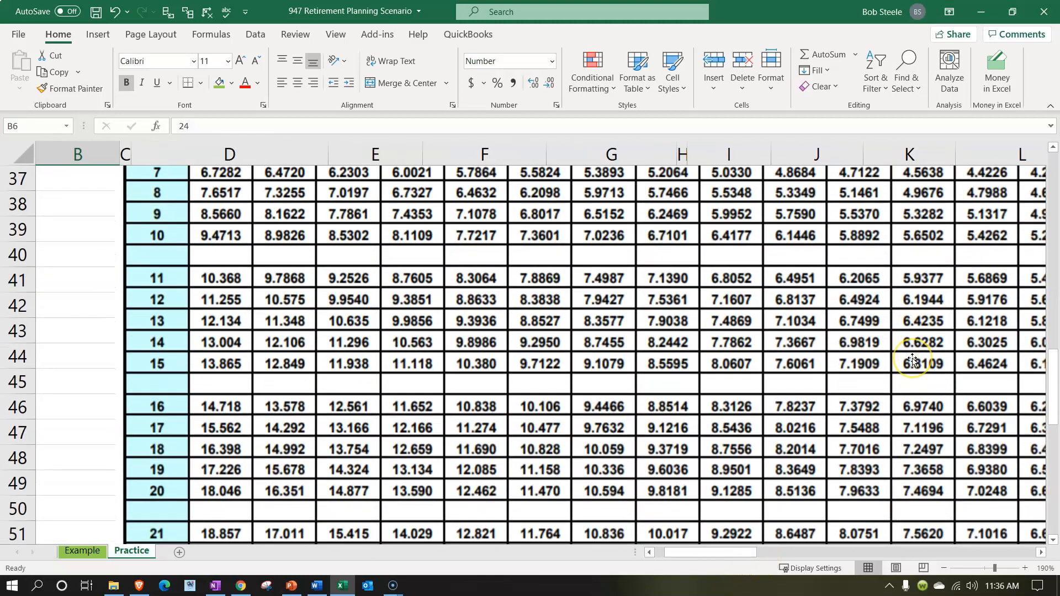
scroll(912, 360, down, 2)
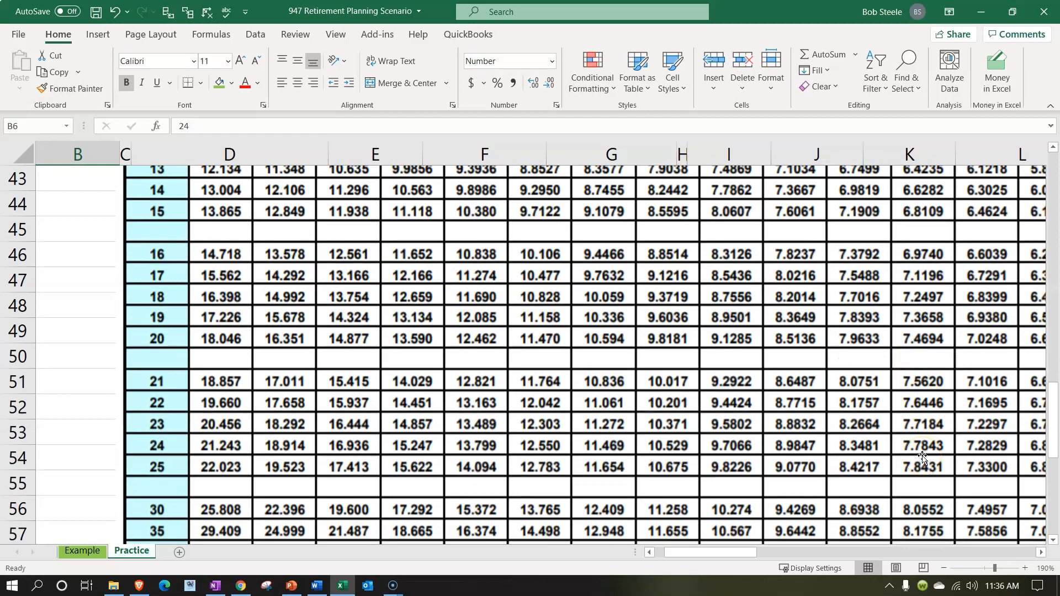
scroll(922, 457, up, 14)
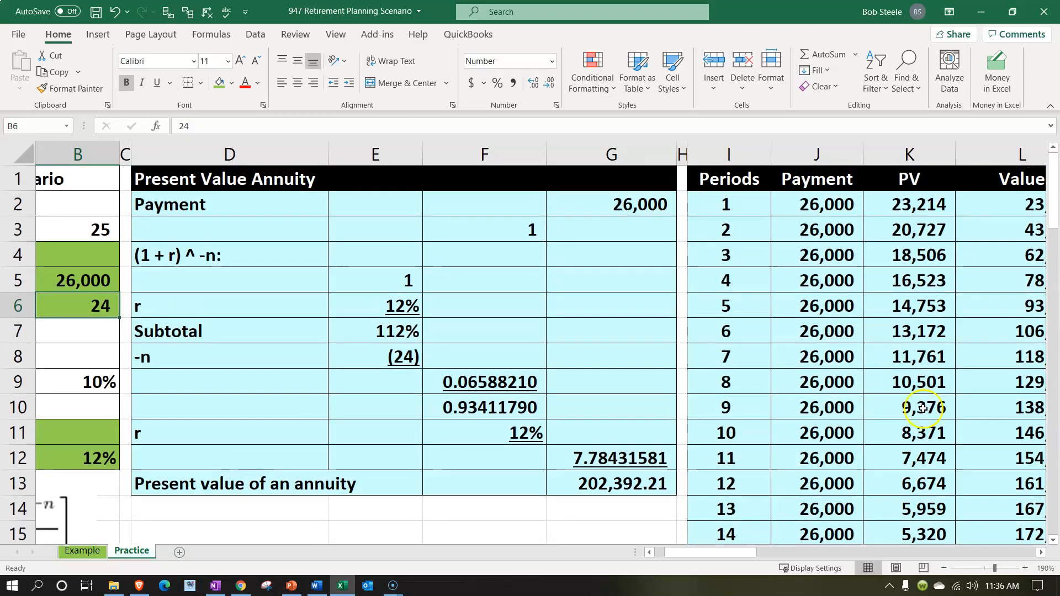
Enter the interest factor 7.7843 in T3, the Table row of the Table Present Value Annuity section
click(949, 321)
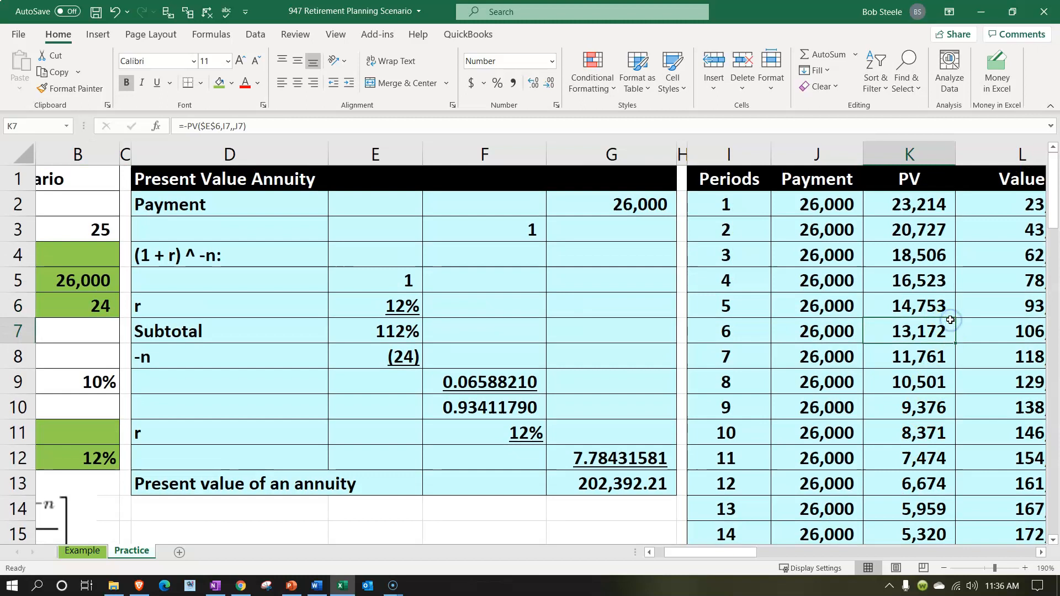
key(Right)
key(Right)
key(Right)
key(Right)
key(Right)
key(Right)
key(Right)
key(Right)
key(Right)
key(Right)
key(Up)
key(Up)
key(Up)
key(Up)
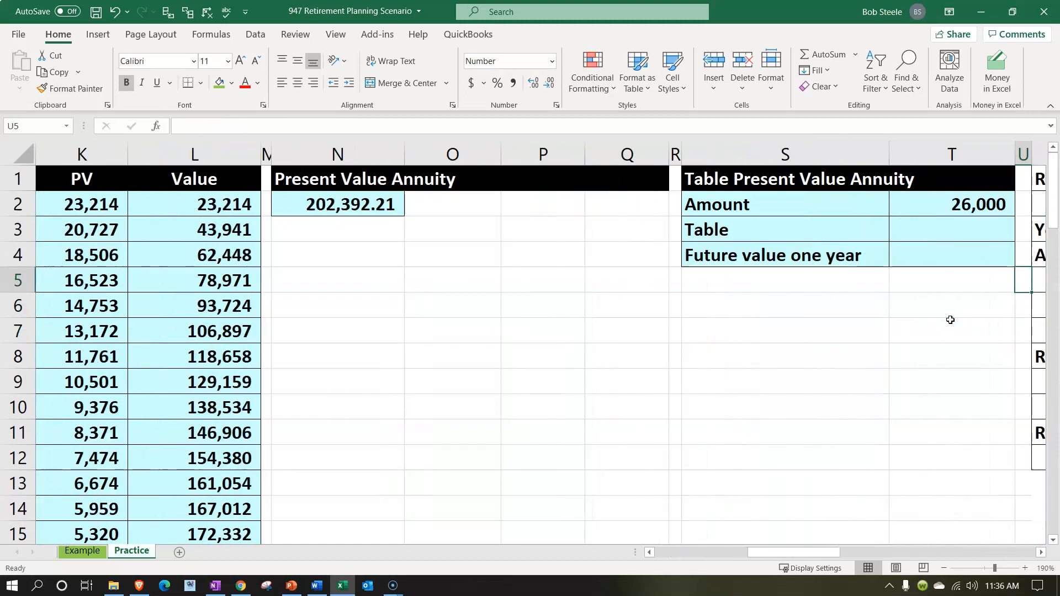
key(Left)
text(7.7843)
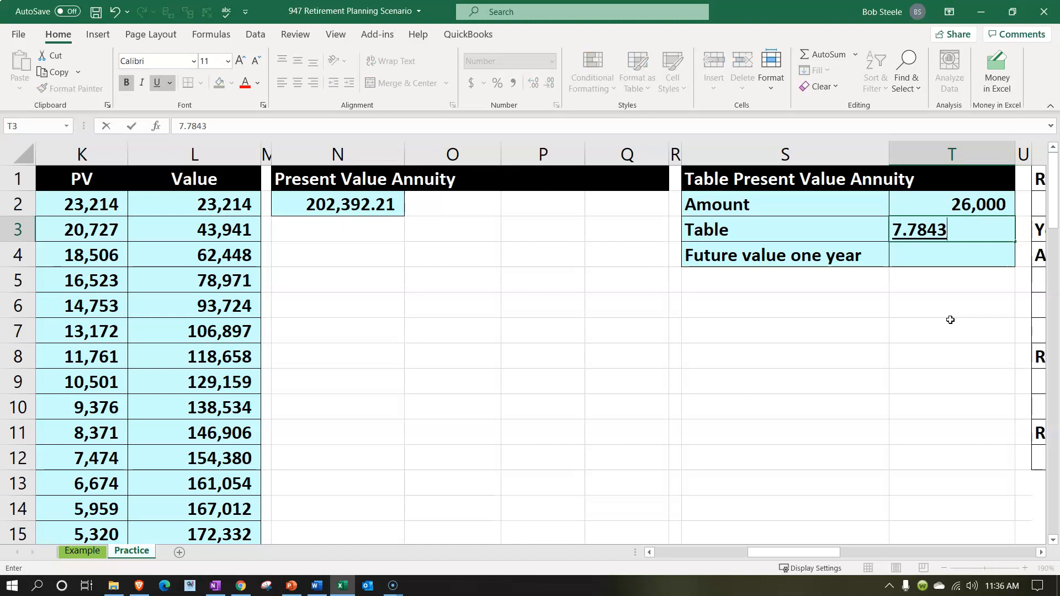
key(Return)
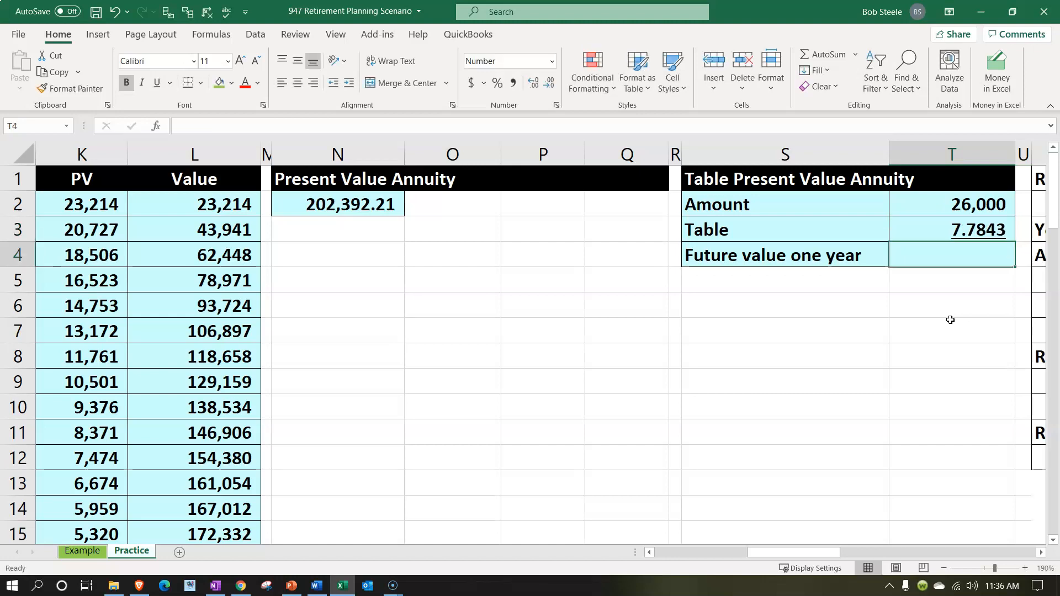
Calculate the result in T4 of the Table Present Value Annuity section with the formula =T2*T3
text(=)
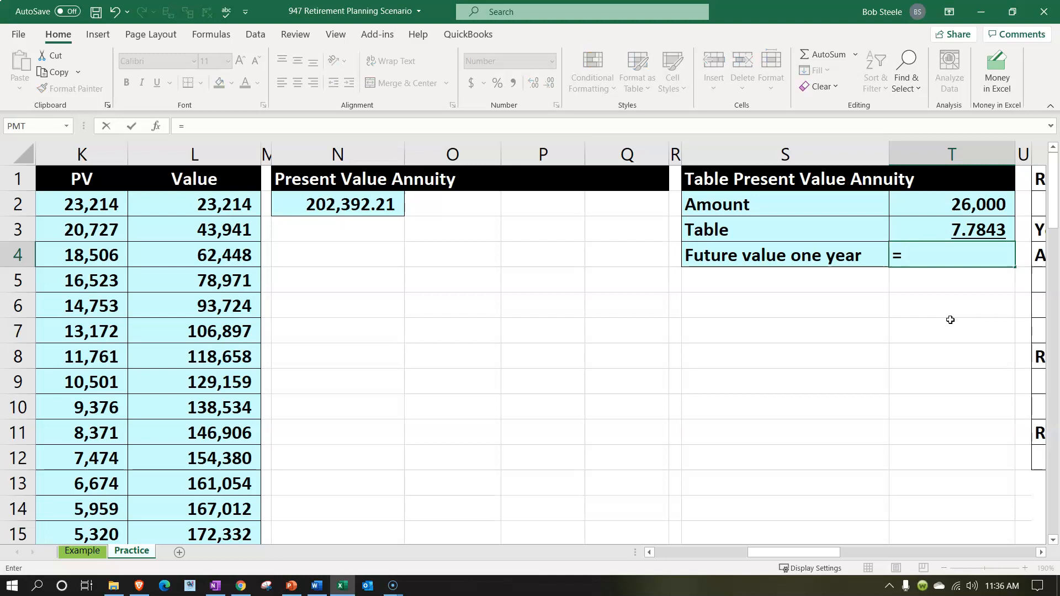
key(Up)
key(Up)
text(*)
key(Up)
key(Return)
key(Up)
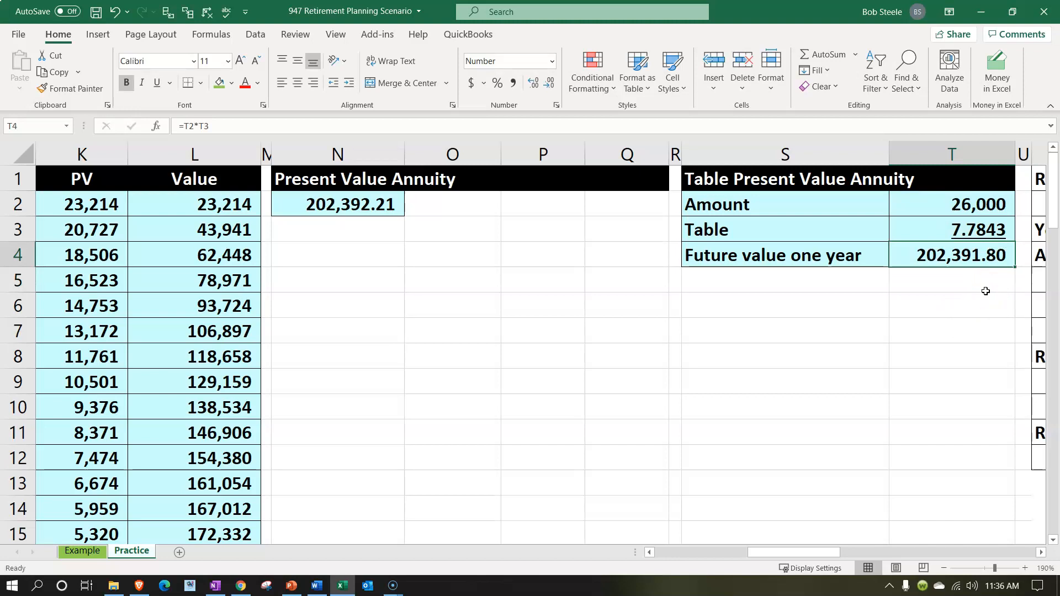
Compare the PV function result in N2 with the table-based result in T4, and view the Future Value of Annuity section
click(388, 209)
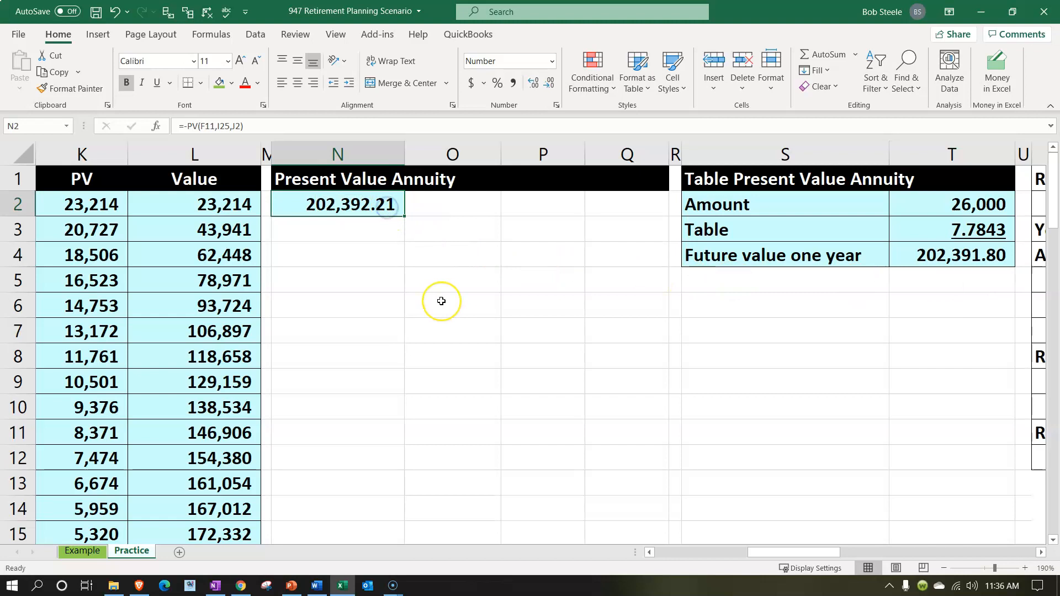
key(Right)
key(Right)
key(Right)
key(Right)
key(Right)
key(Right)
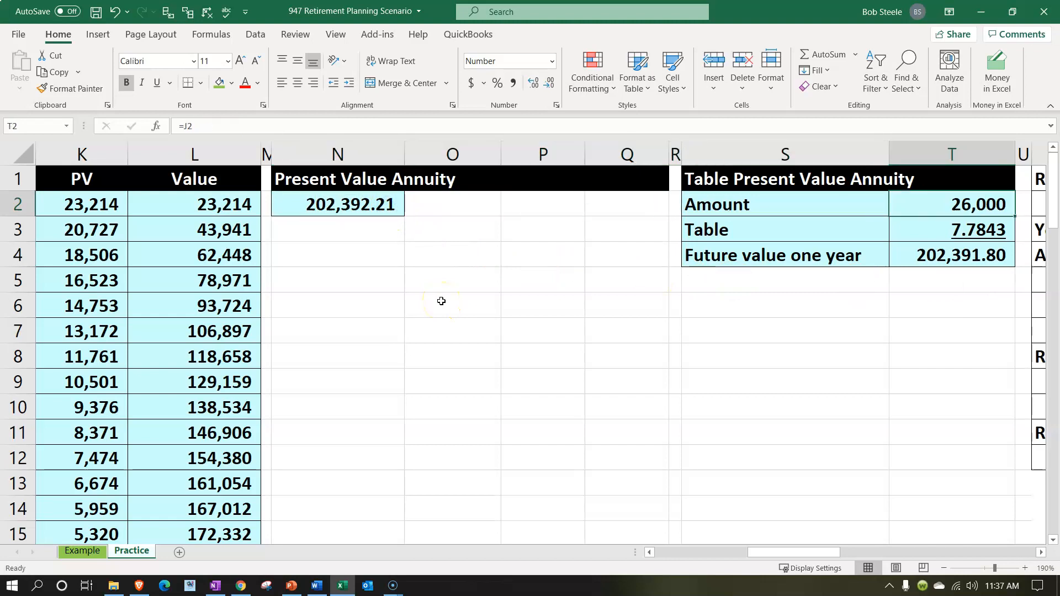
key(Down)
key(Right)
key(Right)
key(Right)
key(Right)
key(Right)
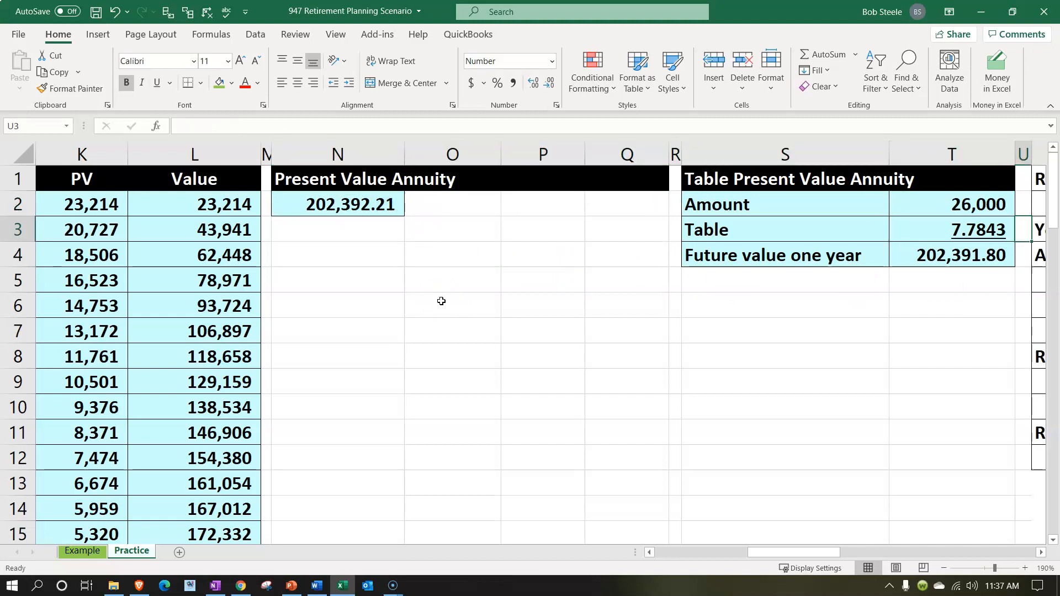
key(Right)
key(Right)
key(Right)
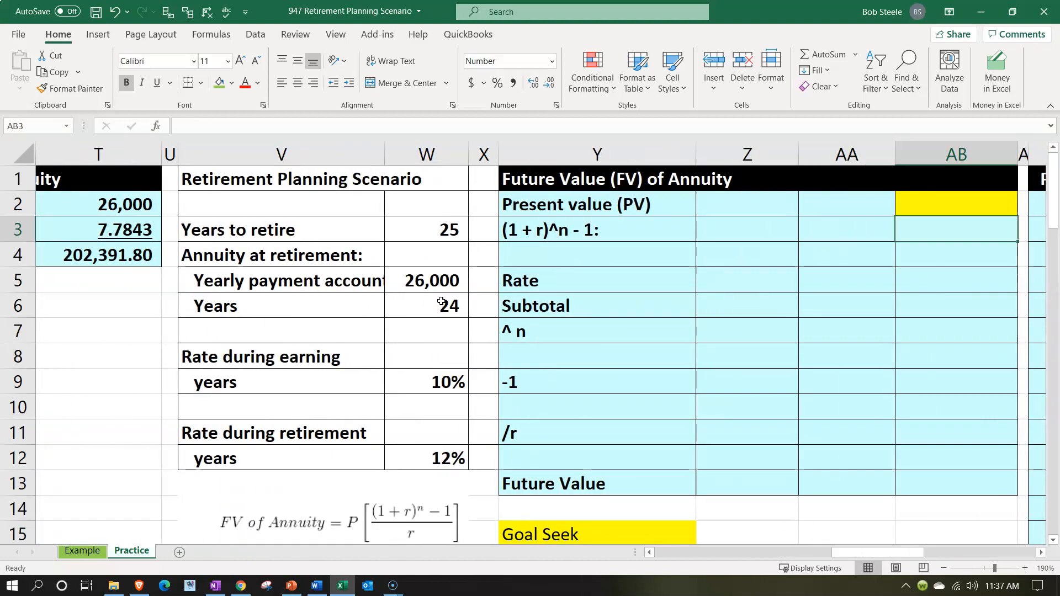
click(122, 260)
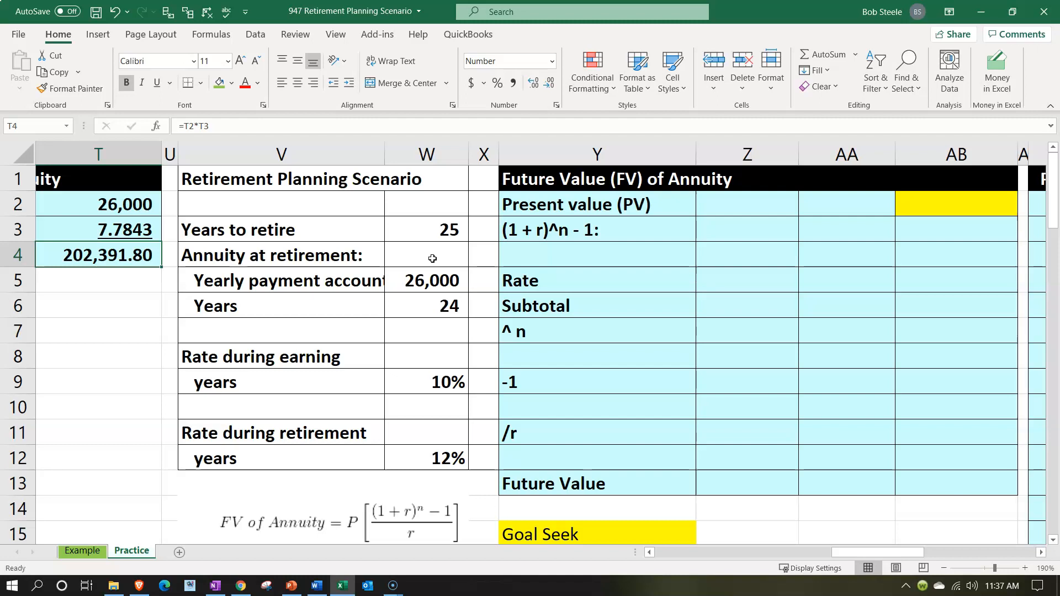
Link the Goal Seek target in Z15 to the PV function result with =N2
scroll(690, 502, down, 1)
click(731, 458)
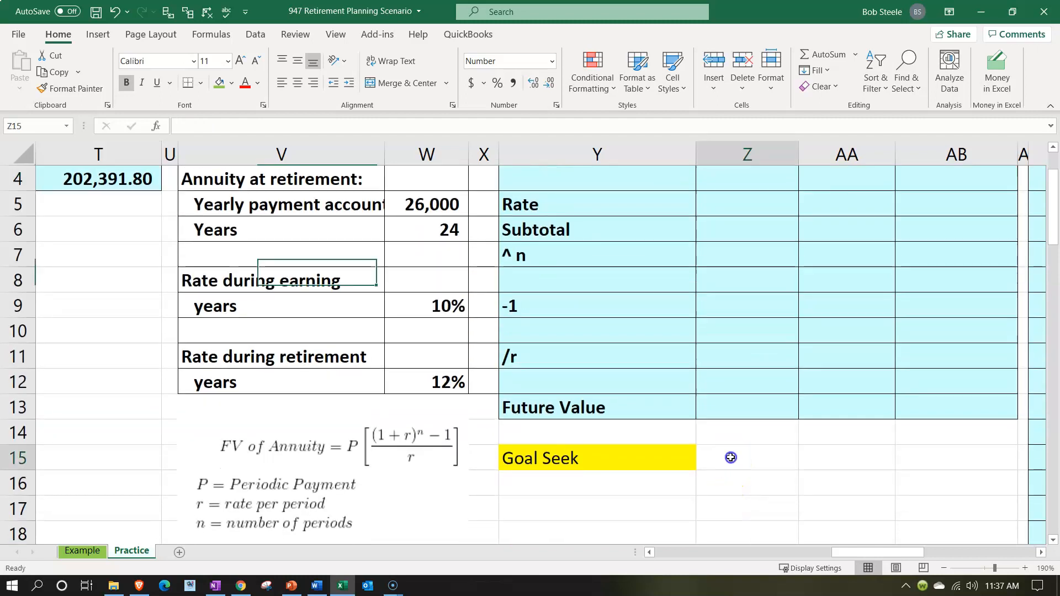
text(=)
key(Left)
key(Left)
key(Left)
key(Left)
key(Up)
key(Up)
key(Up)
key(Up)
key(Up)
key(Up)
key(Up)
key(Up)
key(Up)
key(Up)
key(Up)
key(Up)
key(Up)
key(Up)
key(Left)
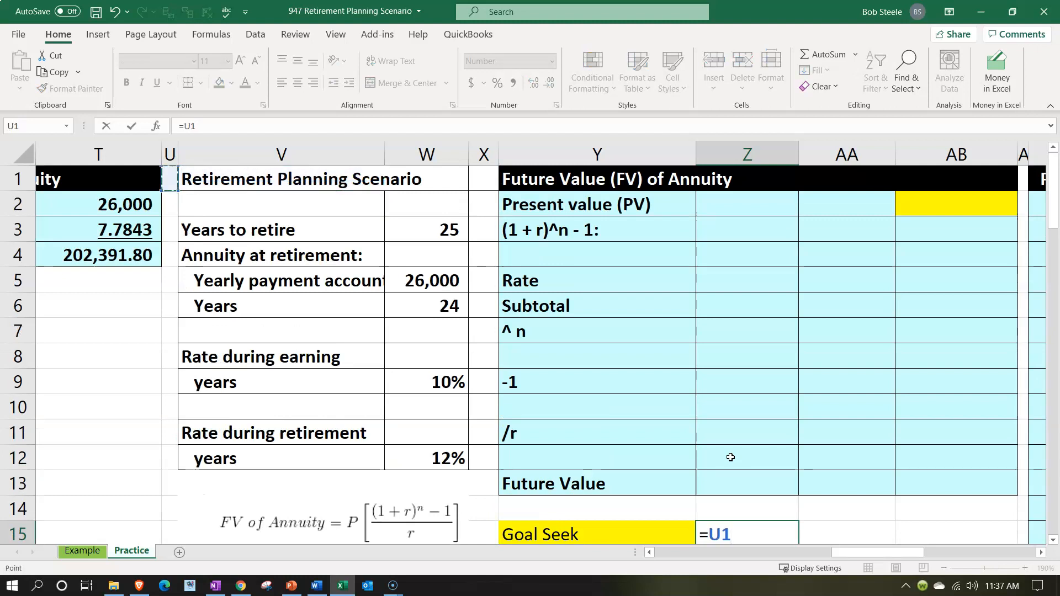
key(Left)
key(Left)
key(Left)
key(Left)
key(Left)
key(Left)
key(Left)
key(Left)
key(Down)
key(Right)
key(Return)
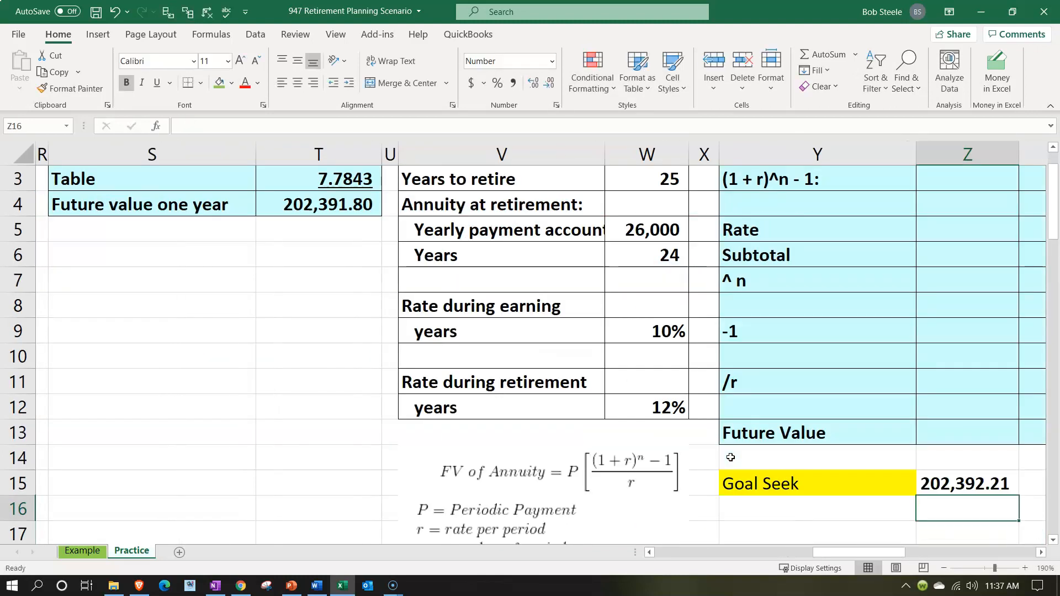
key(Right)
key(Left)
key(Up)
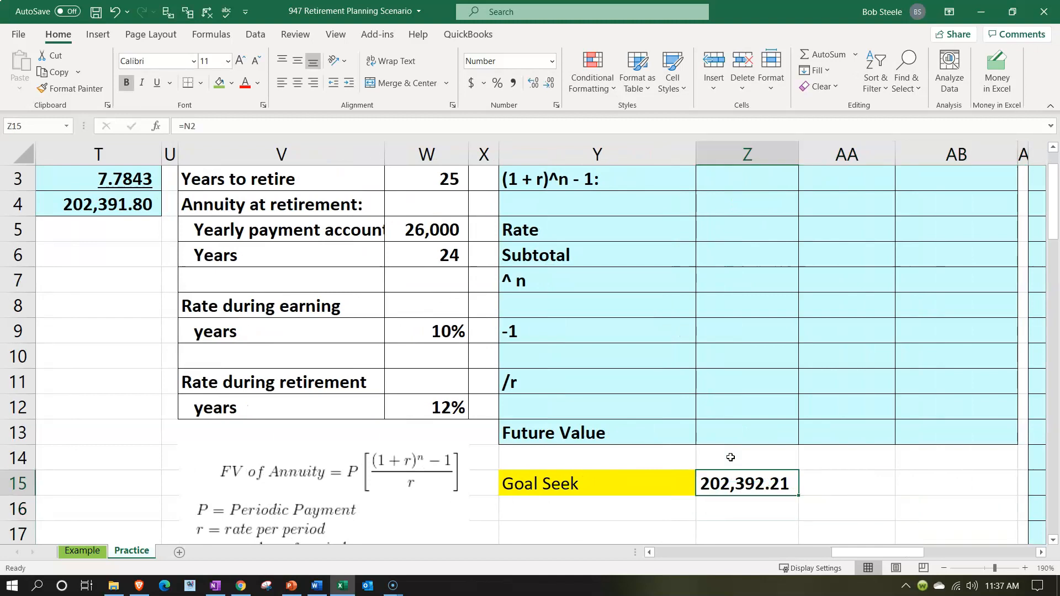
Fill the Rate during earning years cells V8:W9 and the Years to retire cells V3:W3 with green
scroll(730, 457, up, 2)
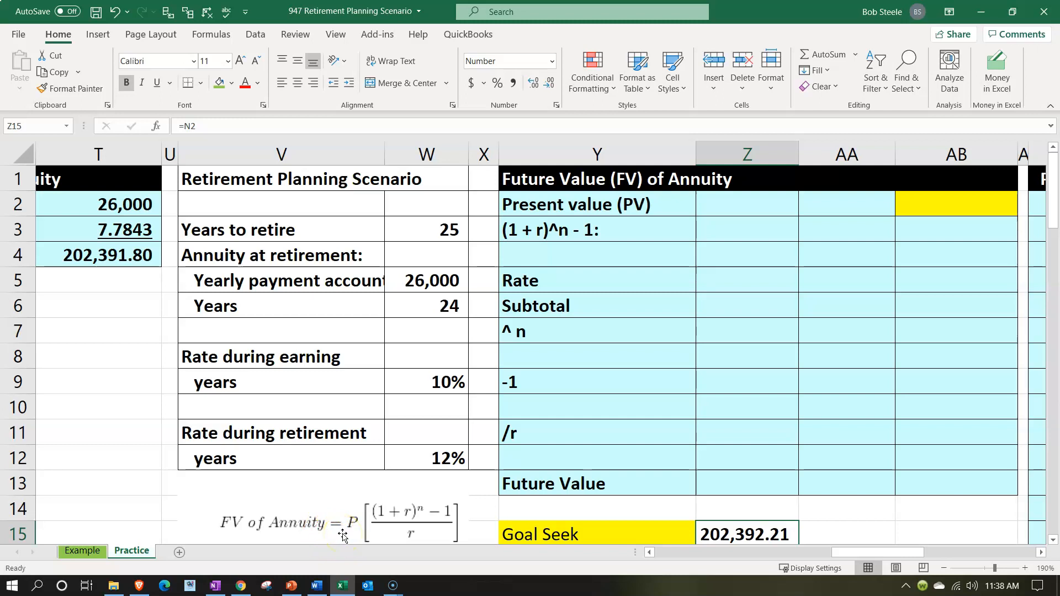
scroll(342, 535, down, 1)
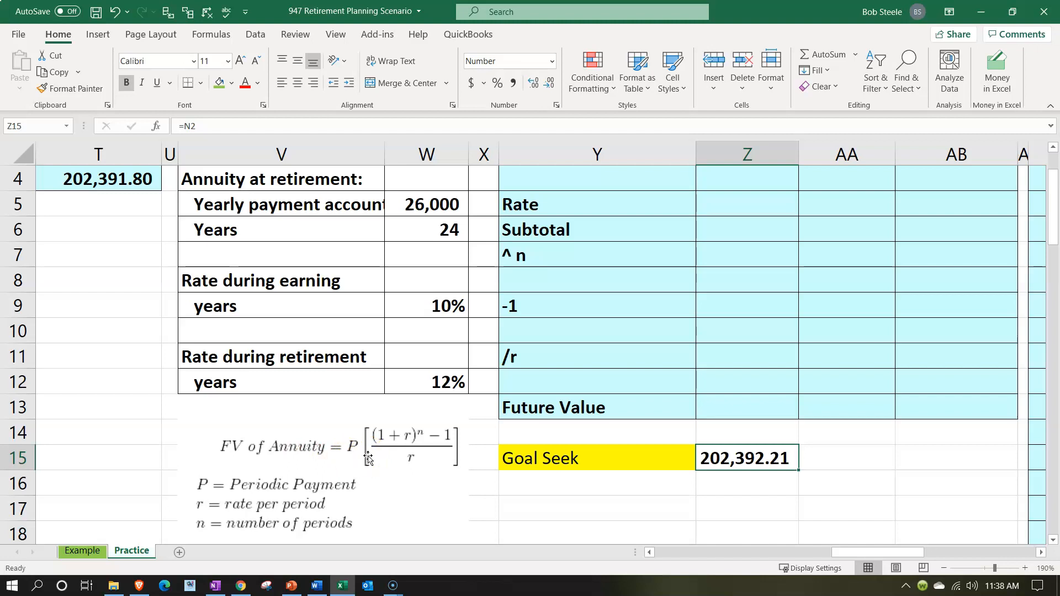
drag(284, 281, 390, 297)
click(219, 82)
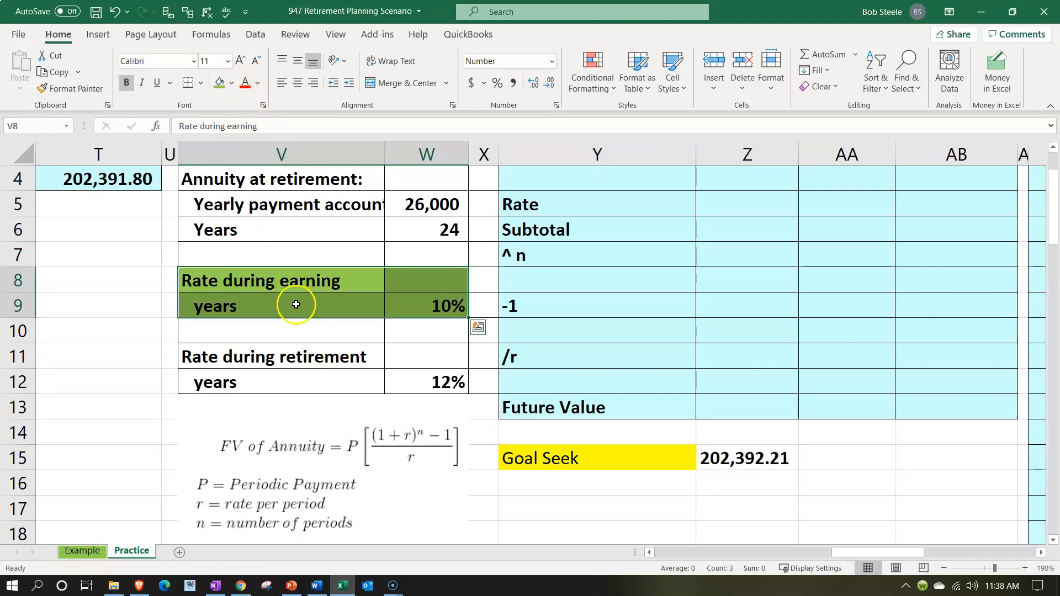
scroll(296, 304, up, 1)
drag(268, 231, 392, 222)
click(219, 83)
scroll(347, 367, down, 2)
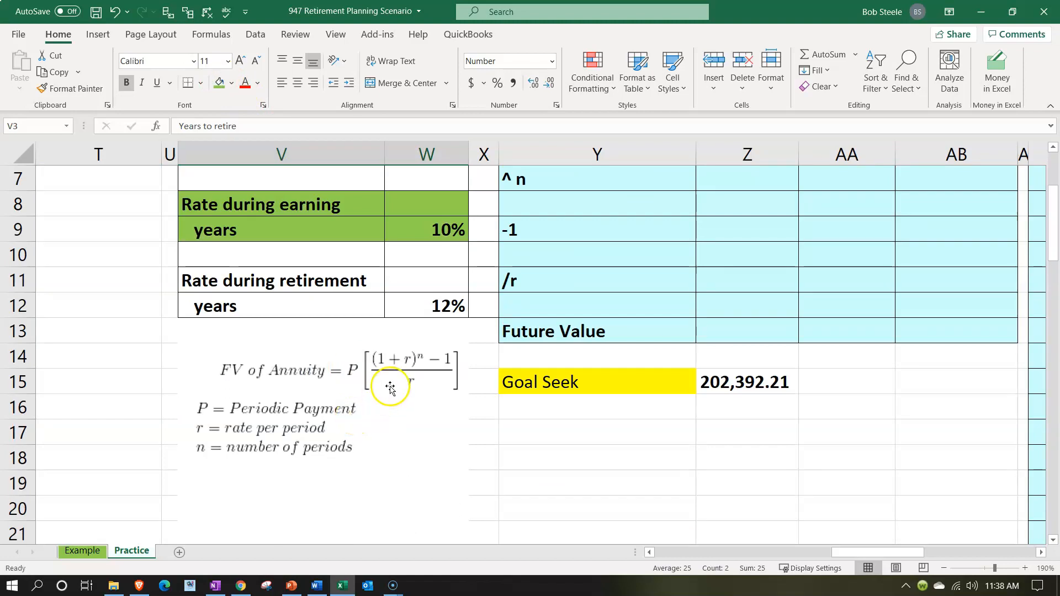
scroll(395, 384, up, 2)
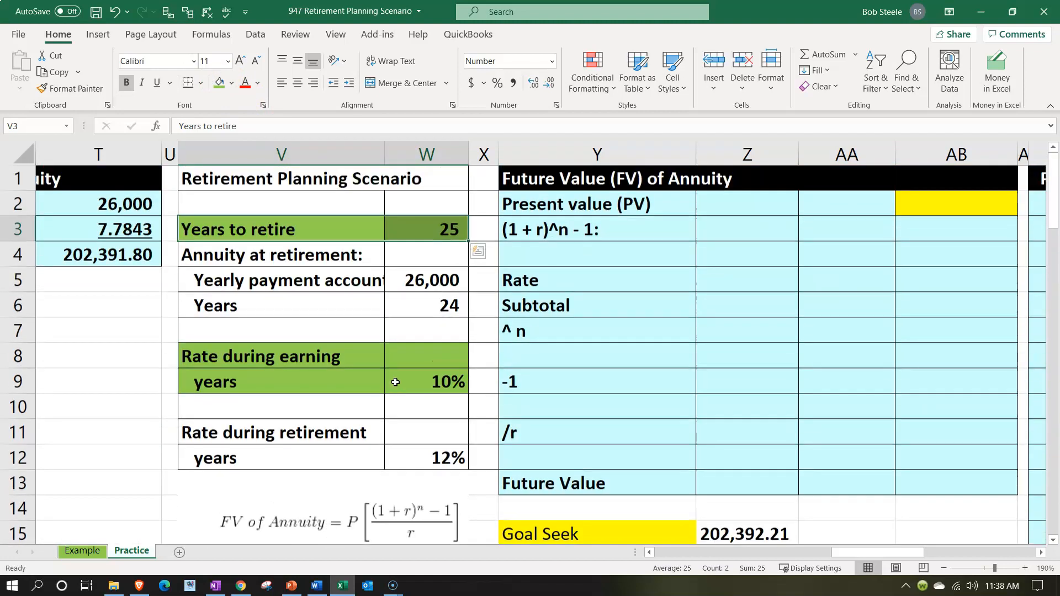
scroll(396, 382, down, 2)
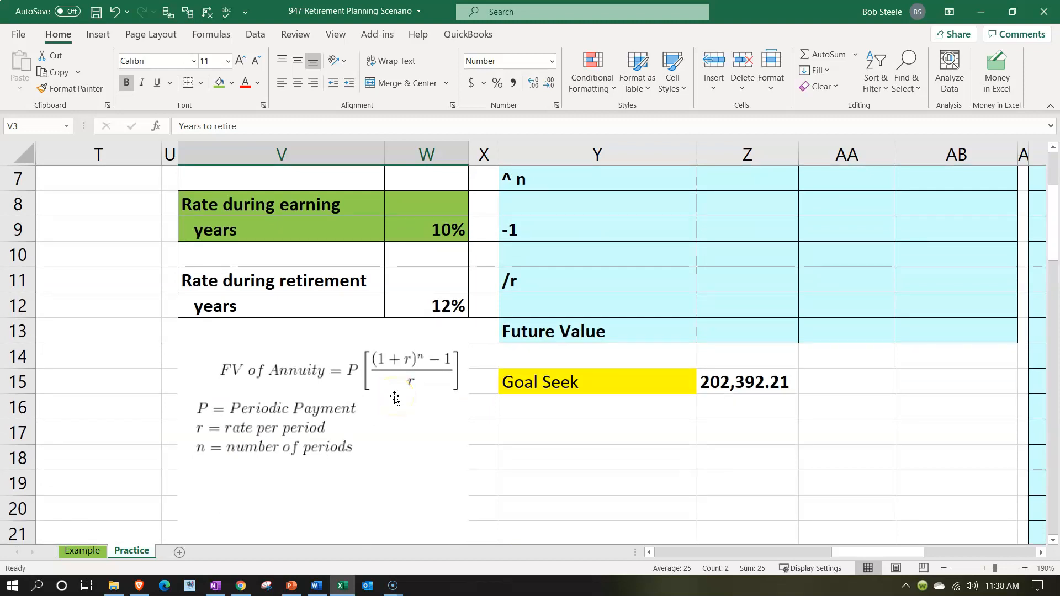
click(356, 389)
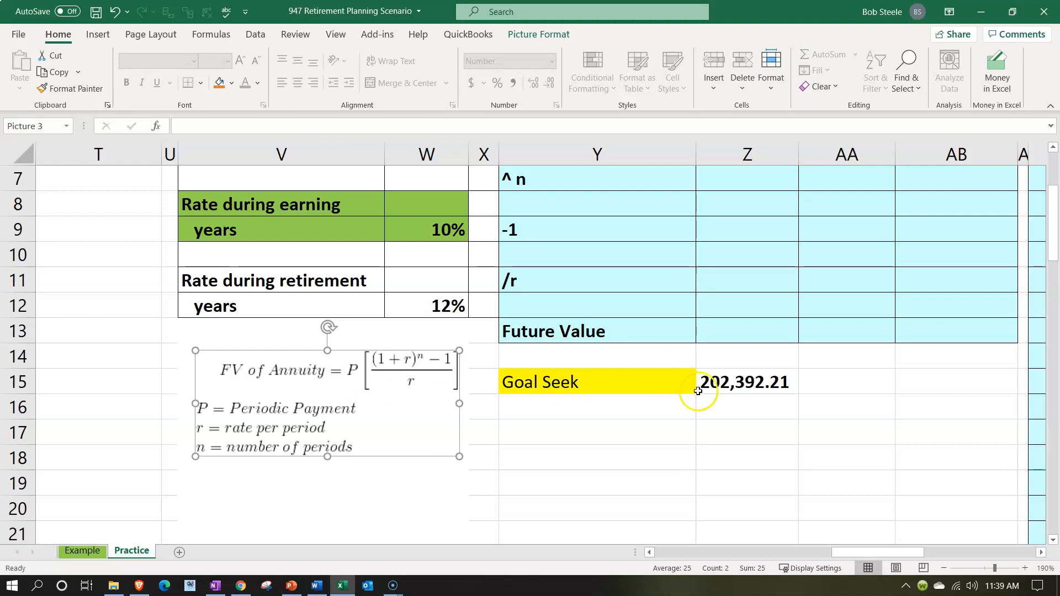
scroll(698, 390, up, 2)
click(777, 201)
key(Right)
key(Right)
key(Right)
key(Right)
key(Right)
key(Right)
key(Right)
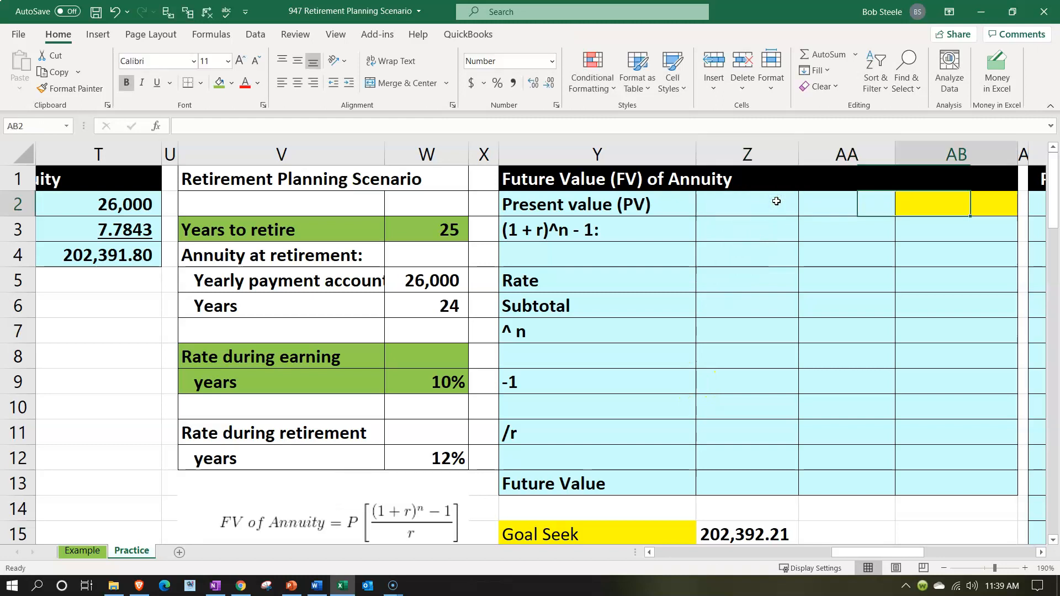
key(Right)
key(Right)
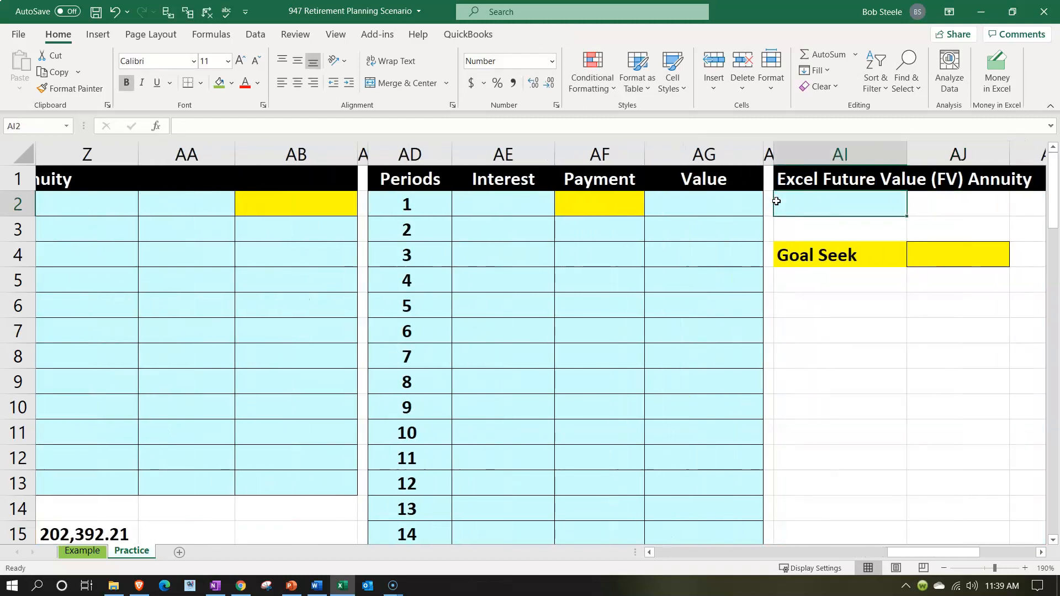
text(=fv)
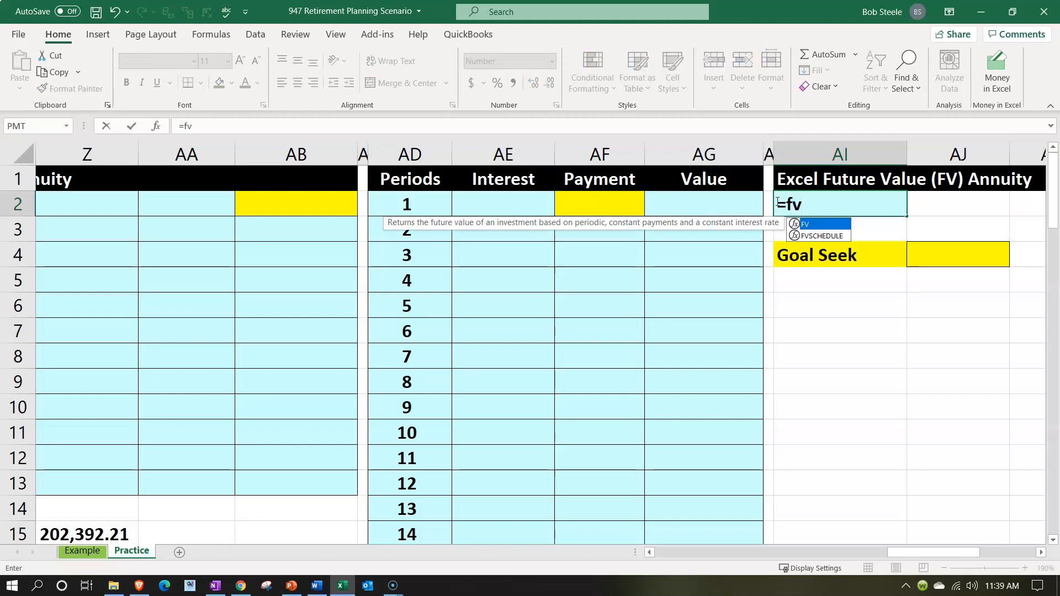
text(()
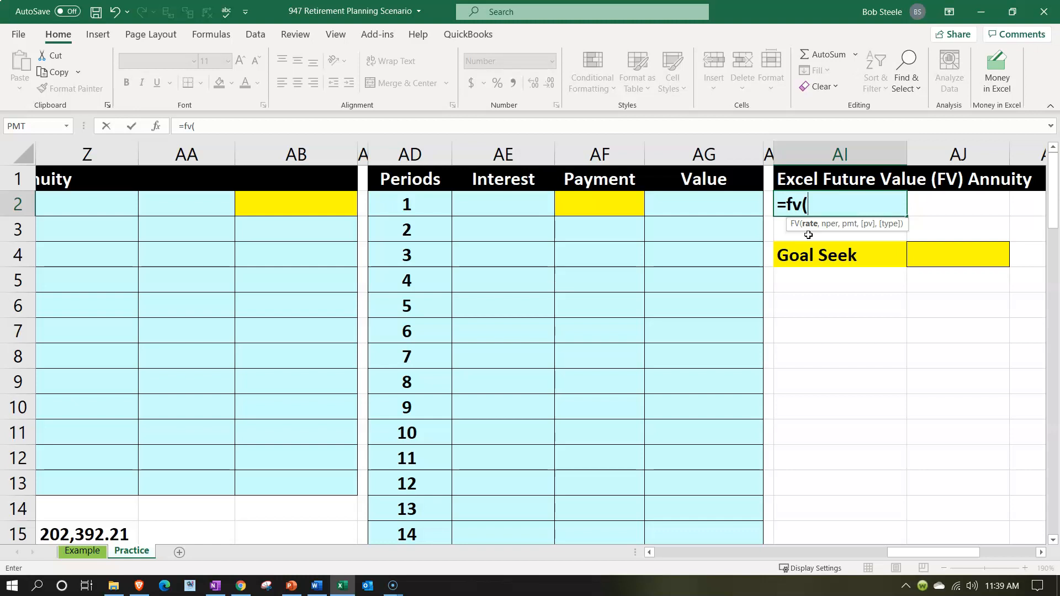
key(BackSpace)
key(BackSpace)
key(BackSpace)
key(BackSpace)
key(Left)
key(Left)
key(Left)
key(Left)
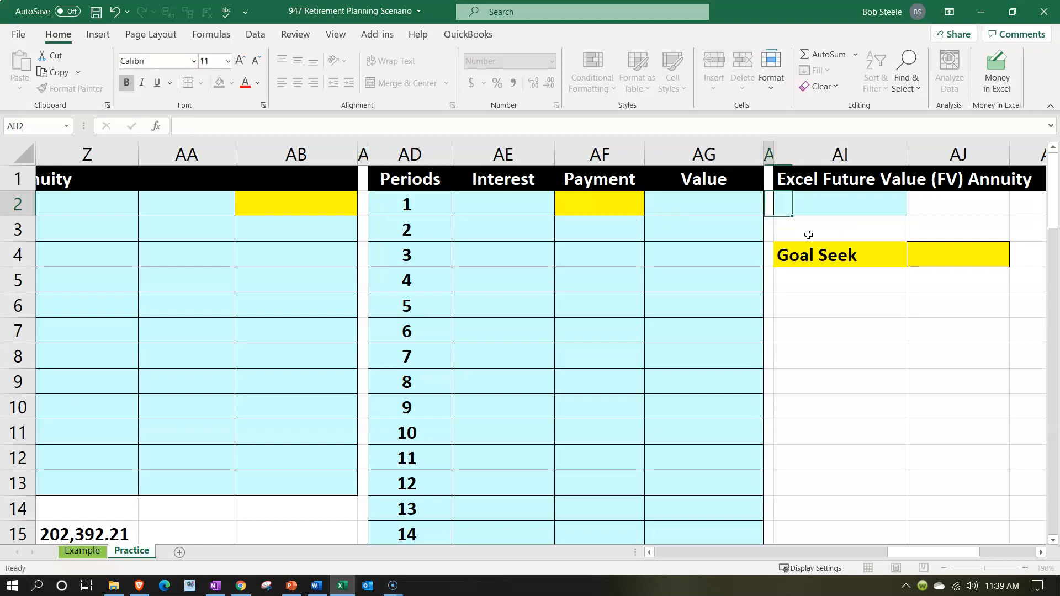
key(Left)
key(Left)
key(Left)
key(Left)
key(Left)
key(Left)
key(Left)
key(Left)
key(Left)
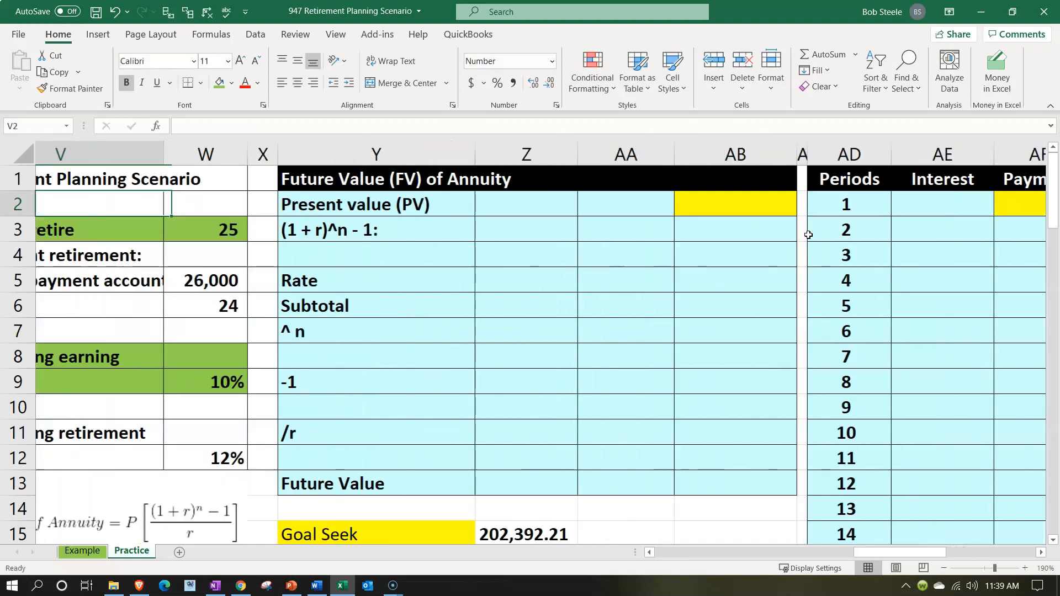
Change the label in Y2 of the Future Value (FV) of Annuity section to Payment, and select the payment cell AB2
scroll(370, 476, down, 1)
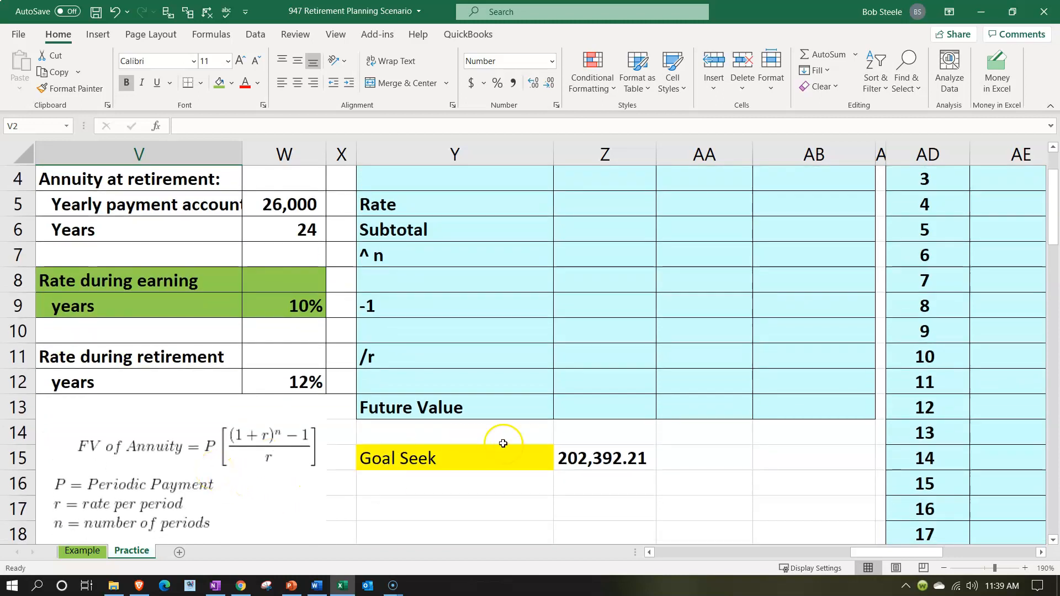
scroll(530, 437, up, 1)
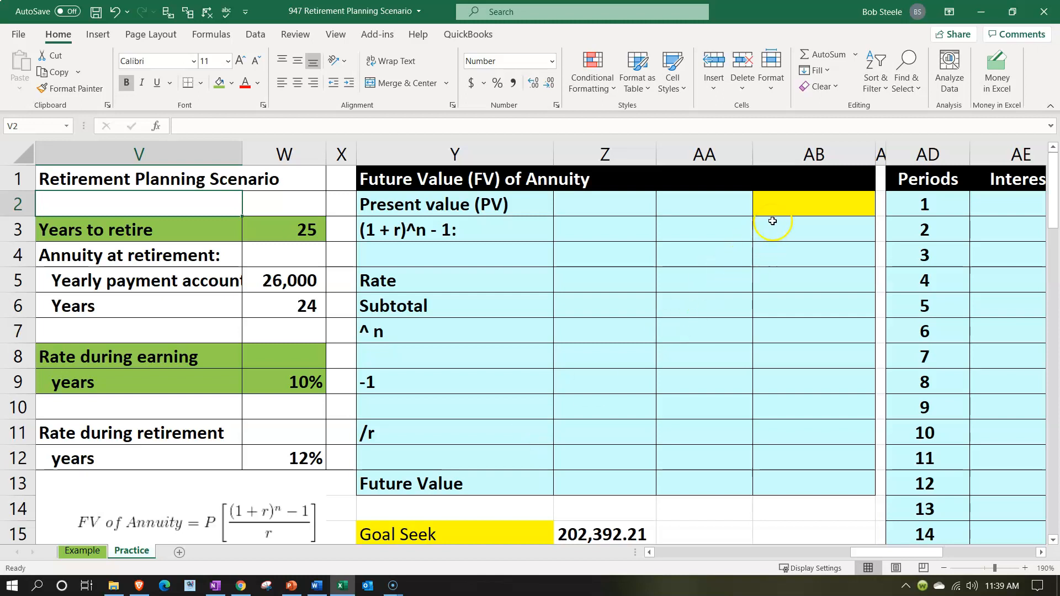
click(777, 202)
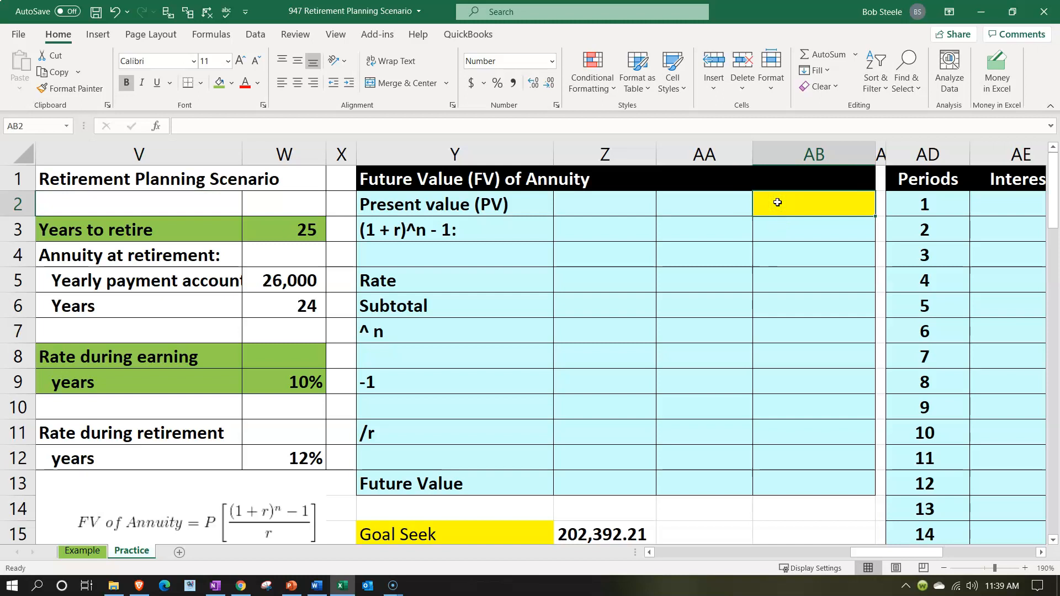
click(339, 514)
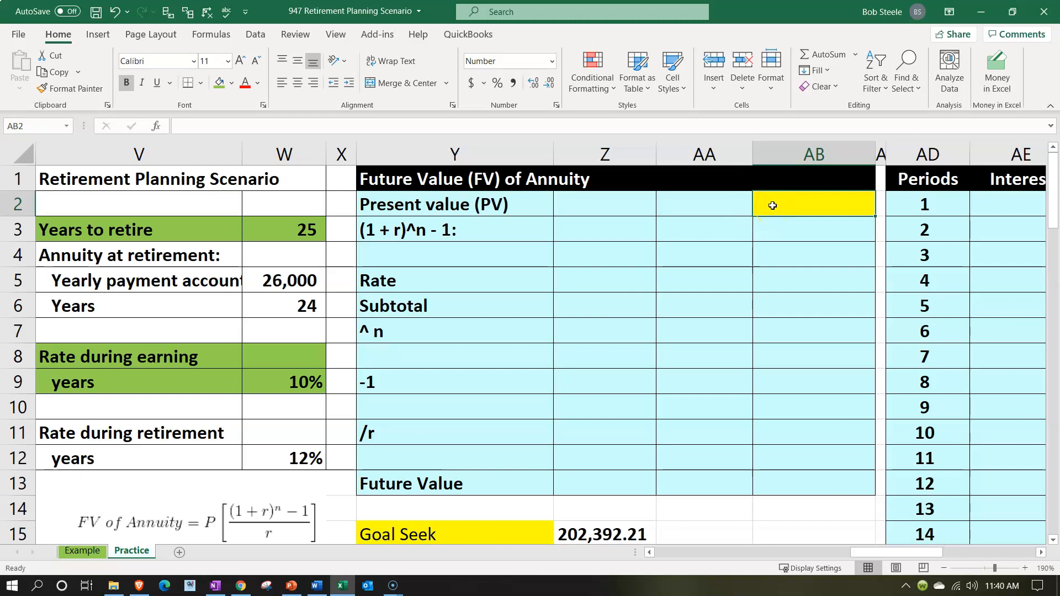
click(491, 208)
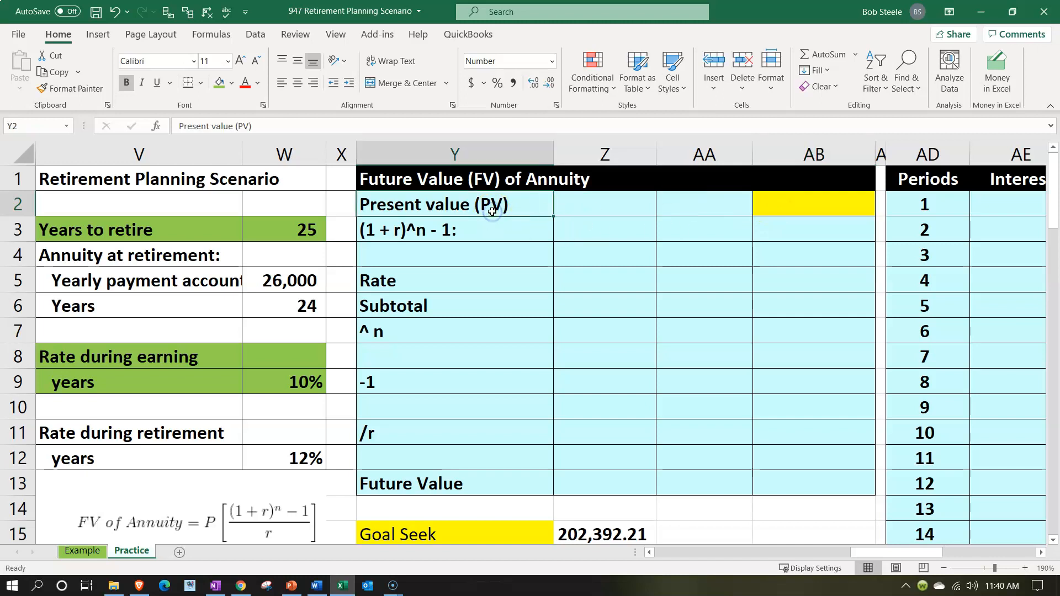
text(Payment)
key(Tab)
key(Tab)
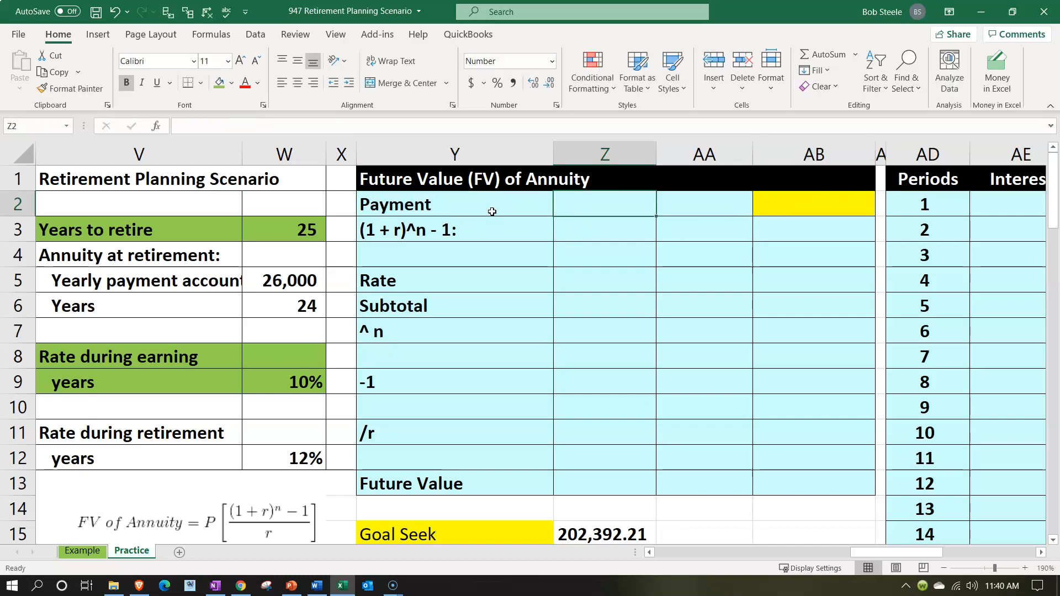
key(Tab)
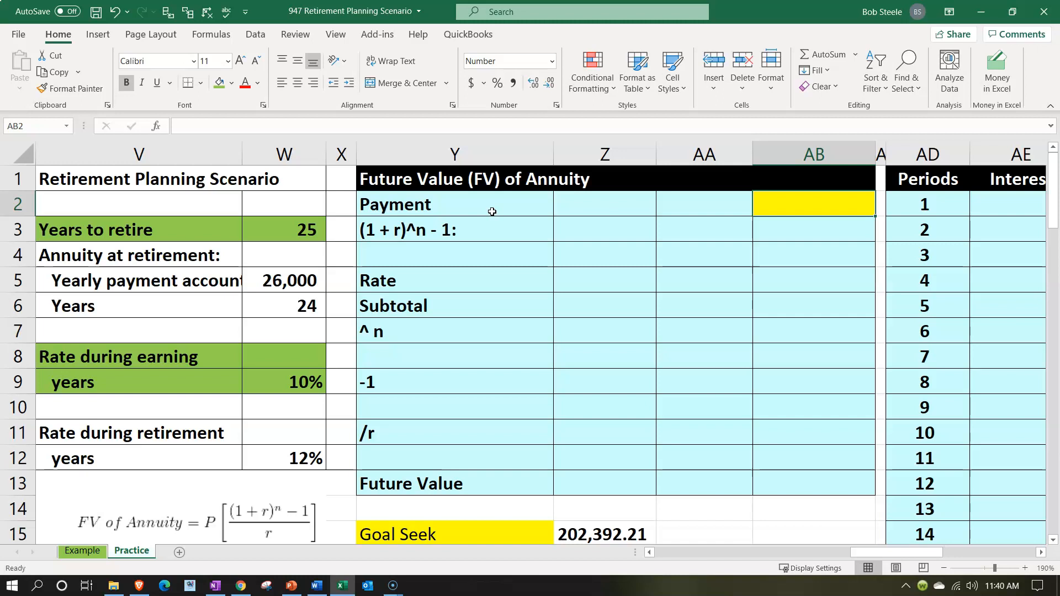
Enter a trial payment of 10,000 in cell AB2 of the Future Value of Annuity section
text(10000)
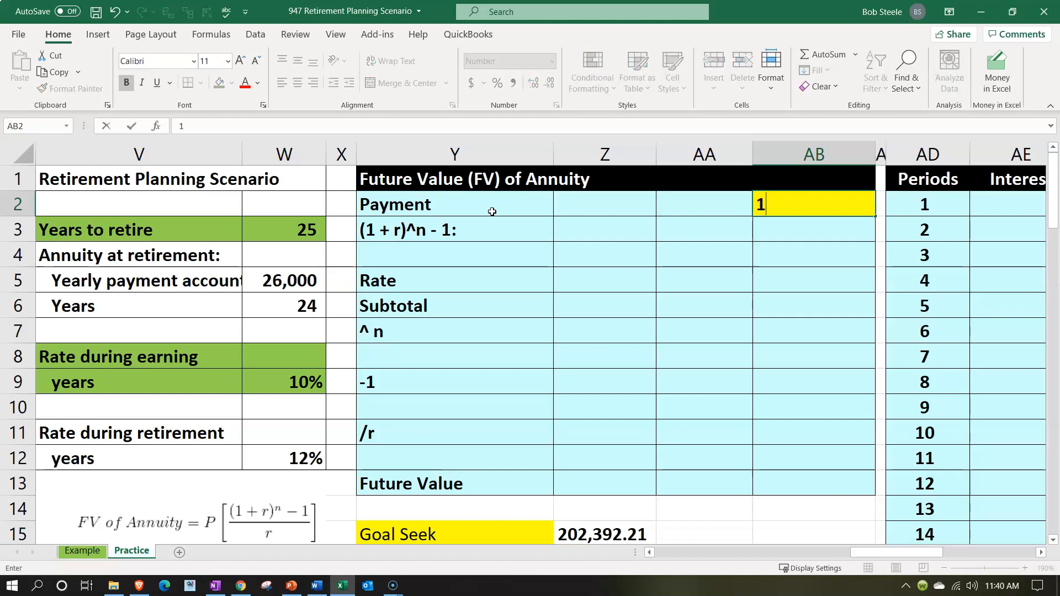
key(Return)
key(Left)
key(Left)
key(Left)
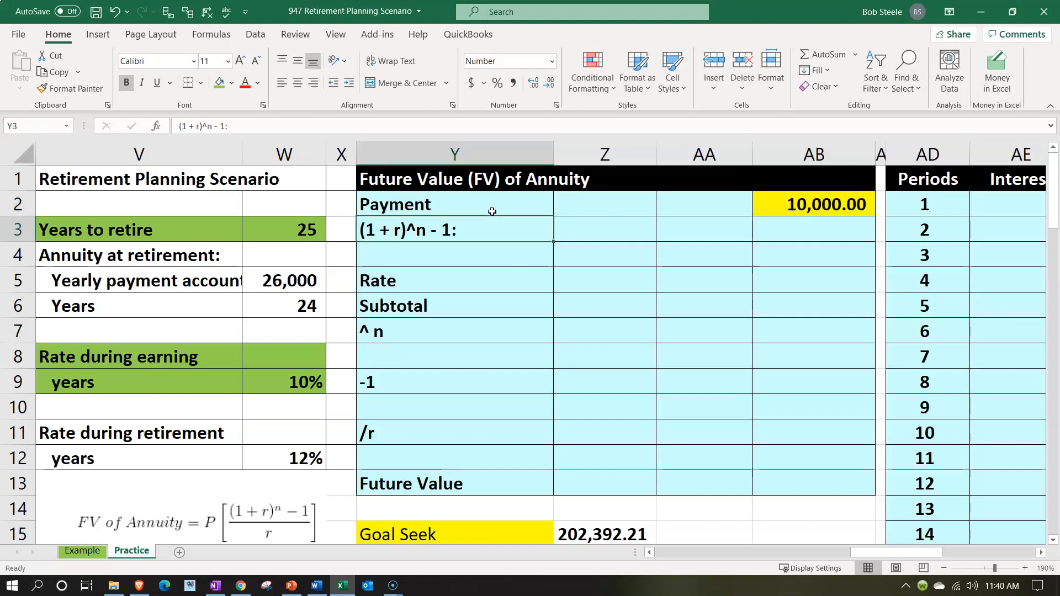
key(Right)
key(Right)
key(Right)
key(Up)
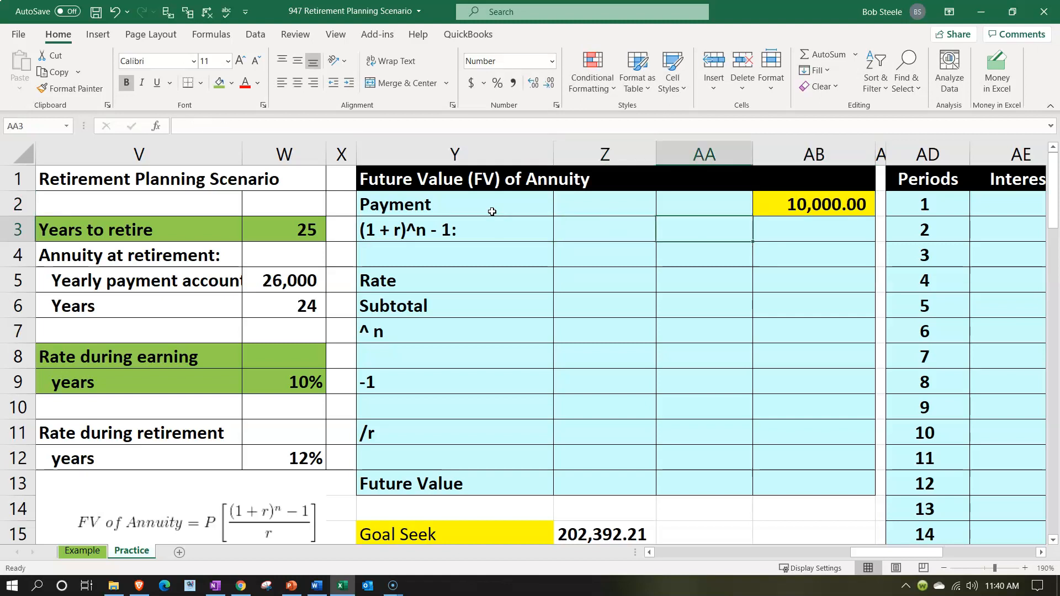
text(10,000)
key(Return)
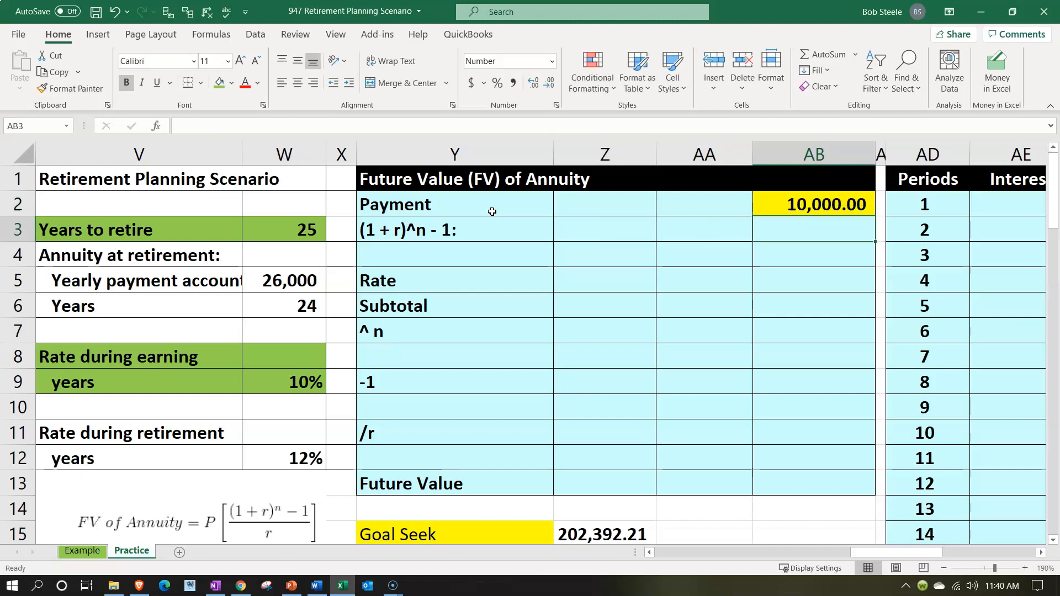
key(alt+Tab)
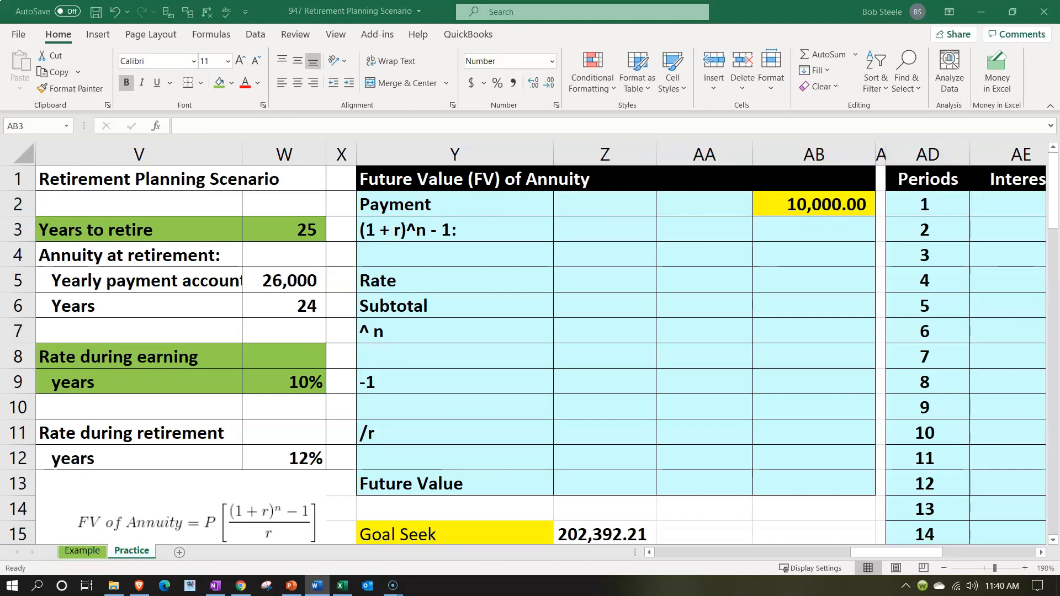
click(845, 198)
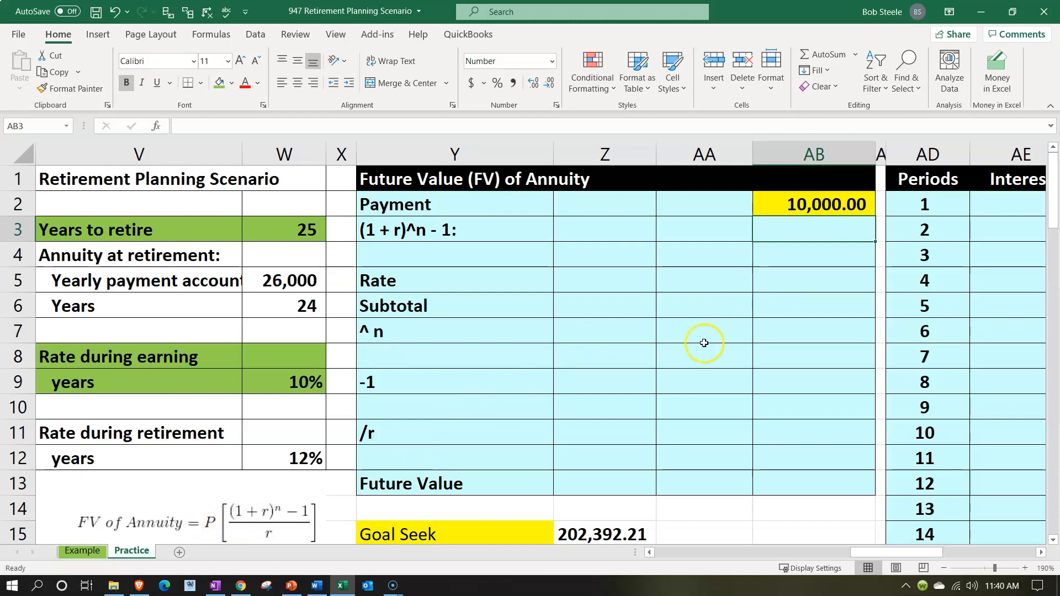
Enter 1 in Z4 as the starting value of the (1 + r)^n - 1 calculation
click(712, 260)
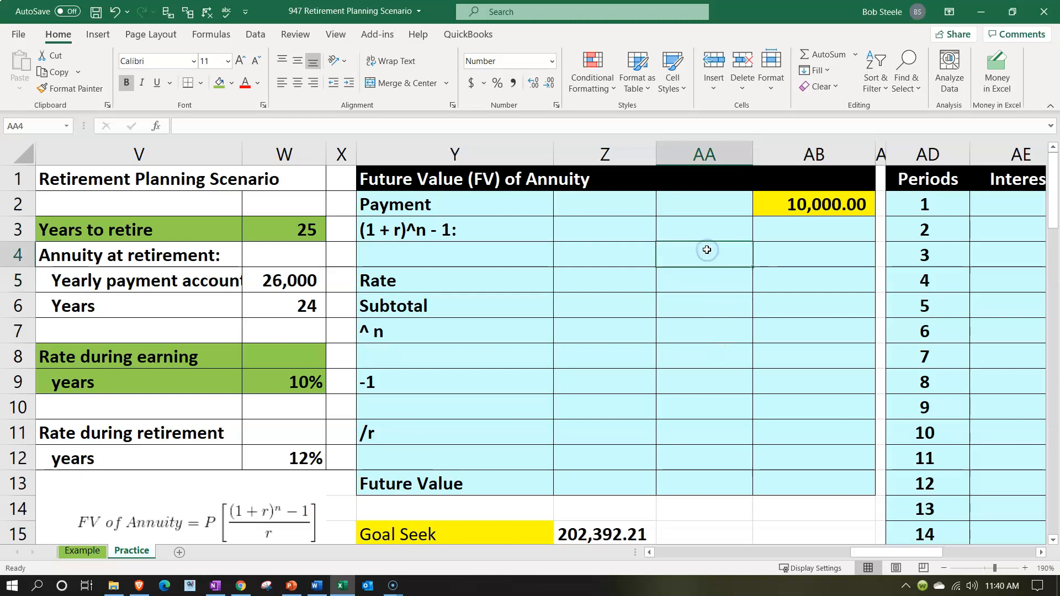
key(Left)
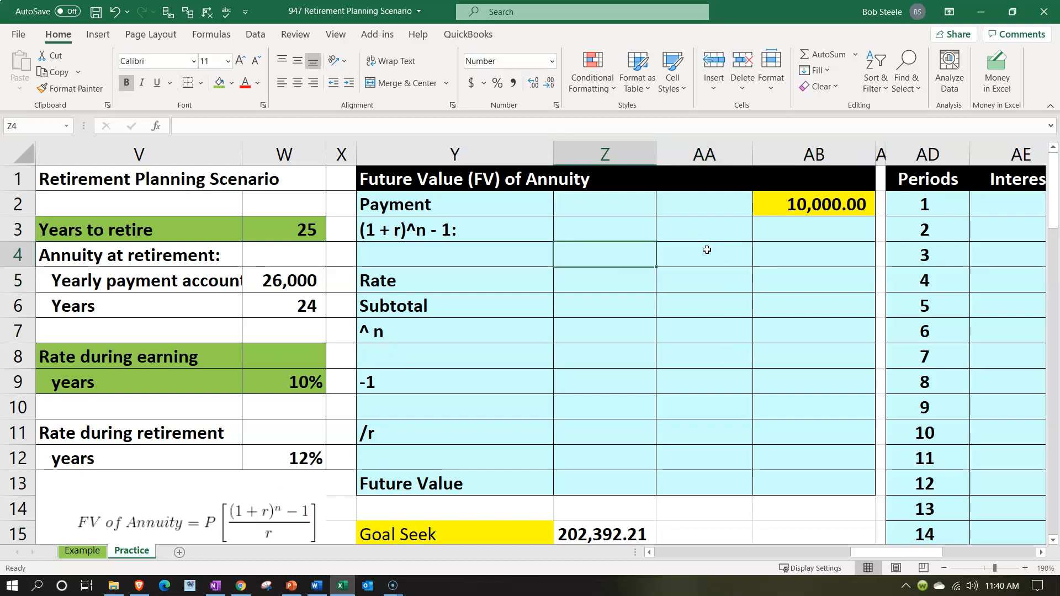
text(1)
key(Return)
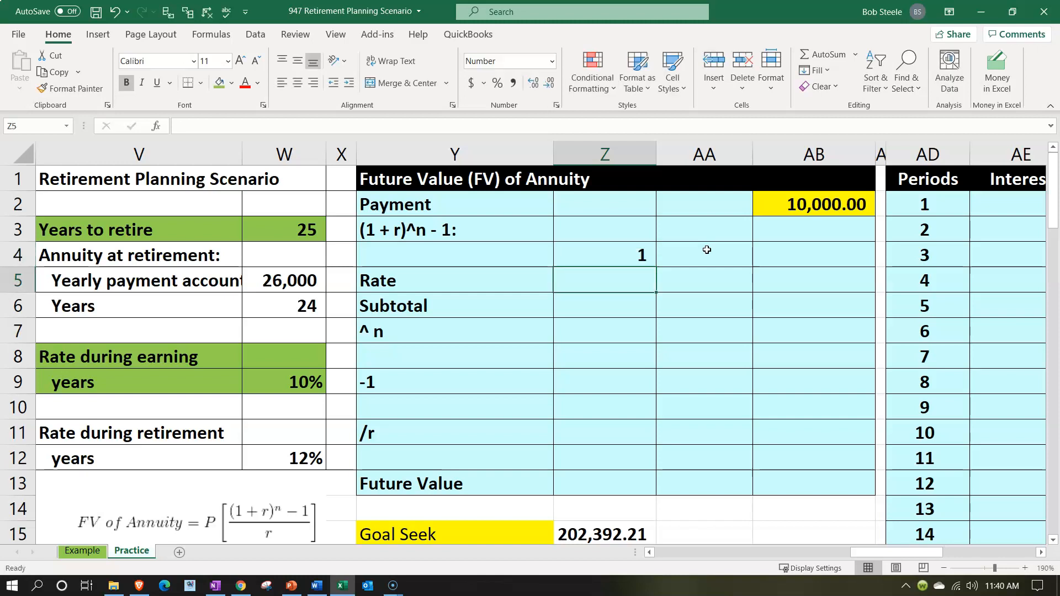
Link the Rate in Z5 to the earning-years rate with =W9, and format it as an underlined percentage
text(=)
key(Left)
key(Left)
key(Left)
key(Down)
key(Down)
key(Down)
key(Down)
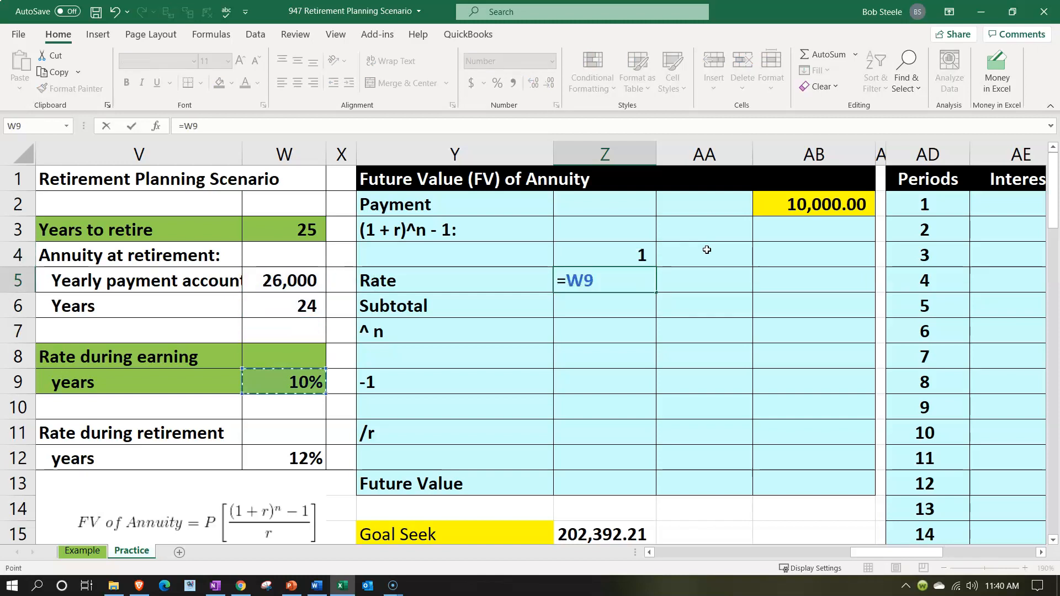
key(Return)
key(Up)
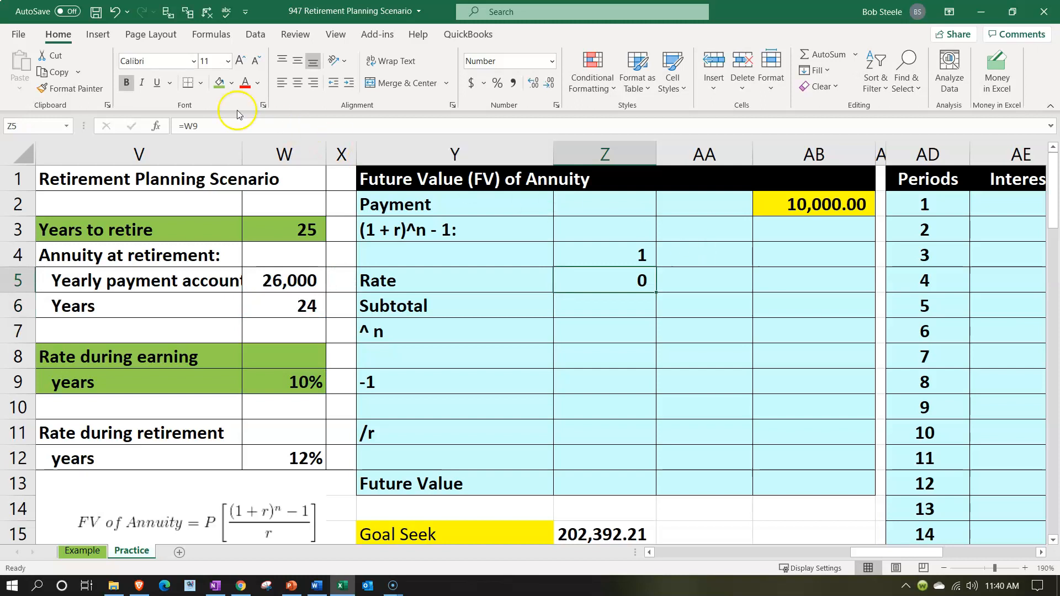
click(495, 83)
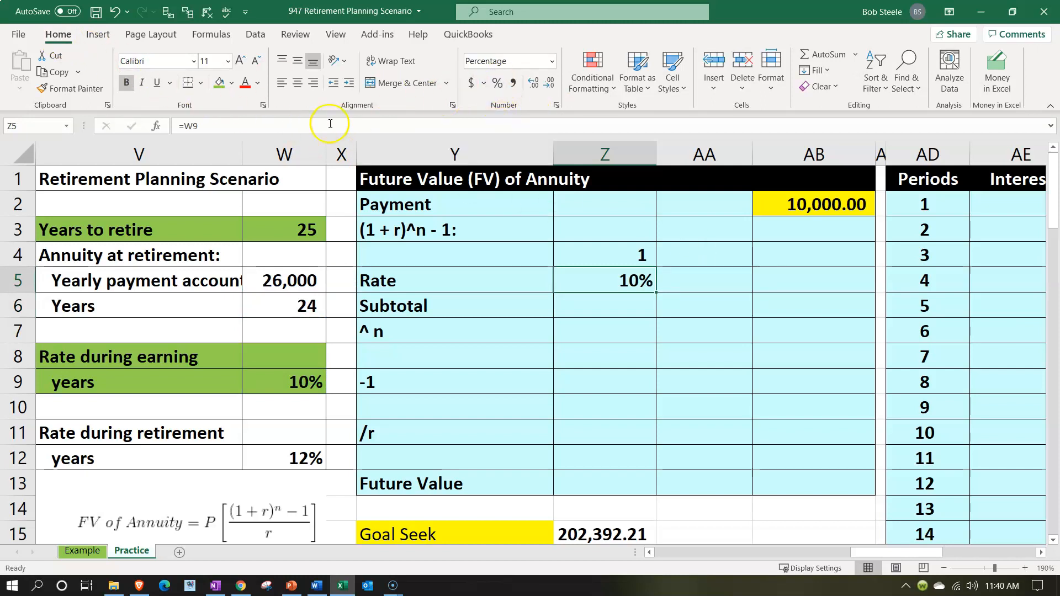
click(160, 83)
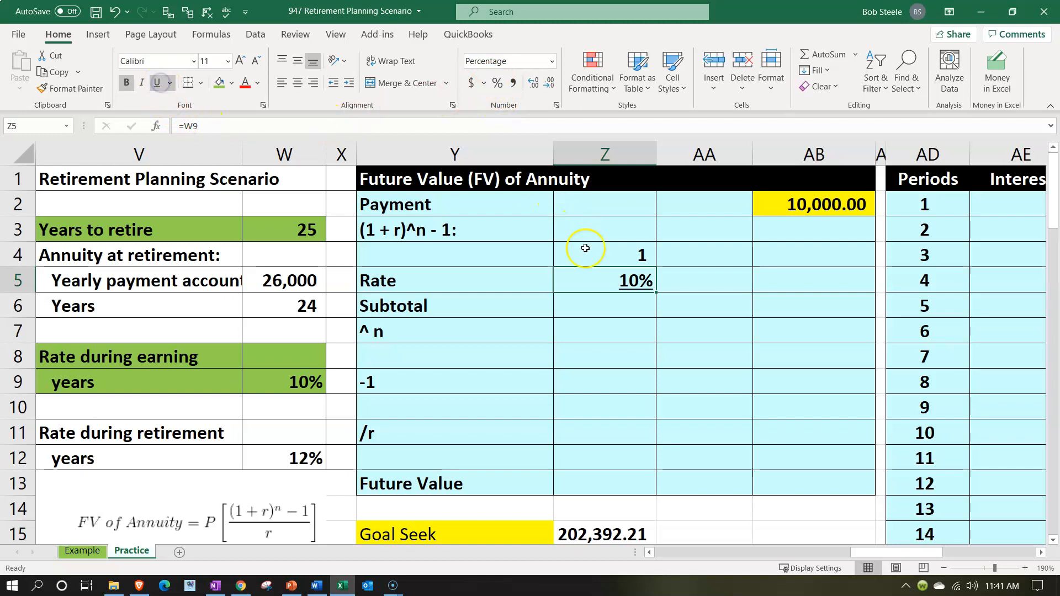
Calculate the Subtotal in Z6 with =SUM(Z4:Z5) and format it as a percentage
click(612, 304)
text(=sum()
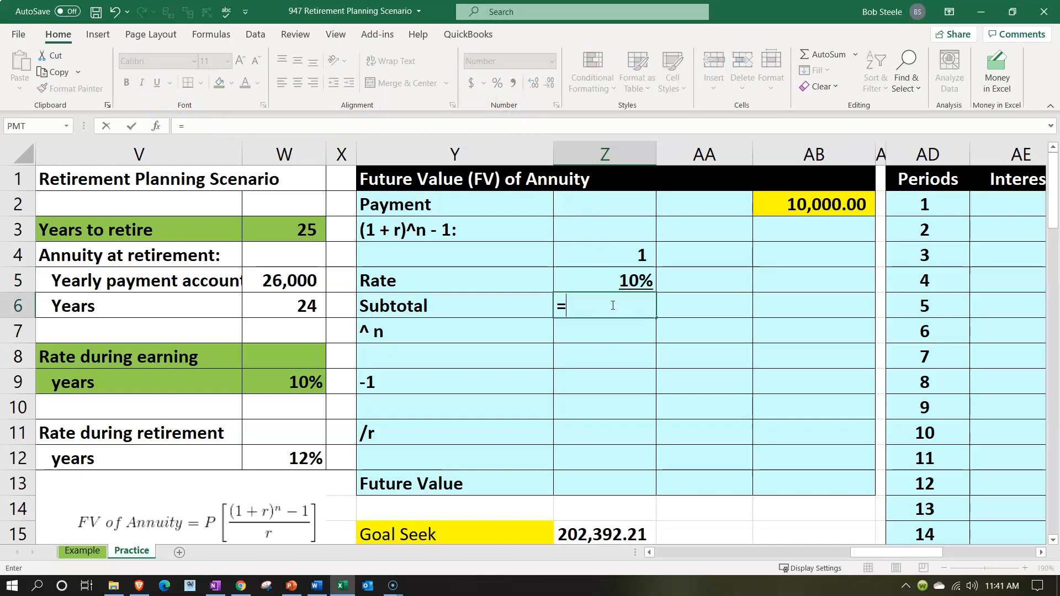
key(Up)
key(shift+Up)
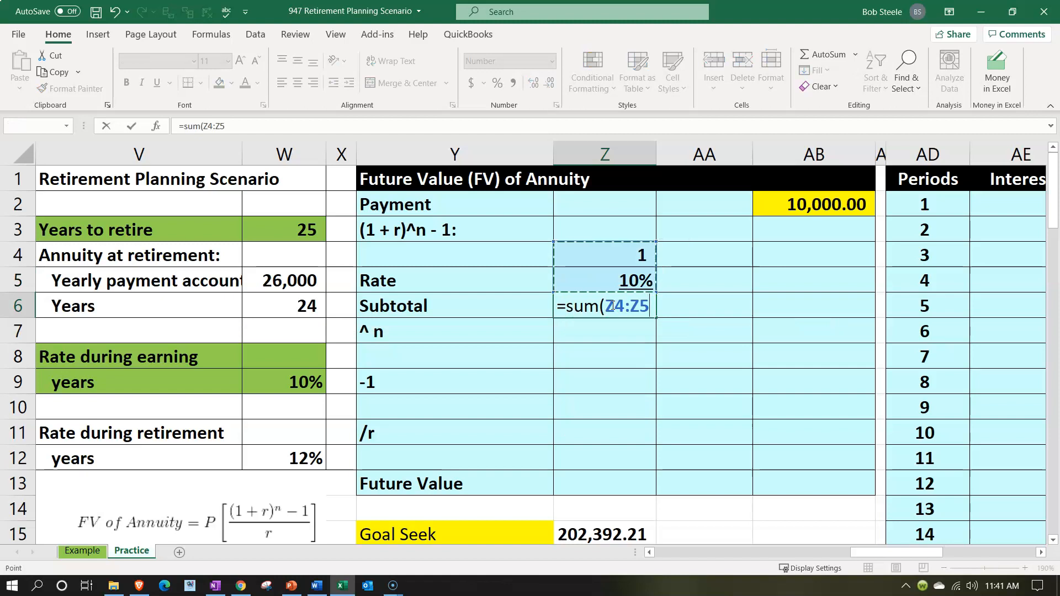
key(Return)
click(612, 304)
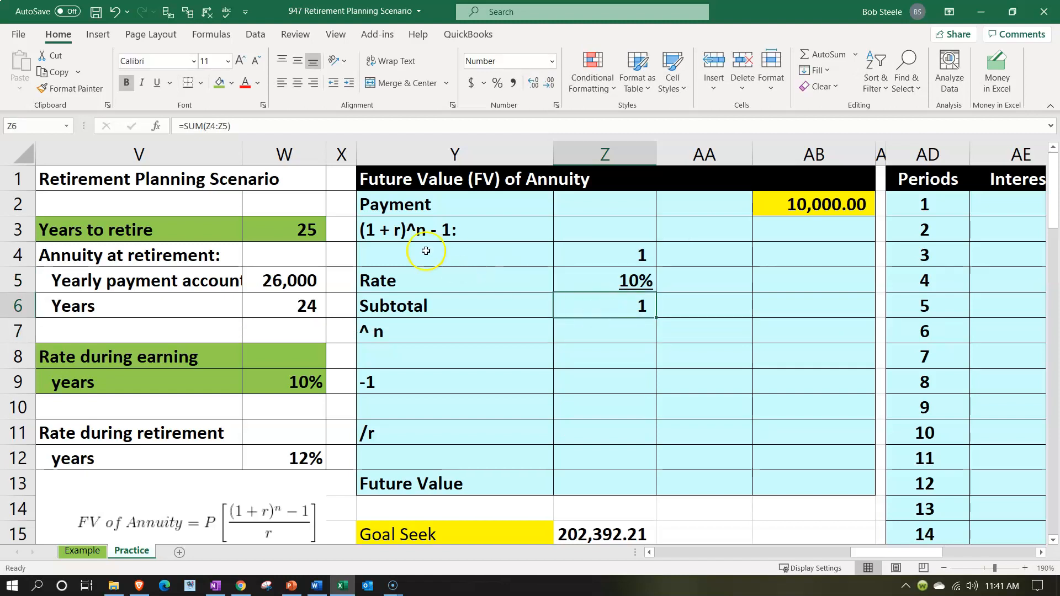
click(497, 84)
key(Down)
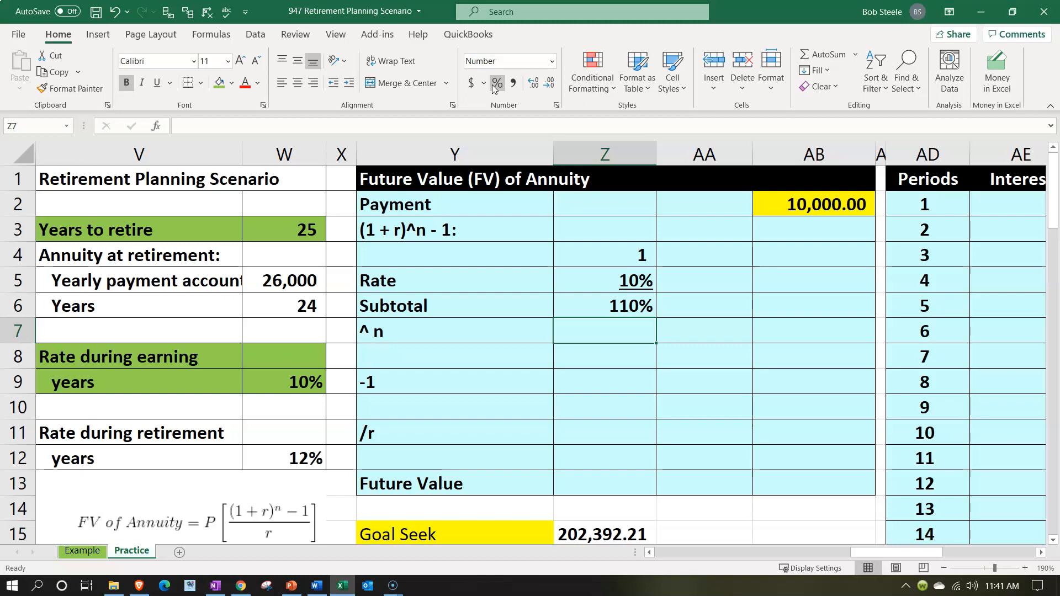
Link the exponent n in Z7 to the years to retire with =W3
text(=)
key(Left)
key(Left)
key(Left)
key(Up)
key(Up)
key(Up)
key(Up)
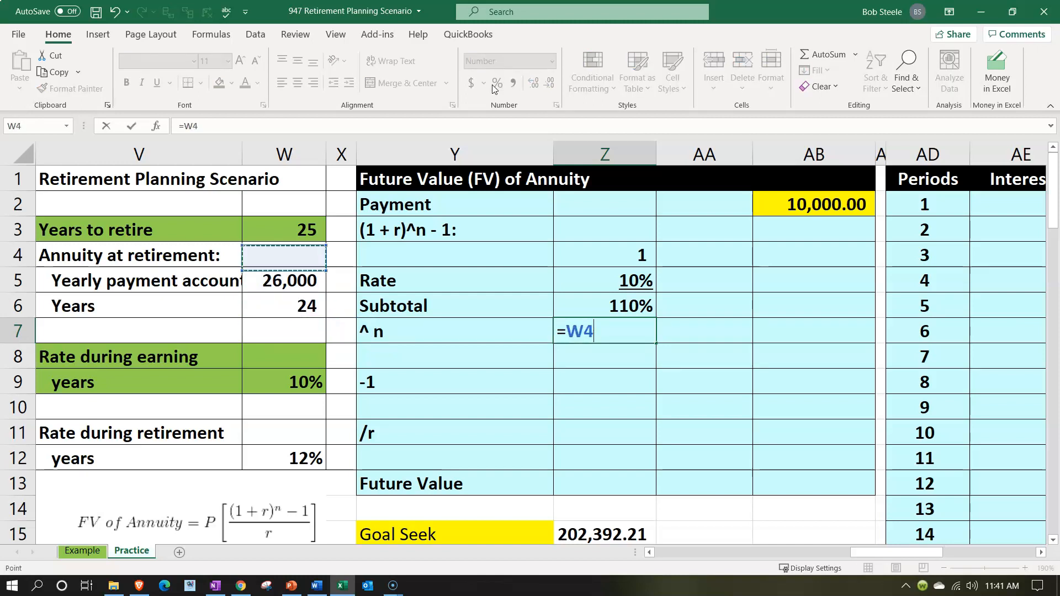
key(Return)
Try raising the subtotal to the power of n in AA8 with =Z6^Z7, and clear the cell
key(Right)
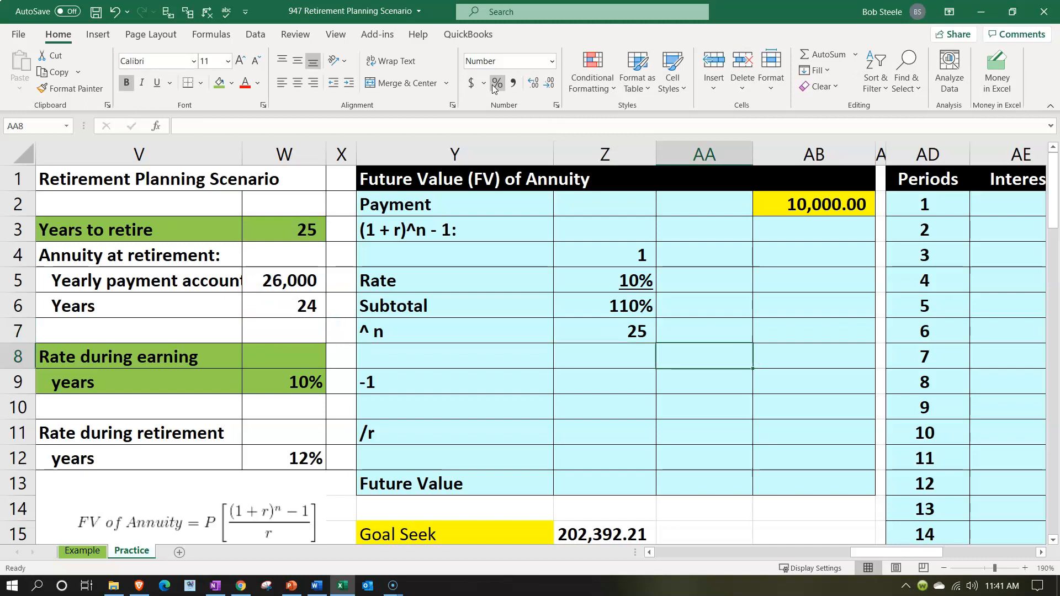
text(=)
key(Left)
key(Up)
key(Up)
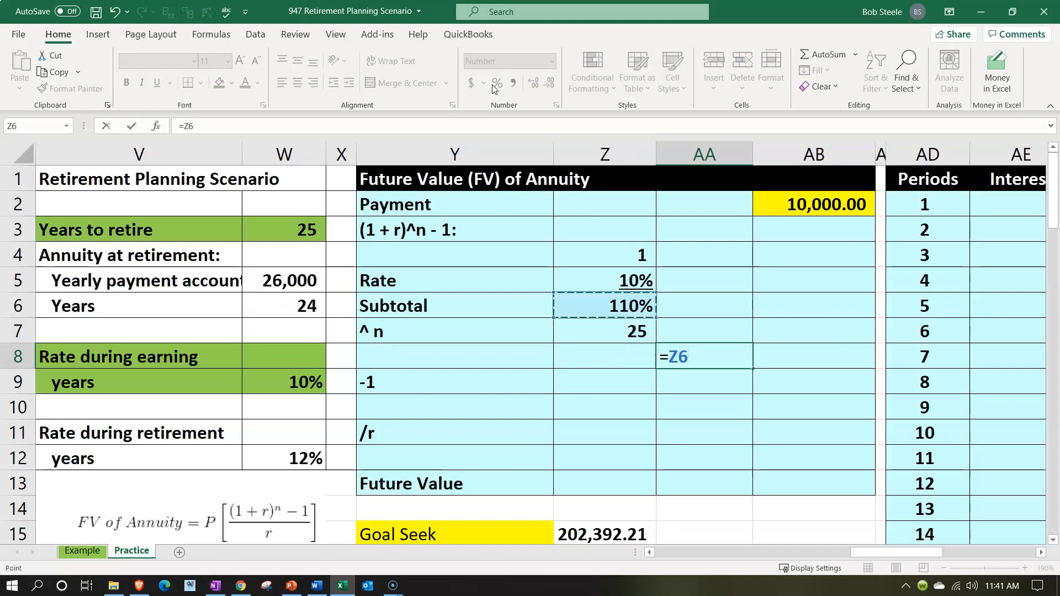
text(^)
key(Left)
key(Up)
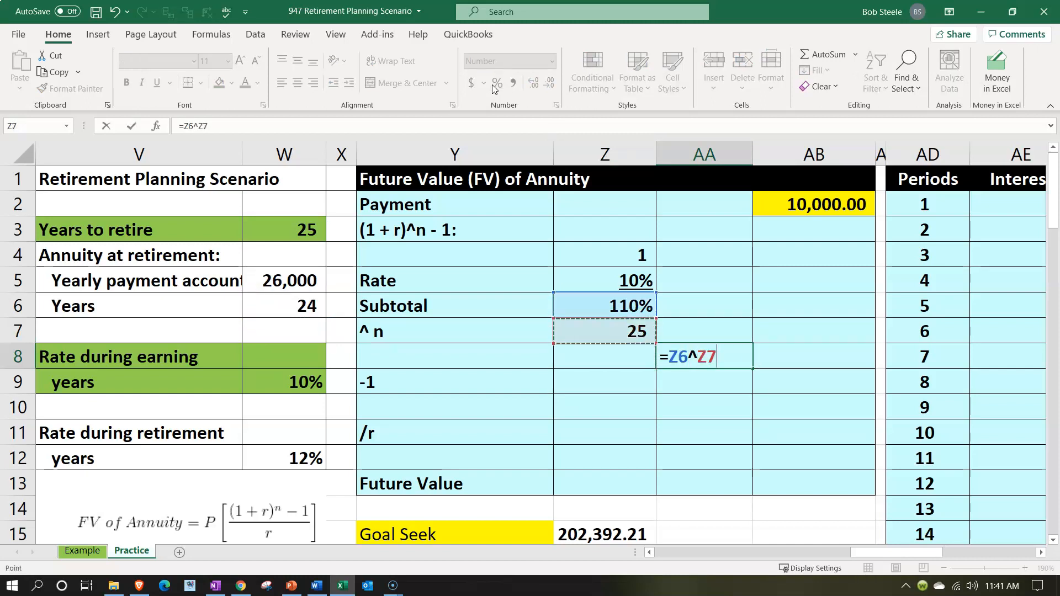
key(Return)
key(Up)
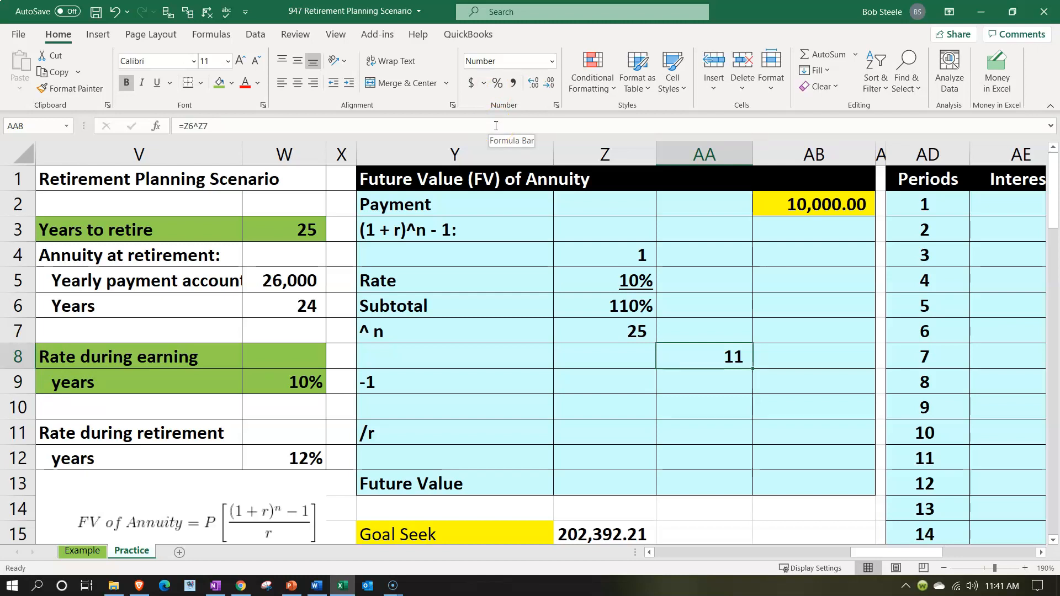
click(710, 349)
key(Delete)
key(Left)
Underline the exponent in Z7 and calculate the power in Z8 with =Z6^Z7
click(596, 337)
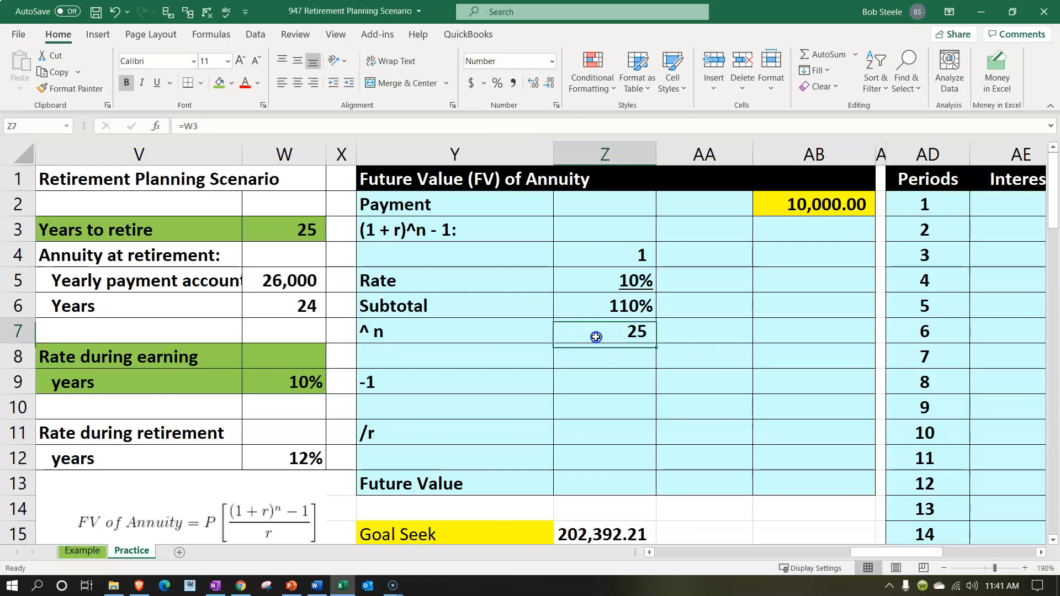
click(159, 83)
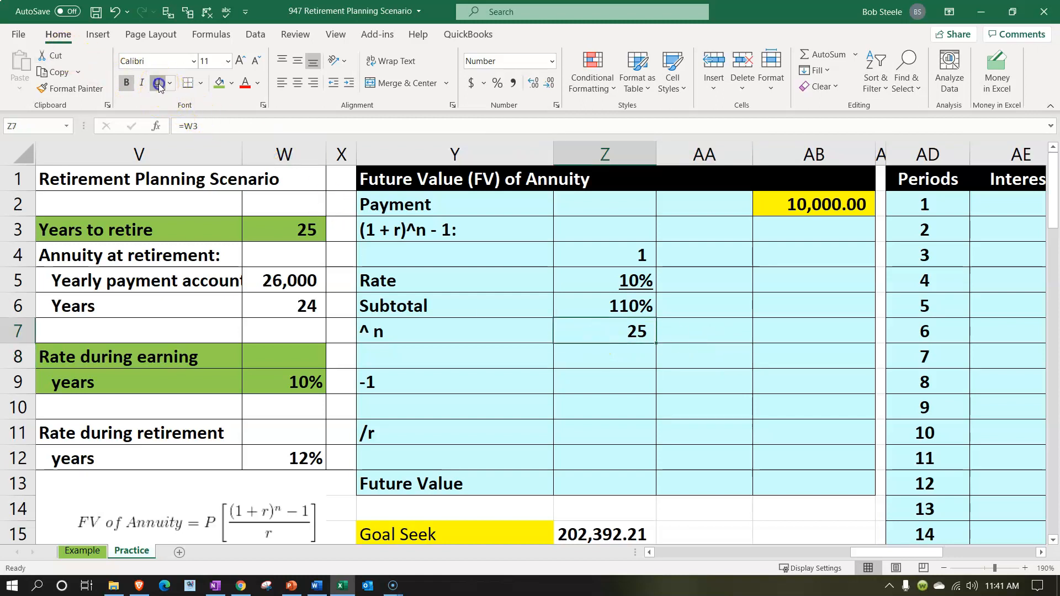
key(Return)
text(=)
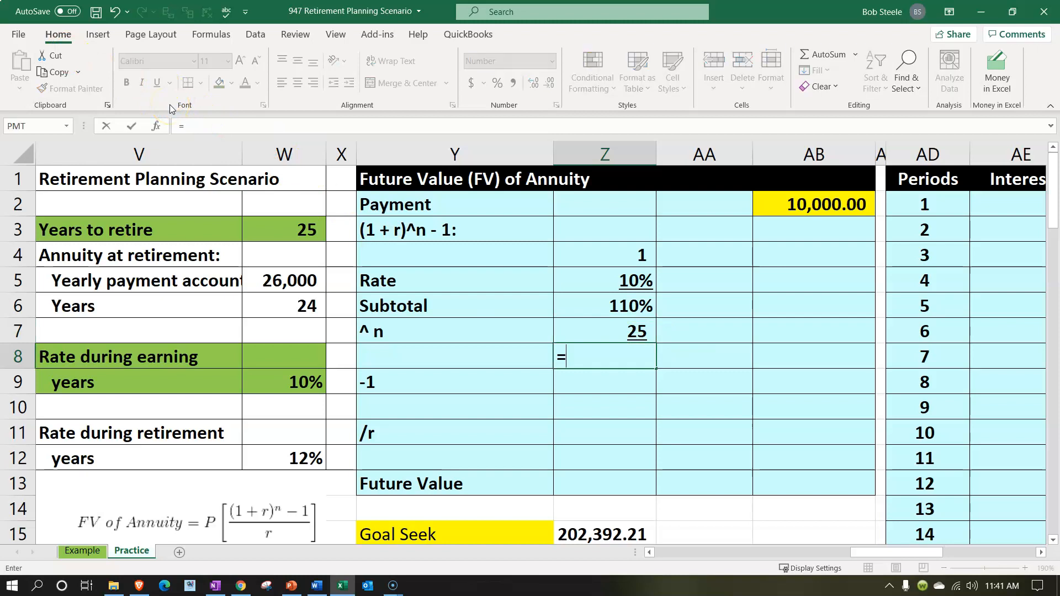
key(Up)
key(Up)
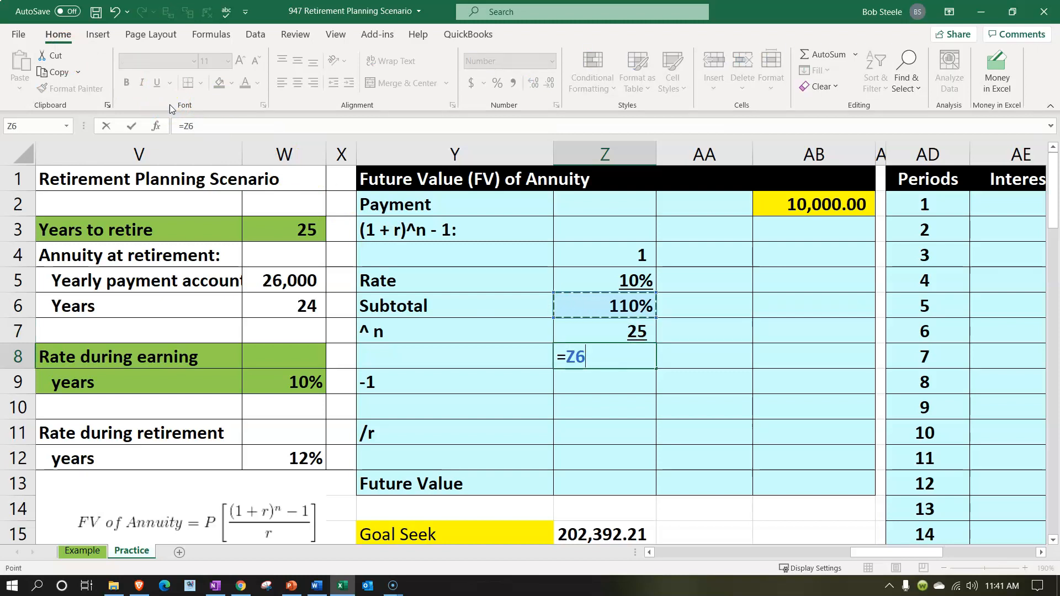
text(*)
key(BackSpace)
text(^)
key(Up)
key(Return)
key(Up)
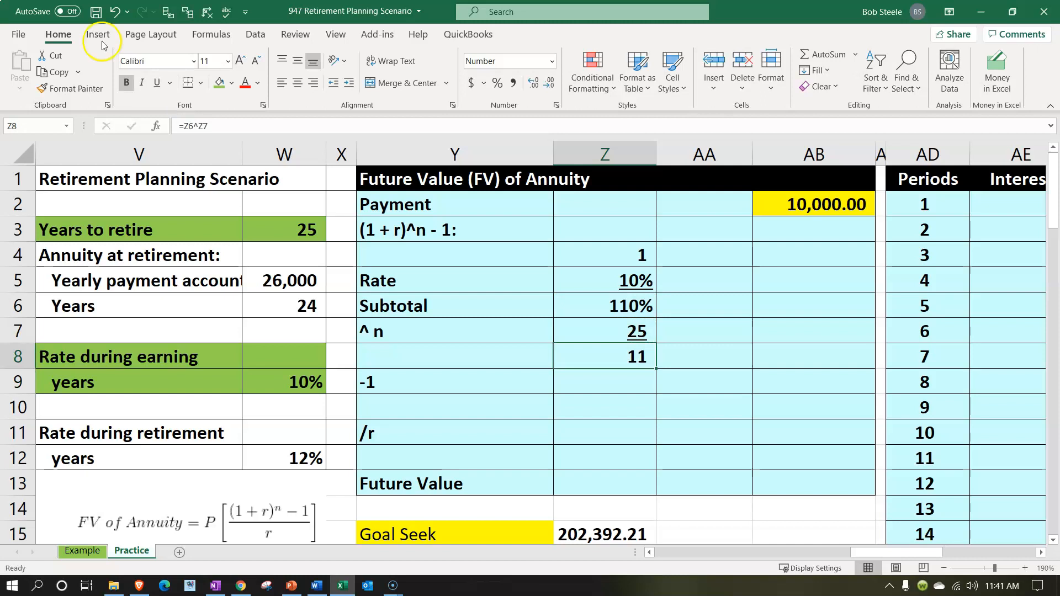
Display the power result in Z8 with six decimal places
click(532, 86)
click(532, 85)
click(531, 86)
click(532, 86)
click(531, 85)
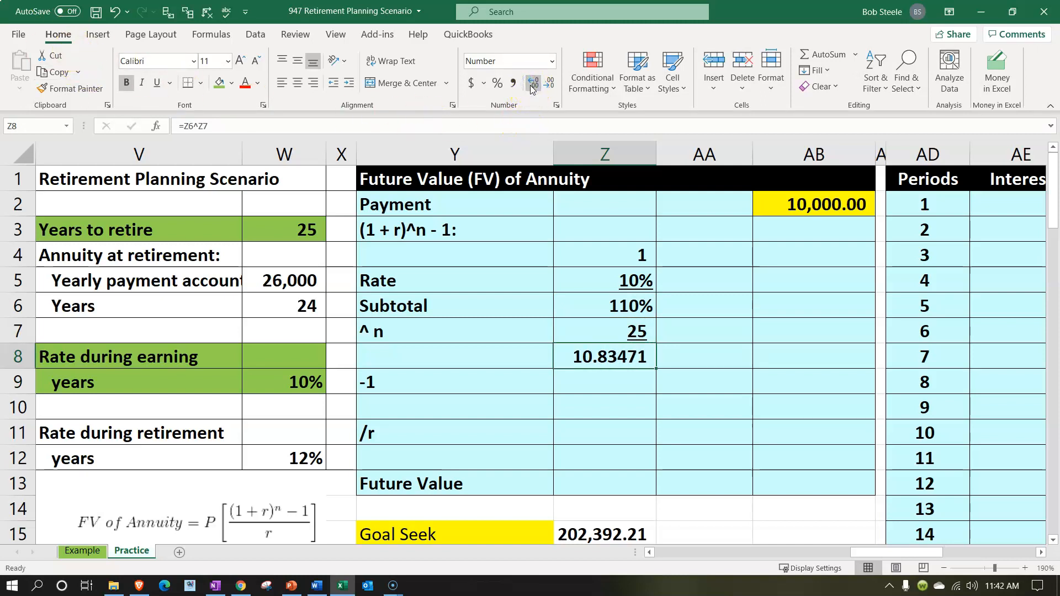
click(531, 85)
Enter 1 in Z9 on the -1 row and underline it
click(610, 379)
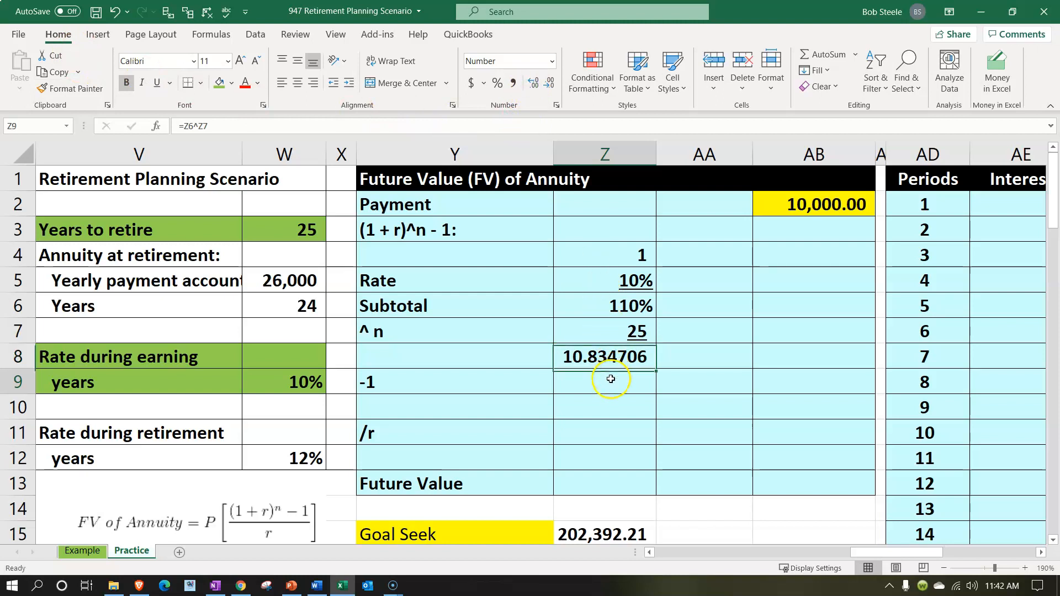
text(1)
key(Return)
click(611, 379)
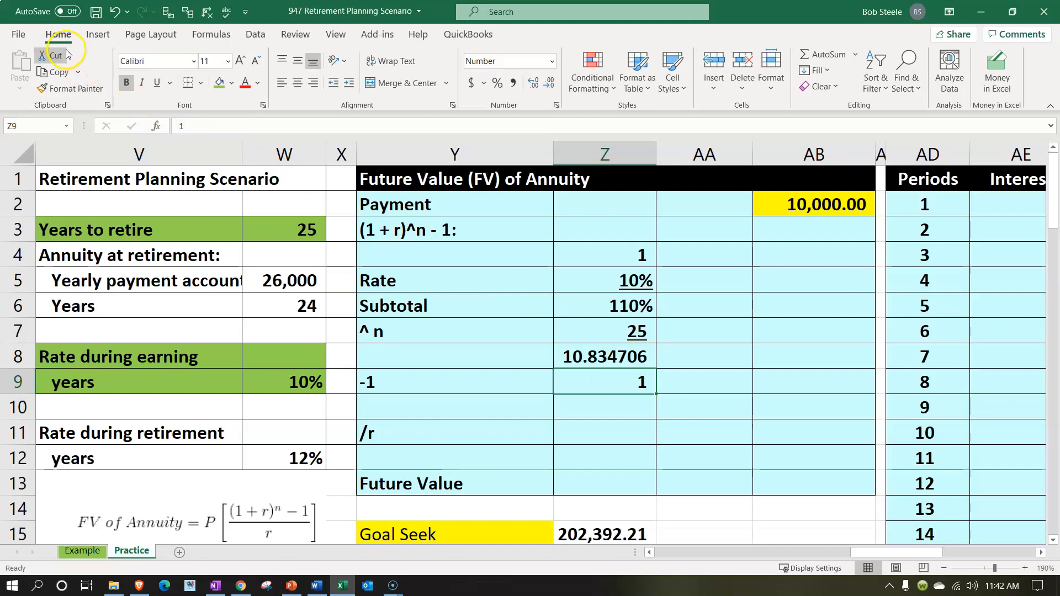
click(159, 84)
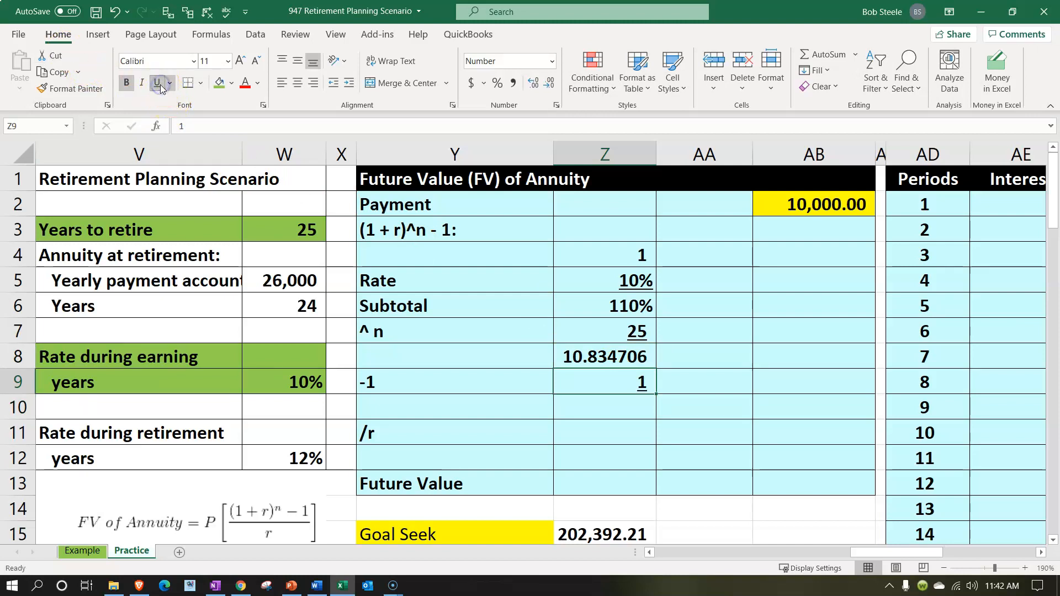
Calculate the numerator of the annuity formula in AA10 with =Z8-Z9
key(Return)
key(Right)
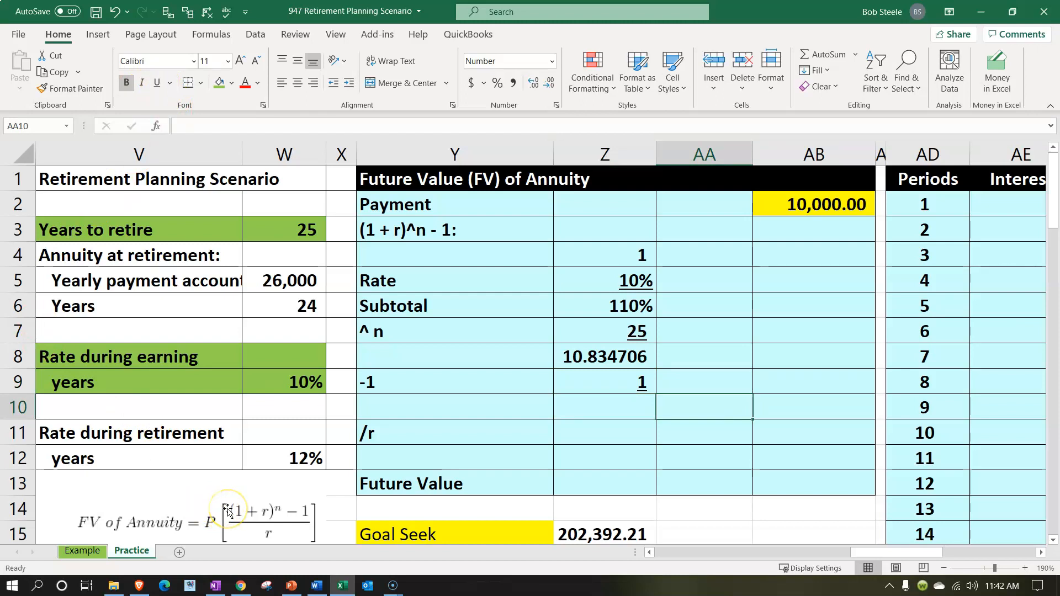
text(=)
key(Left)
key(Up)
key(Up)
text(-)
key(Left)
key(Up)
key(ctrl+Return)
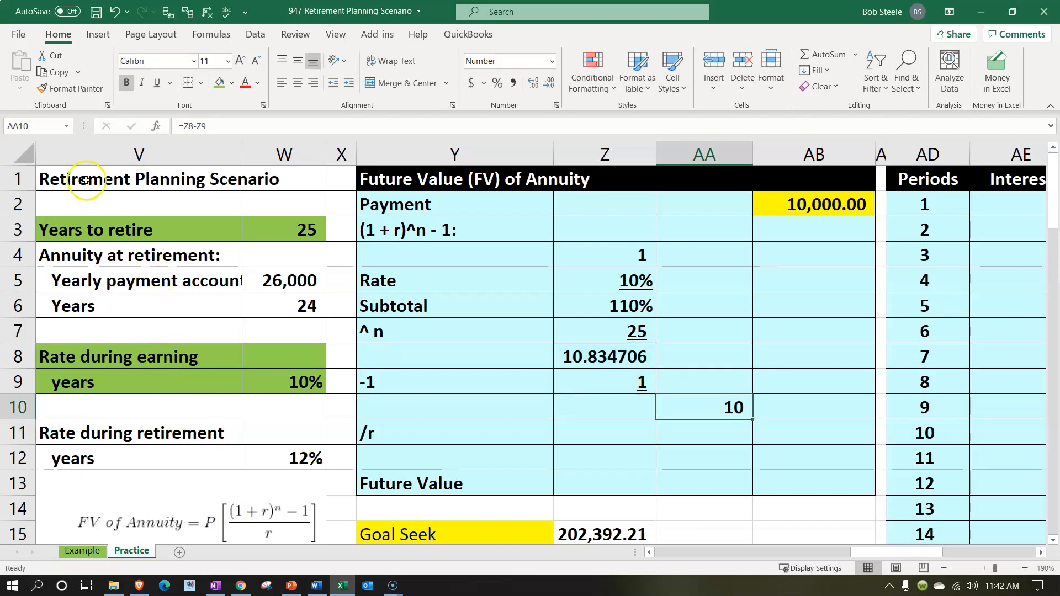
Display the numerator in AA10 with six decimal places
click(529, 83)
click(529, 82)
click(529, 83)
click(529, 83)
click(529, 83)
click(529, 83)
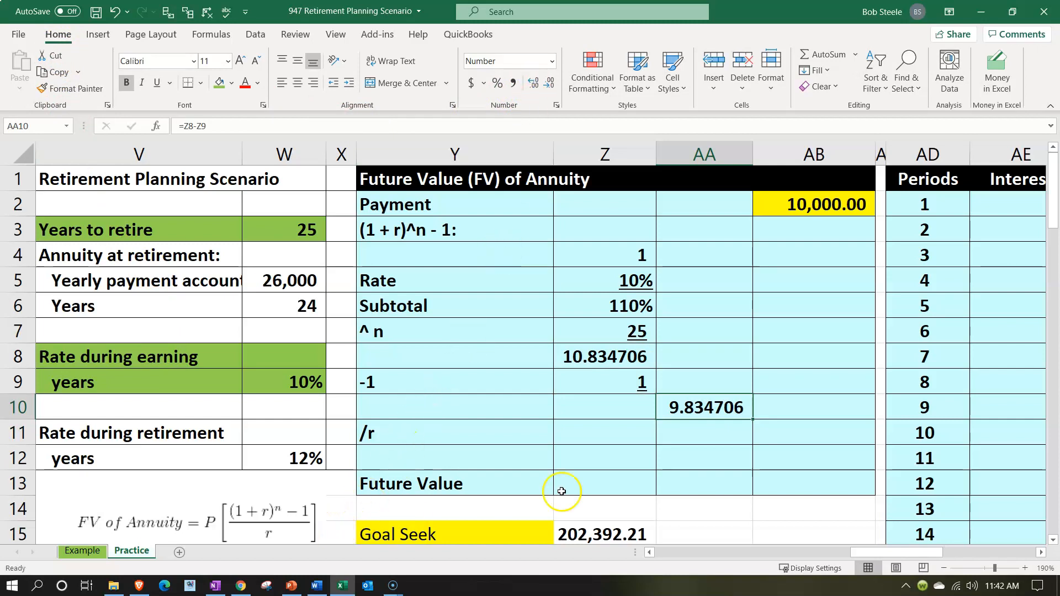
Link the divisor r in AA11 to the earning-years rate with =W9, and reselect the cell
click(682, 437)
text(=)
key(Left)
key(Left)
key(Left)
key(Left)
key(Up)
key(Up)
key(Return)
click(683, 437)
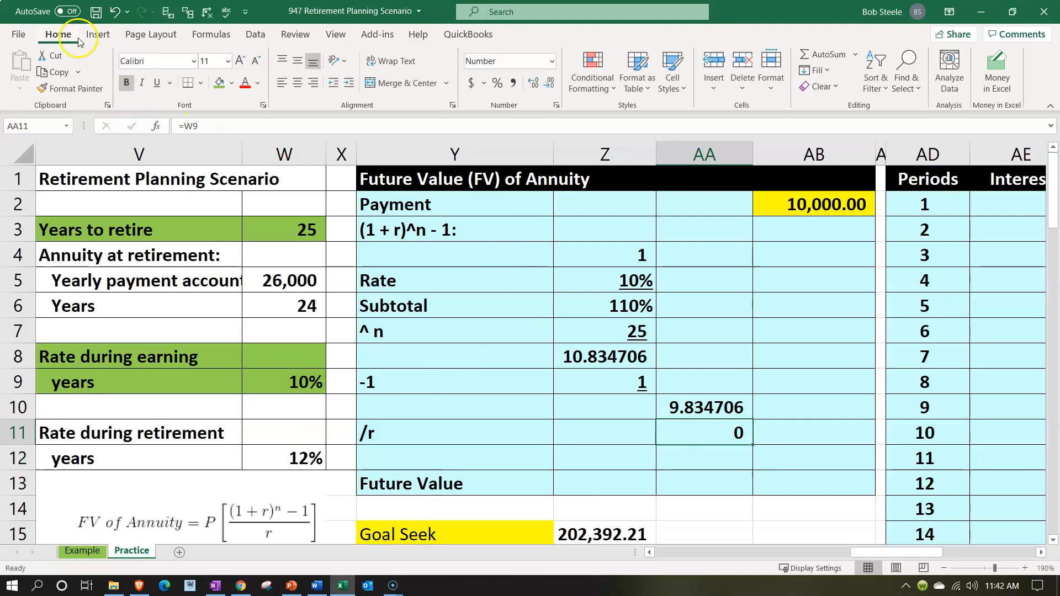
Format the divisor r in AA11 as a percentage and underline it
click(496, 84)
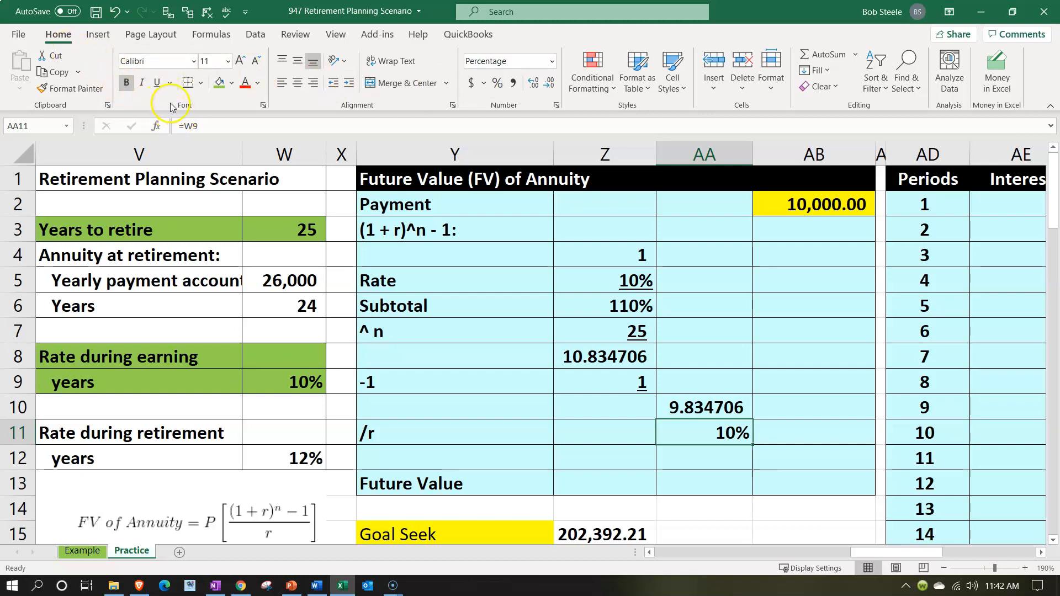
click(157, 83)
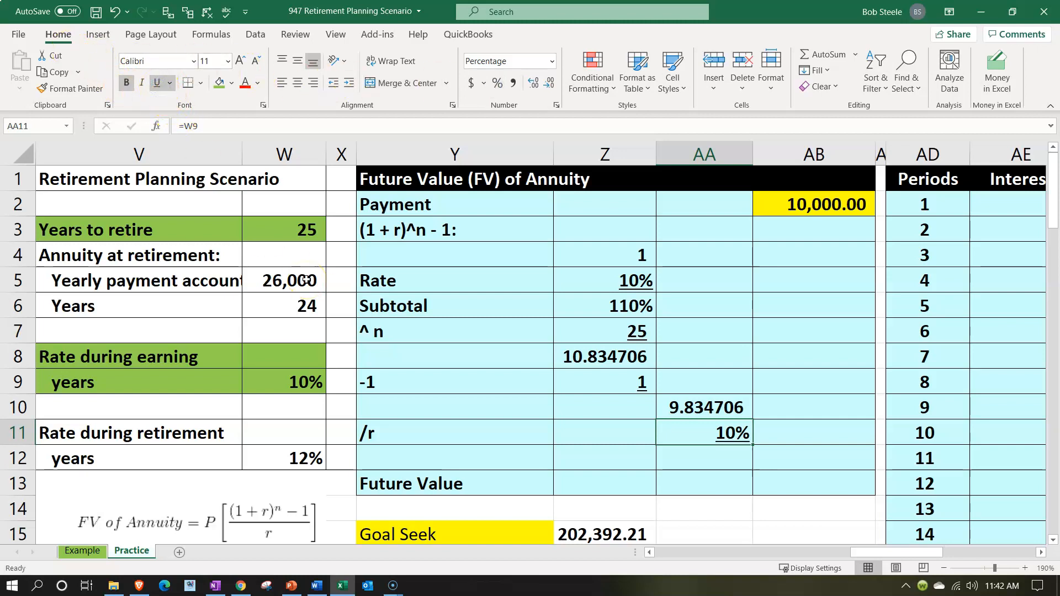
Calculate the annuity factor in AB12 by dividing the numerator by the rate with =AA10/AA11
key(Down)
key(Right)
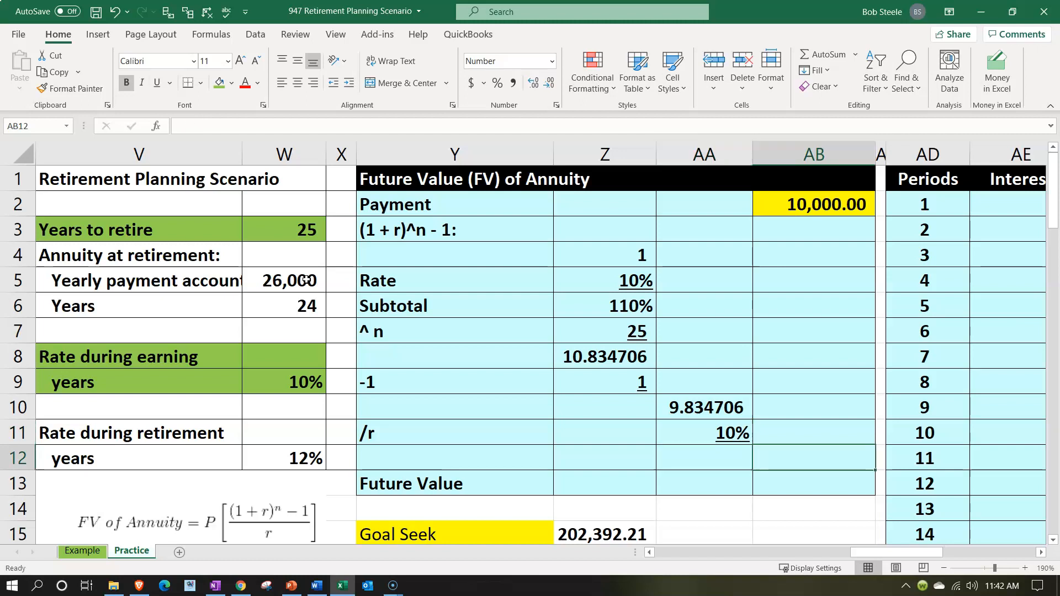
text(=)
key(Left)
key(Up)
key(Up)
text(/)
key(Left)
key(Up)
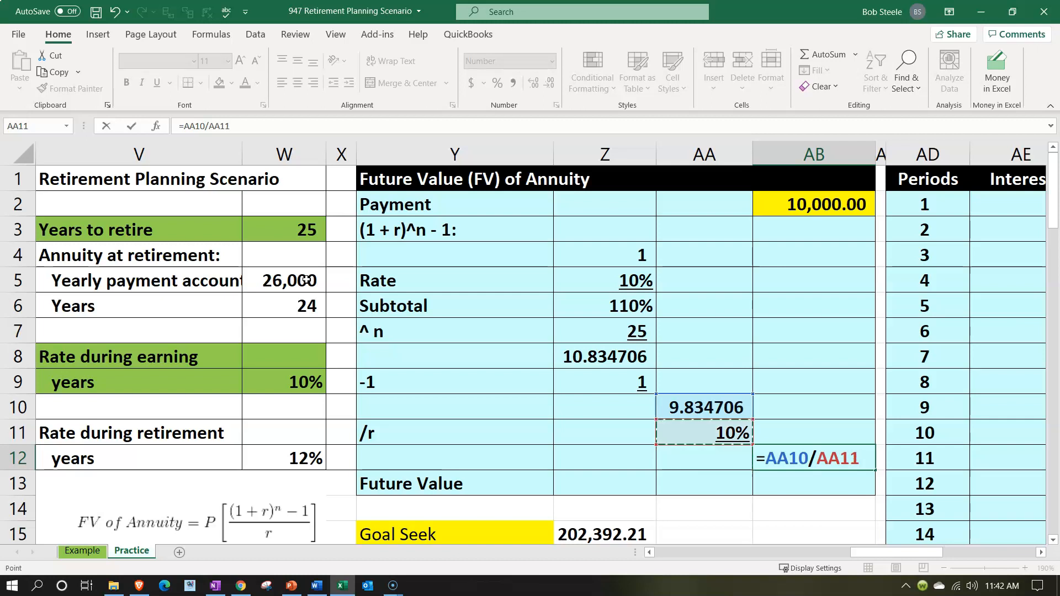
key(Return)
key(Up)
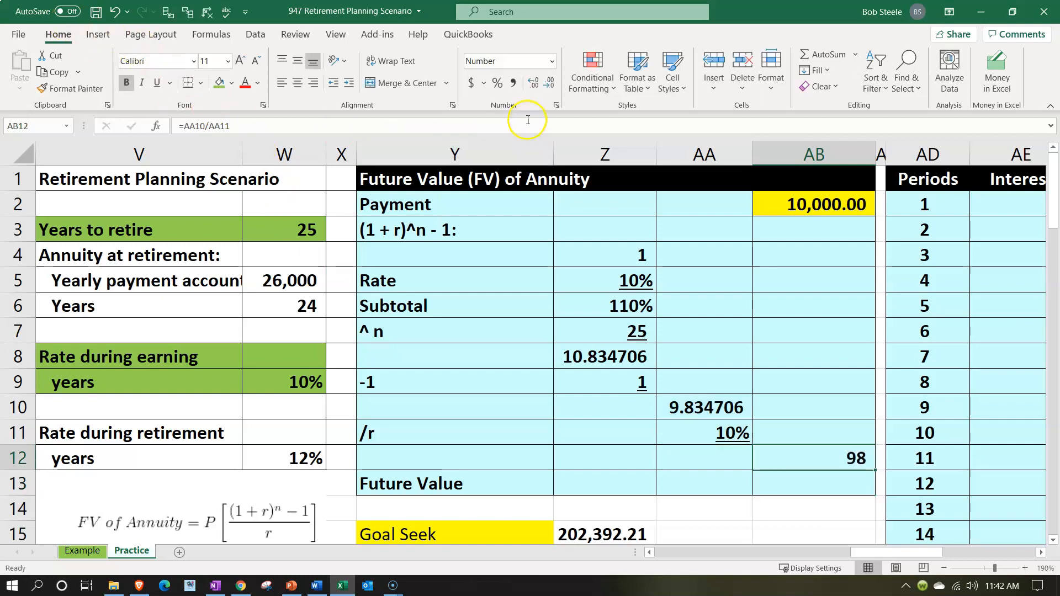
Display the annuity factor in AB12 with six decimal places and underline it
click(533, 86)
click(533, 85)
click(533, 85)
click(533, 85)
click(533, 86)
click(533, 86)
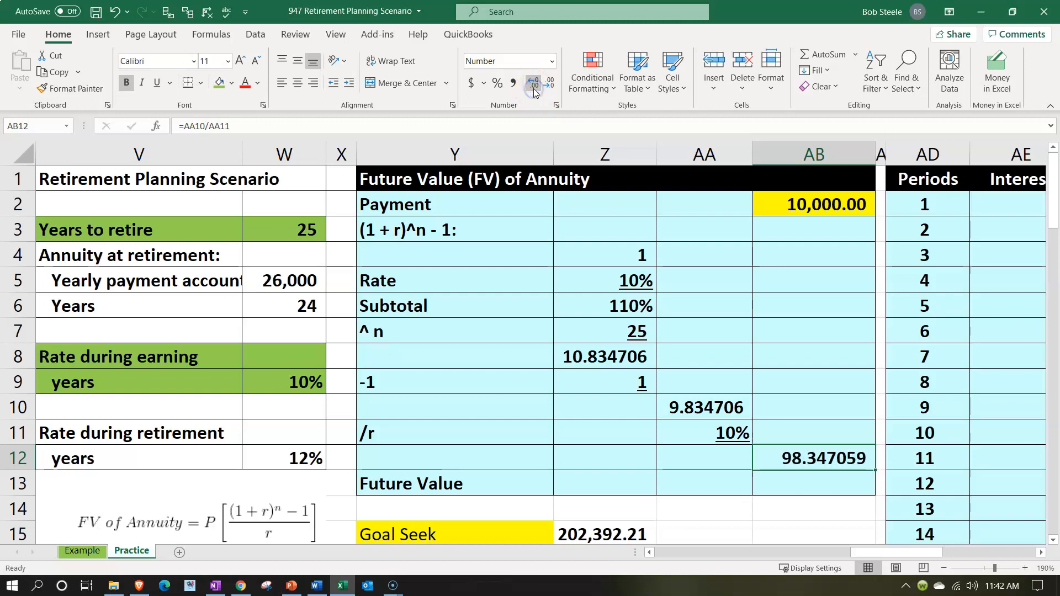
click(157, 82)
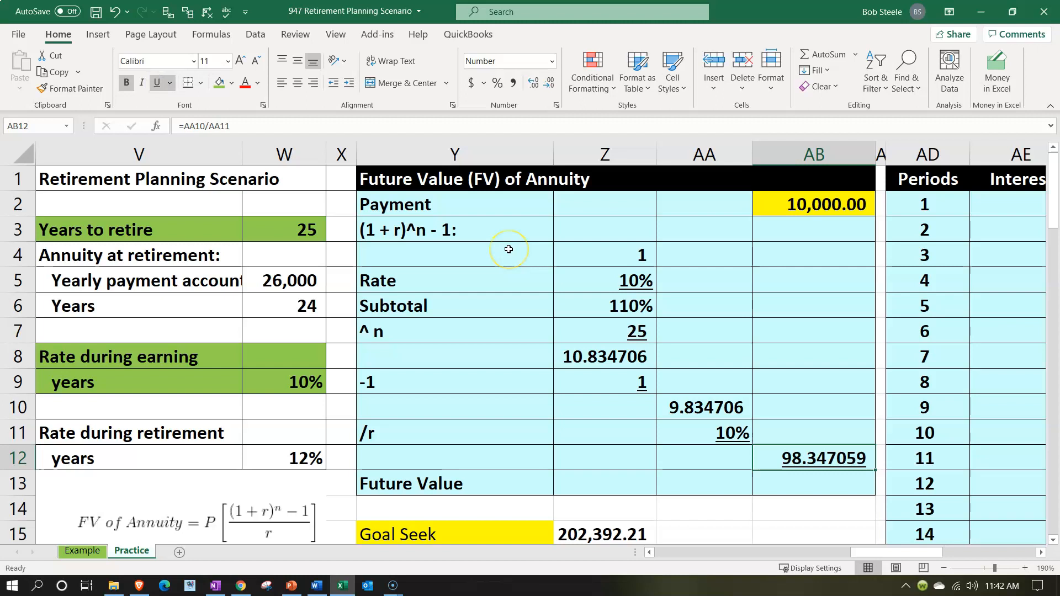
Calculate the Future Value in AB13 by multiplying the payment by the annuity factor with =AB2*AB12
key(Return)
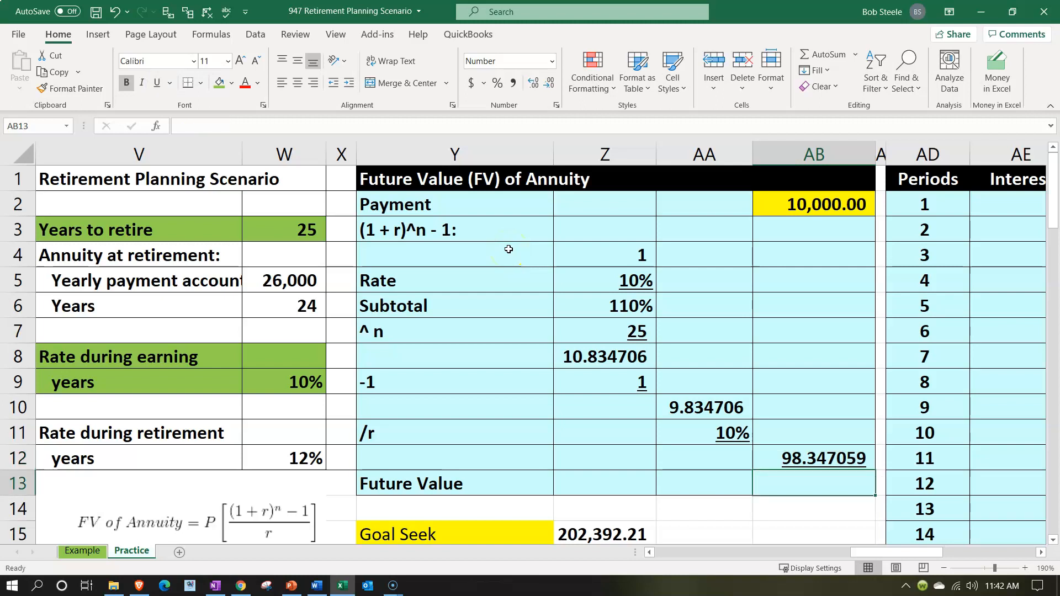
text(=)
key(Up)
key(Up)
key(Up)
key(Up)
key(Up)
key(Up)
key(Up)
key(Up)
key(Up)
key(Up)
key(Up)
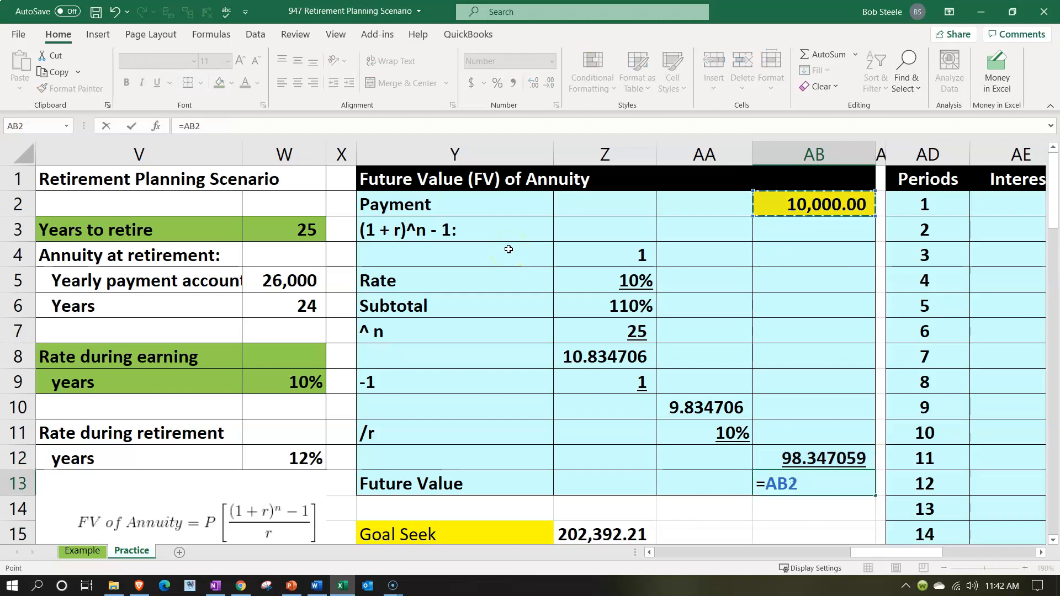
text(*)
key(Up)
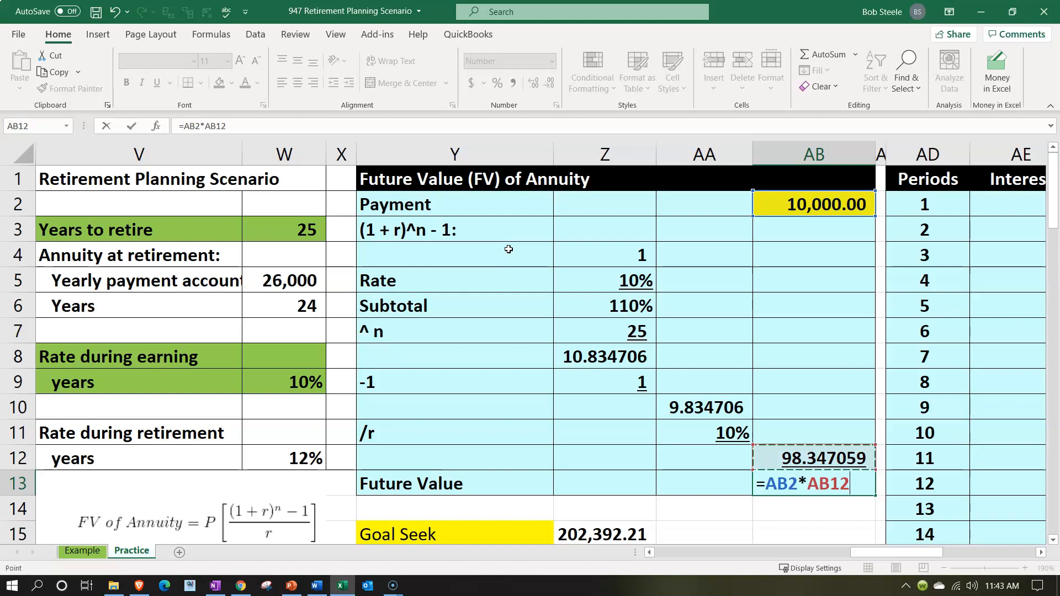
key(Return)
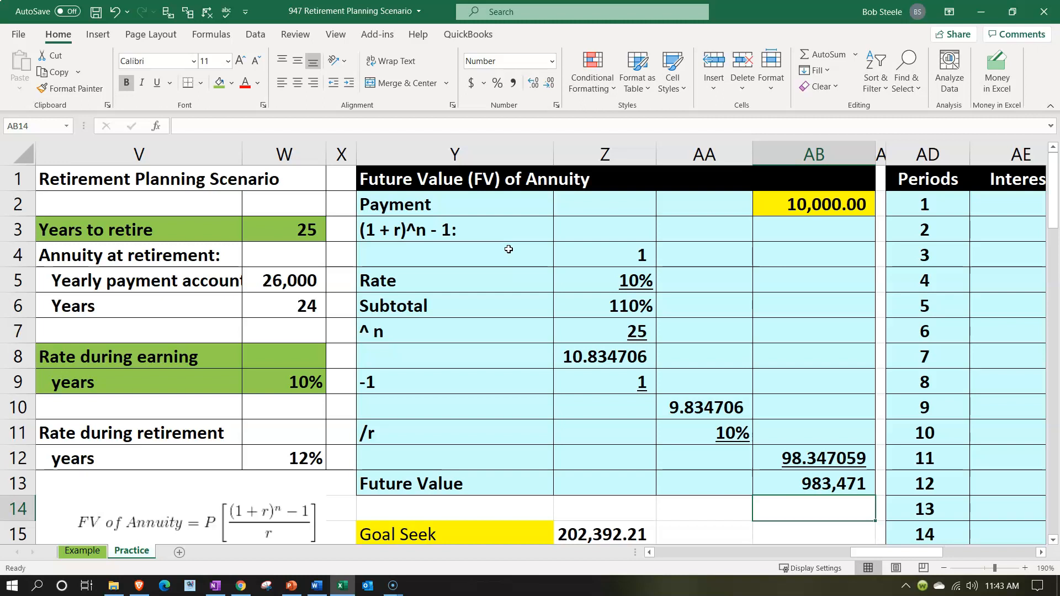
Check the Goal Seek target in Z15 and try yearly payments of 5000 and 3000 in AB2
scroll(670, 471, down, 1)
click(619, 464)
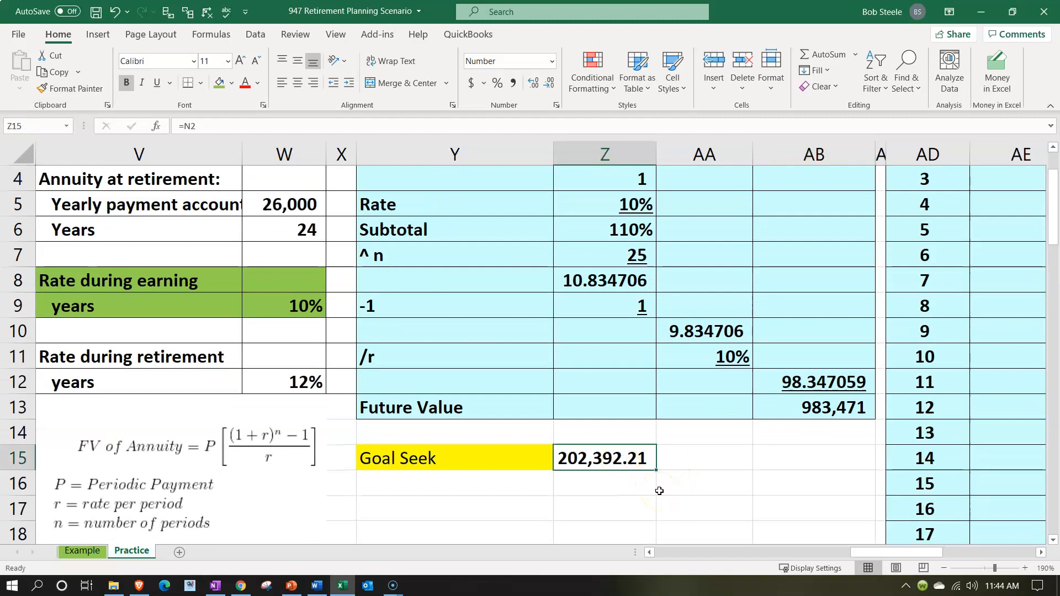
scroll(659, 490, up, 1)
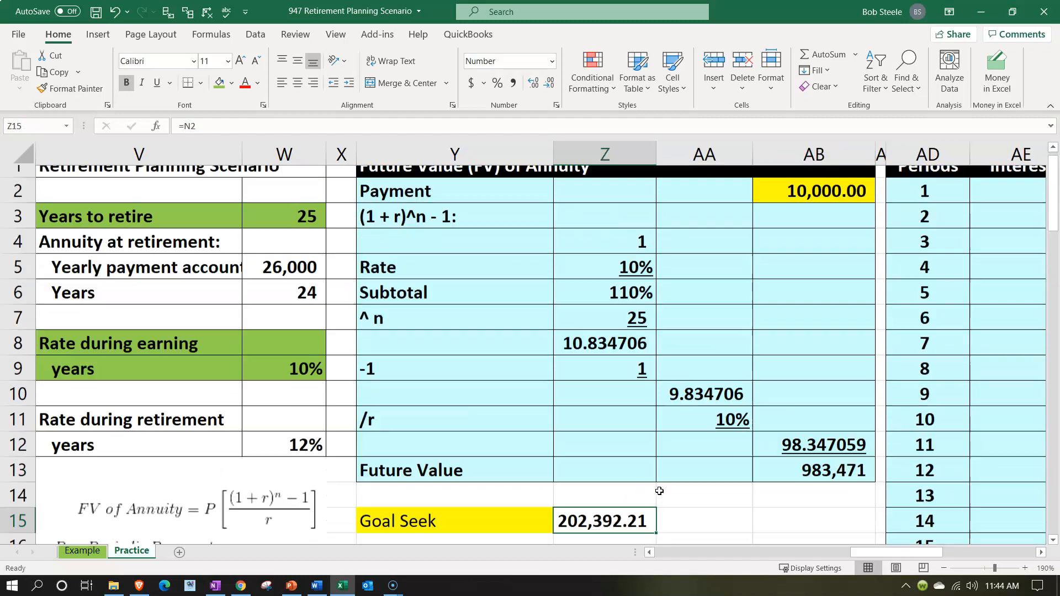
click(819, 209)
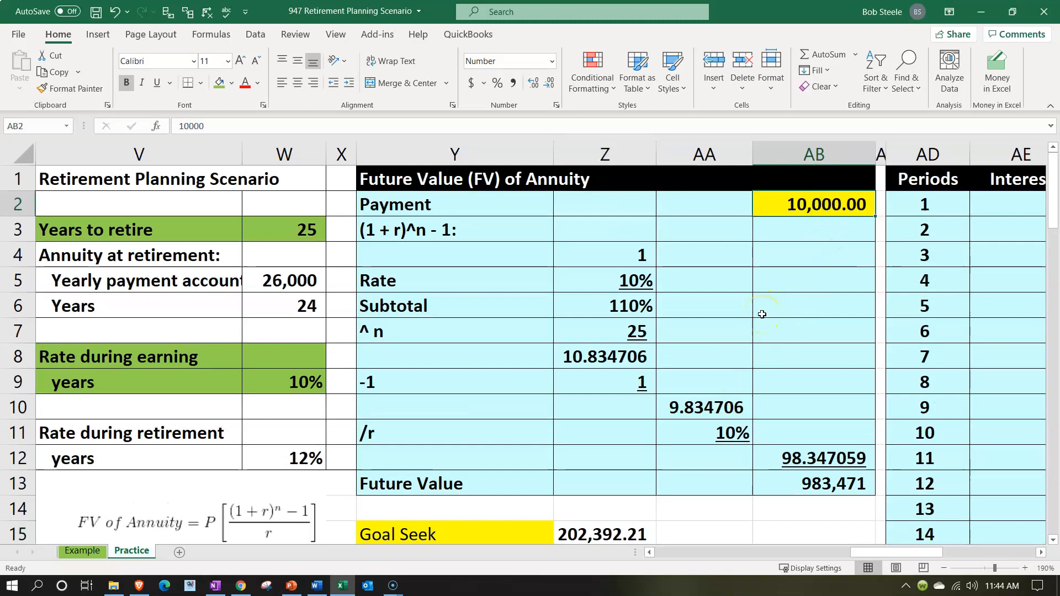
text(5000)
key(Return)
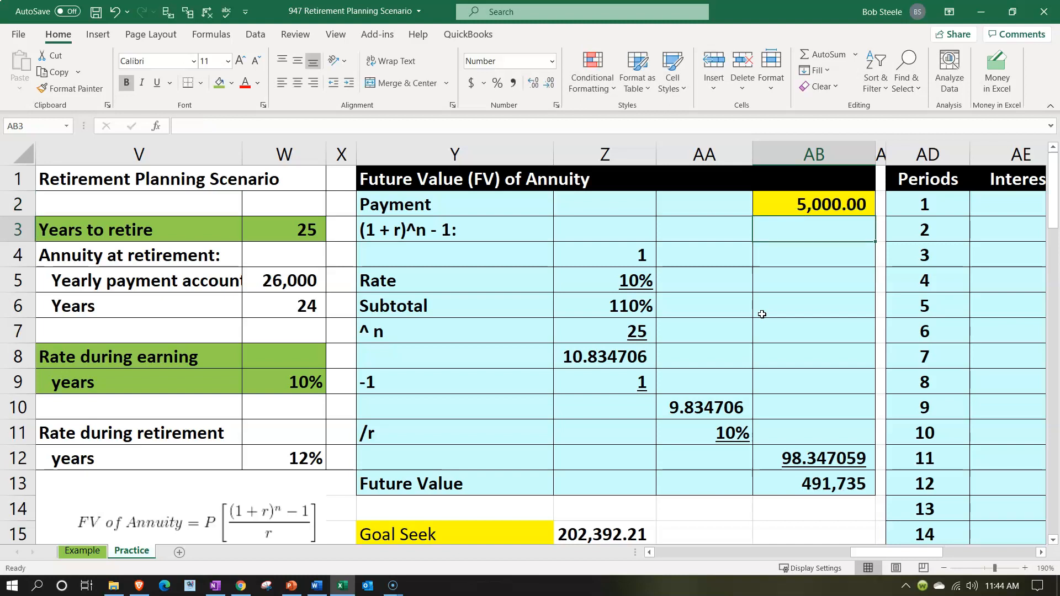
key(Up)
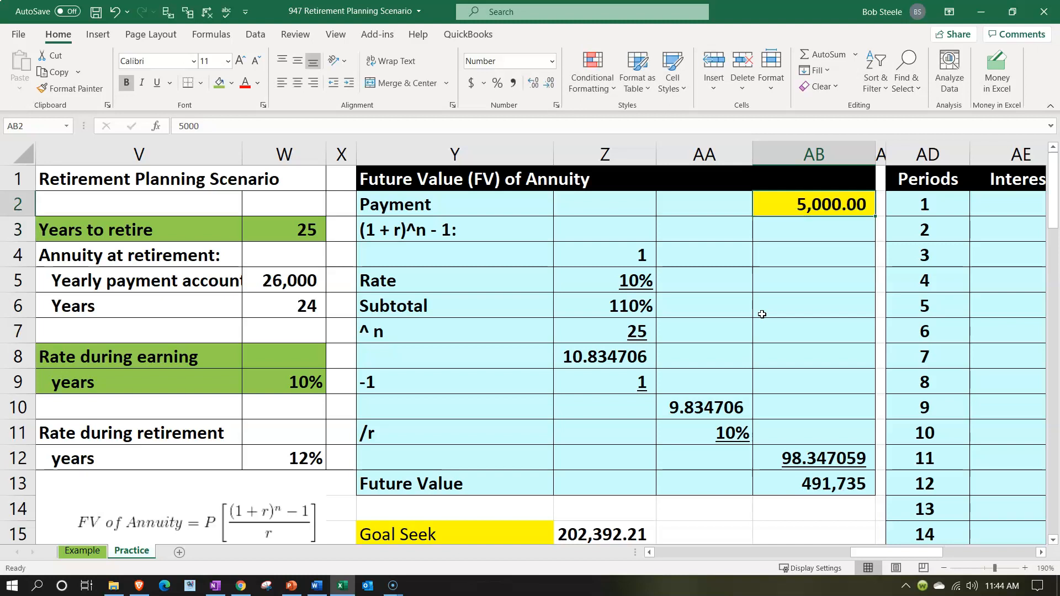
text(3000)
key(Return)
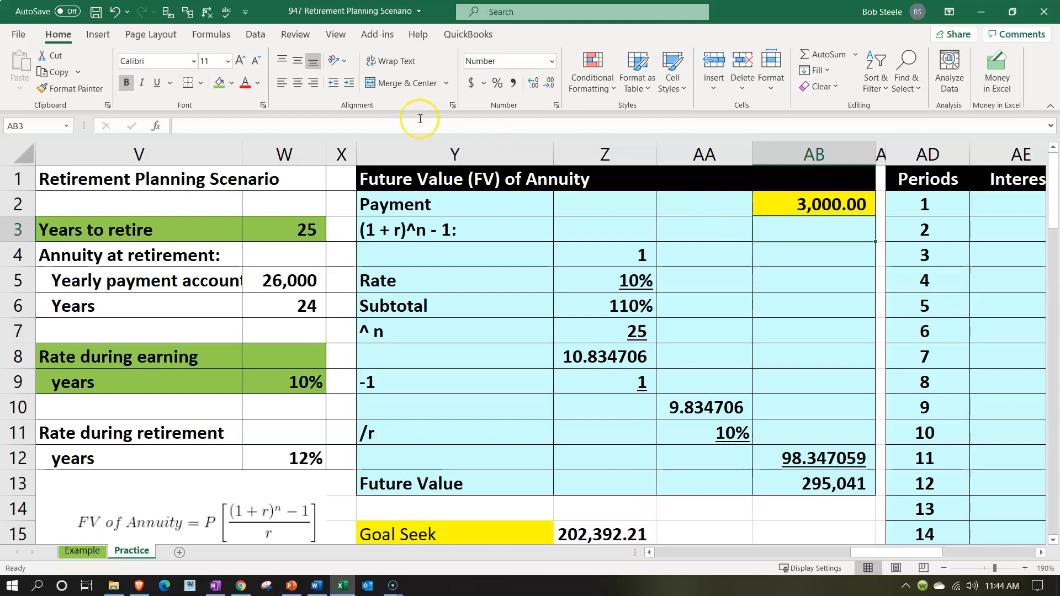
Run Goal Seek to bring the Future Value in AB13 to 202392.21 by changing the payment in AB2, and accept the solution
click(254, 34)
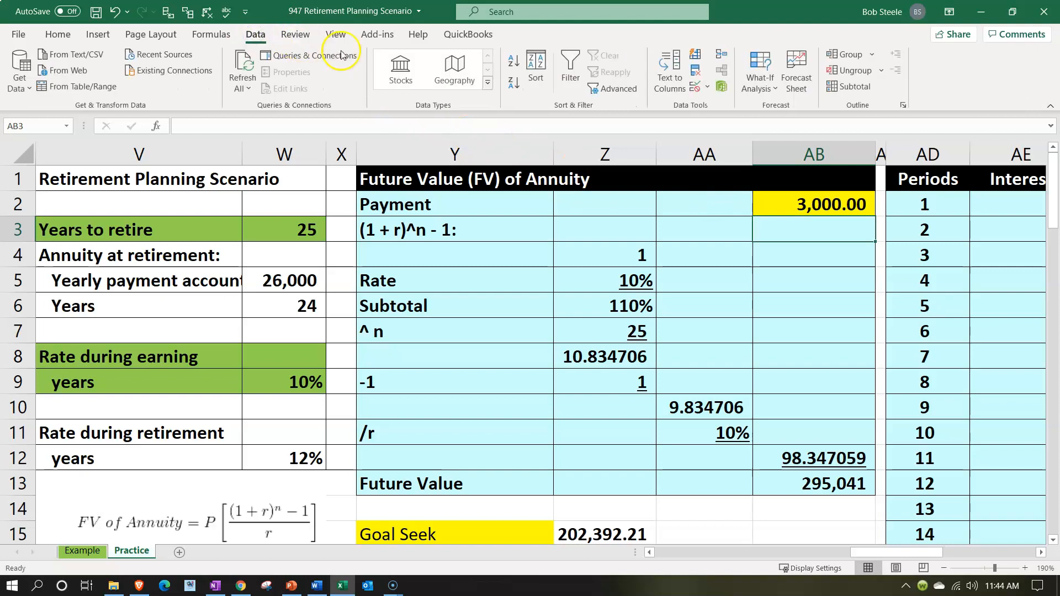
click(760, 82)
click(785, 127)
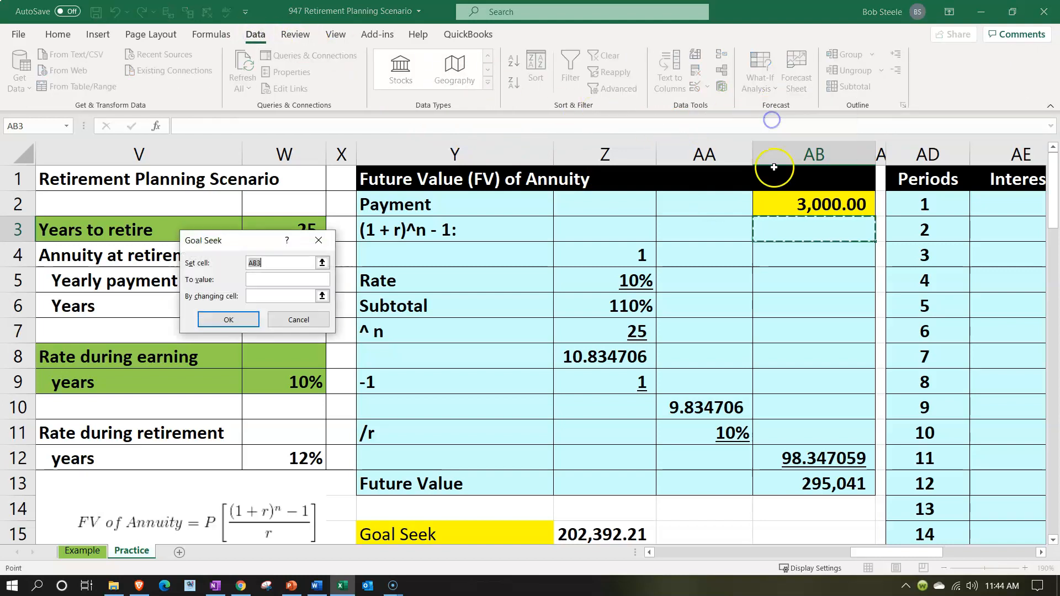
drag(248, 245, 250, 302)
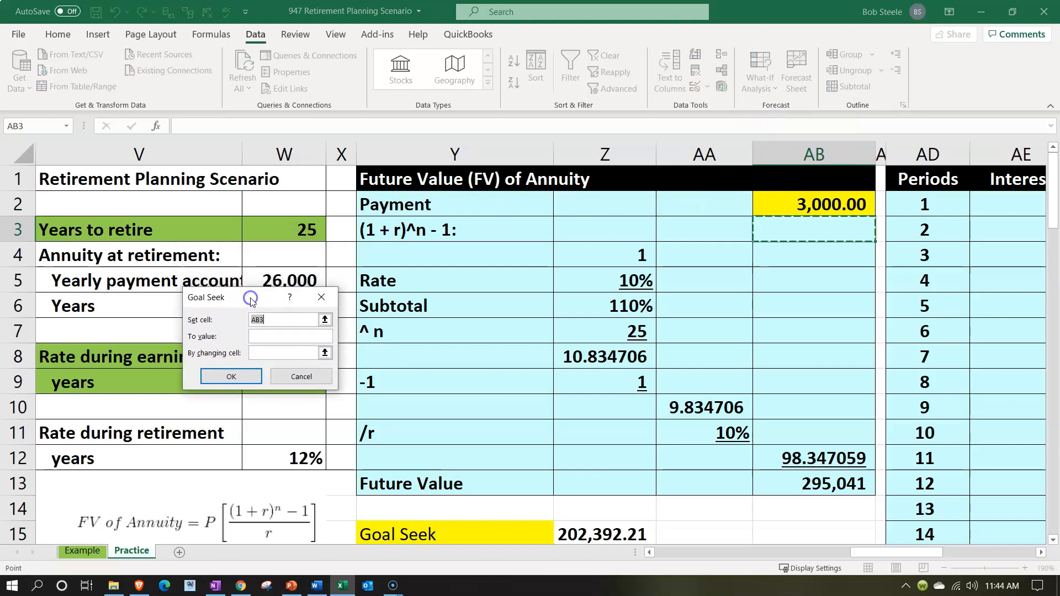
click(780, 483)
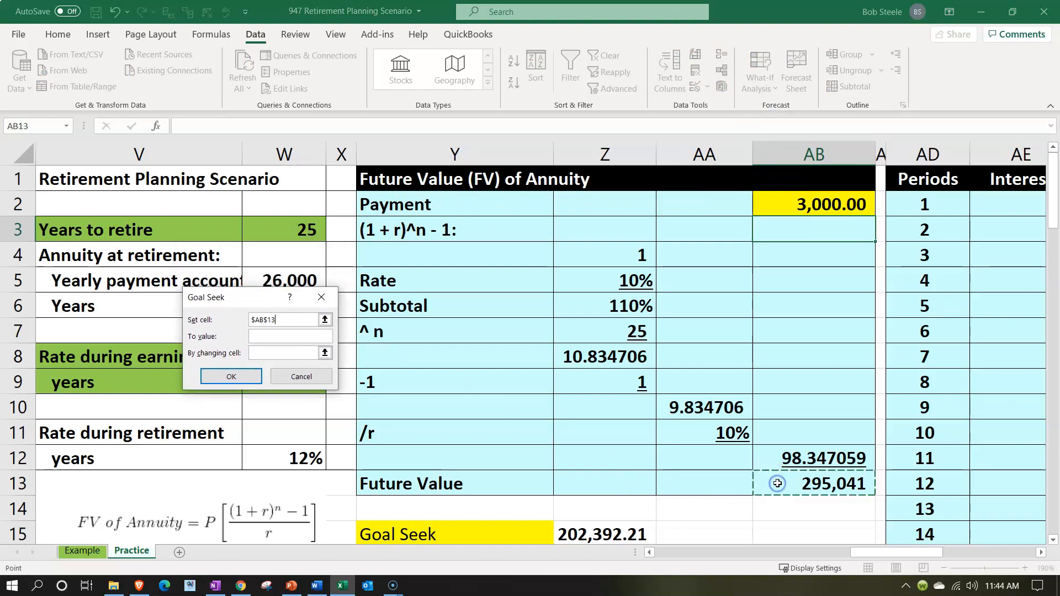
click(288, 340)
text(202392)
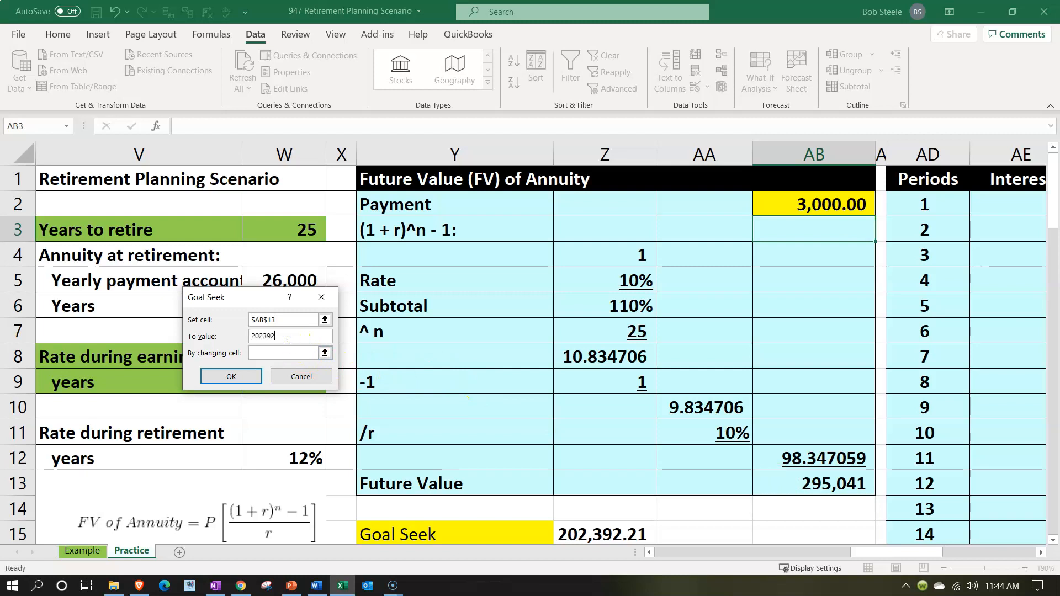
text(.21)
click(283, 354)
click(787, 210)
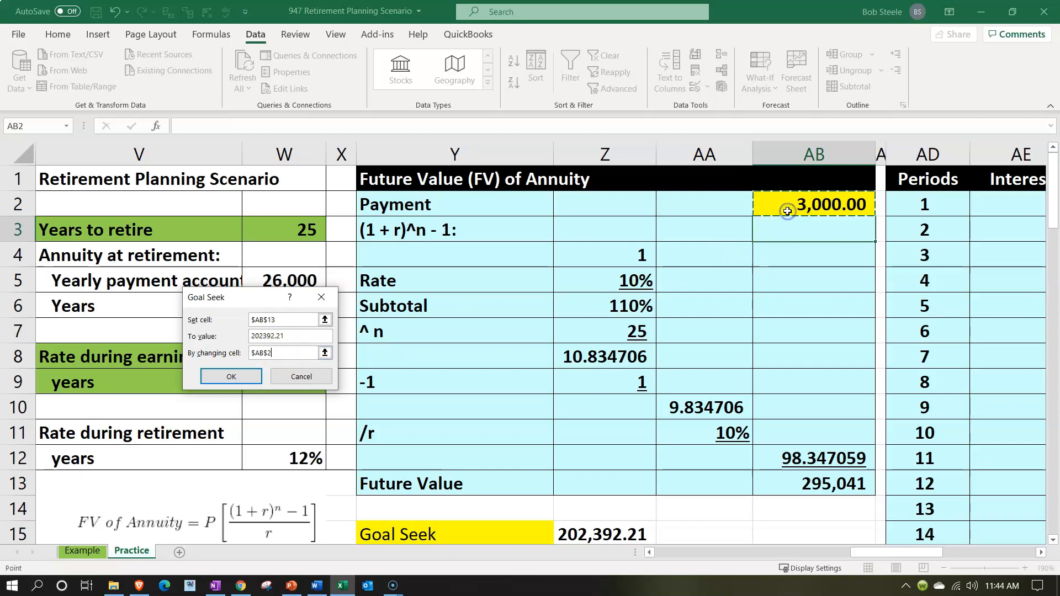
click(238, 379)
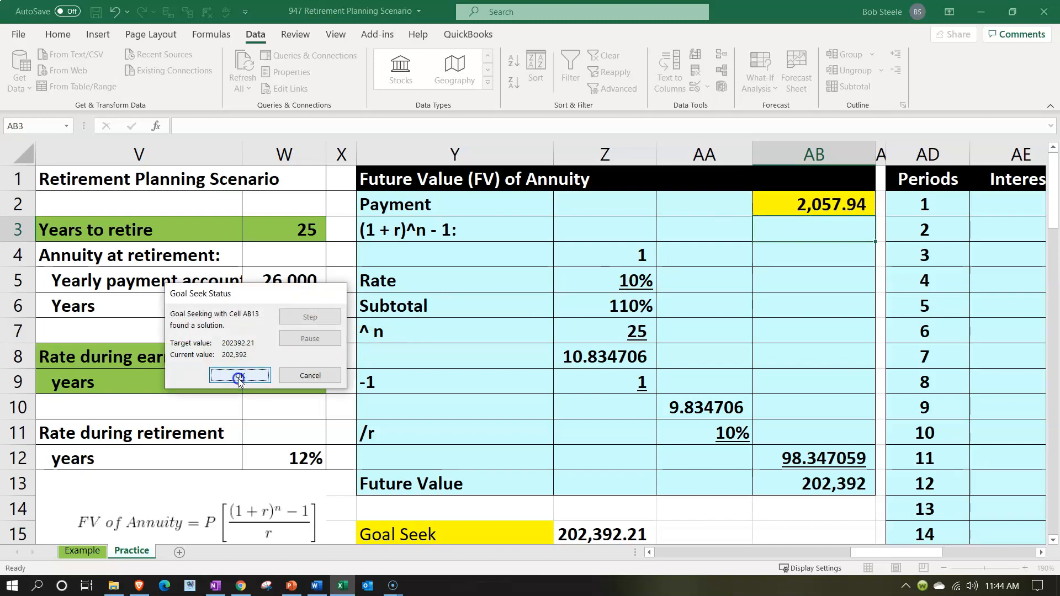
click(239, 378)
click(772, 204)
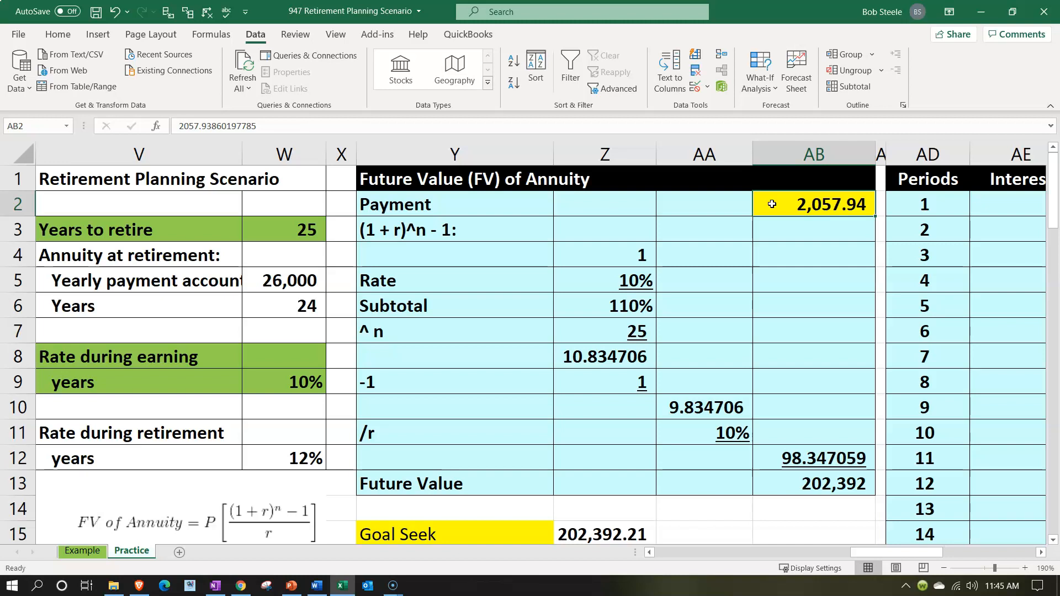
click(303, 517)
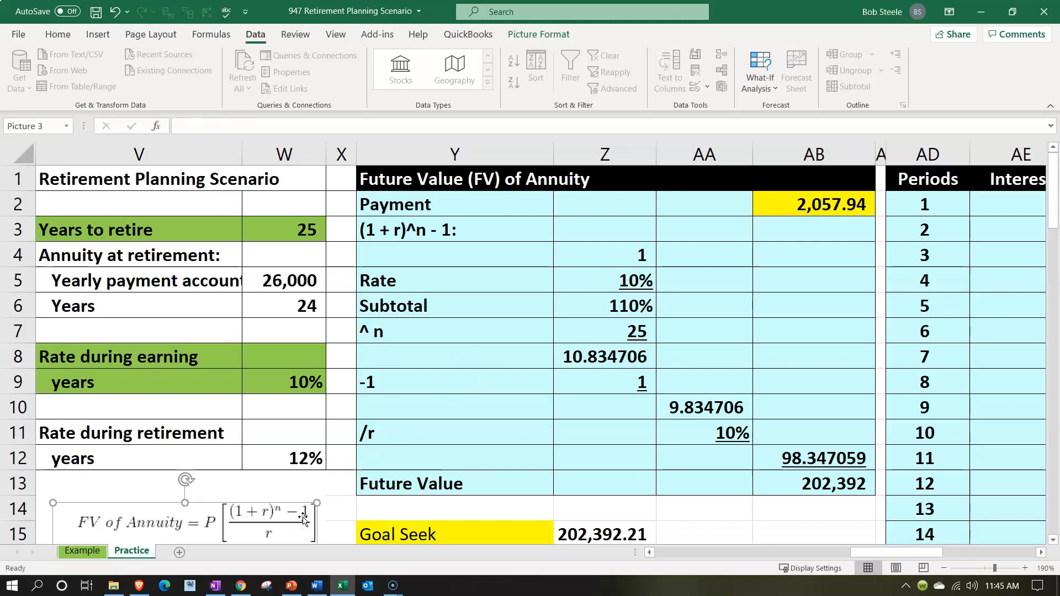
click(301, 527)
Enter 1,000 as the Goal Seek starting payment in AJ4 of the Excel Future Value (FV) Annuity section
click(697, 216)
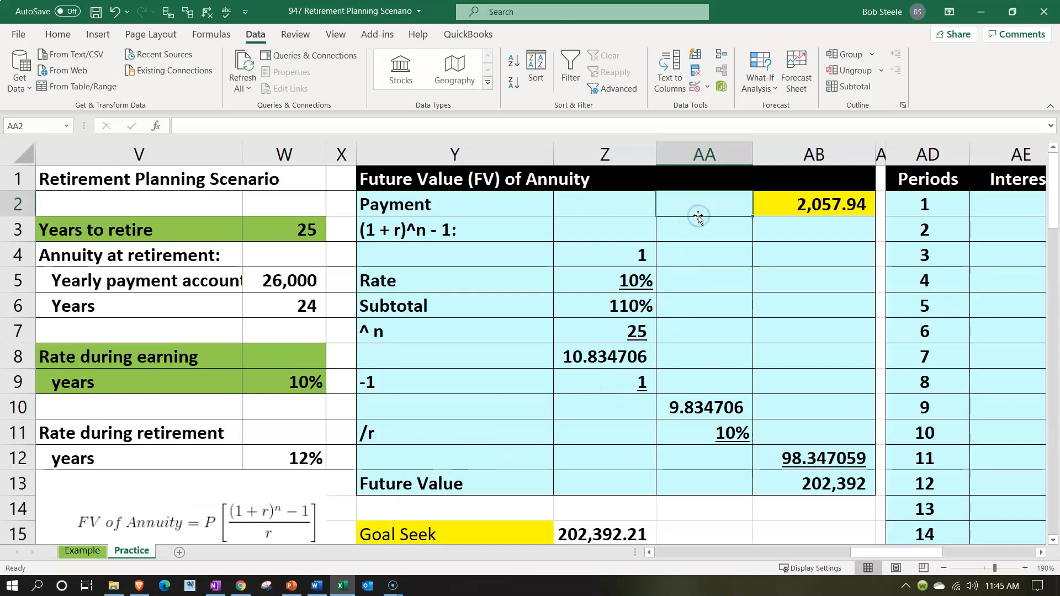
key(Right)
key(Right)
key(Right)
key(Right)
key(Right)
key(Right)
key(Right)
key(Right)
key(Right)
key(Right)
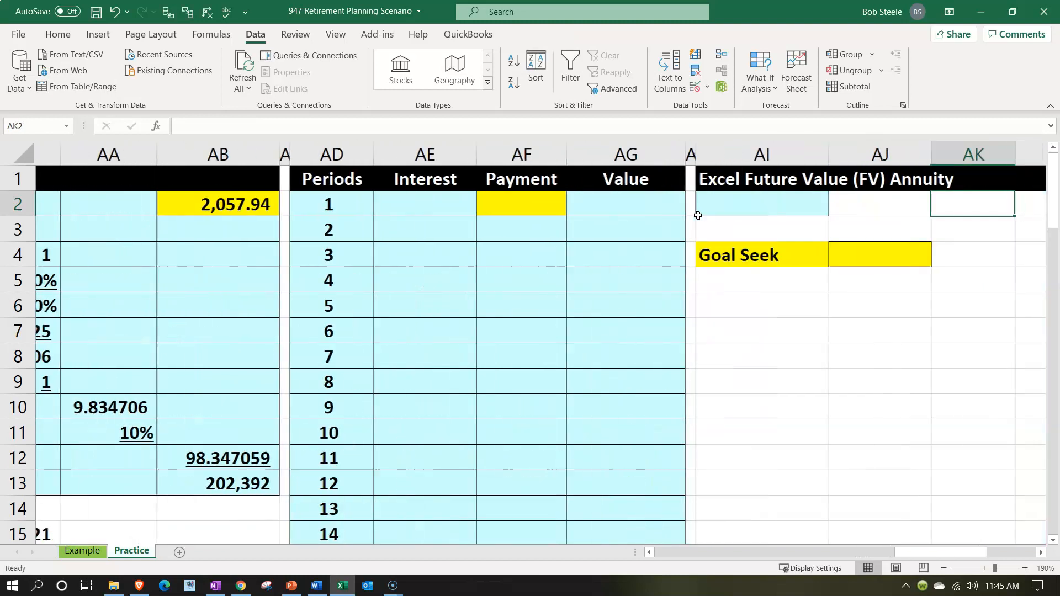
key(Right)
key(Right)
key(Left)
key(Left)
key(Left)
key(Left)
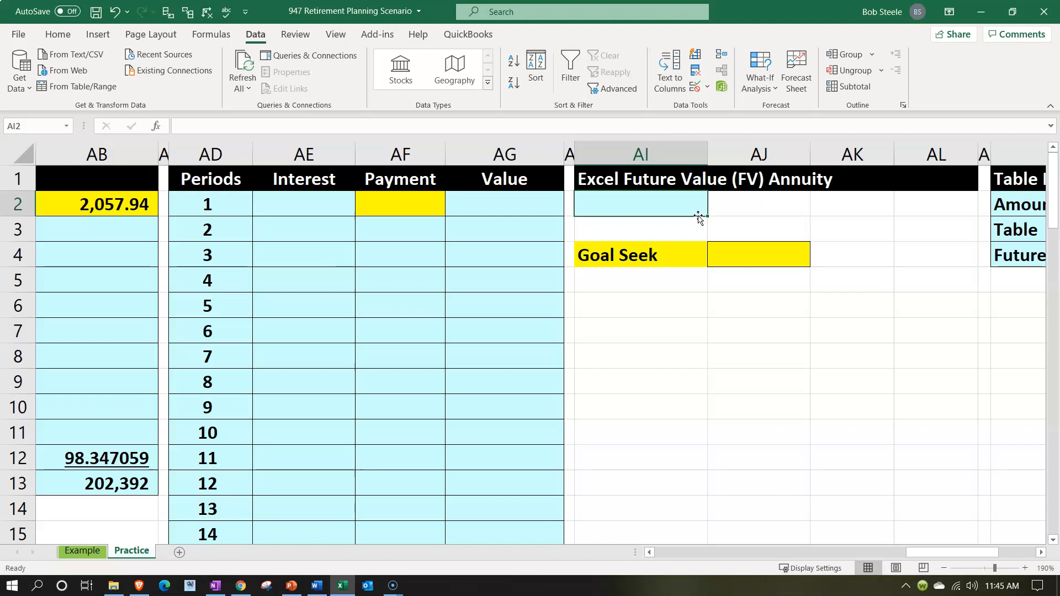
key(Down)
key(Down)
key(Right)
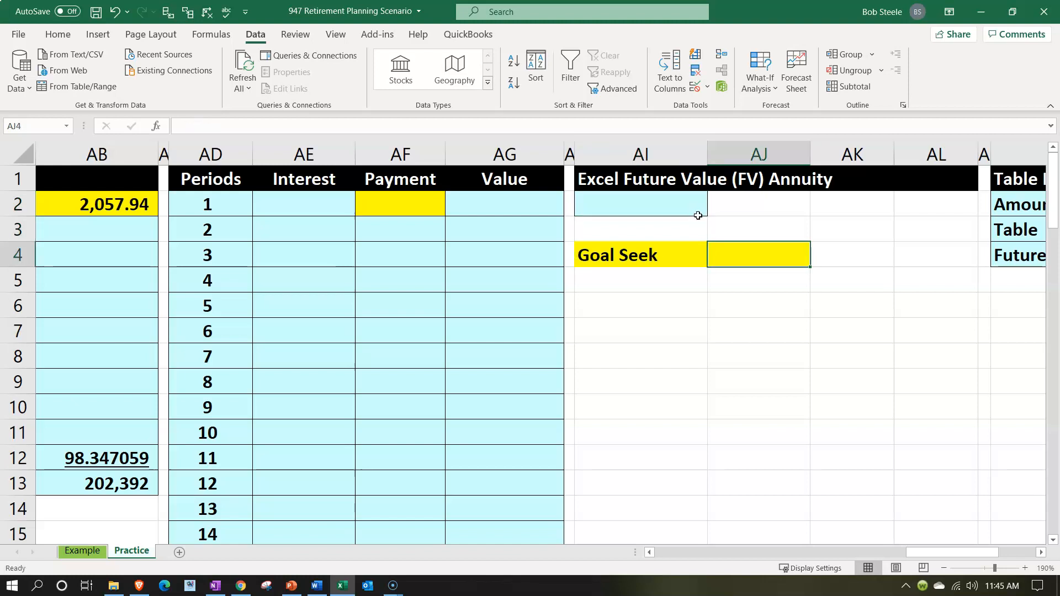
text(1,000)
key(Return)
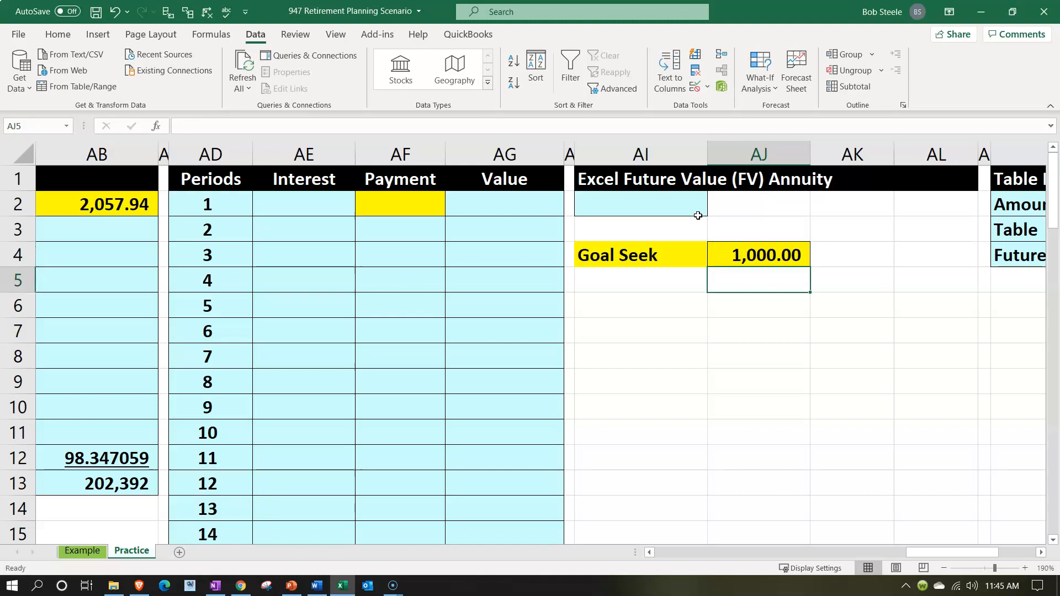
Select the calculation cell AI2 directly under the Excel Future Value (FV) Annuity heading
key(Up)
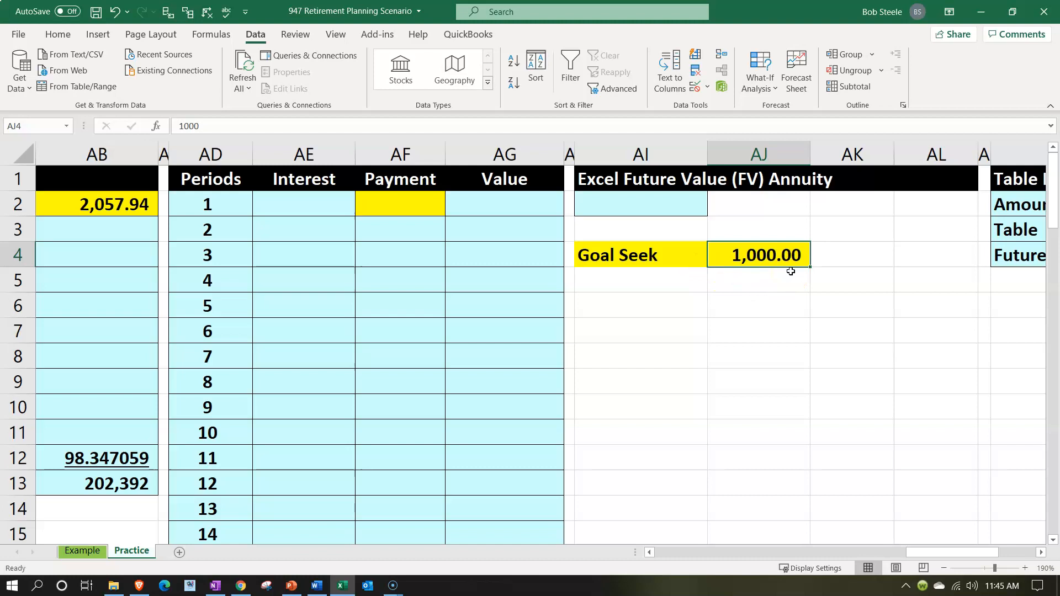
key(Up)
key(Up)
key(Left)
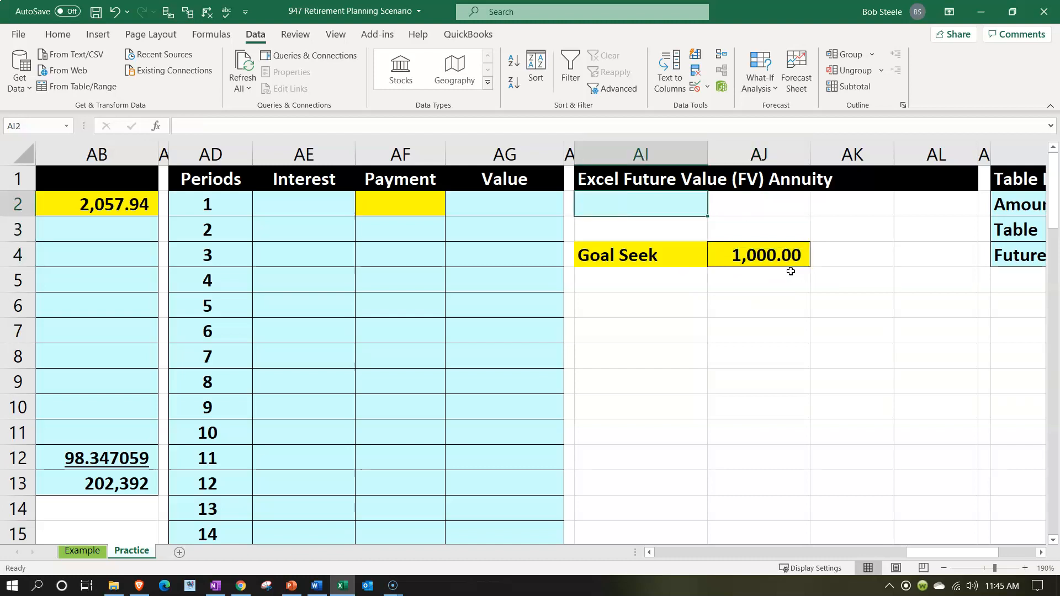
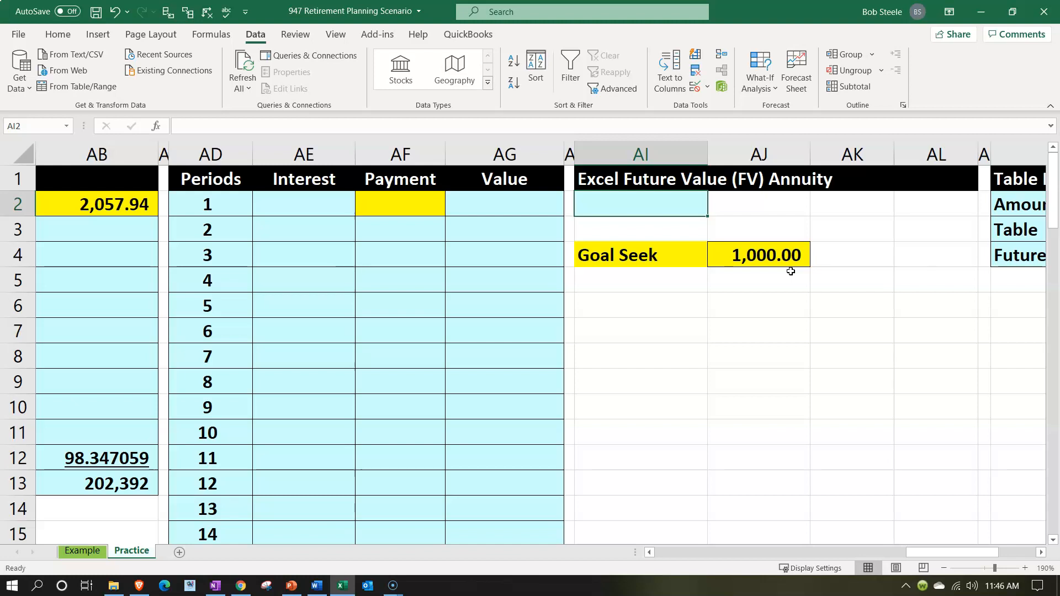
Start a negative FV formula in AI2 that takes its rate from Z5
text(=-)
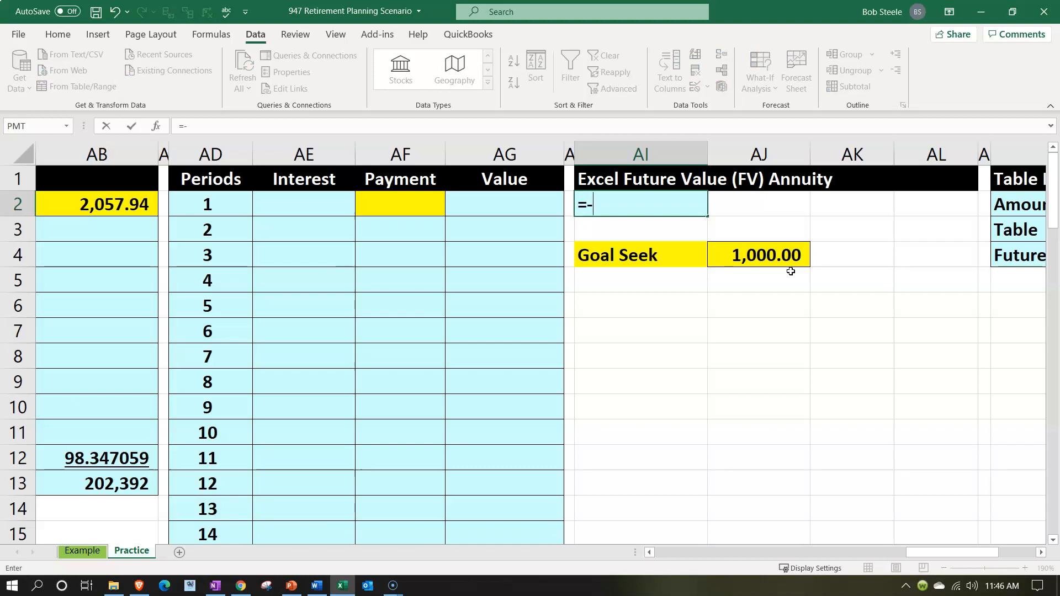
text(fv)
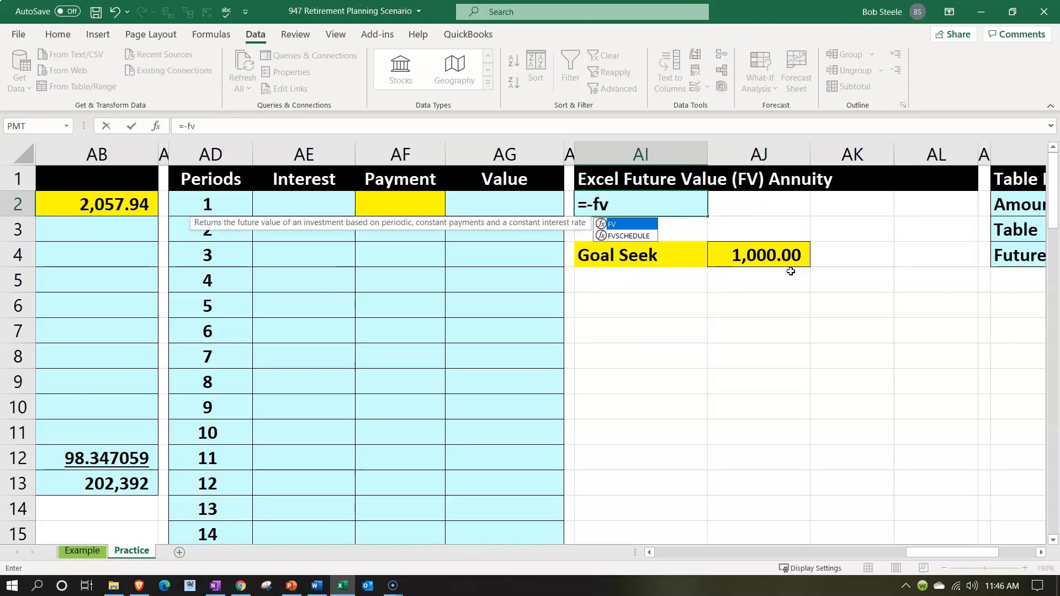
text(()
key(Down)
key(Down)
key(Left)
key(Left)
key(Left)
key(Left)
key(Left)
key(Left)
key(Left)
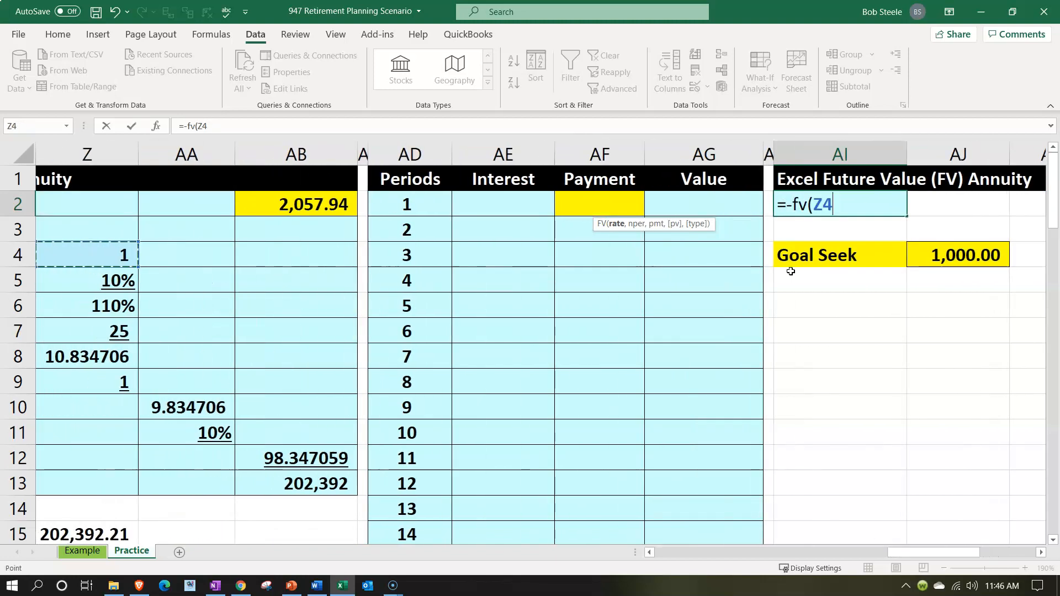
key(Down)
text(,)
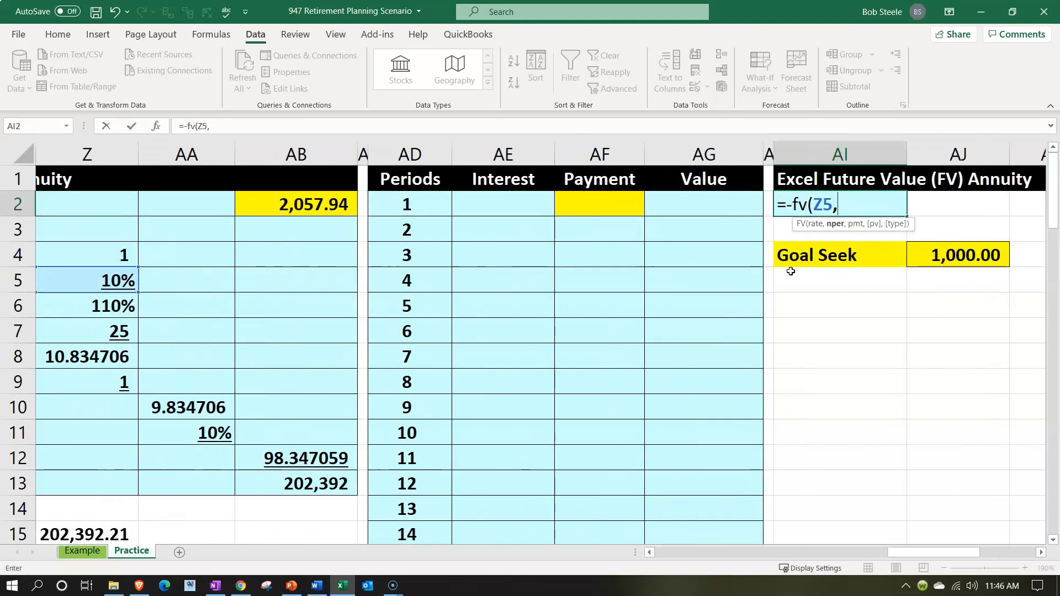
Complete the FV formula in AI2 with Z7 as the number of periods and AJ4 as the payment
key(Down)
key(Down)
key(Down)
key(Left)
key(Left)
key(Left)
key(Left)
key(Left)
key(Left)
key(Left)
key(Left)
key(Left)
key(Down)
key(Down)
text(,)
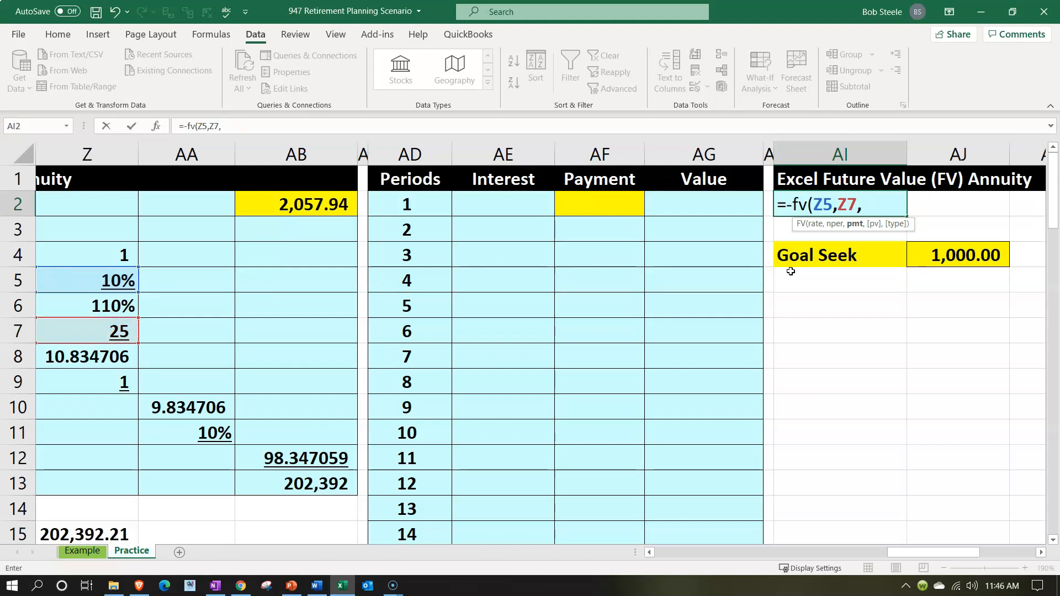
key(Down)
key(Down)
key(Right)
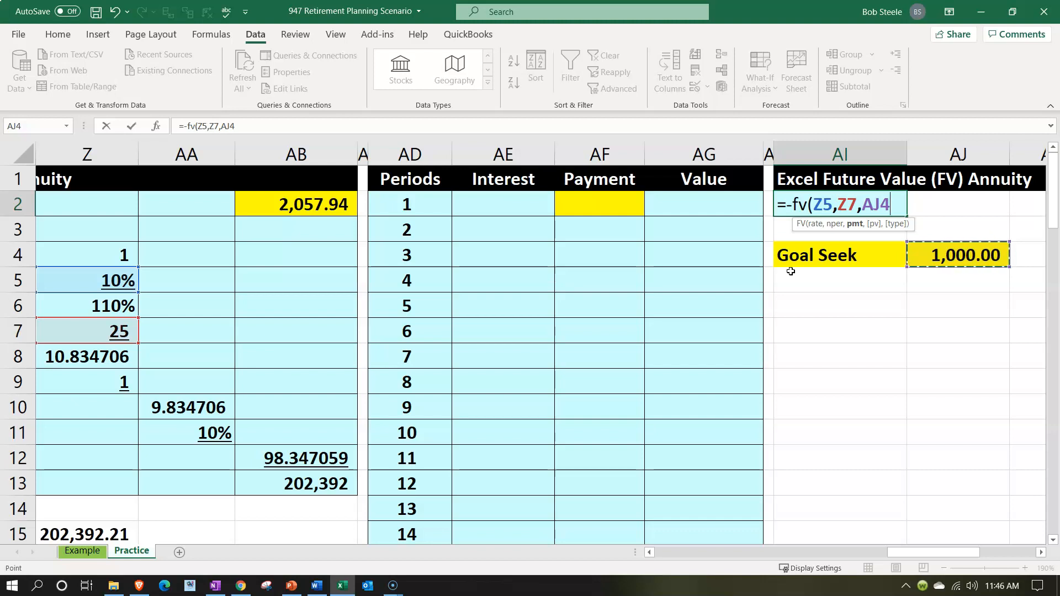
key(Return)
key(Right)
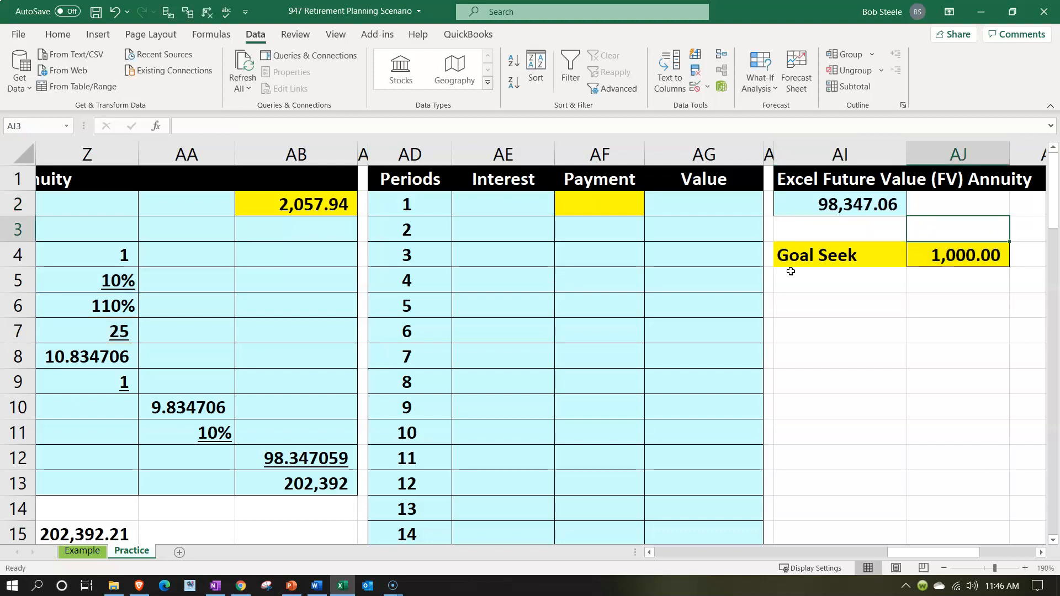
key(Down)
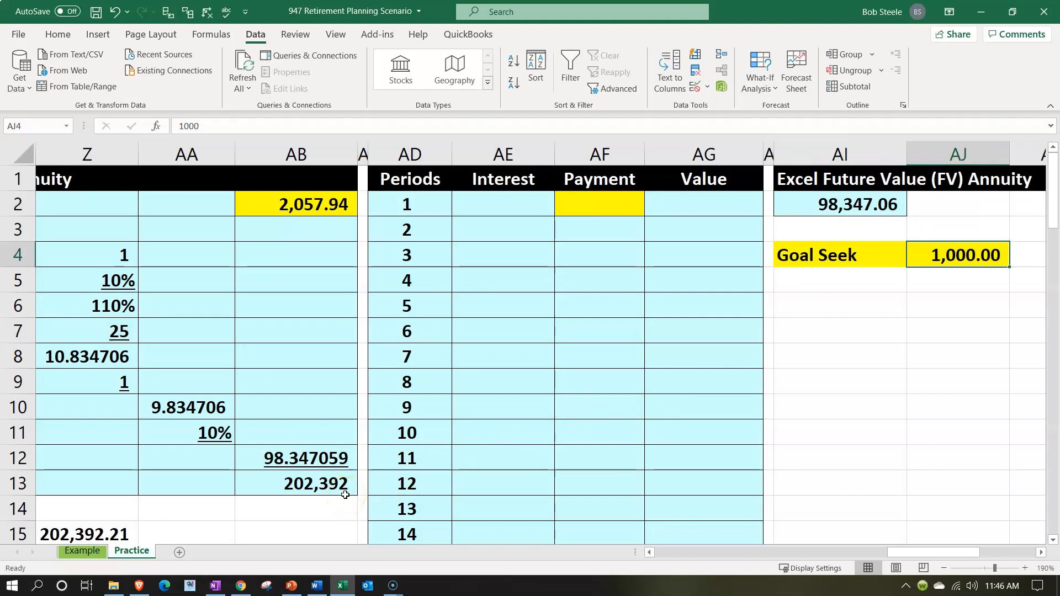
Show the annuity's Future Value in AB13 with two decimal places
click(286, 487)
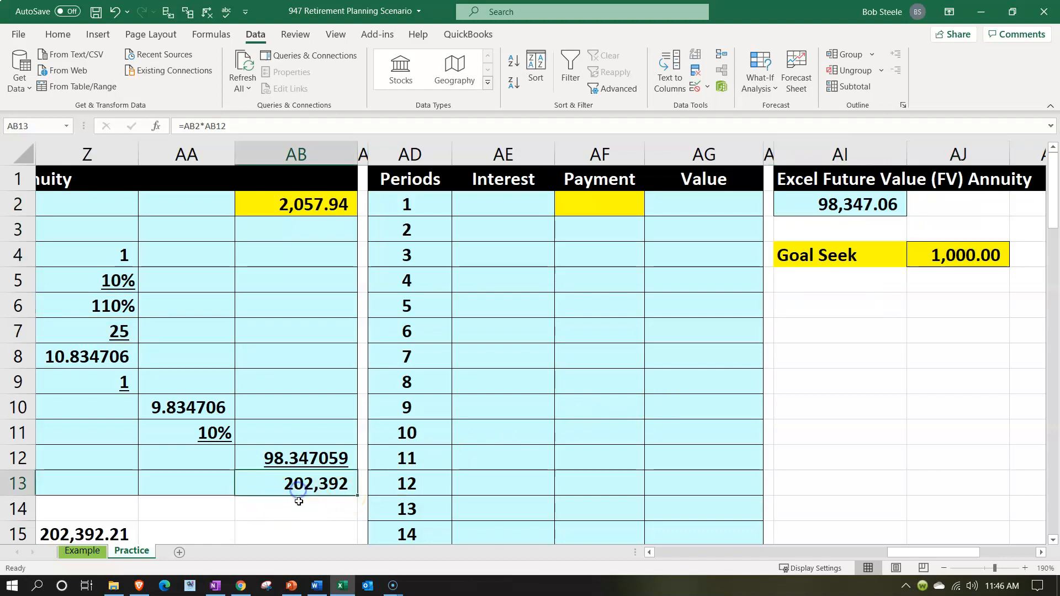
click(55, 34)
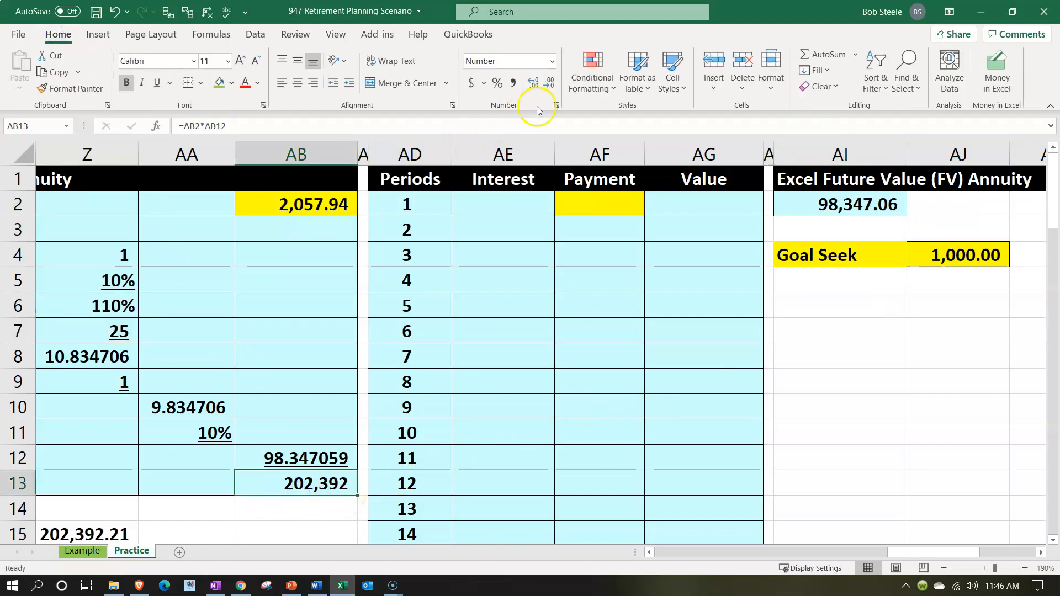
click(534, 86)
click(535, 86)
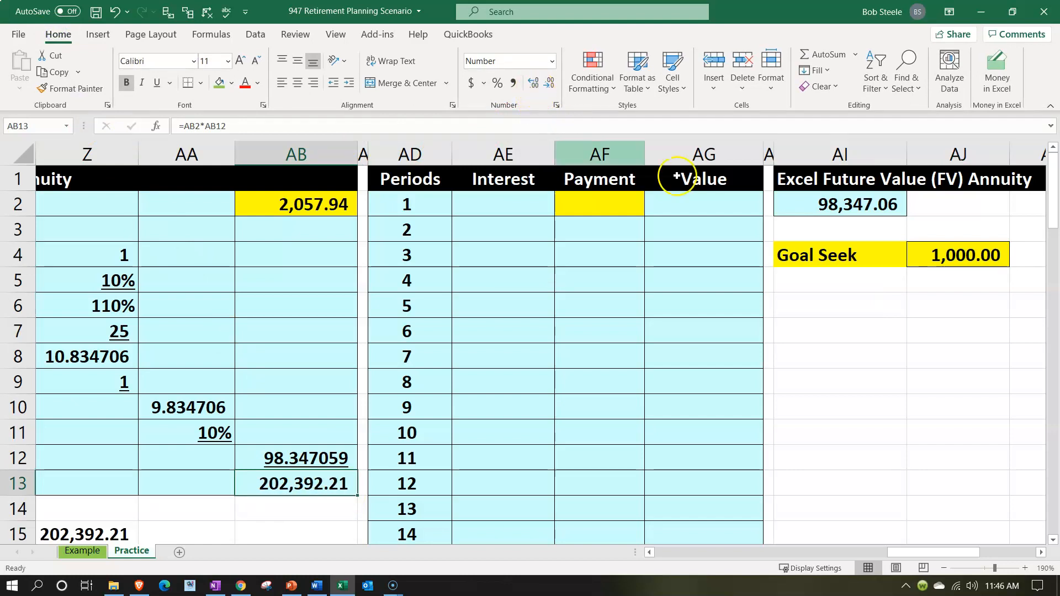
Try a yearly payment of 1500 in the Goal Seek cell AJ4
click(938, 276)
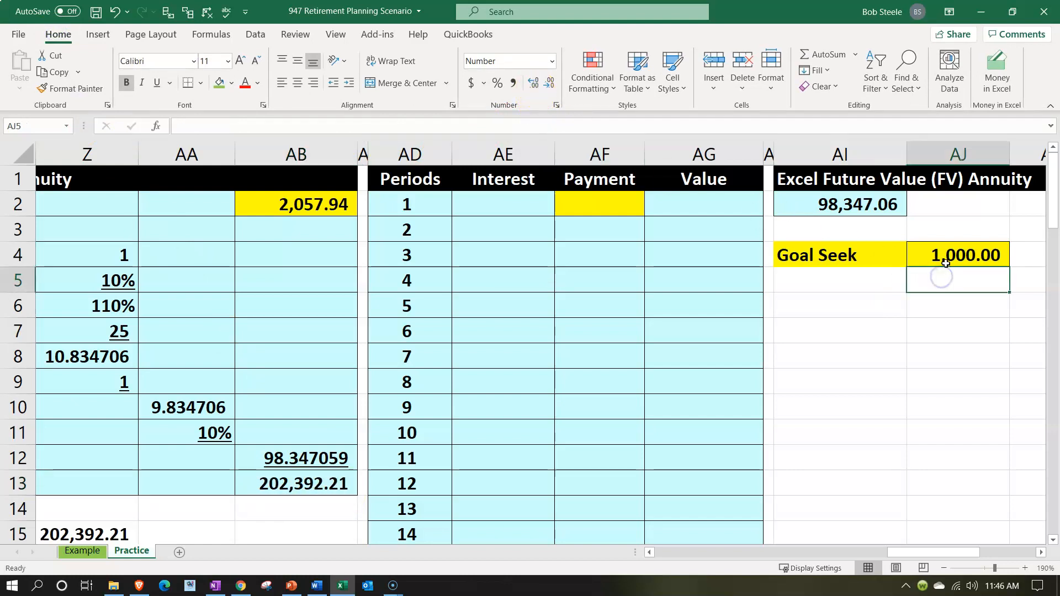
key(Up)
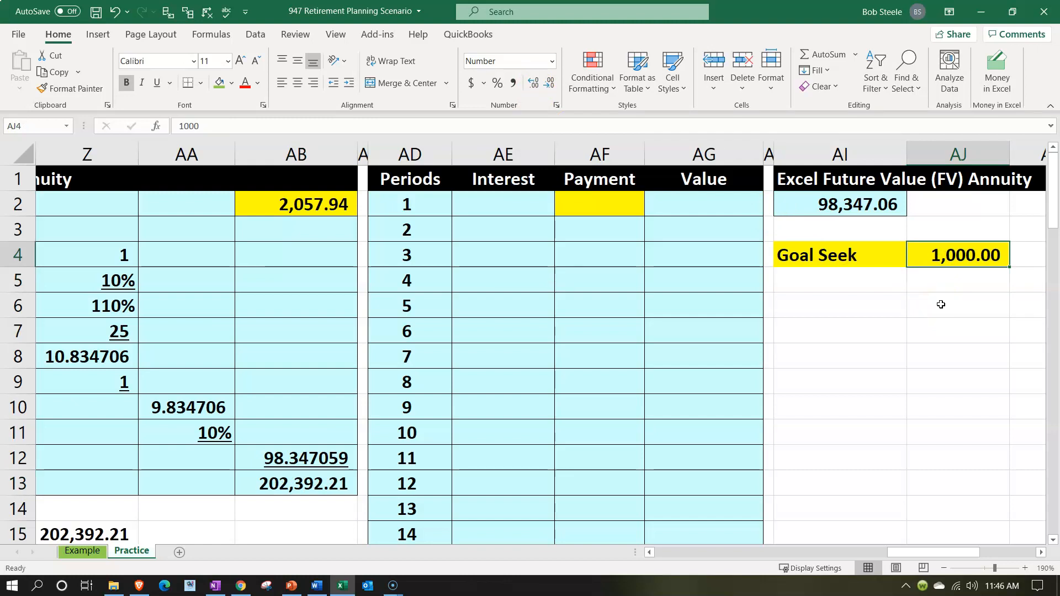
text(1500)
key(Return)
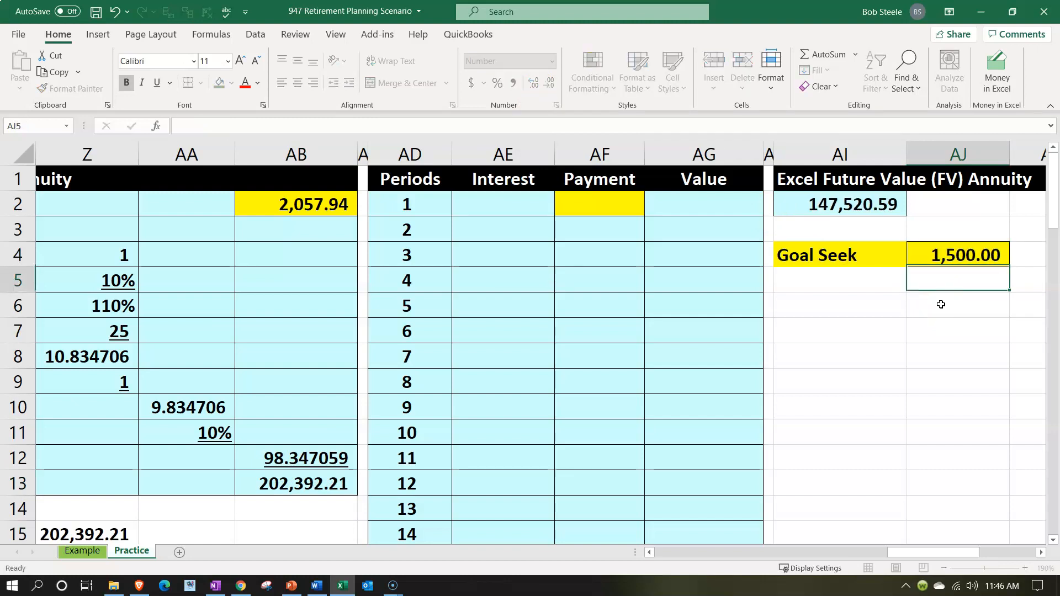
key(Up)
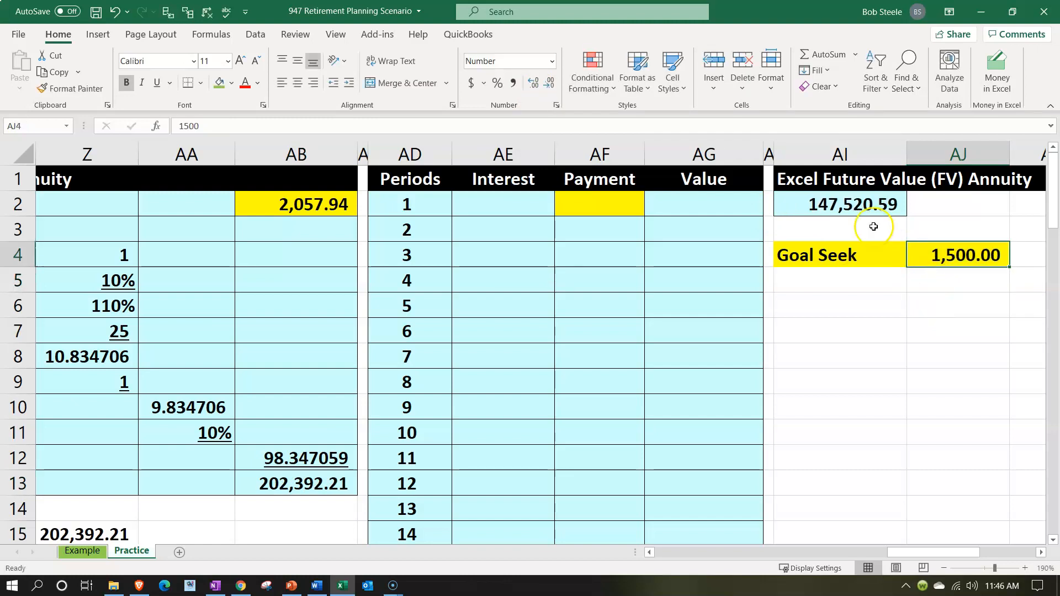
Open Goal Seek and set AI2 as the target cell with a value of 202392.21
click(938, 309)
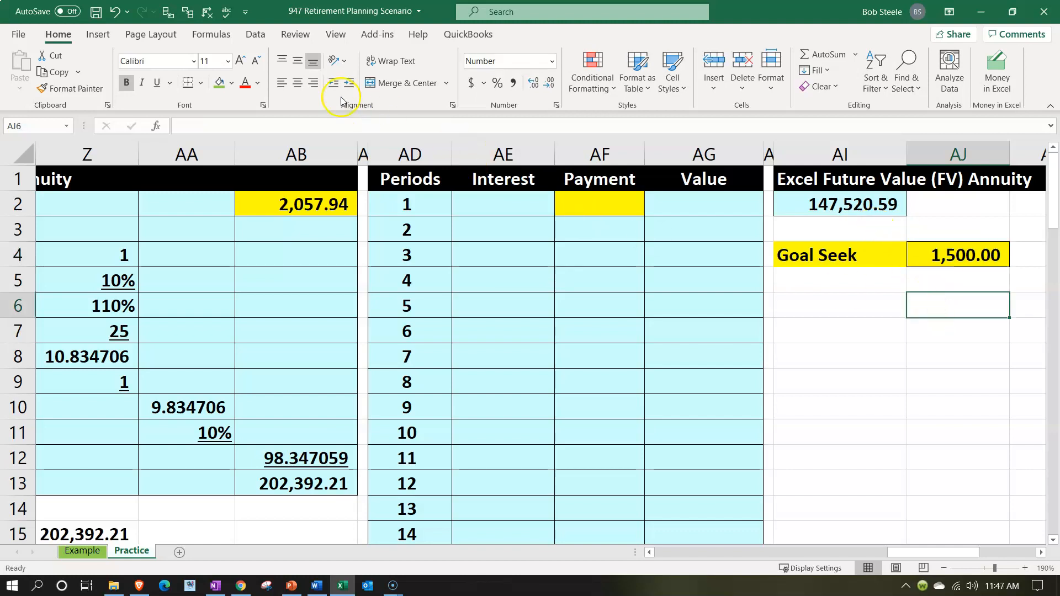
click(255, 33)
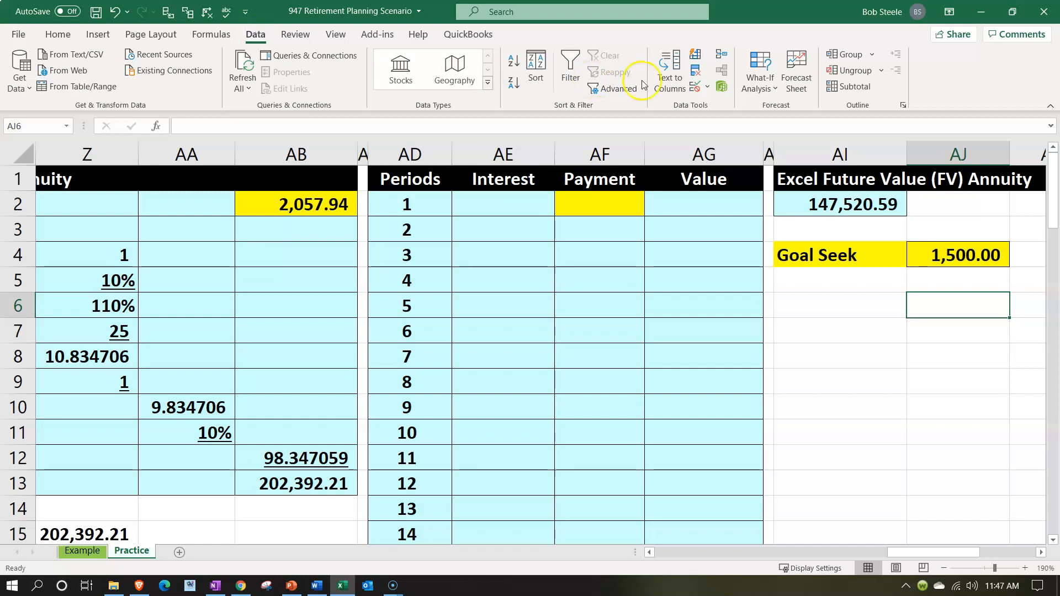
click(757, 89)
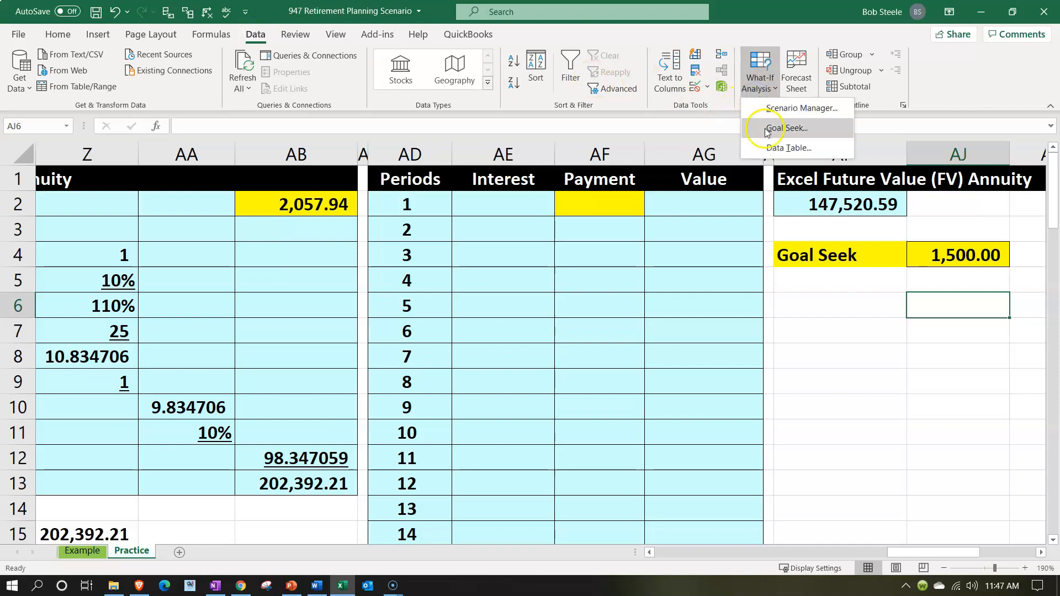
click(786, 126)
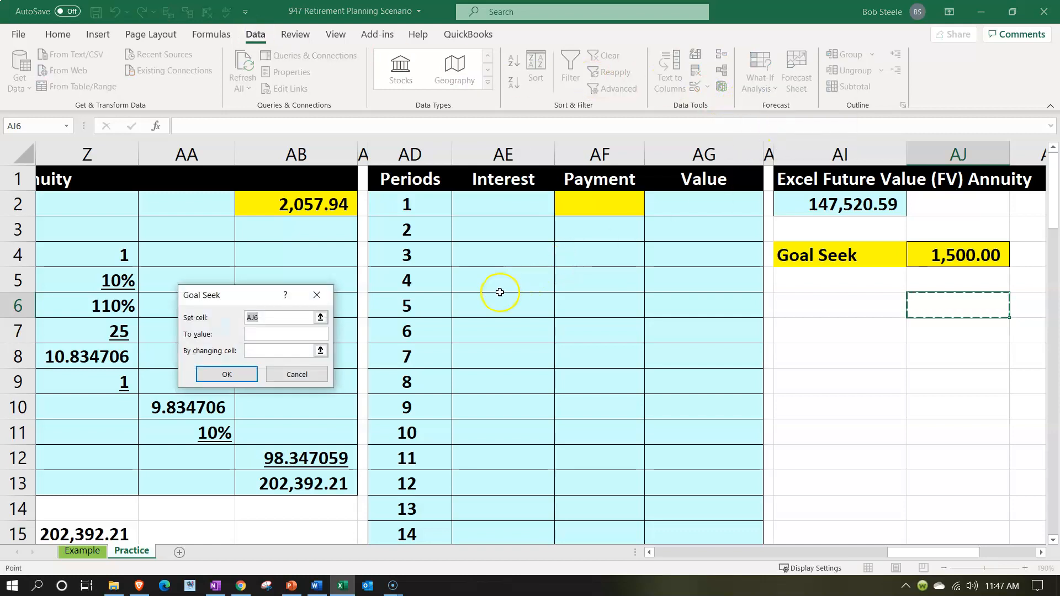
click(845, 205)
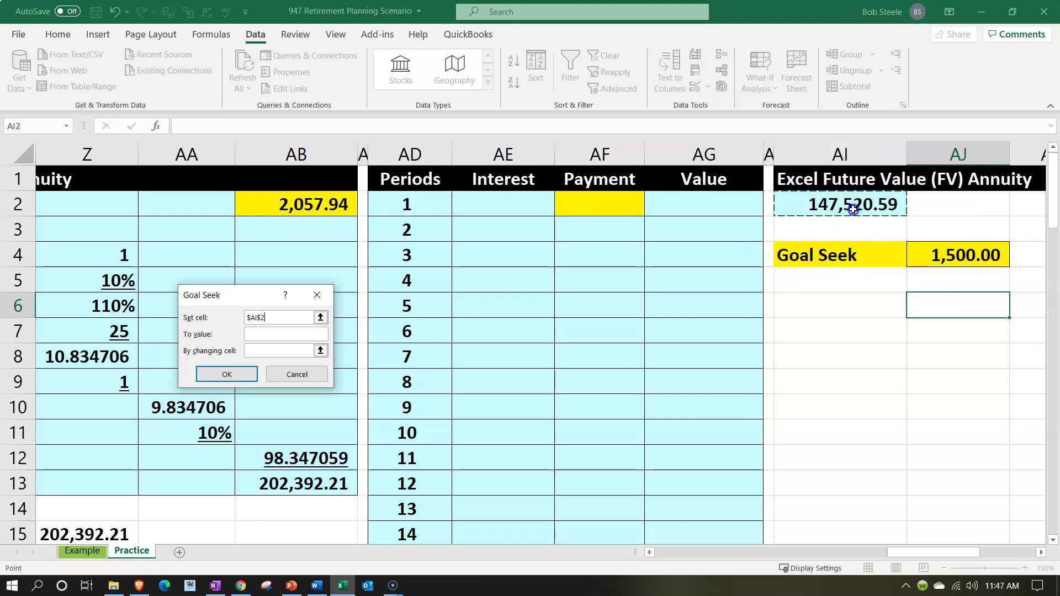
click(284, 335)
text(2023952)
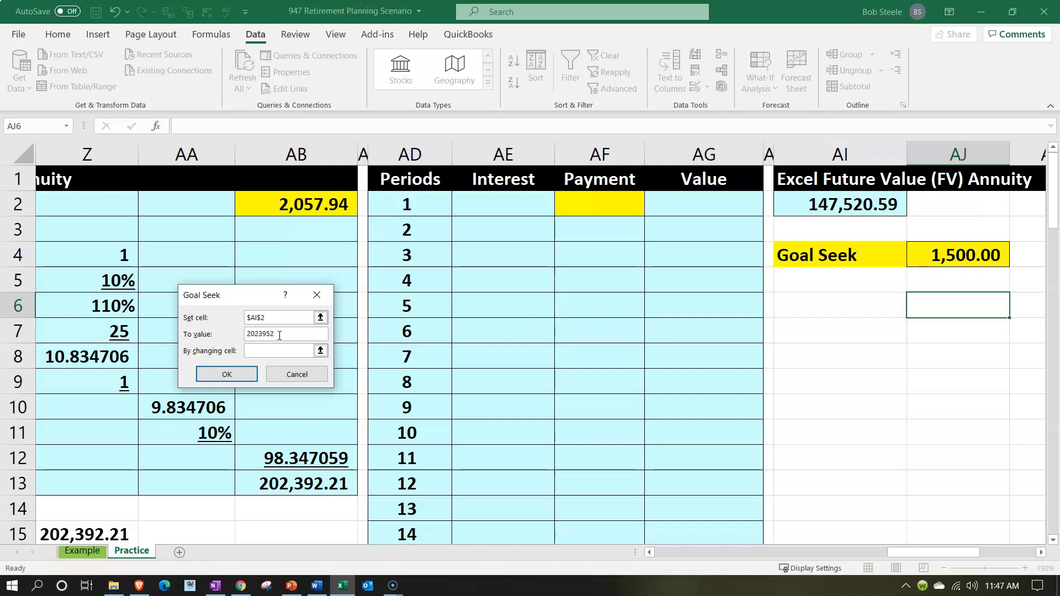
key(BackSpace)
key(BackSpace)
key(BackSpace)
key(BackSpace)
key(BackSpace)
key(BackSpace)
text(202392.21)
Run Goal Seek with the payment in AJ4 as the changing cell and accept the solution
click(275, 351)
click(961, 257)
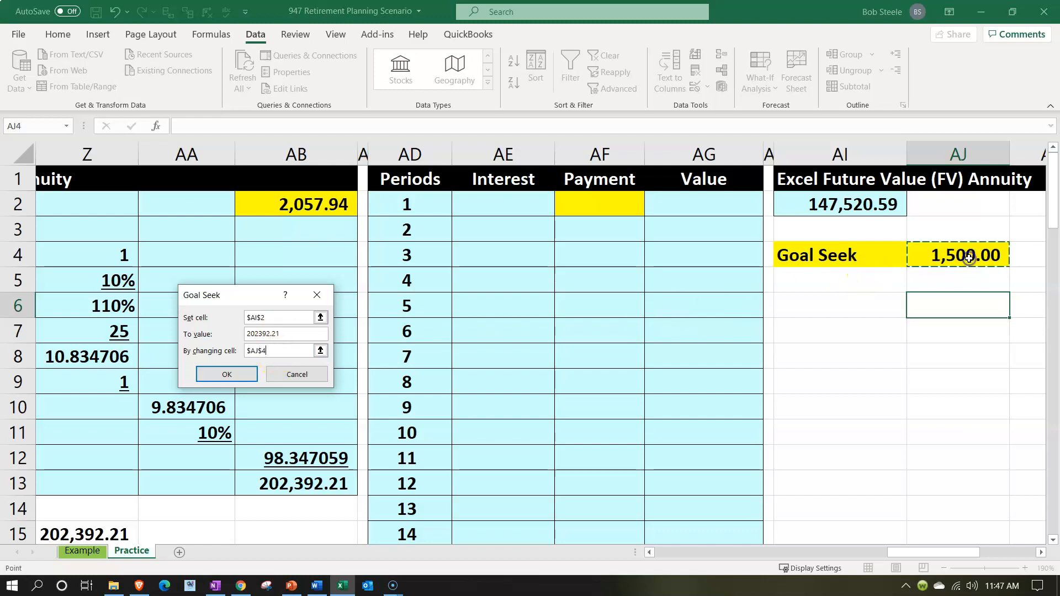
click(223, 374)
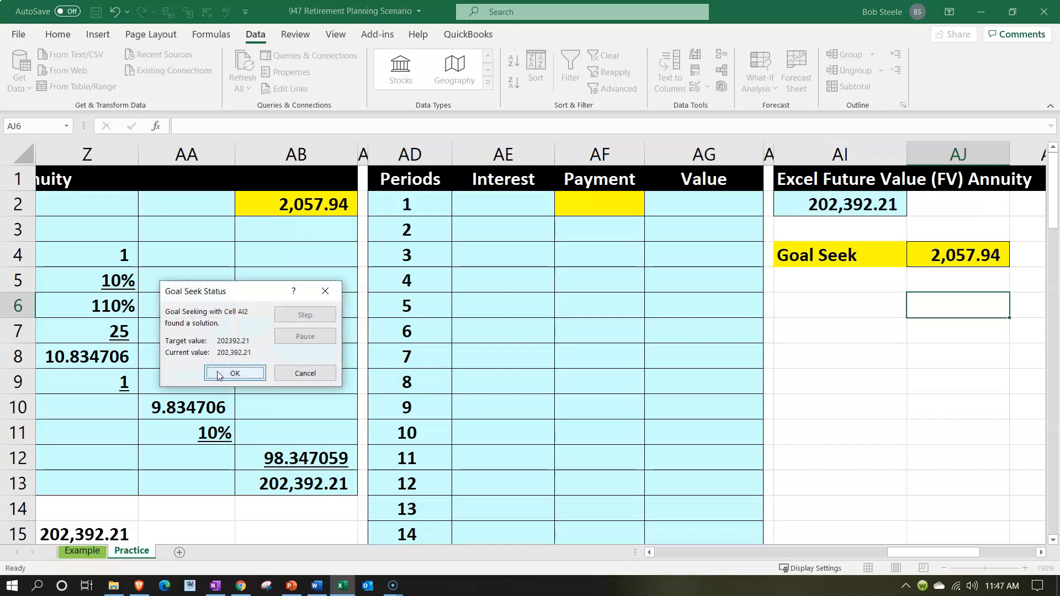
click(218, 374)
Review the FV formula in AI2 and the annuity calculation from the payment in AB2 through the Future Value in AB13
click(823, 204)
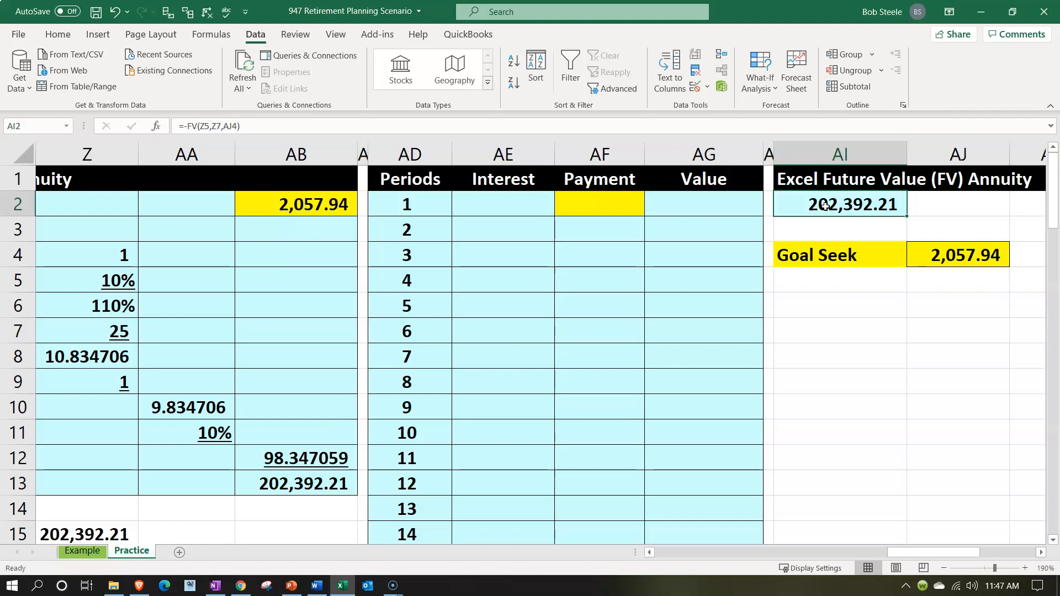
key(Left)
key(Left)
key(Left)
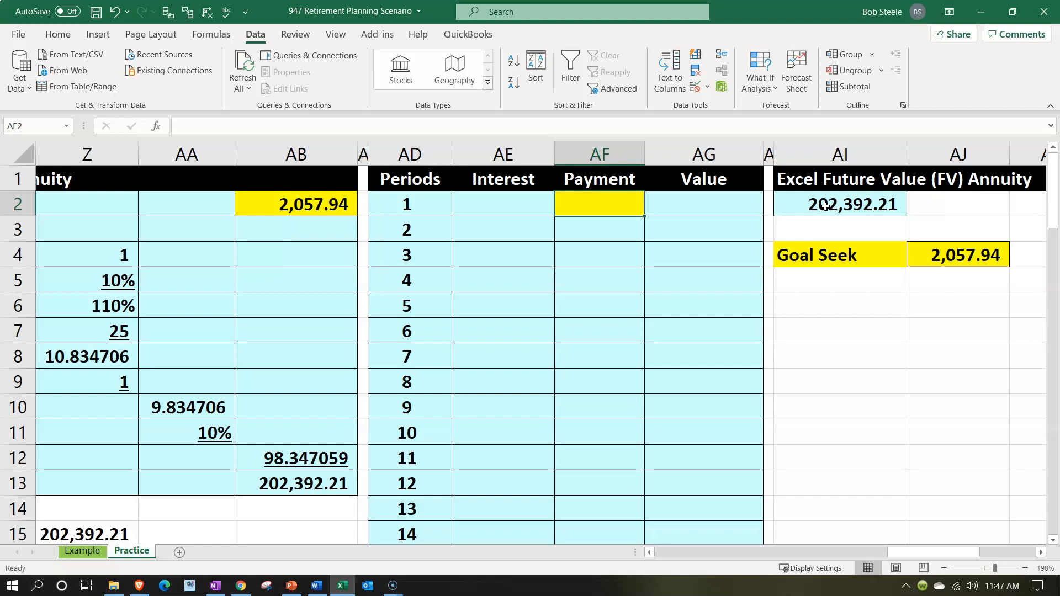
click(326, 216)
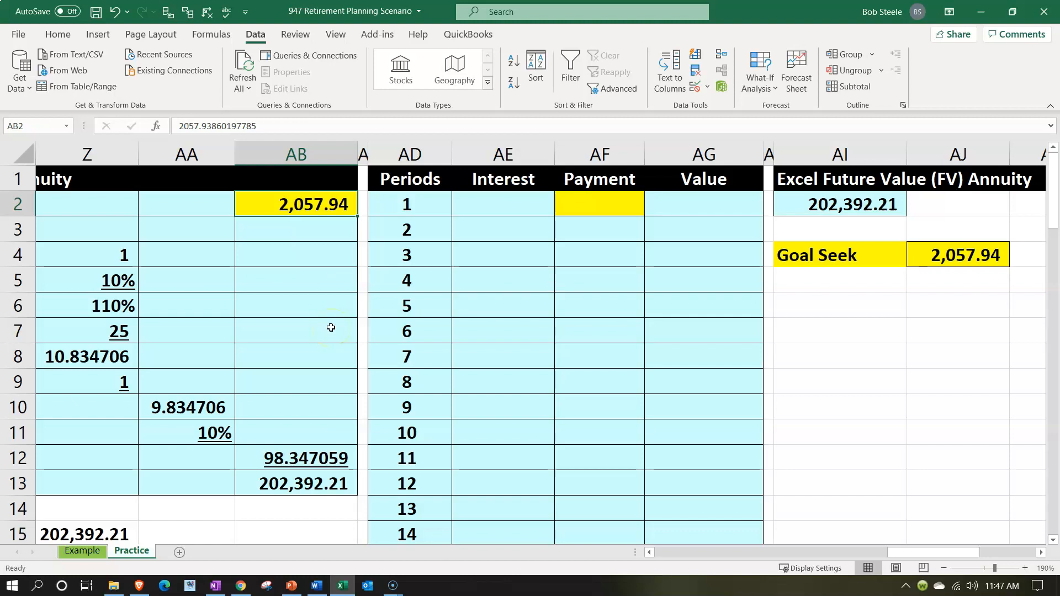
key(Down)
key(Down)
key(Down)
key(Down)
key(Down)
key(Left)
key(Left)
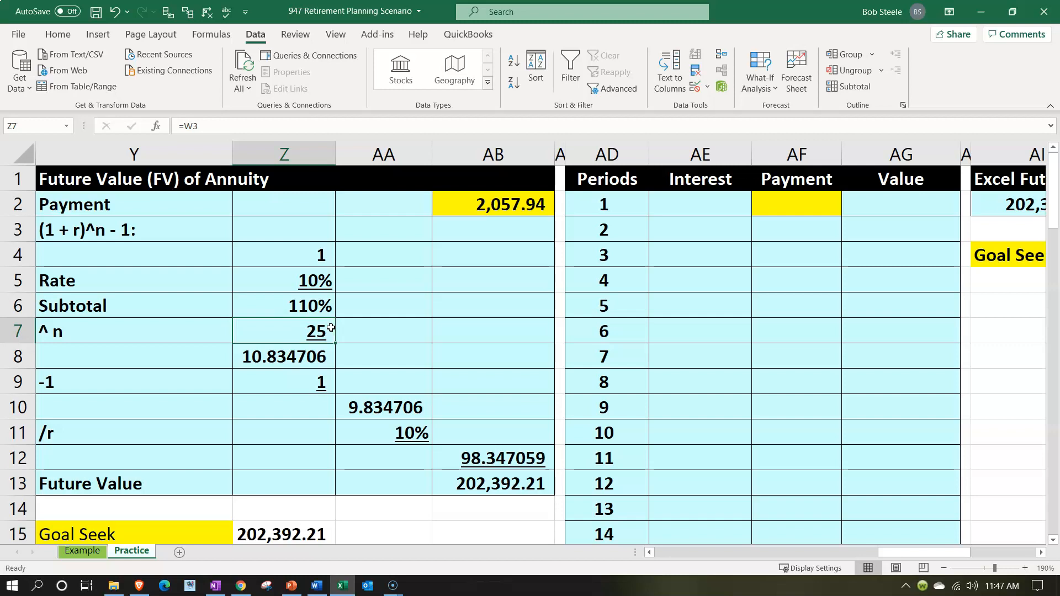
key(Down)
key(Down)
key(Down)
key(Down)
key(Down)
key(Down)
key(Right)
key(Right)
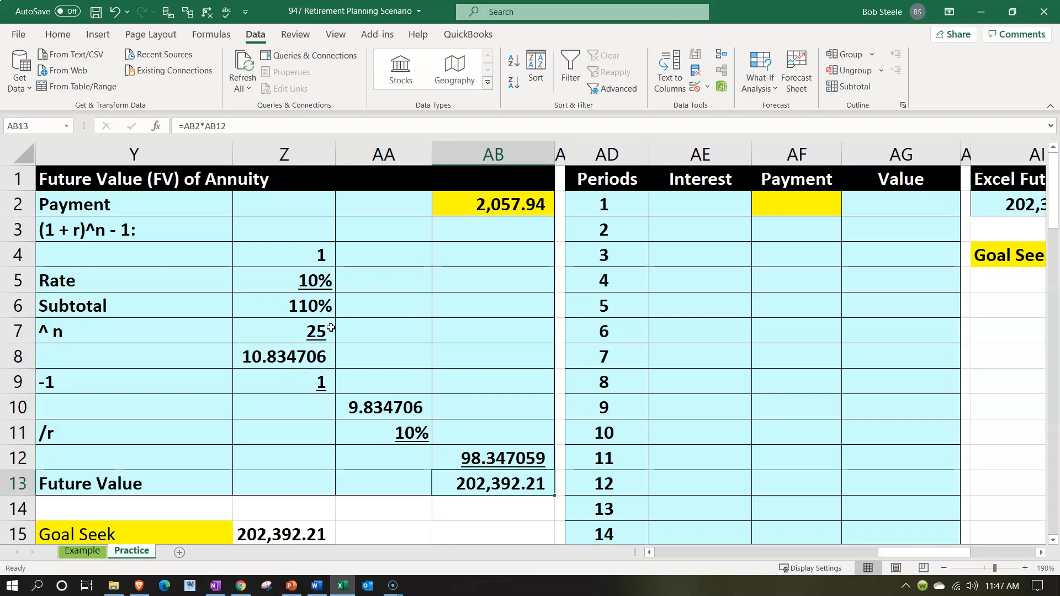
Review the retirement scenario's years in W6 and yearly payment in W5, and return to the FV annuity section
key(Left)
key(Left)
key(Left)
key(Left)
key(Left)
key(Left)
key(Left)
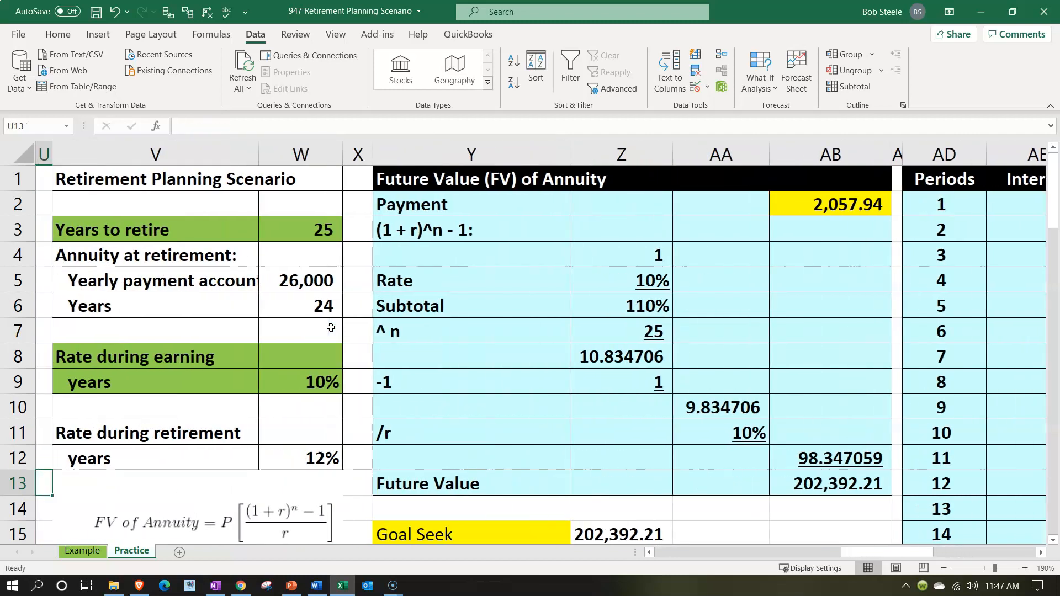
click(308, 309)
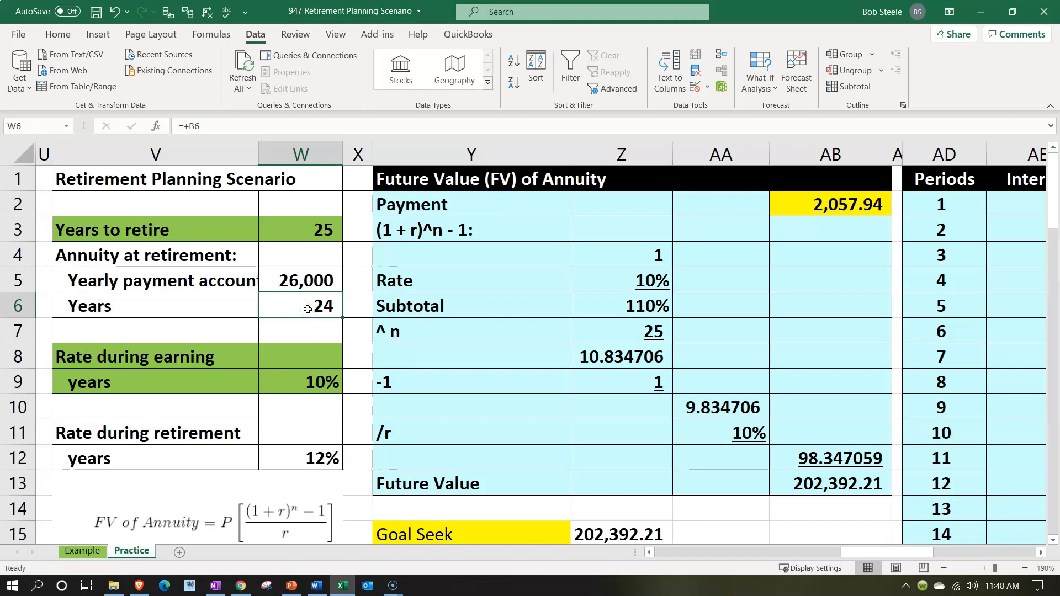
key(Up)
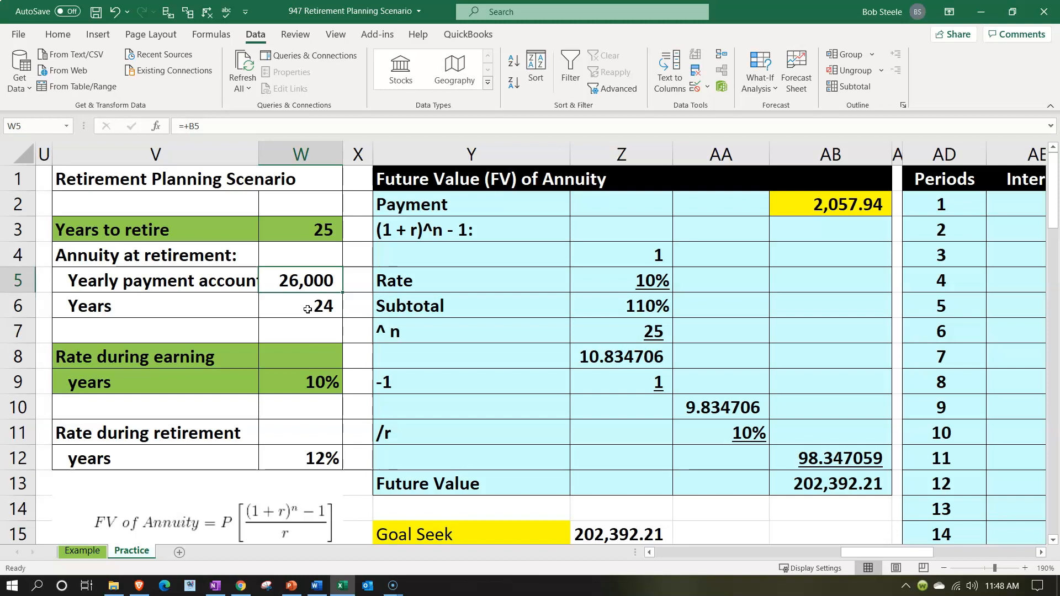
key(Right)
key(Right)
key(Right)
key(Right)
key(Right)
key(Right)
key(Right)
key(Right)
key(Right)
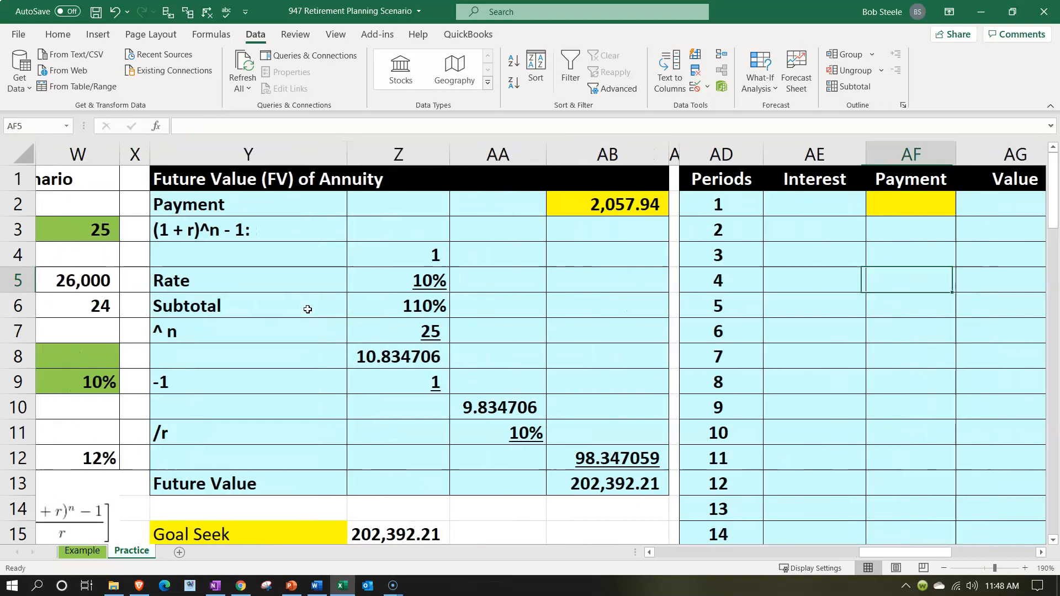
key(Right)
key(Right)
key(Right)
key(Right)
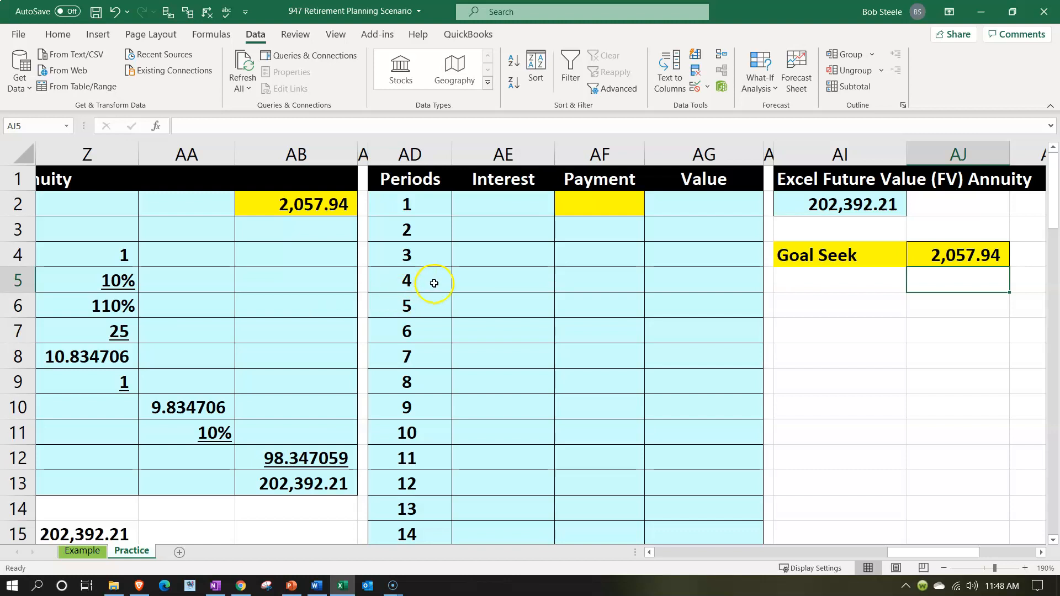
Enter a period 1 payment of 1000 in AF2 and link the period 1 value in AG2 to it with +AF2
click(584, 204)
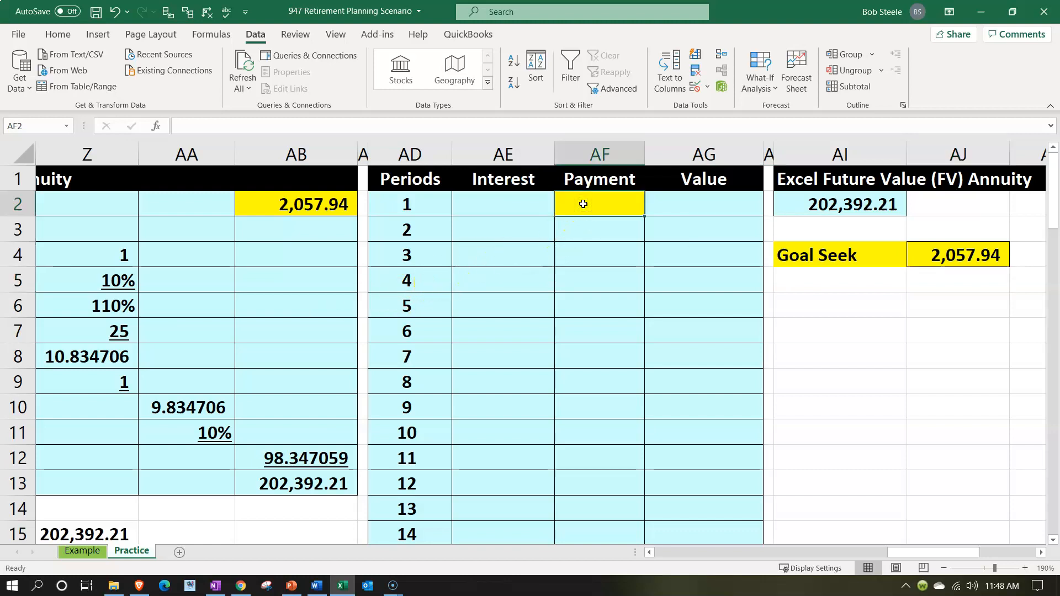
text(=)
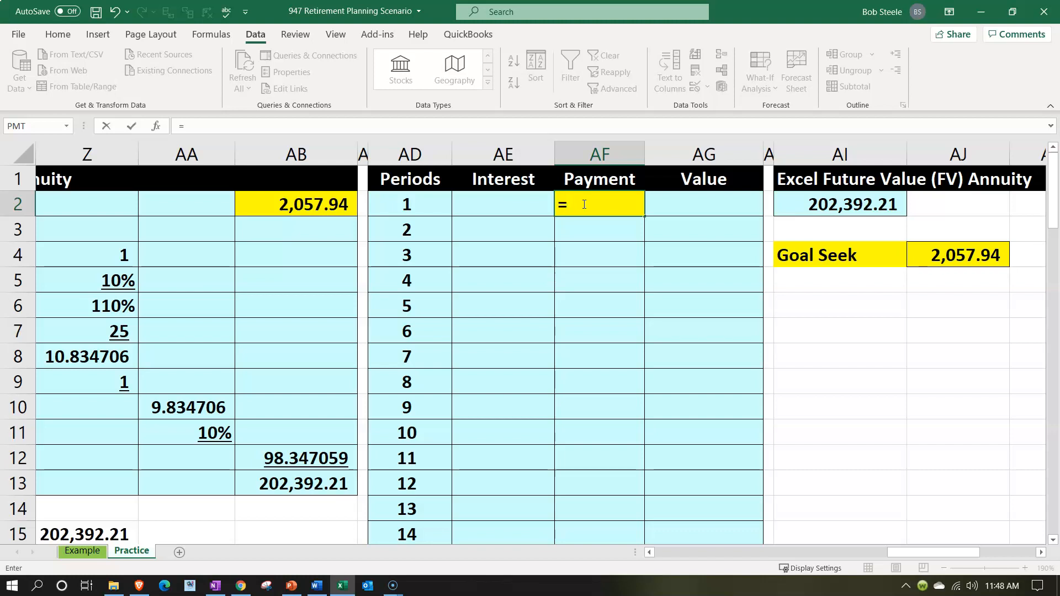
text(1000)
key(Return)
key(Right)
key(Up)
text(+)
click(584, 204)
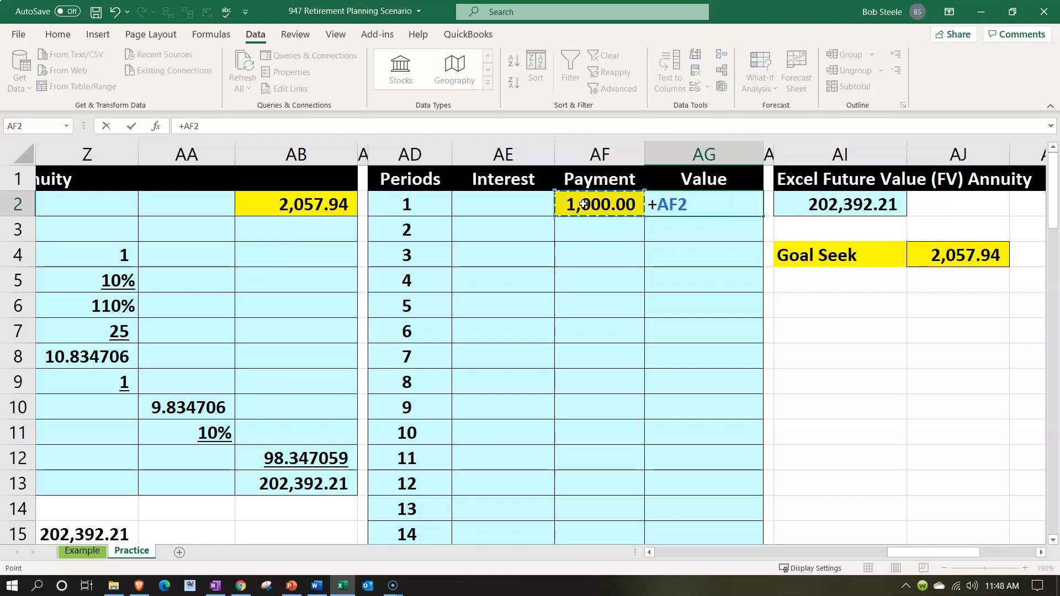
key(Return)
key(Left)
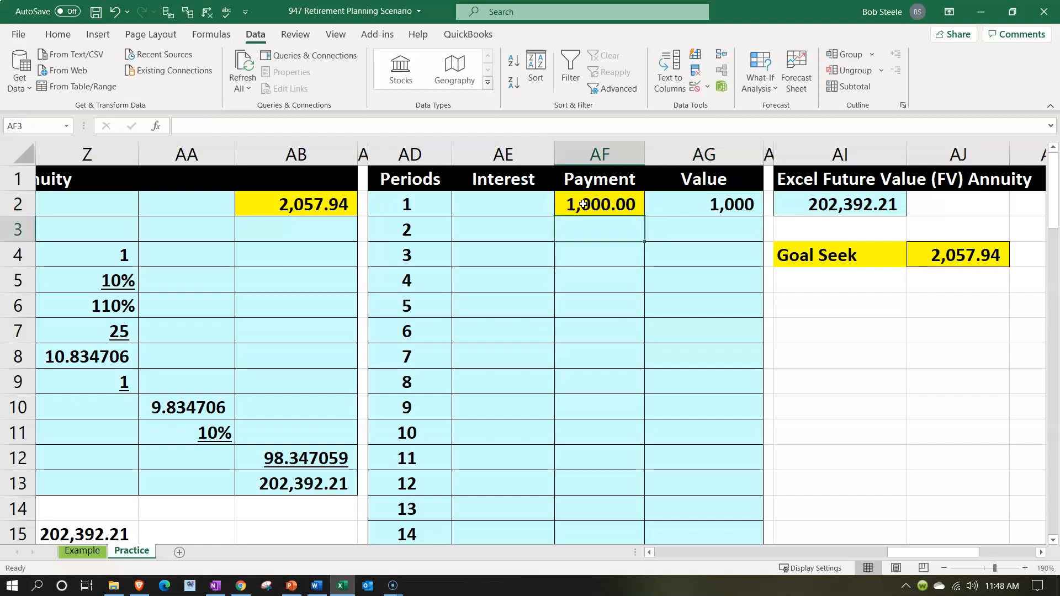
key(Left)
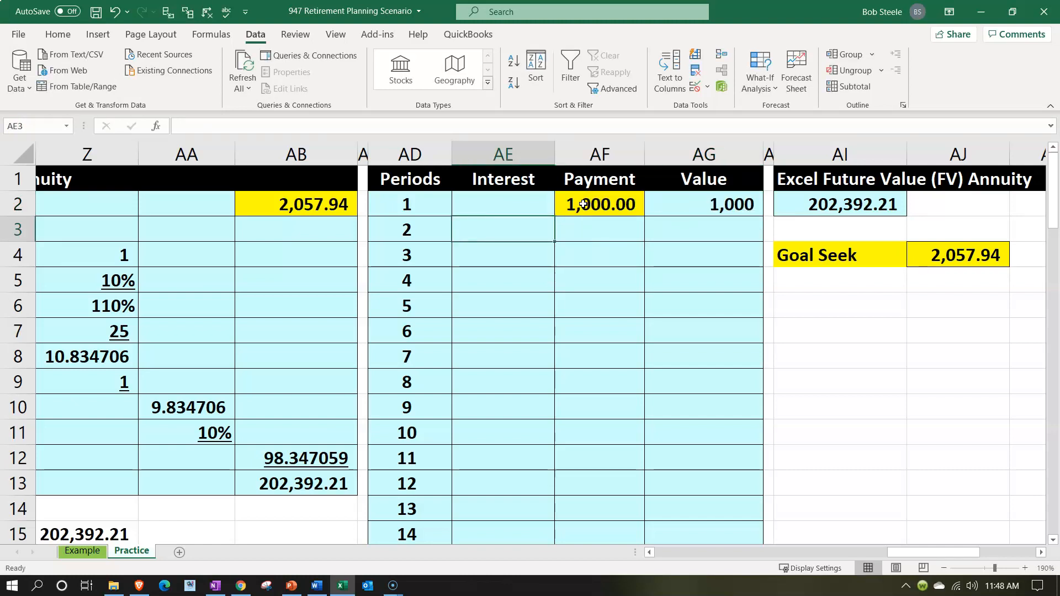
scroll(634, 367, down, 5)
click(680, 429)
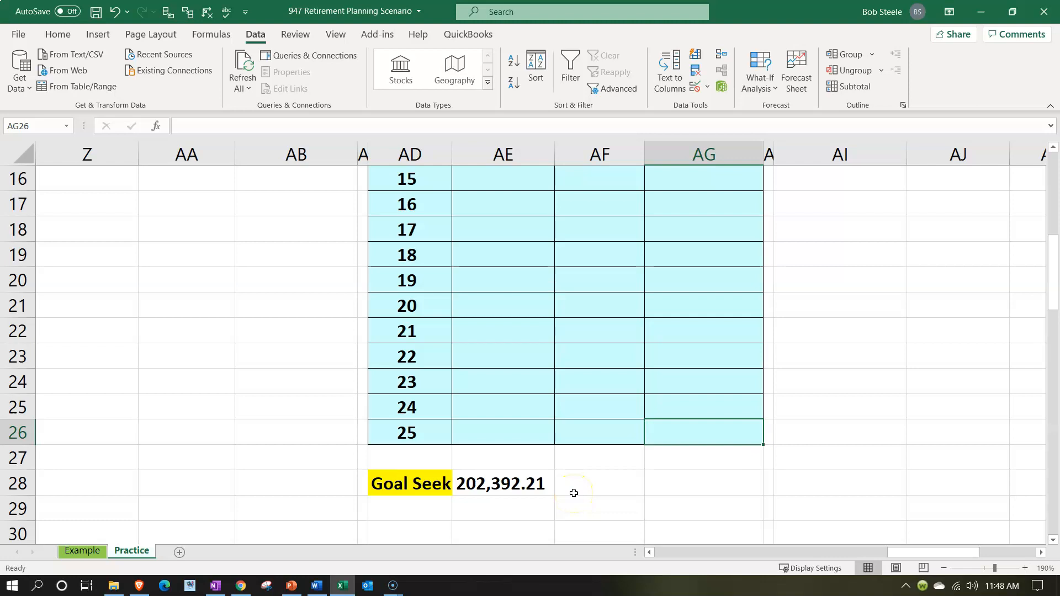
scroll(573, 493, up, 5)
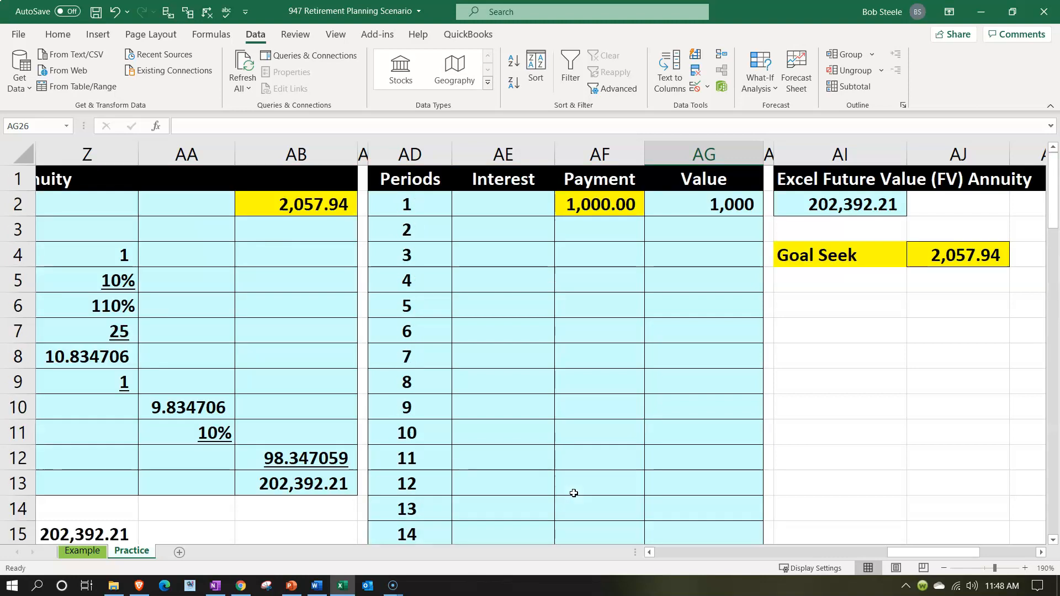
click(606, 228)
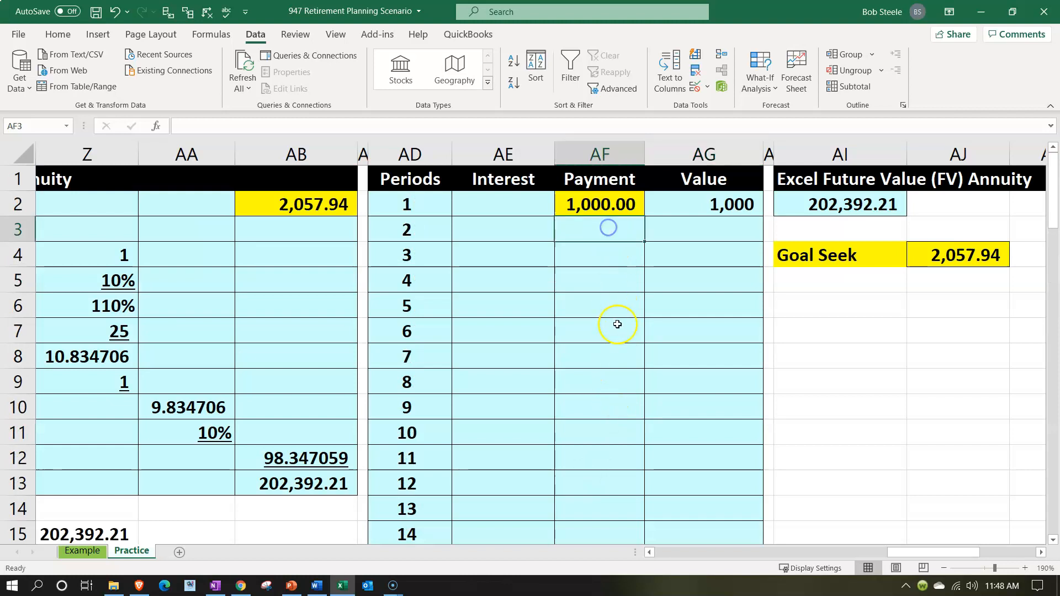
text(=)
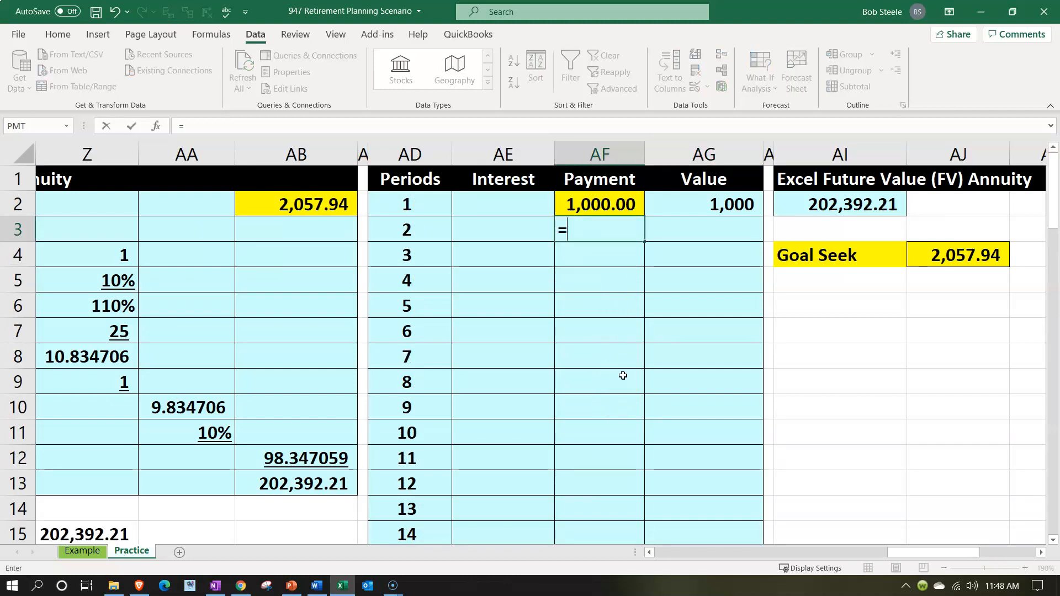
key(Up)
key(Right)
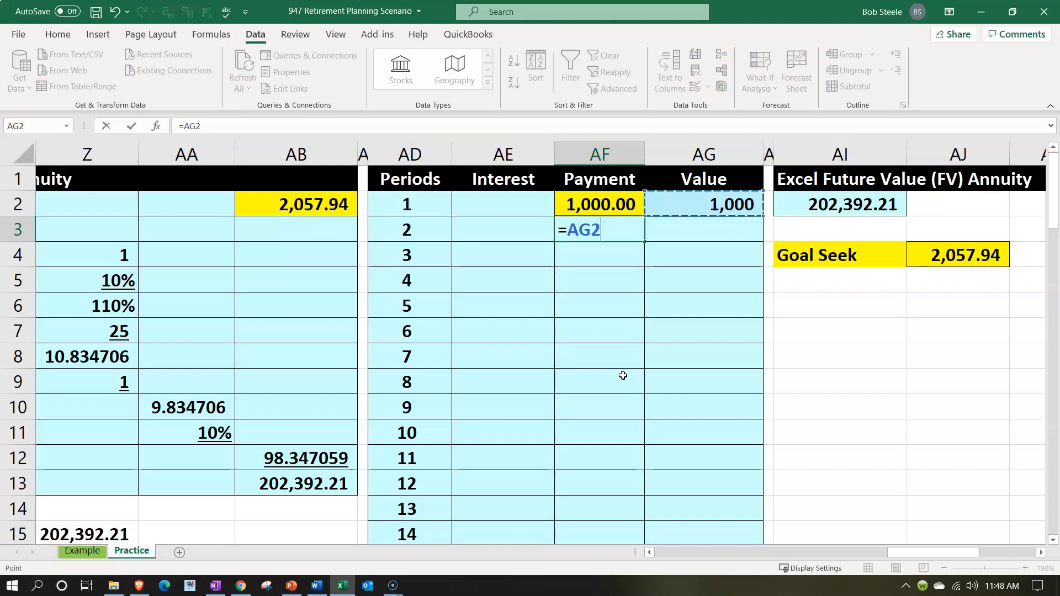
key(BackSpace)
key(BackSpace)
key(BackSpace)
key(BackSpace)
Calculate the period 2 interest in AE3 as the previous value times the rate, =AG2*Z5
key(Down)
key(Left)
key(Up)
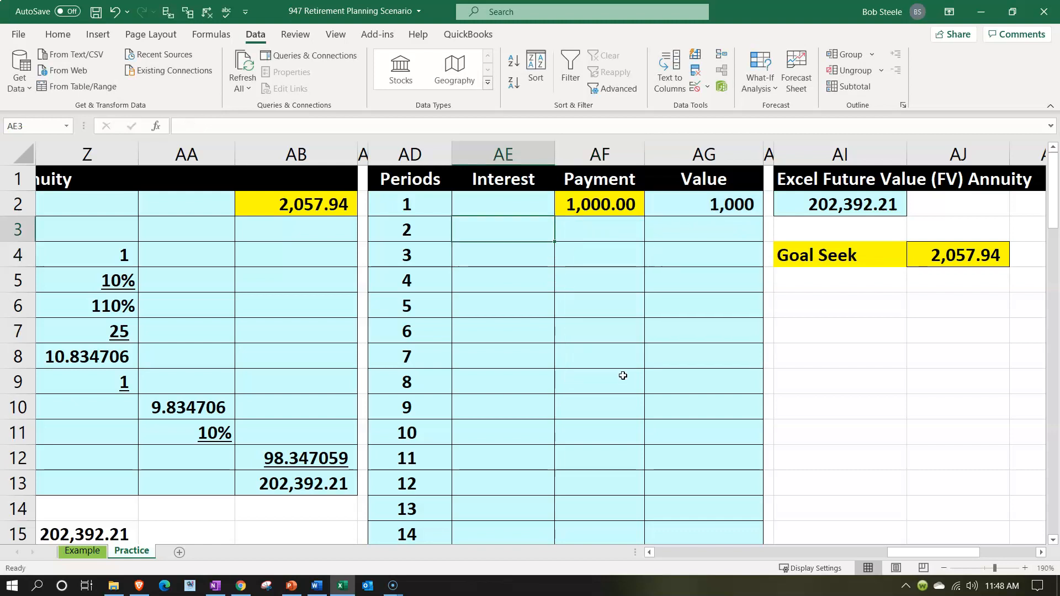
text(=)
key(Up)
key(Right)
key(Right)
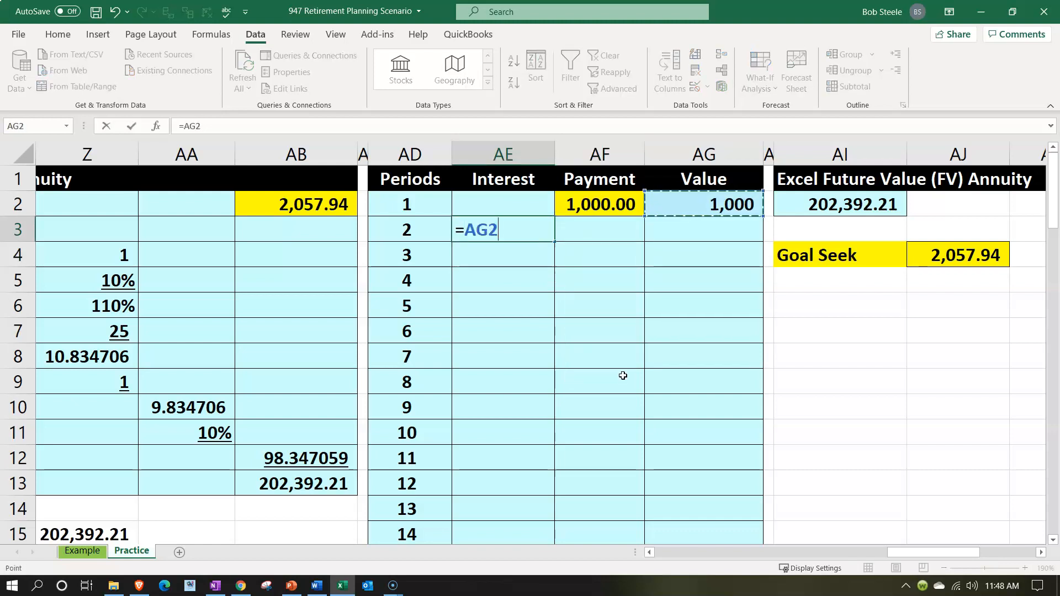
text(*)
key(Down)
key(Down)
key(Down)
key(Left)
key(Left)
key(Left)
key(Left)
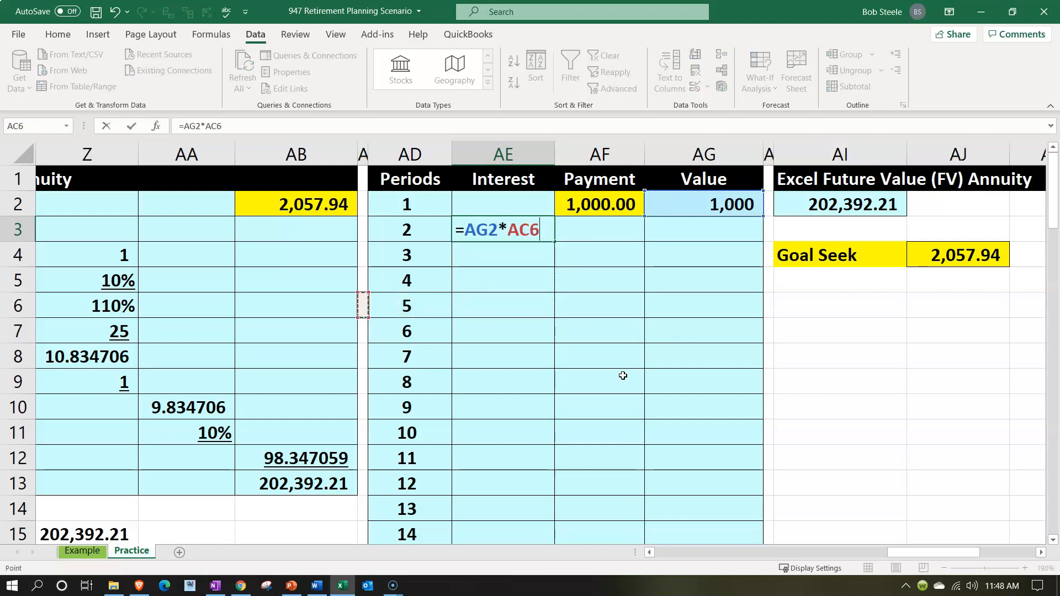
key(Left)
key(Up)
key(Tab)
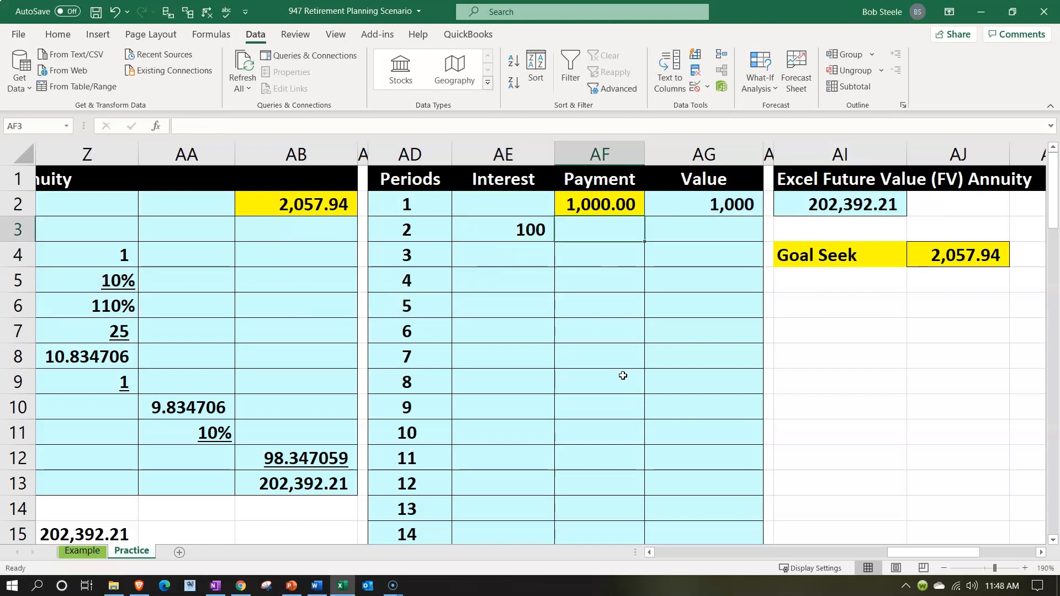
Link the period 2 payment in AF3 to AF2 and calculate the period 2 value in AG3 as =AG2+AE3+AF3
text(=)
key(Up)
key(Tab)
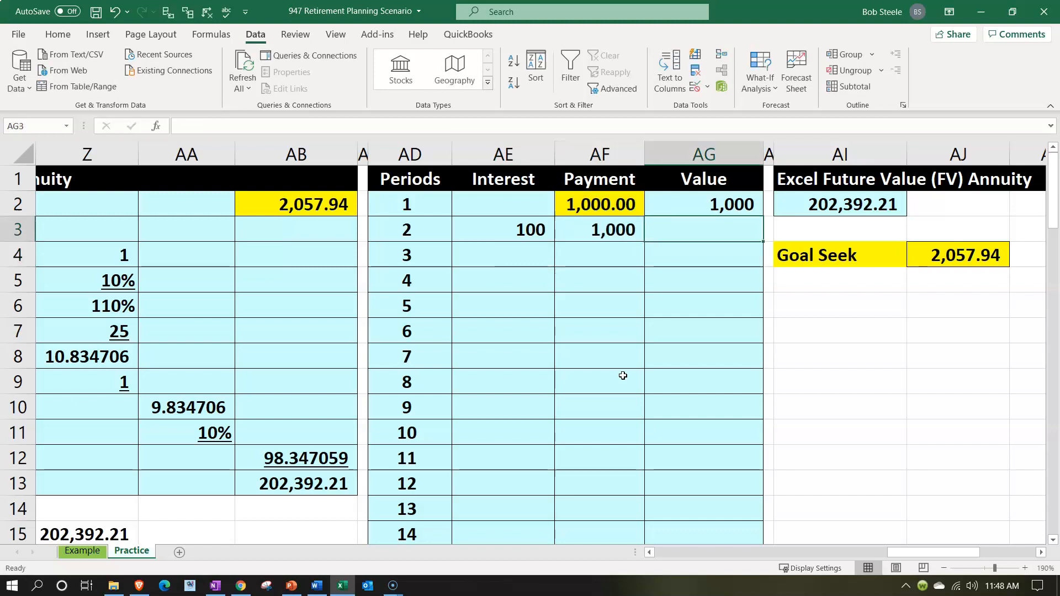
text(=)
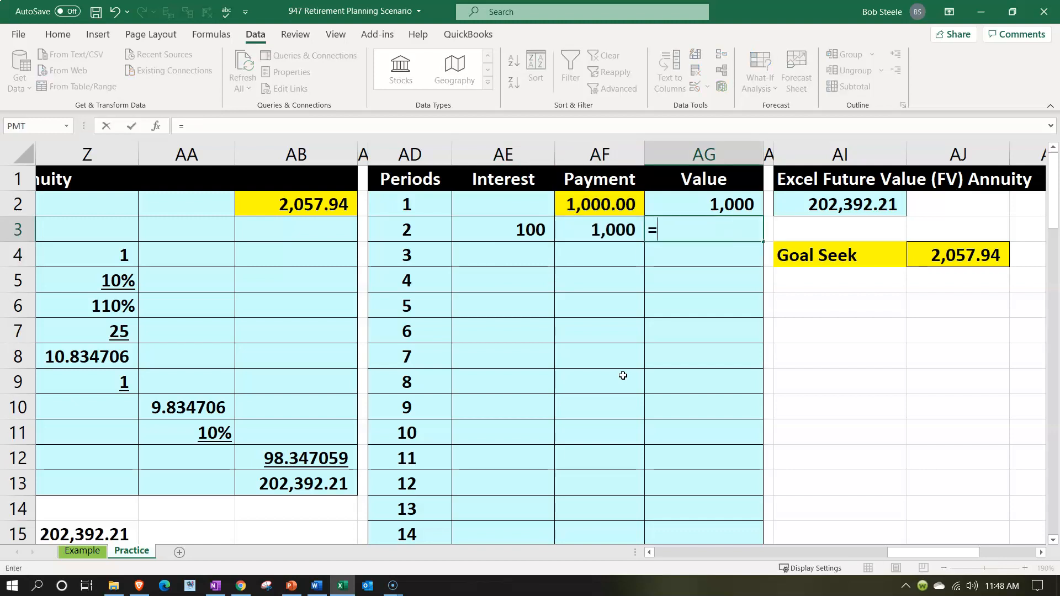
key(Up)
text(+)
key(Left)
key(Left)
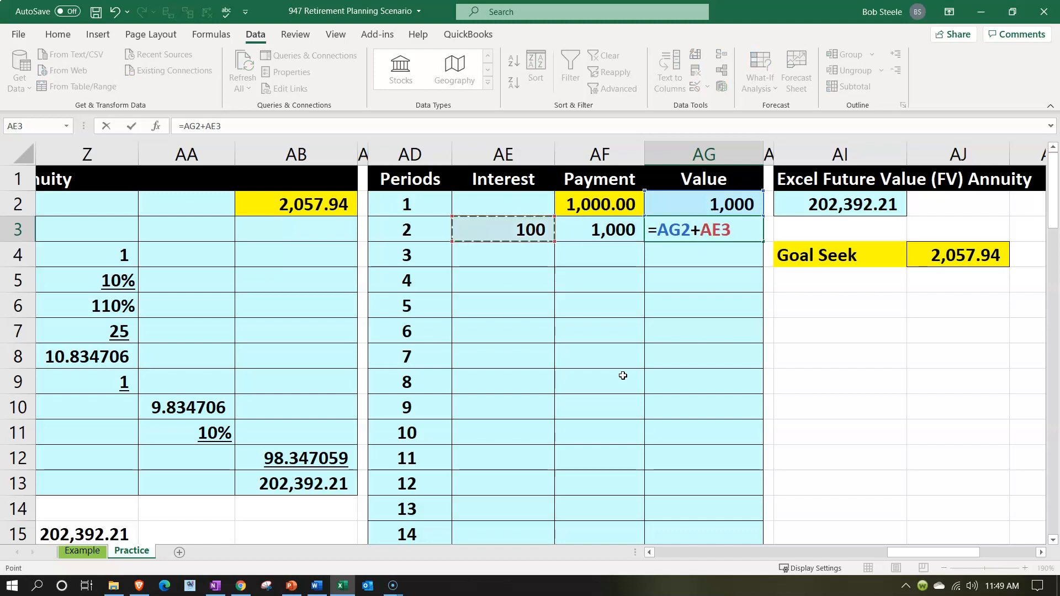
text(+)
key(Left)
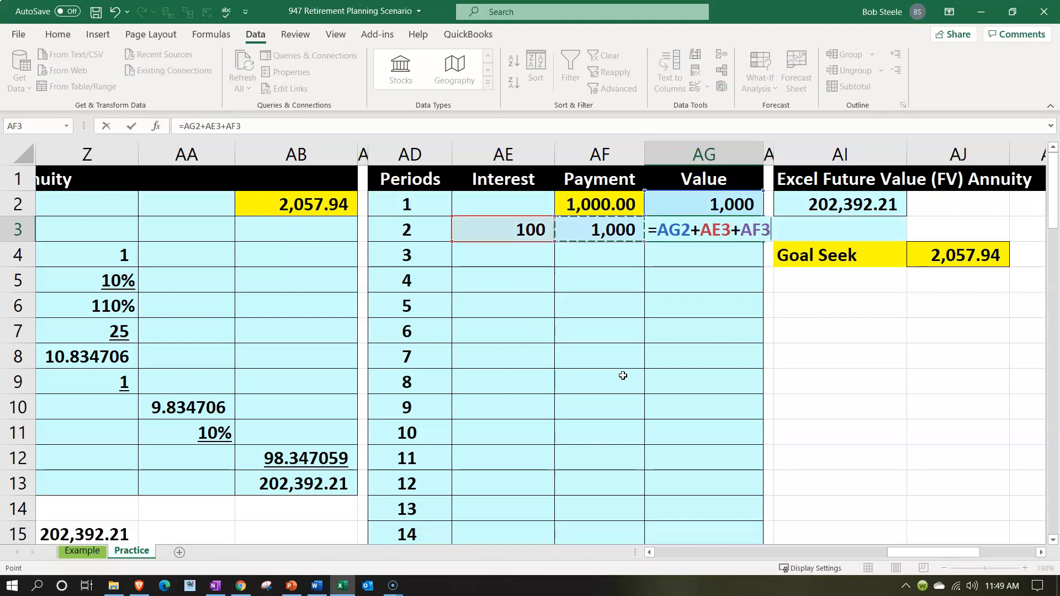
key(Return)
Calculate the period 3 interest in AE4 with =AG3*Z5
key(Left)
key(Left)
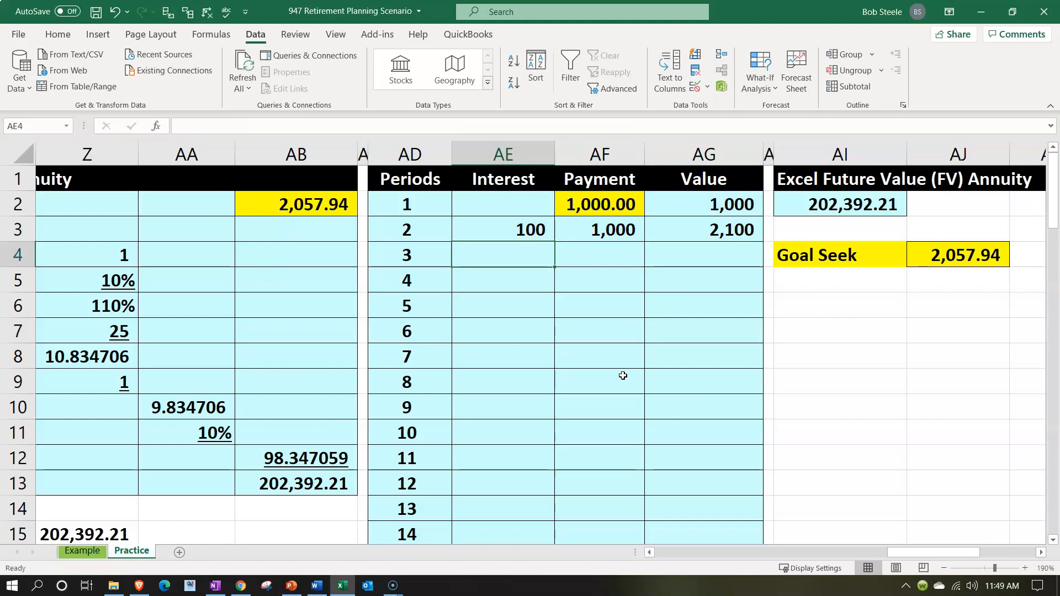
text(=)
key(Right)
key(Right)
key(Up)
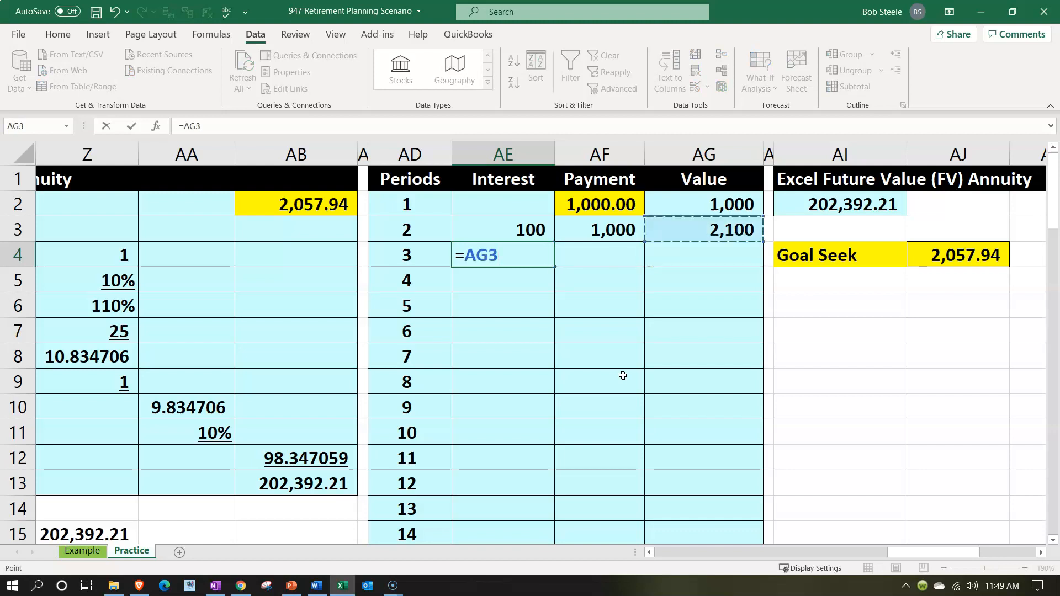
text(*)
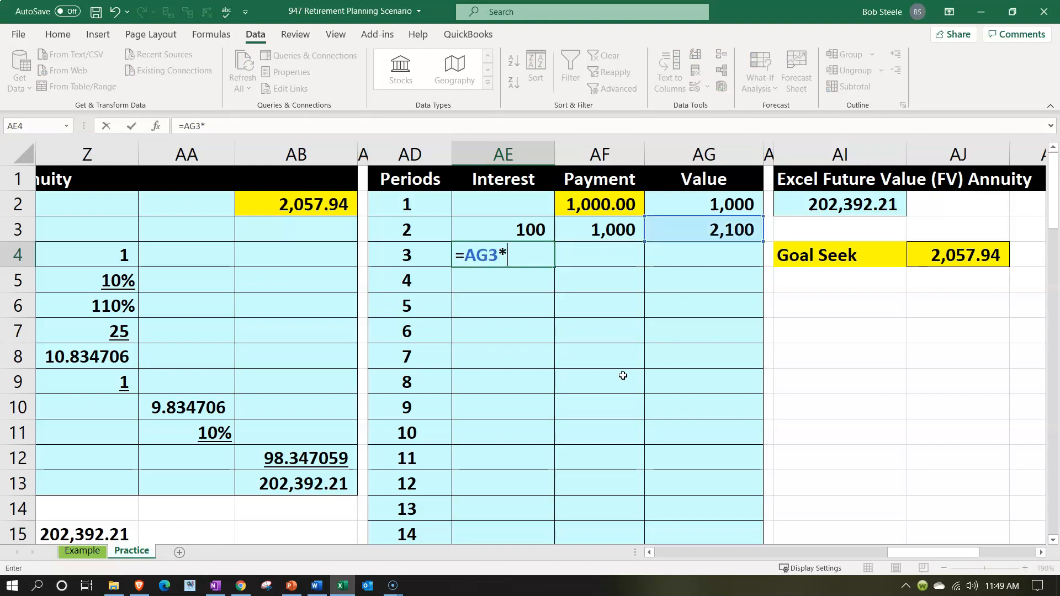
key(Left)
key(Left)
key(Left)
key(Left)
key(Left)
key(Down)
key(Return)
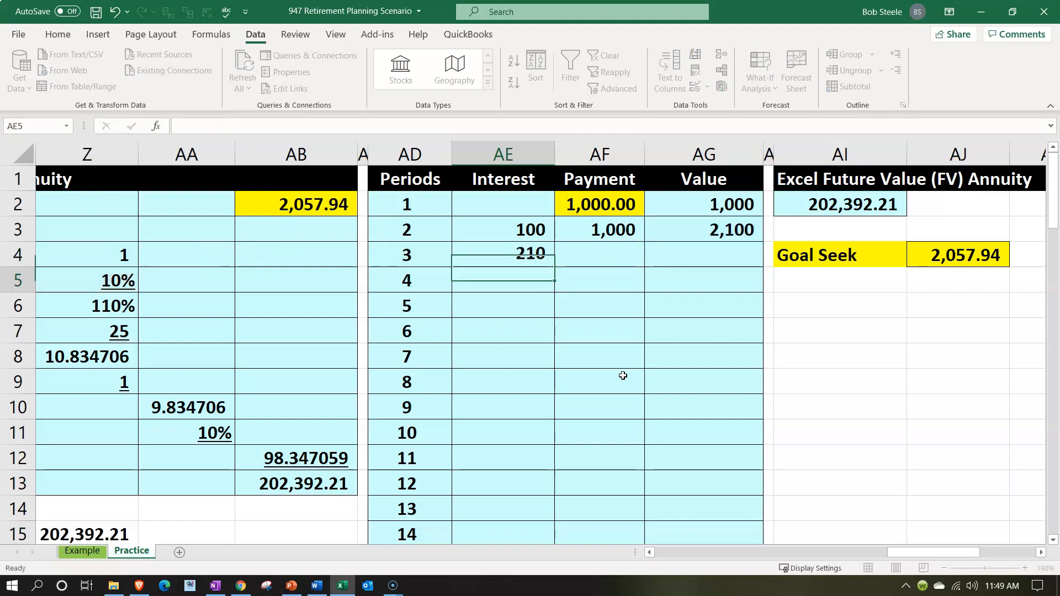
Link the period 3 payment in AF4 to the payment directly above it
key(Right)
key(Up)
text(=)
key(Up)
key(Return)
Calculate the period 3 value in AG4 by adding the previous value AG3, the interest AE4 and the payment AF4
key(Up)
key(Right)
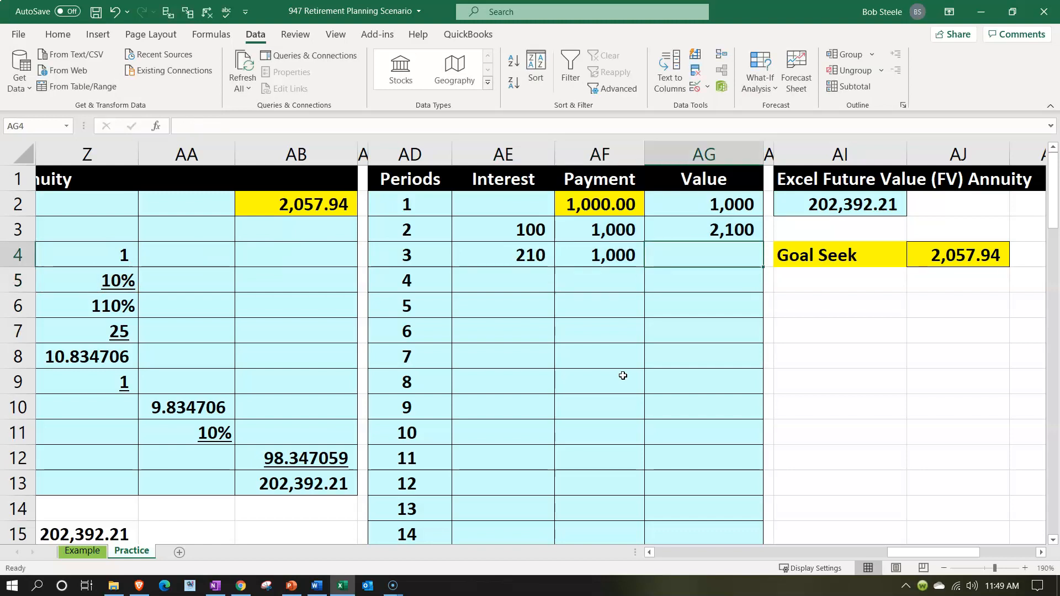
text(=)
key(Up)
text(+)
key(Left)
key(Left)
text(+)
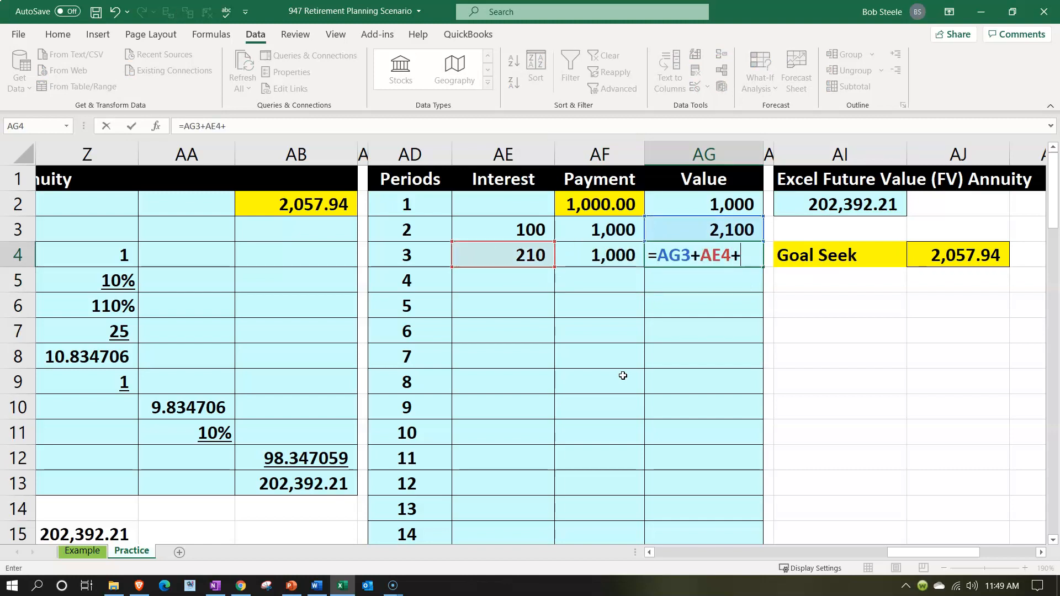
key(Left)
key(Return)
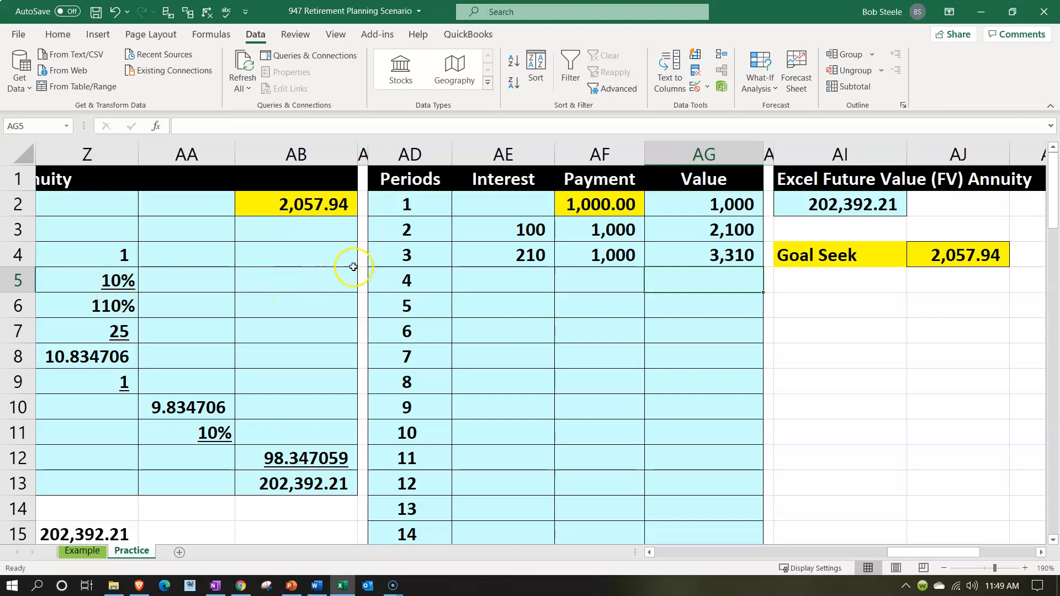
Make the rate reference in AE4 absolute so the interest formula reads =AG3*$Z$5
double_click(475, 259)
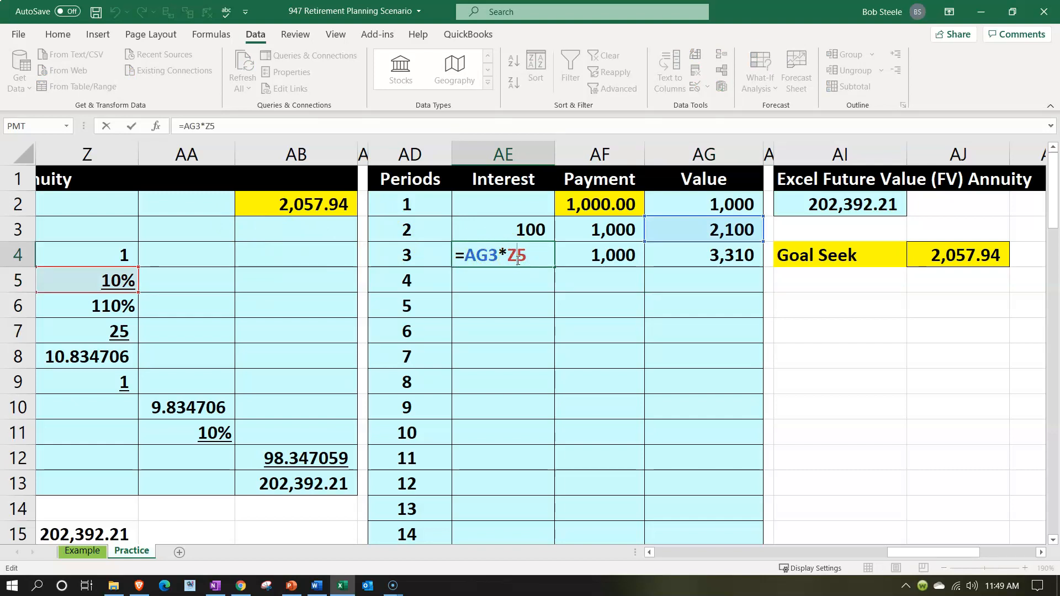
key(F4)
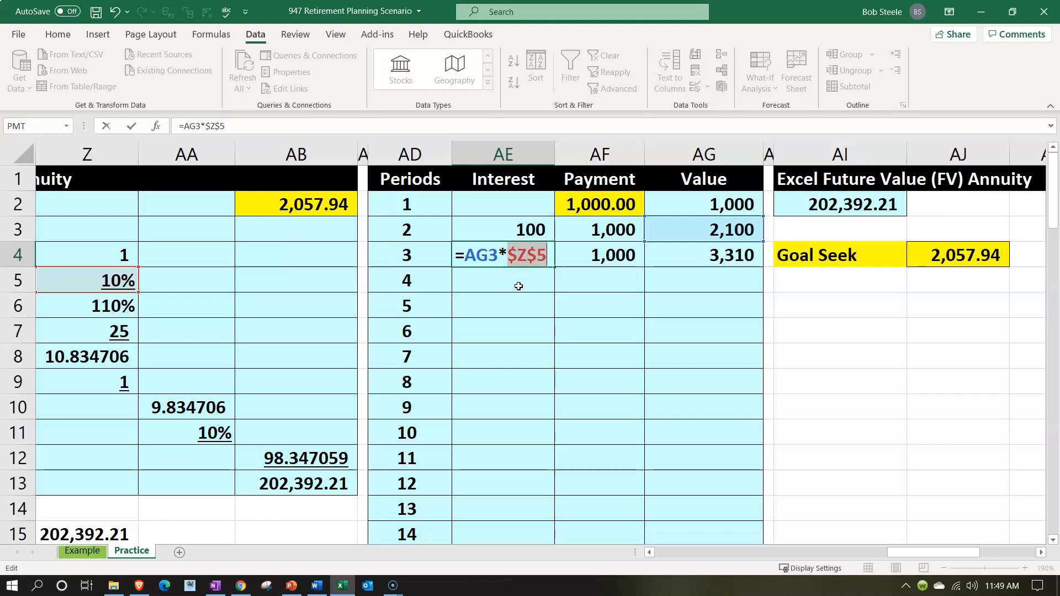
key(ctrl+Return)
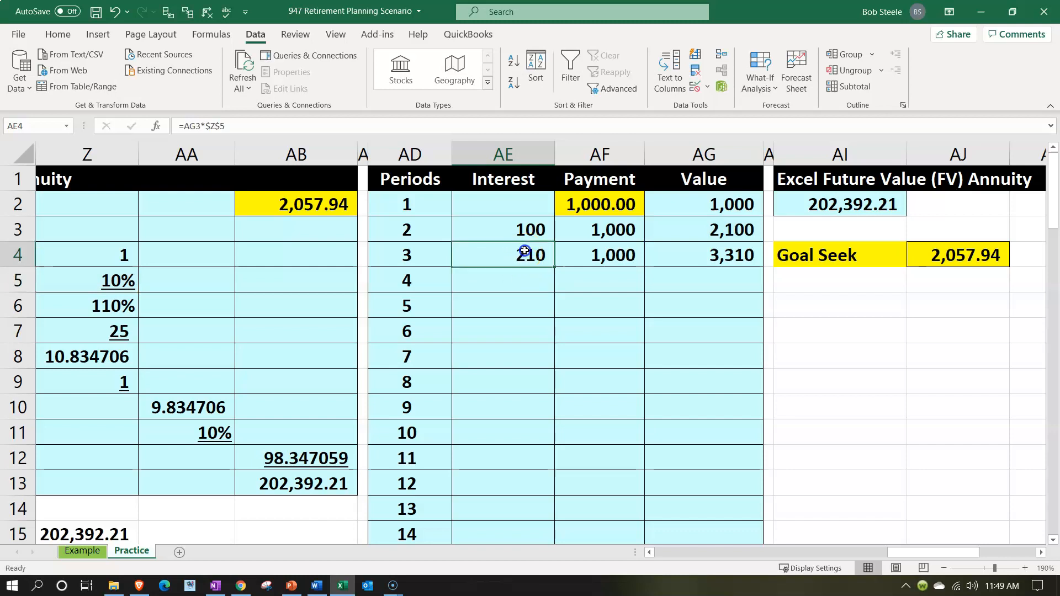
Fill the period 3 formulas in AE4:AG4 down through period 25 in row 26
drag(524, 252, 662, 260)
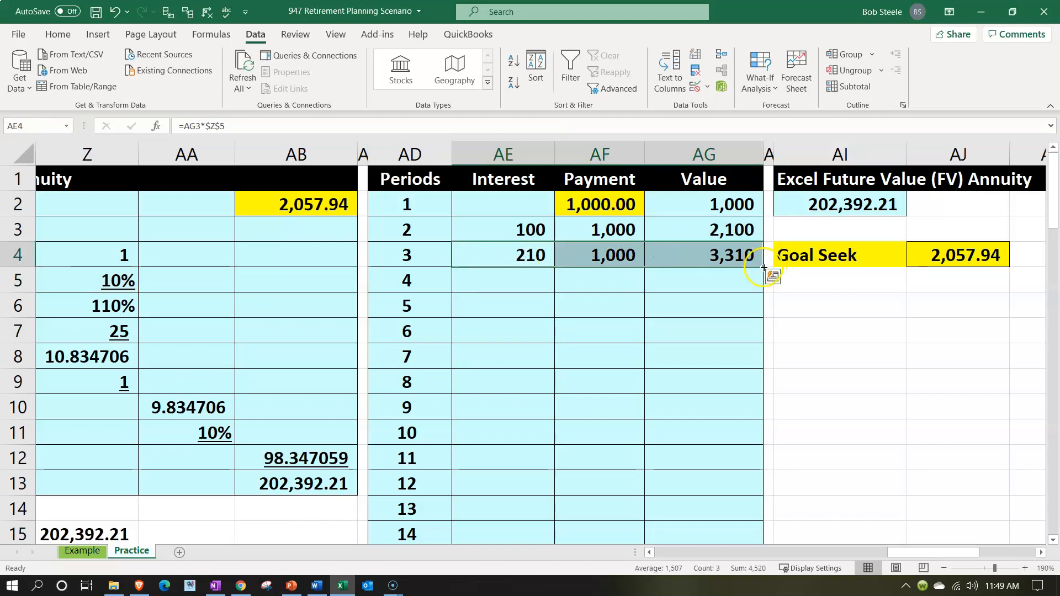
drag(763, 267, 755, 499)
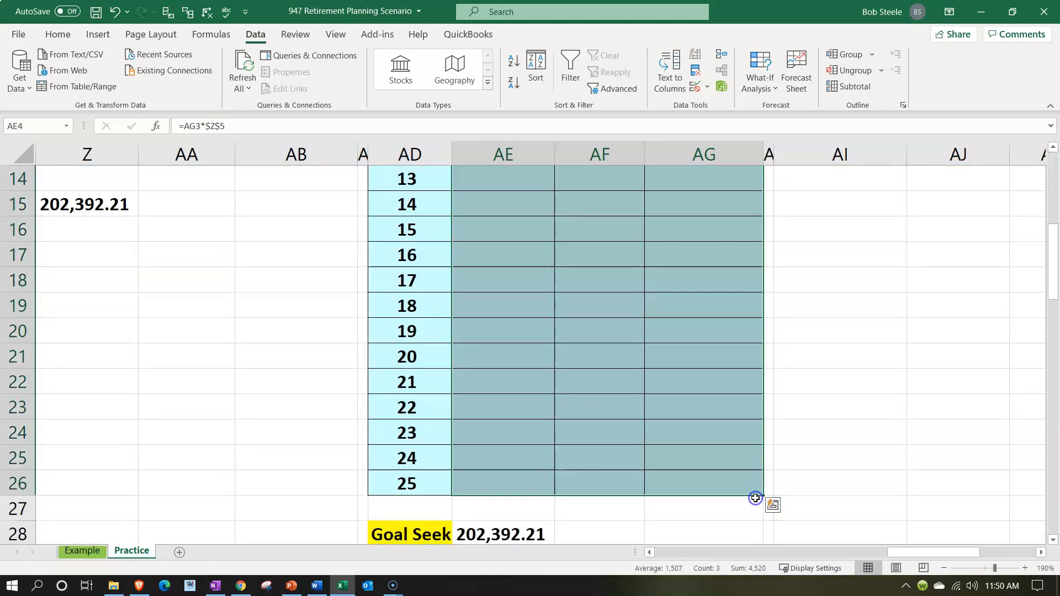
click(729, 486)
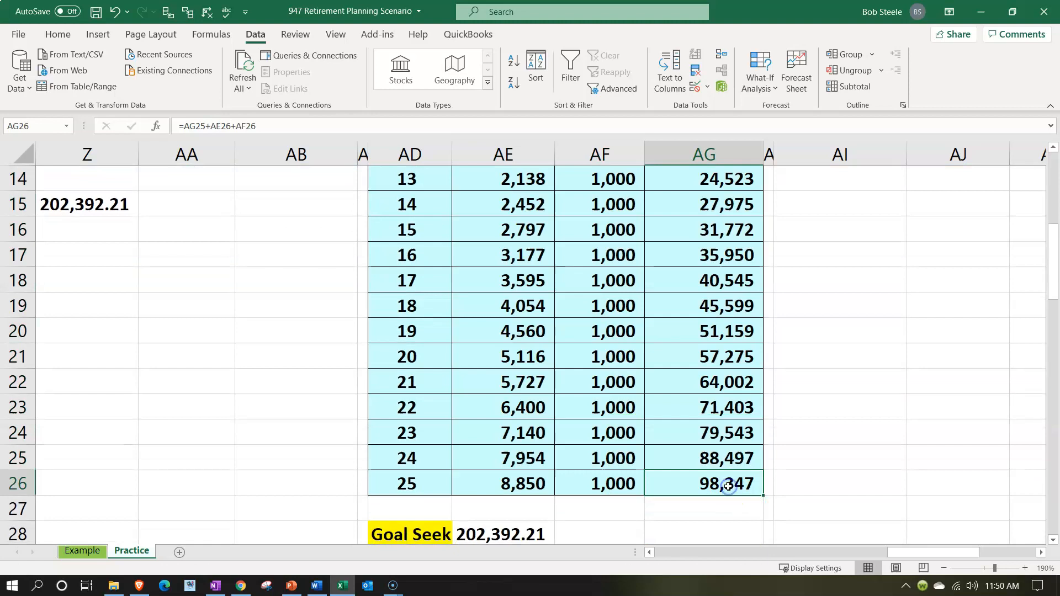
Set the period 1 payment in AF2 to 1700 and compare the period 25 value with the Goal Seek target
scroll(729, 486, down, 1)
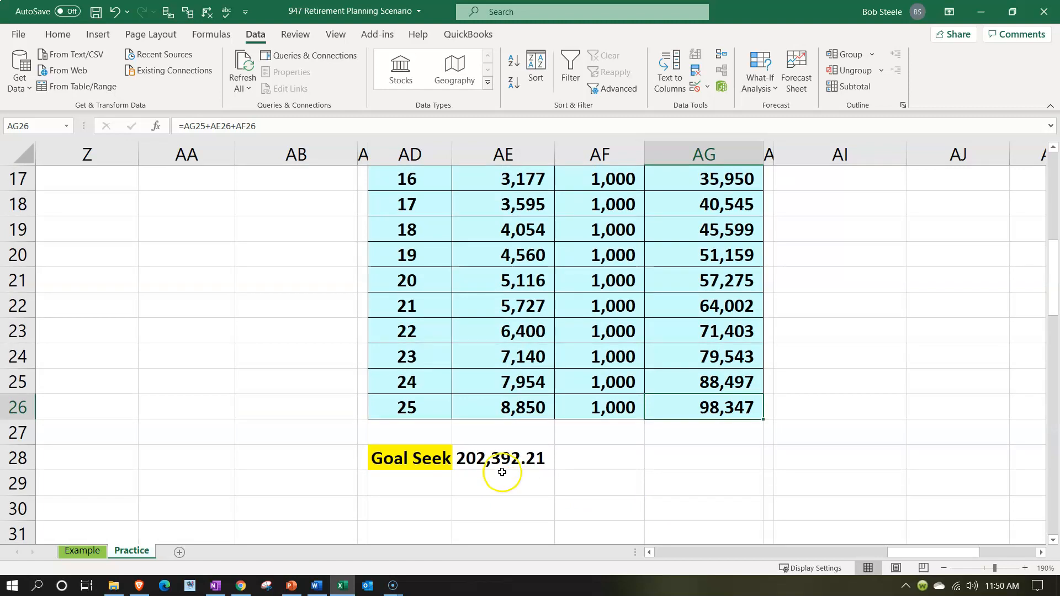
scroll(501, 458, up, 5)
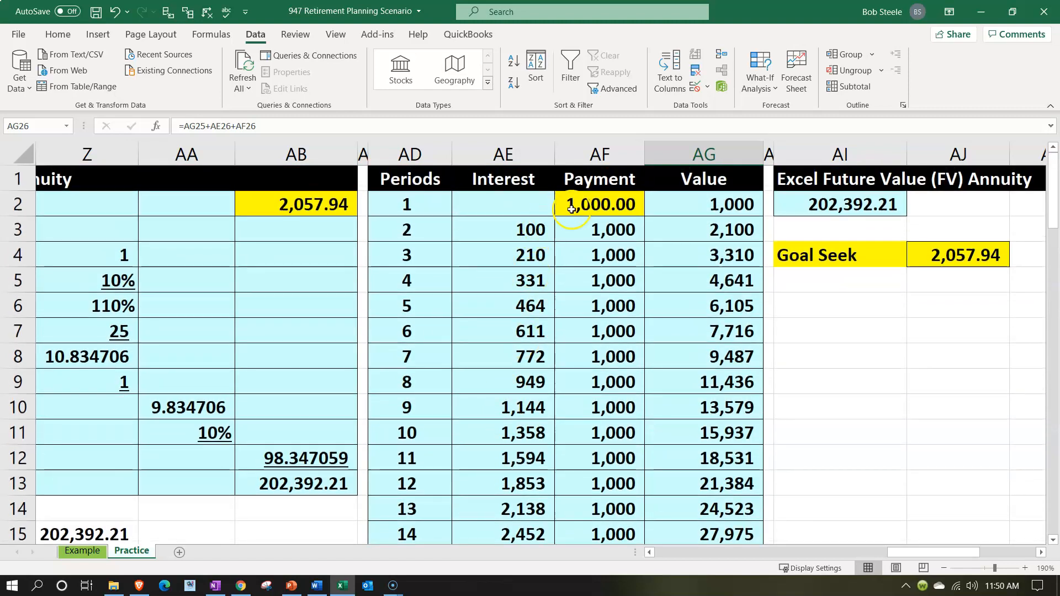
click(574, 204)
text(1700)
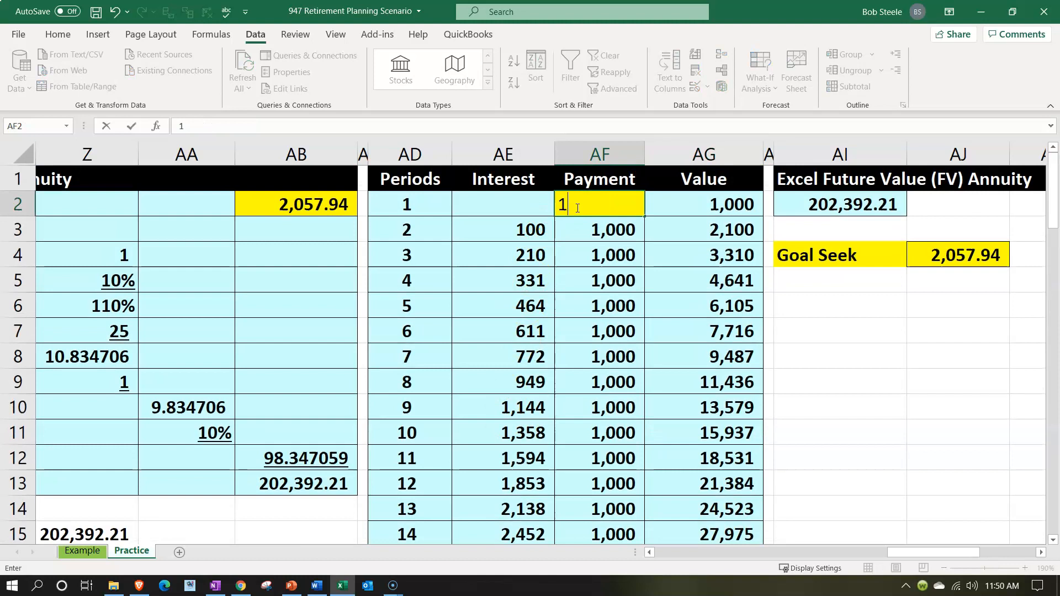
key(Return)
scroll(639, 324, down, 1)
scroll(639, 324, down, 5)
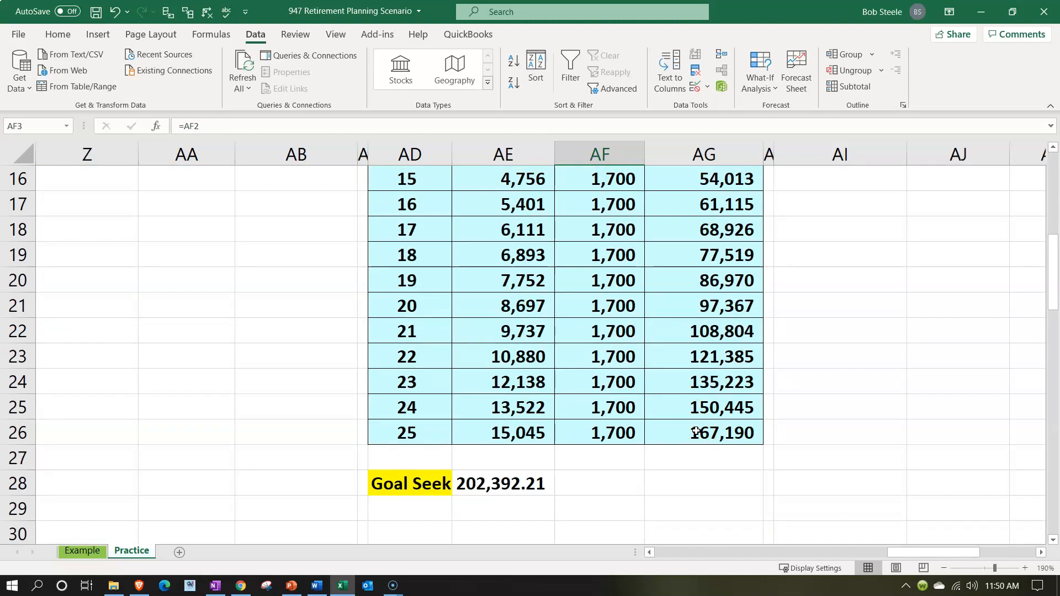
Run Goal Seek to set AG26 to 202392.21 by changing the payment in AF2, accept the solution and check the period 25 value
click(300, 389)
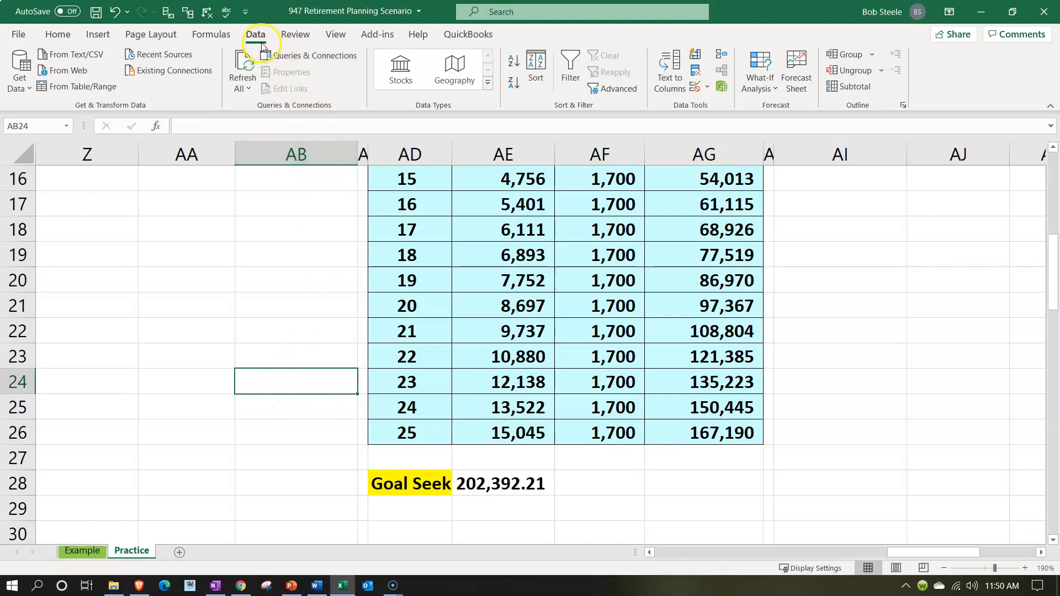
click(764, 91)
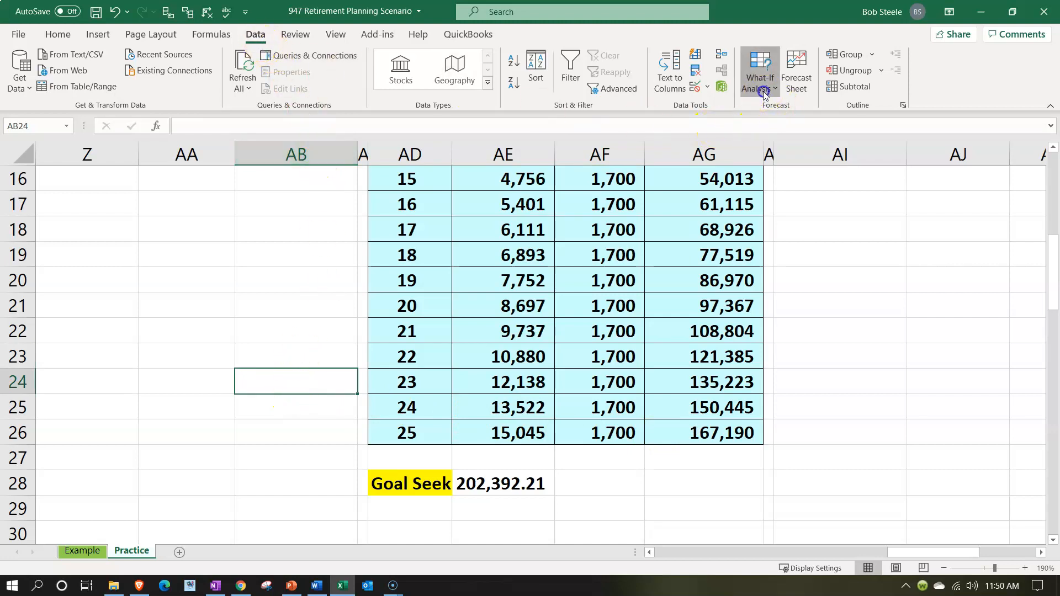
click(768, 127)
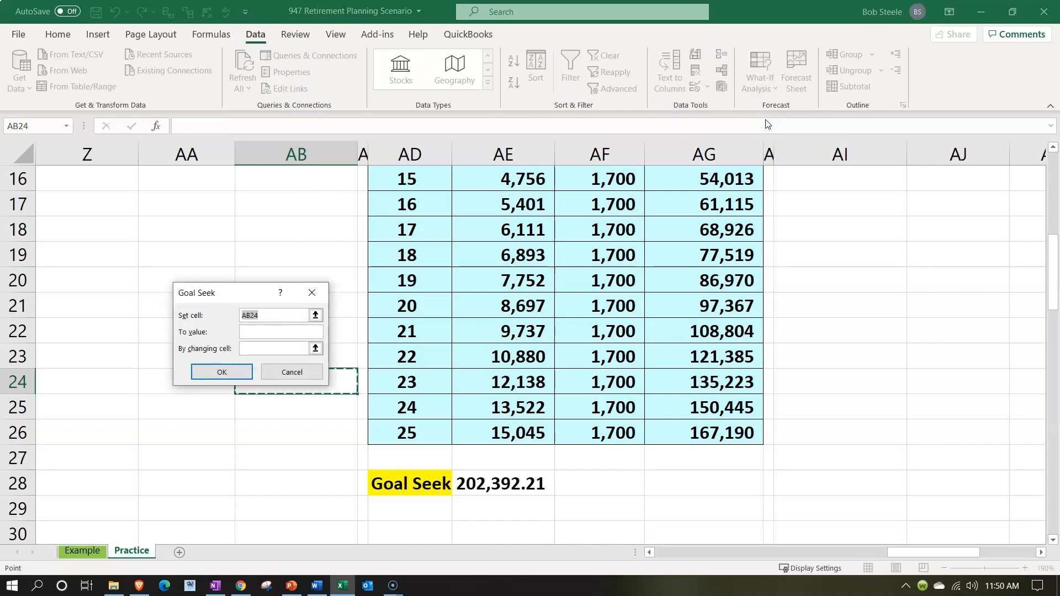
click(712, 426)
click(285, 333)
text(202392.21)
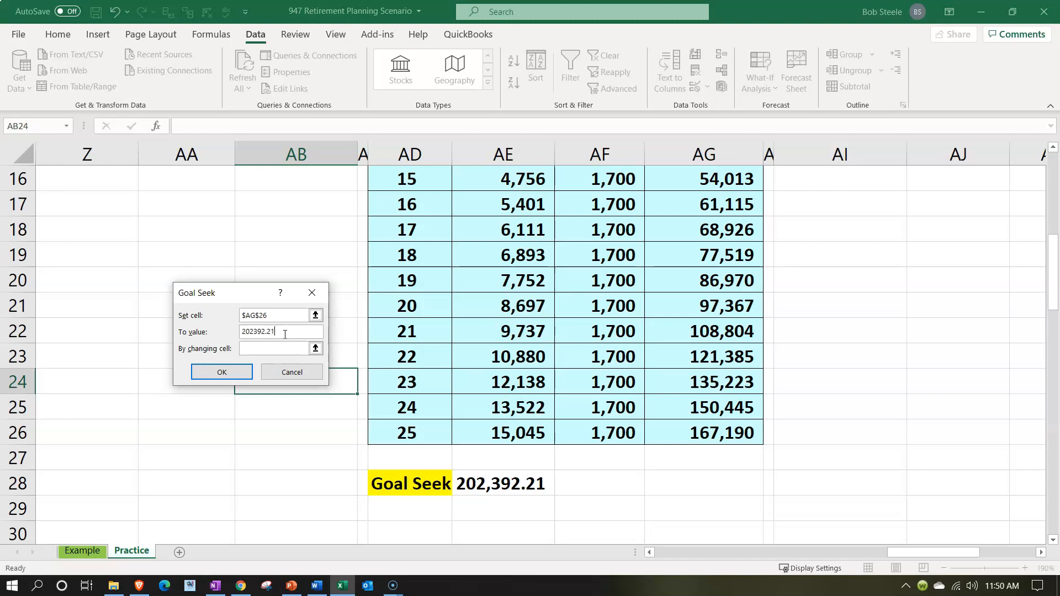
click(279, 348)
scroll(469, 314, up, 5)
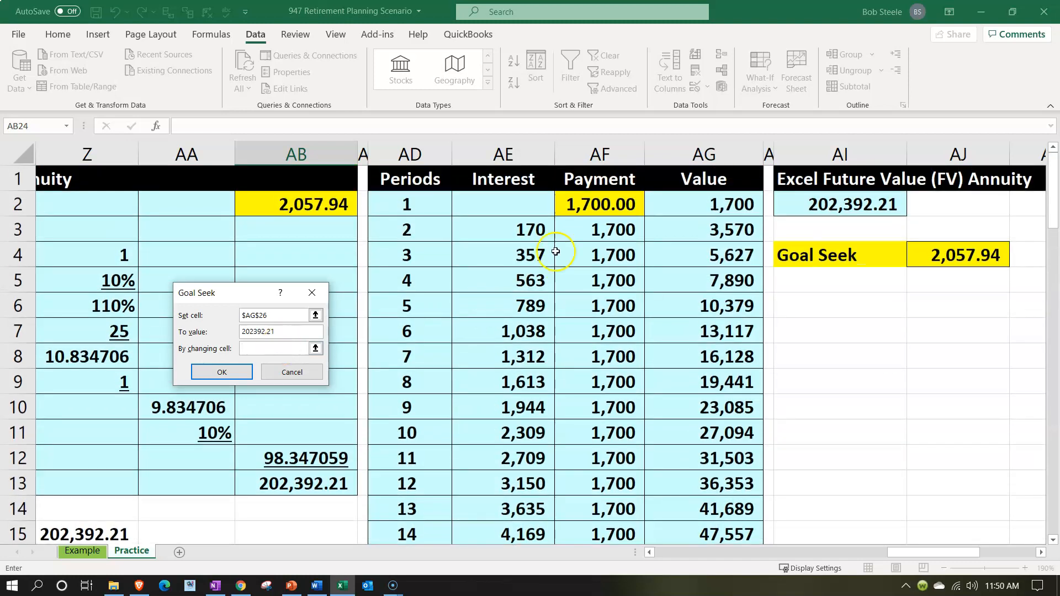
click(579, 205)
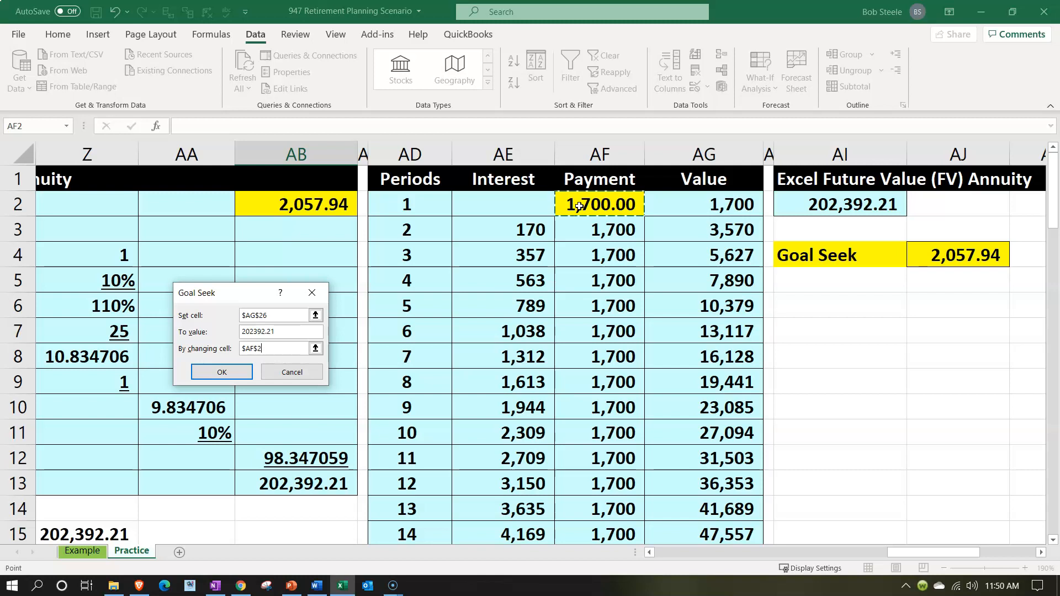
click(227, 372)
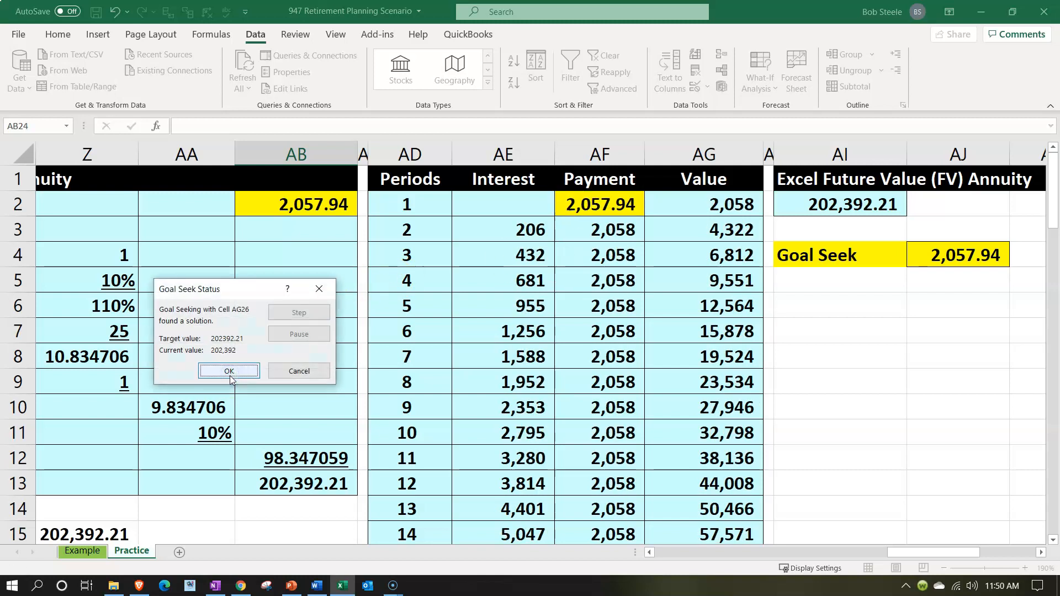
click(229, 372)
scroll(486, 356, down, 8)
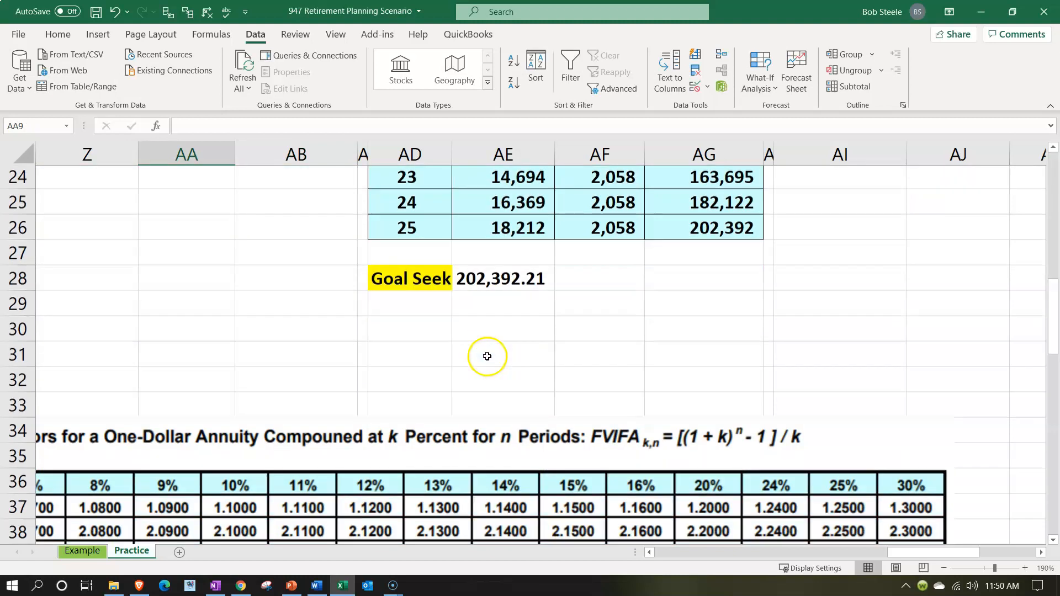
scroll(486, 357, down, 1)
click(694, 208)
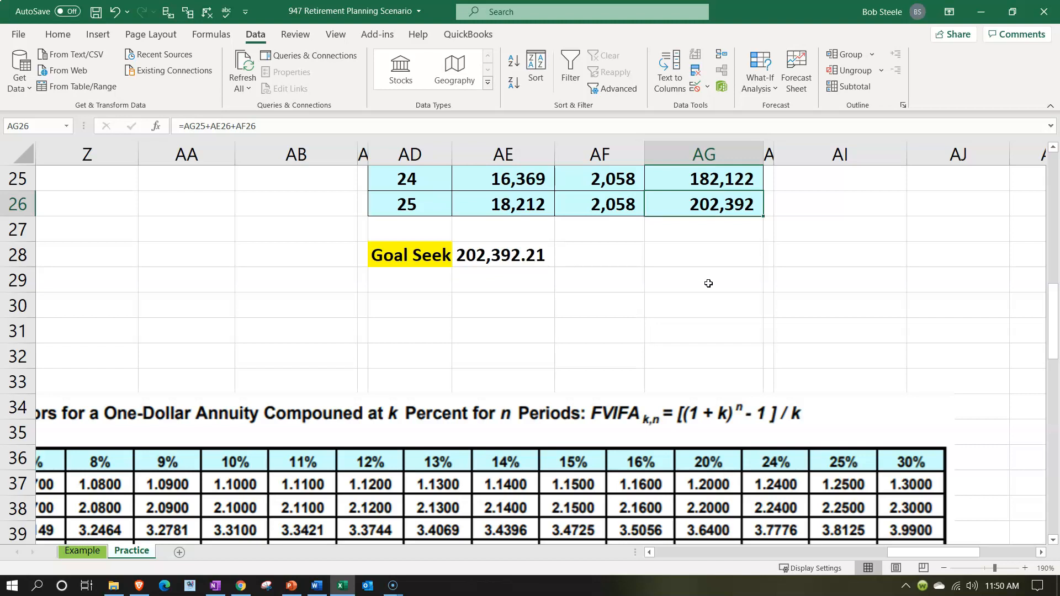
scroll(709, 283, up, 8)
Link the future value in AO4 of the table-based annuity section to the Excel FV result with =AI2
click(740, 204)
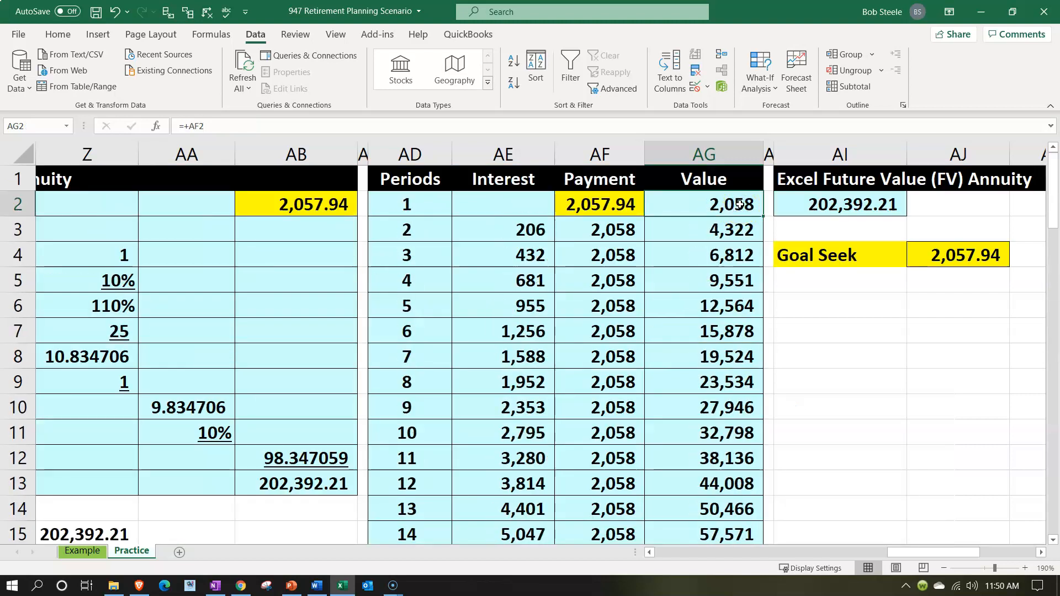
key(Right)
key(Right)
key(Right)
key(Right)
key(Right)
key(Right)
key(Right)
key(Right)
key(Right)
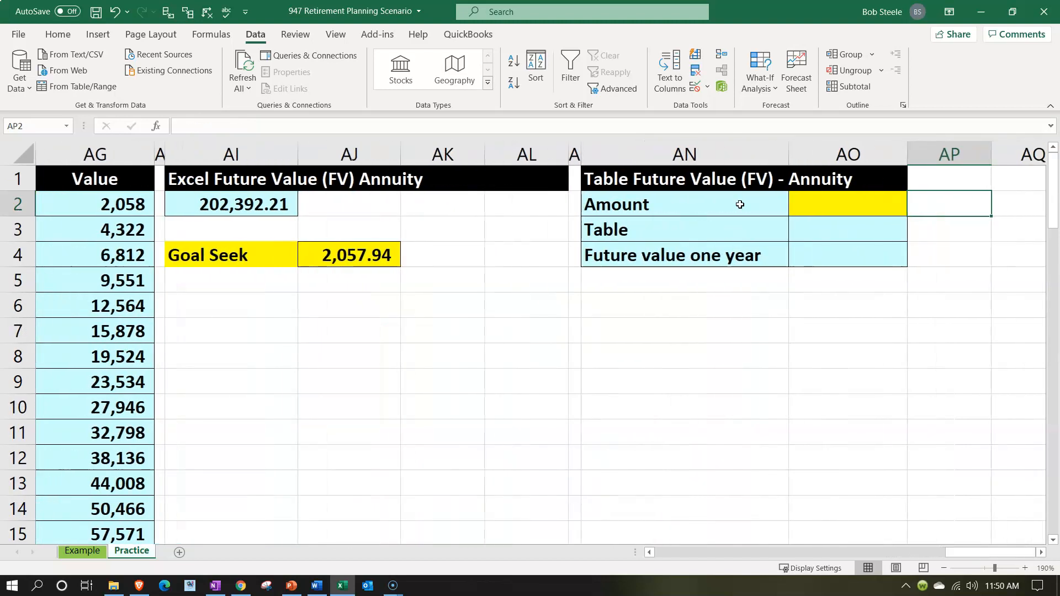
key(Left)
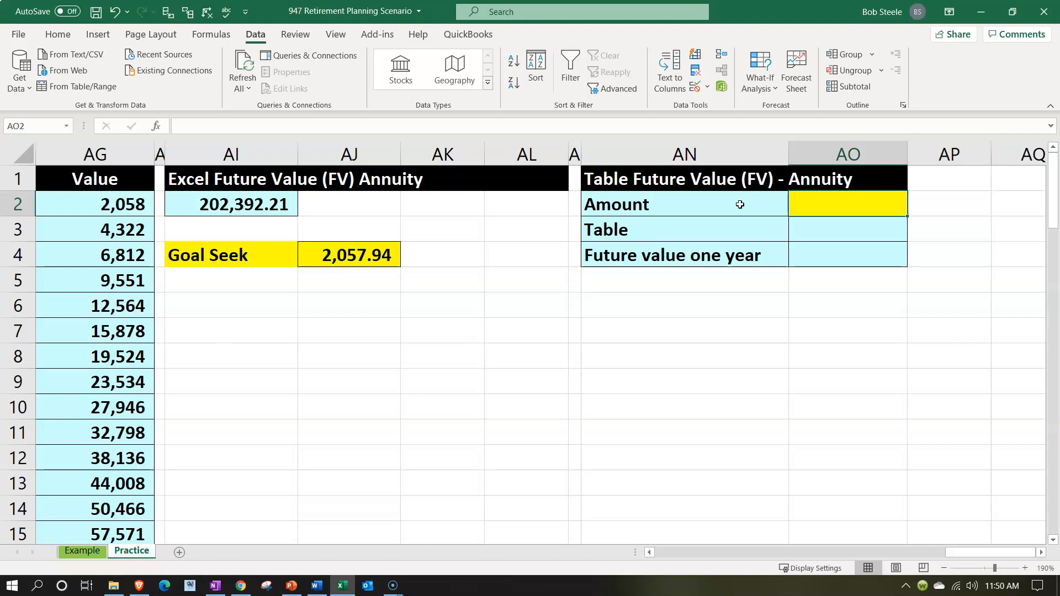
key(Down)
key(Down)
text(=)
key(Left)
key(Left)
key(Left)
key(Left)
key(Left)
key(Left)
key(Up)
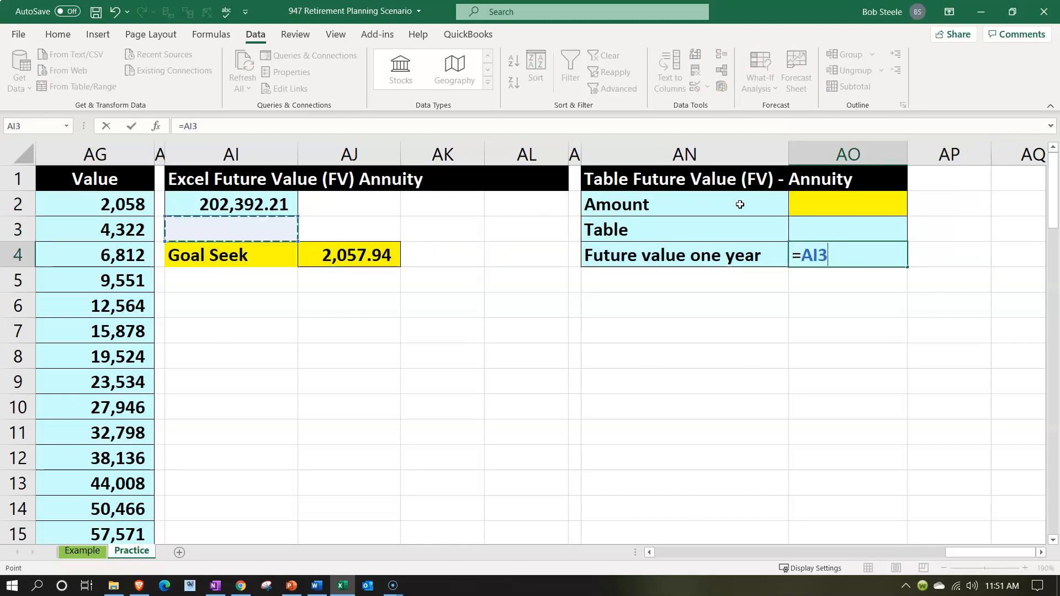
key(Up)
key(Return)
Look up the annuity factor for 10% and 25 periods in Table A-2 of future value interest factors
key(Up)
key(Up)
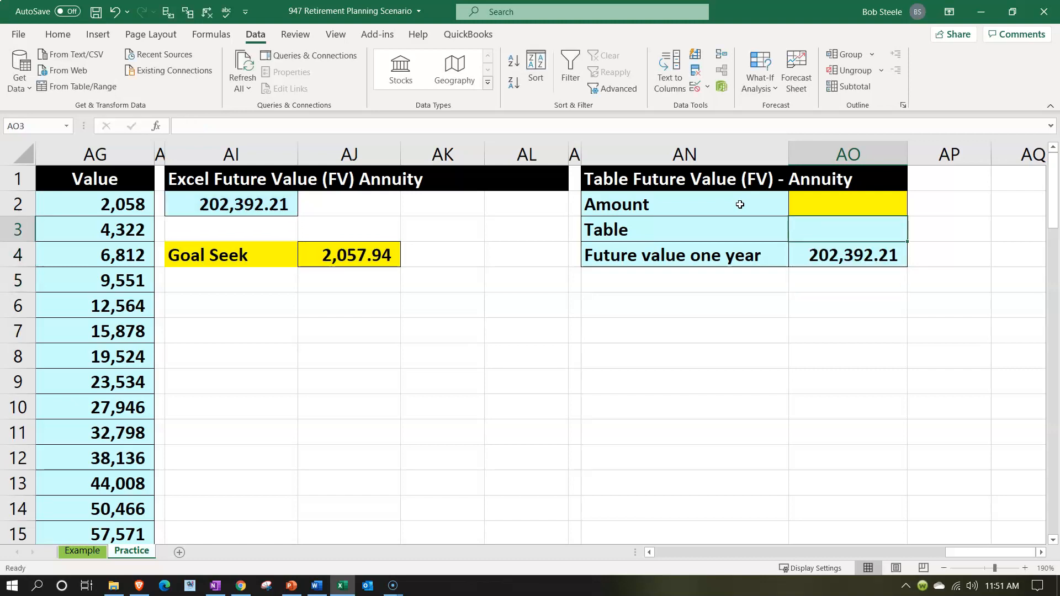
key(Left)
key(Left)
key(Left)
key(Left)
key(Left)
key(Left)
key(Left)
key(Left)
key(Left)
key(Left)
key(Left)
key(Left)
key(Left)
key(Left)
key(Left)
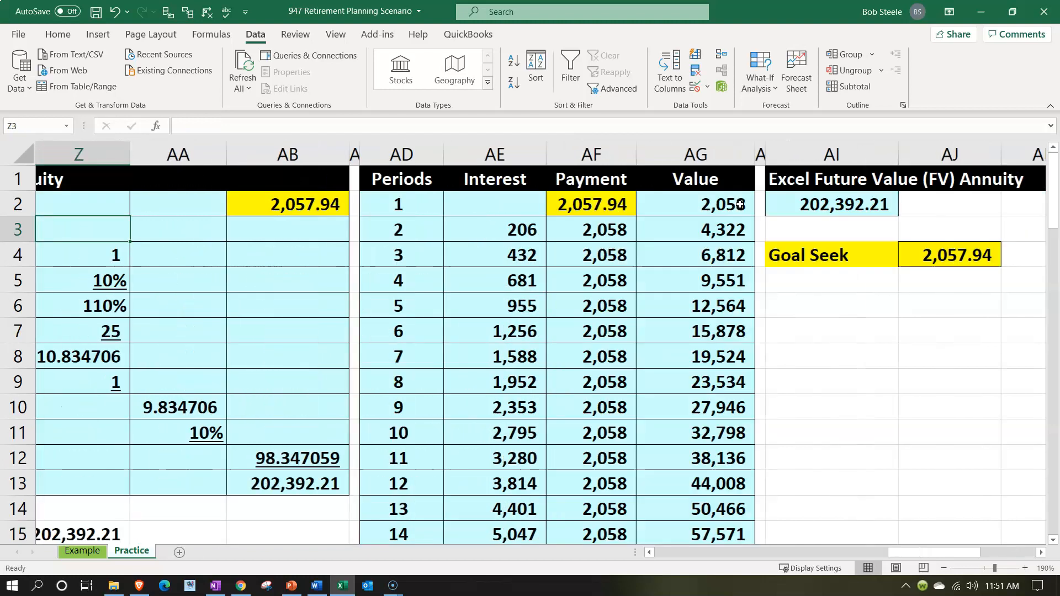
key(Left)
key(Left)
key(Left)
key(Left)
key(Left)
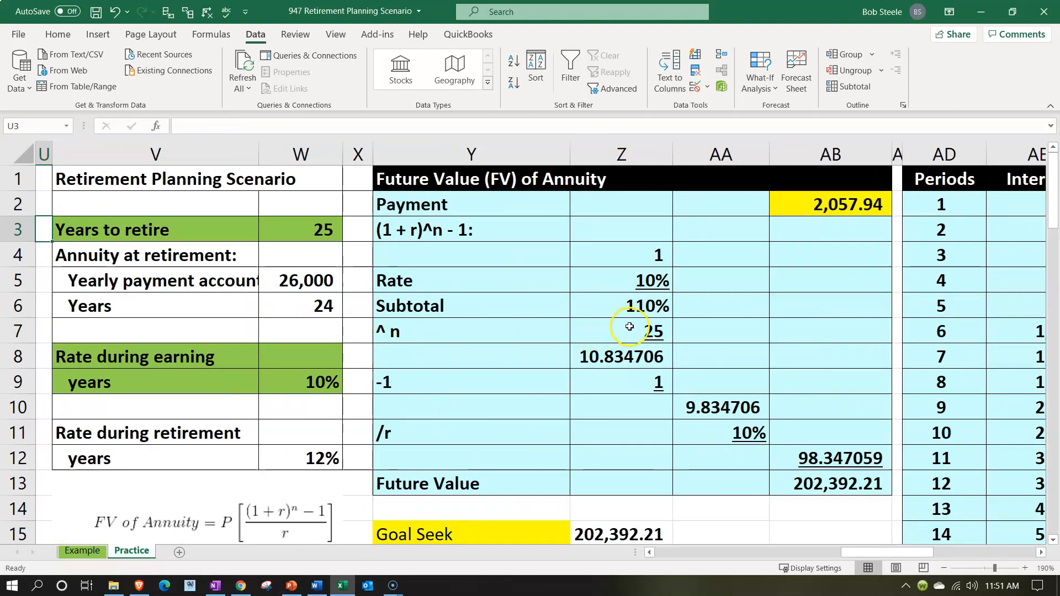
scroll(634, 328, down, 7)
scroll(640, 330, down, 3)
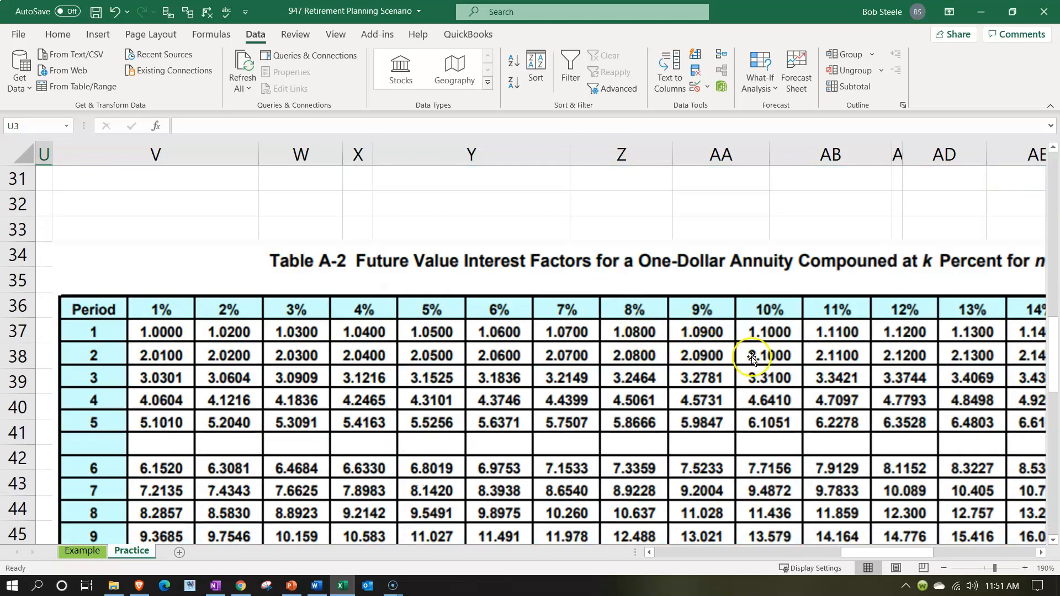
scroll(754, 349, down, 2)
scroll(761, 359, down, 4)
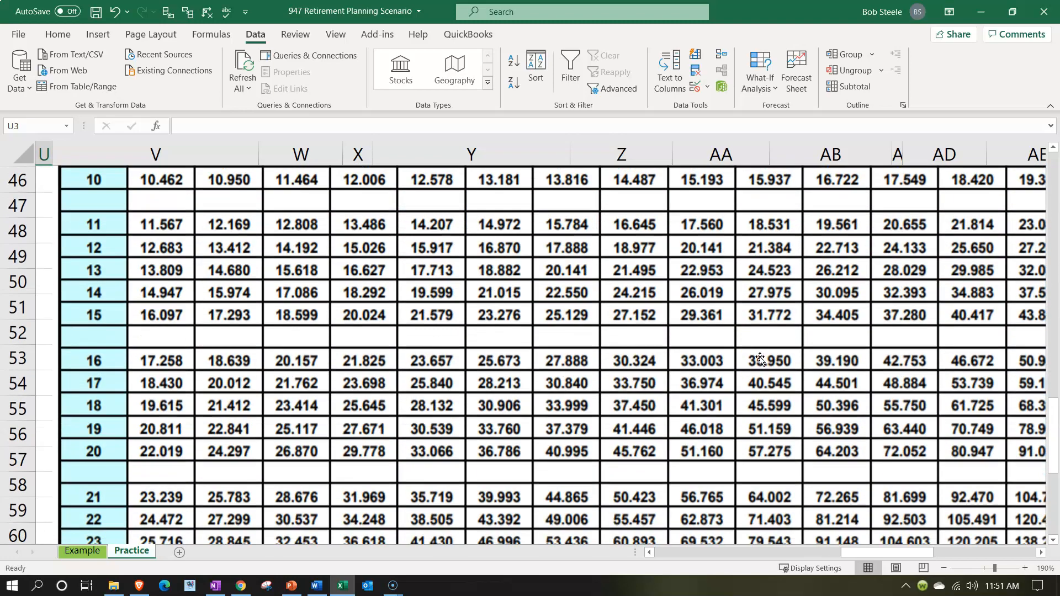
scroll(762, 374, down, 2)
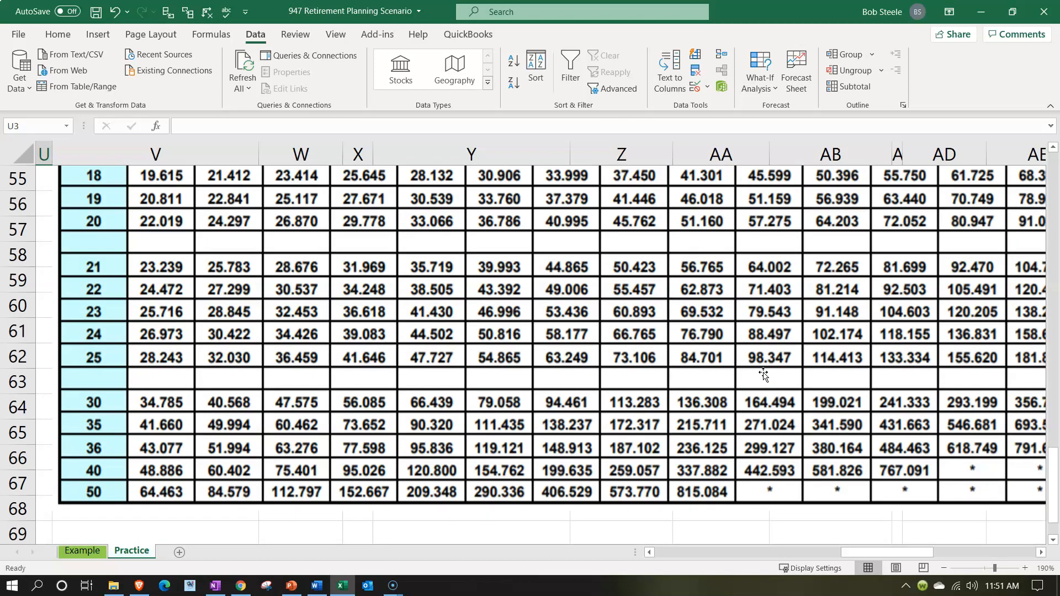
scroll(767, 375, up, 17)
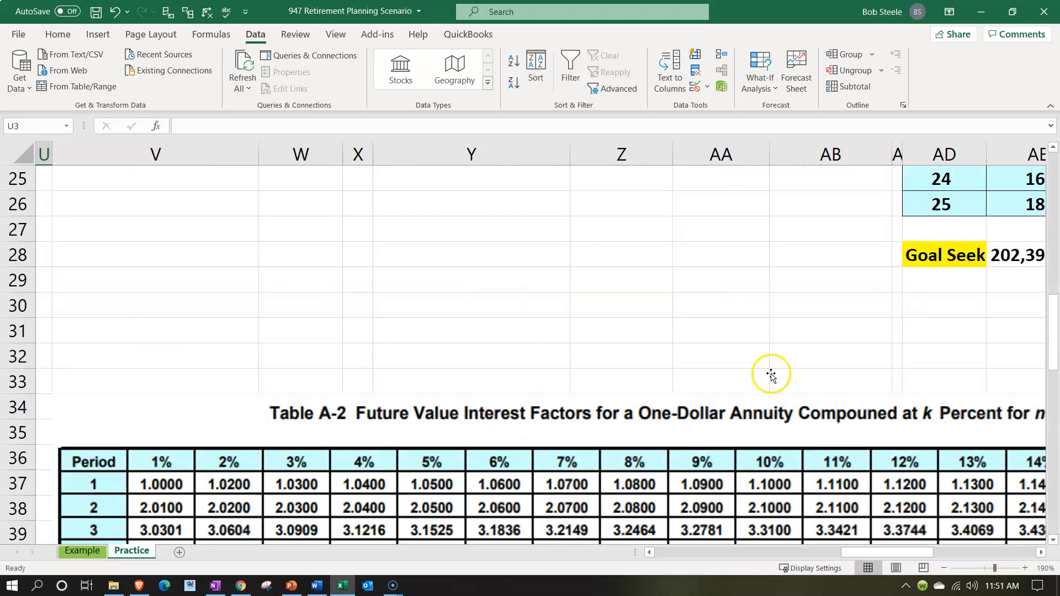
Enter the factor 98.347 in the Table cell AO3 of the table-based future value annuity section
click(882, 225)
key(Right)
key(Right)
key(Right)
key(Right)
key(Right)
key(Right)
key(Right)
key(Right)
key(Right)
key(Right)
key(Right)
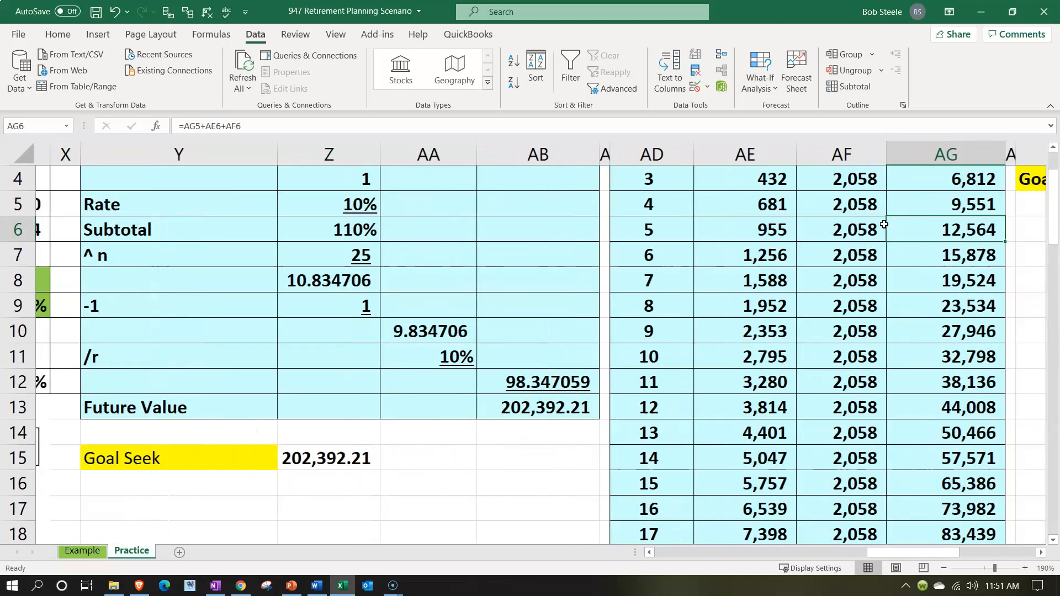
key(Right)
key(Right)
key(Right)
key(Right)
key(Up)
key(Up)
key(Up)
key(Up)
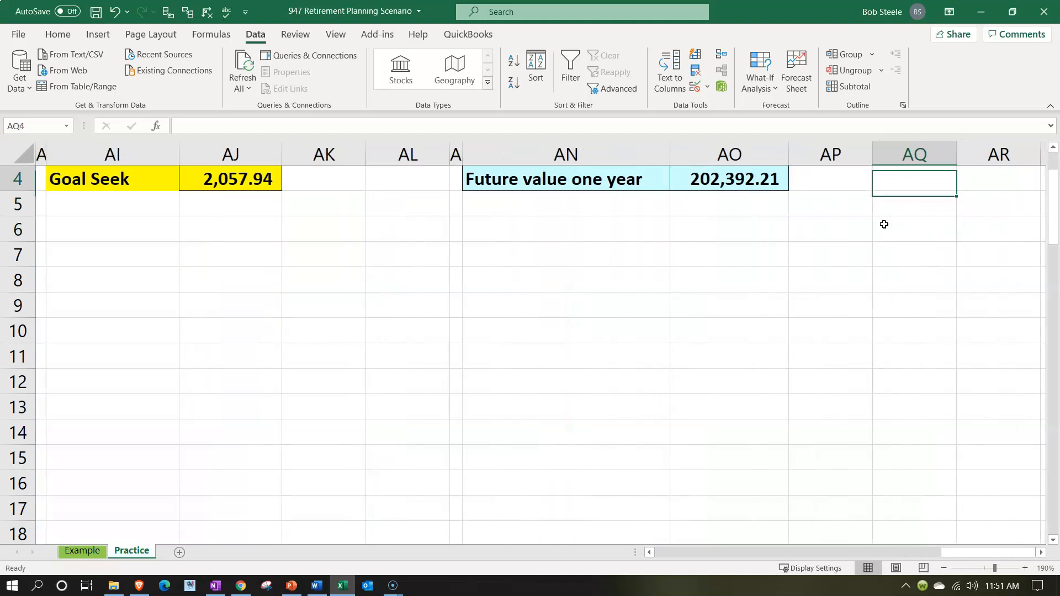
key(Left)
key(Left)
key(Up)
key(Down)
key(Down)
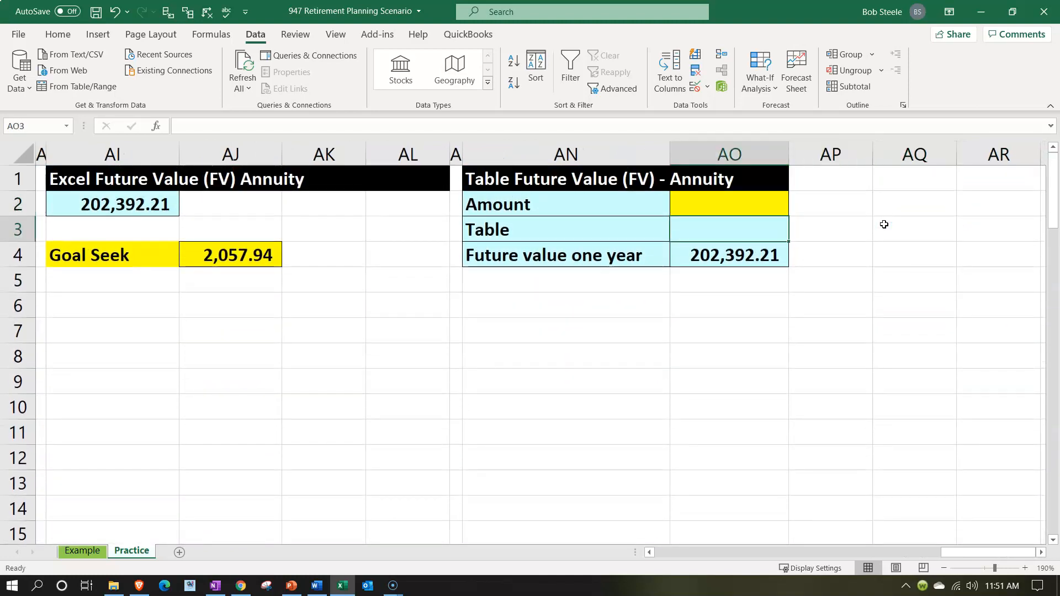
text(98.347)
key(Return)
Calculate the annuity amount in AO2 by dividing the future value by the table factor with =AO4/AO3
key(Right)
key(Up)
key(Up)
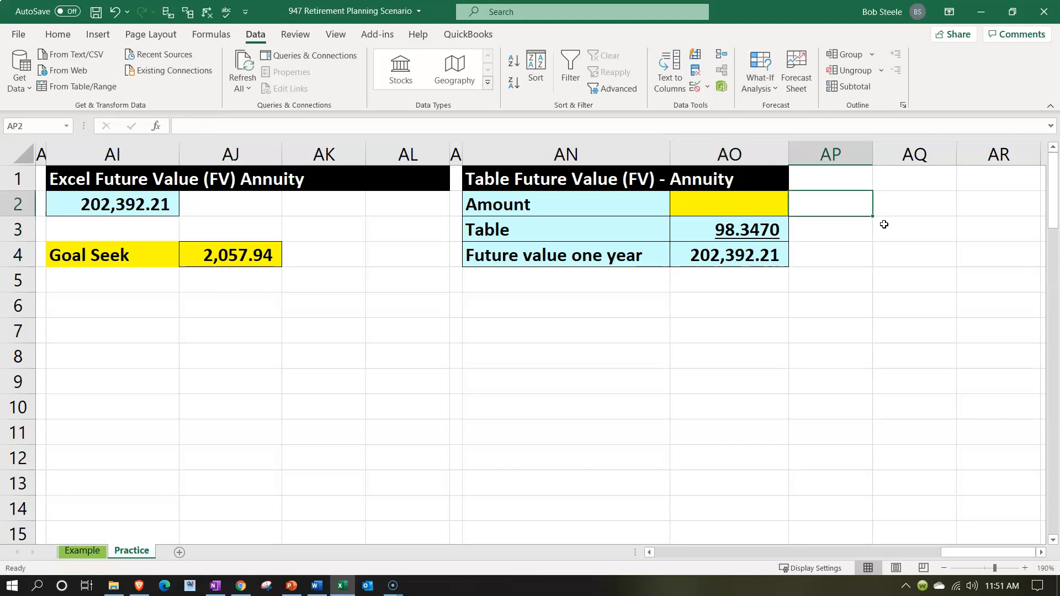
key(Left)
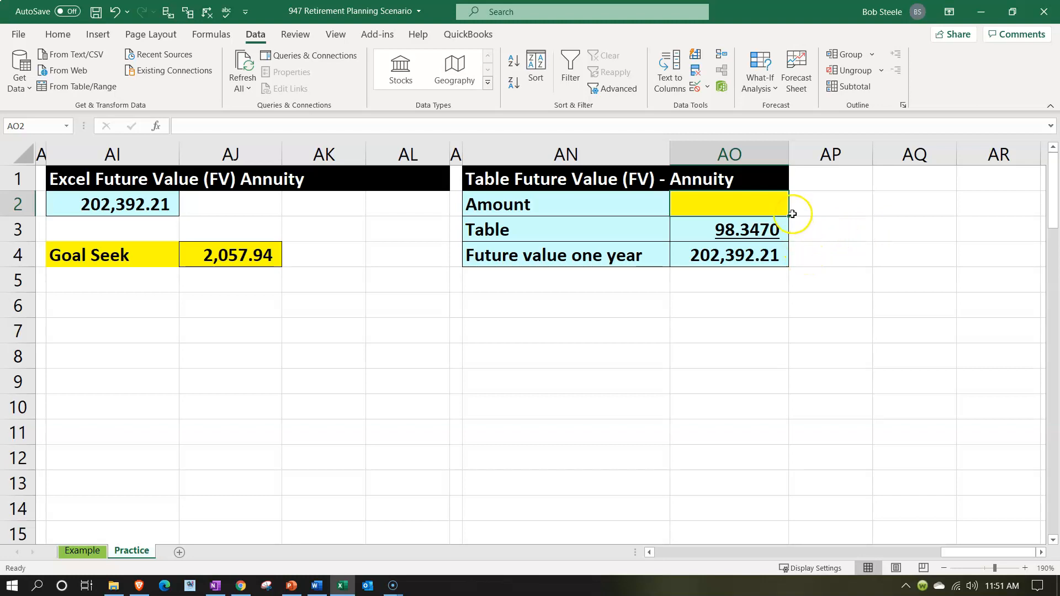
text(=)
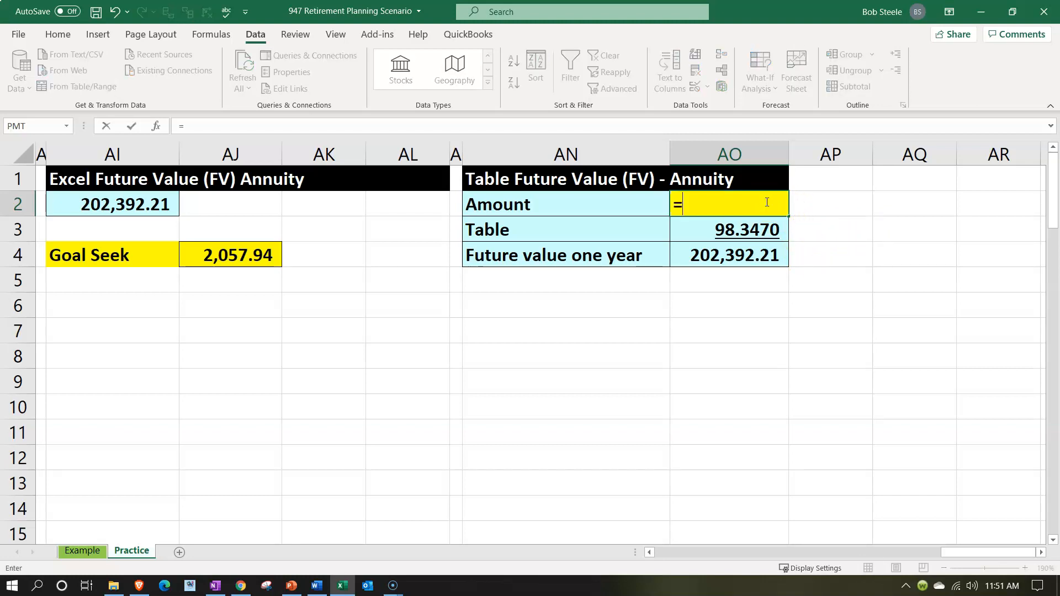
key(Down)
key(Down)
text(/)
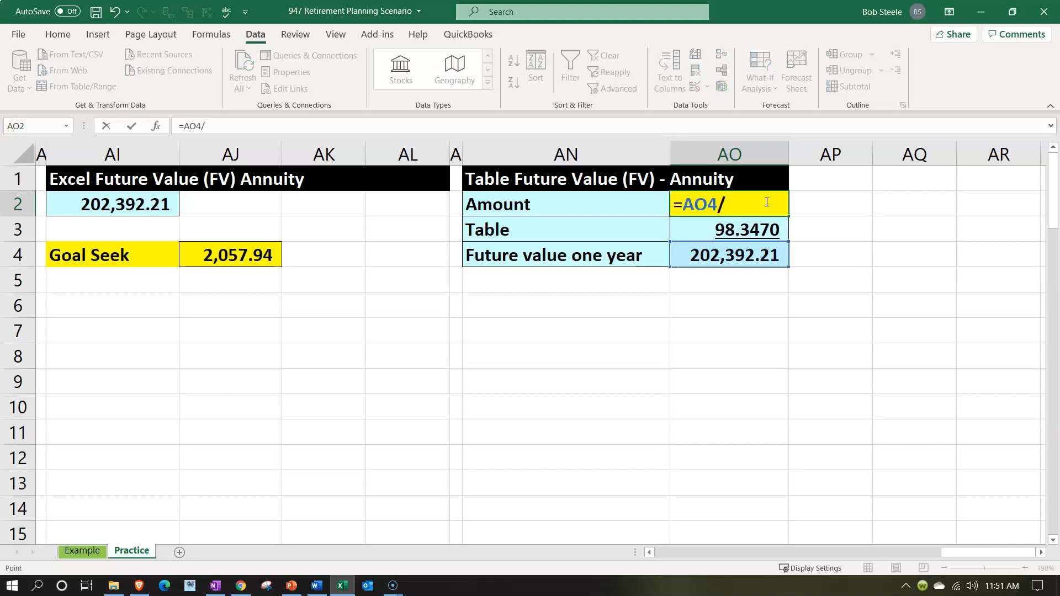
key(Down)
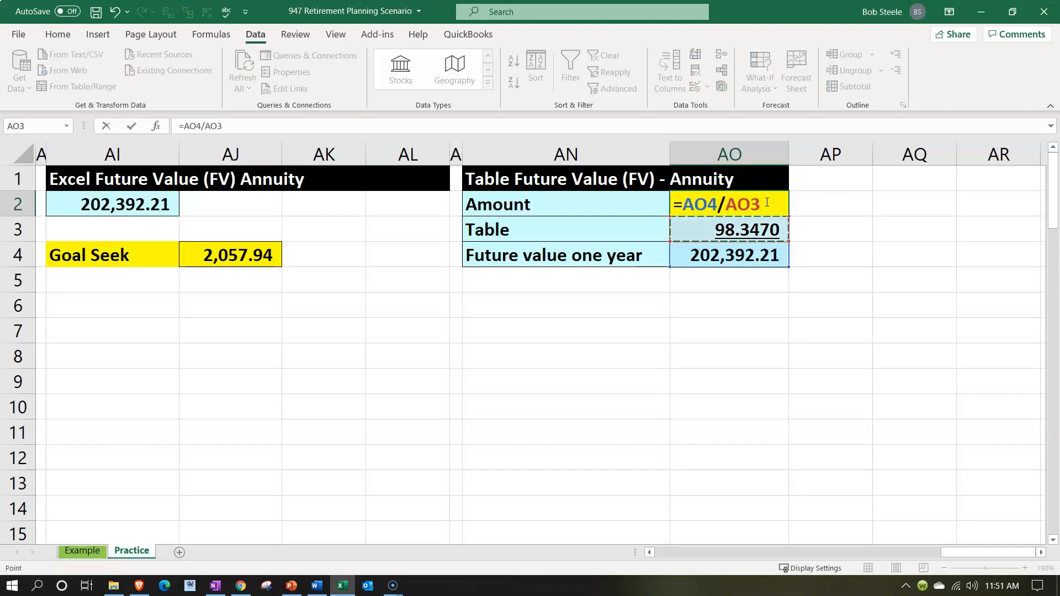
key(Return)
key(Up)
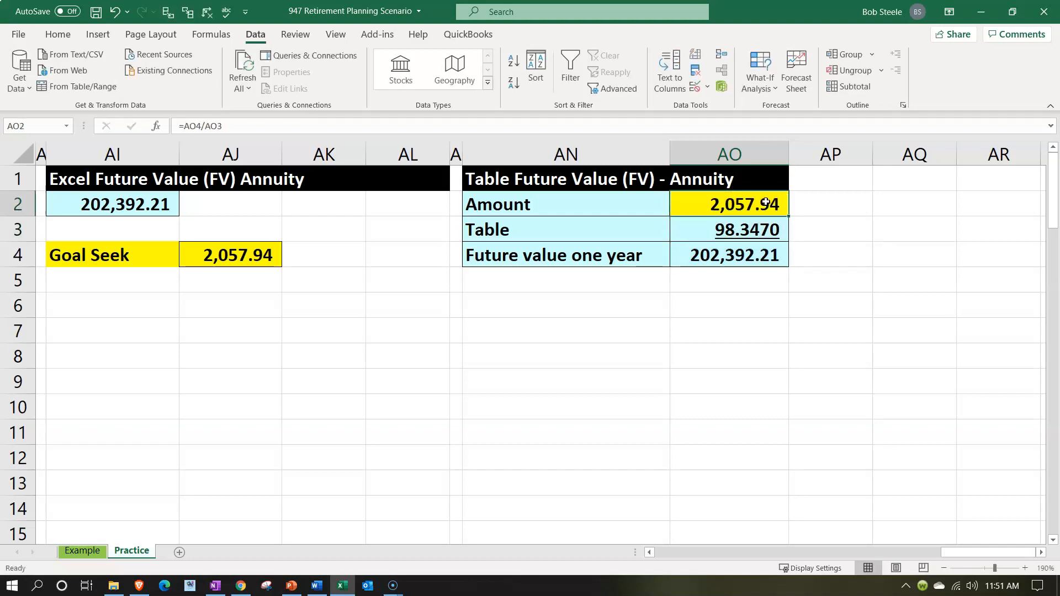